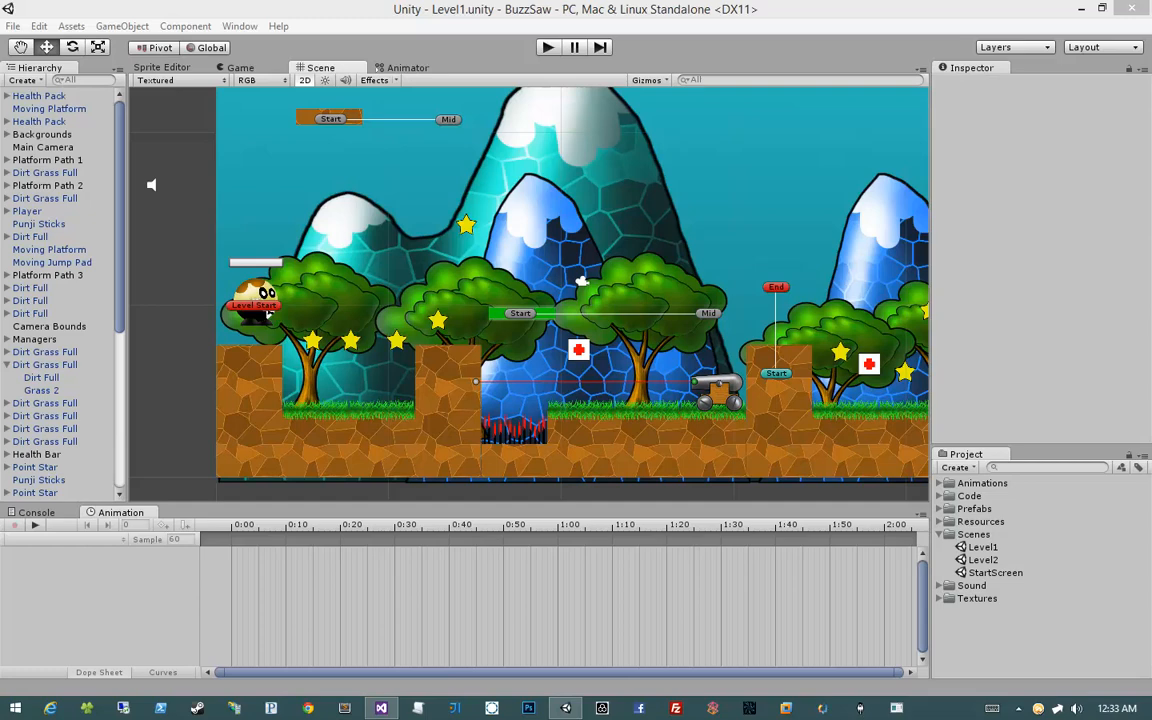
Move the Player object out of the level into the empty space before the level's start, and frame it closely.
middle_click_drag(437, 347, 598, 313)
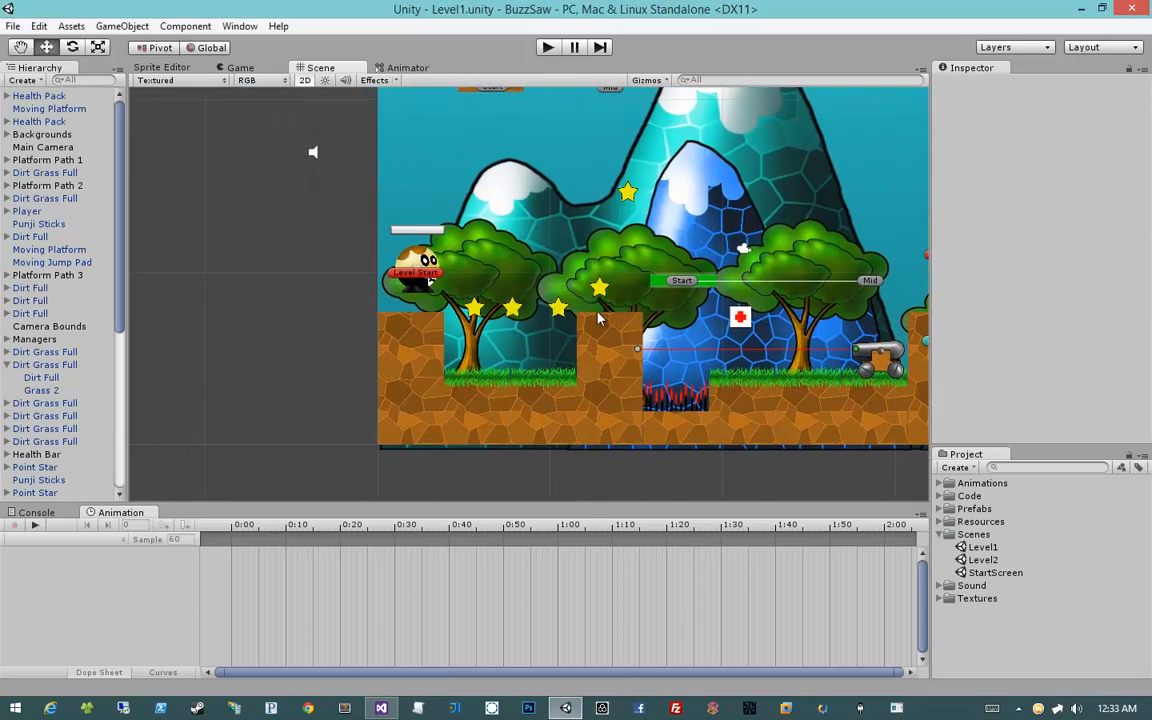
left_click(8, 366)
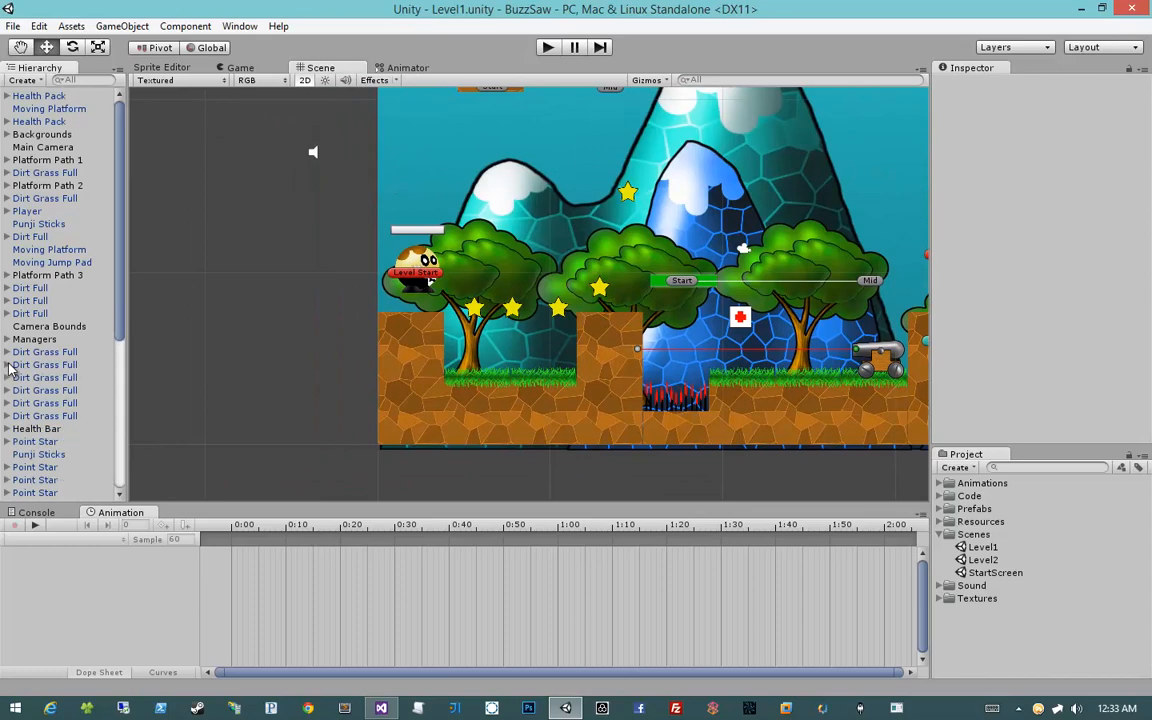
left_click(45, 211)
left_click_drag(385, 240, 170, 366)
middle_click_drag(318, 336, 526, 228)
scroll(308, 332, "up", 15)
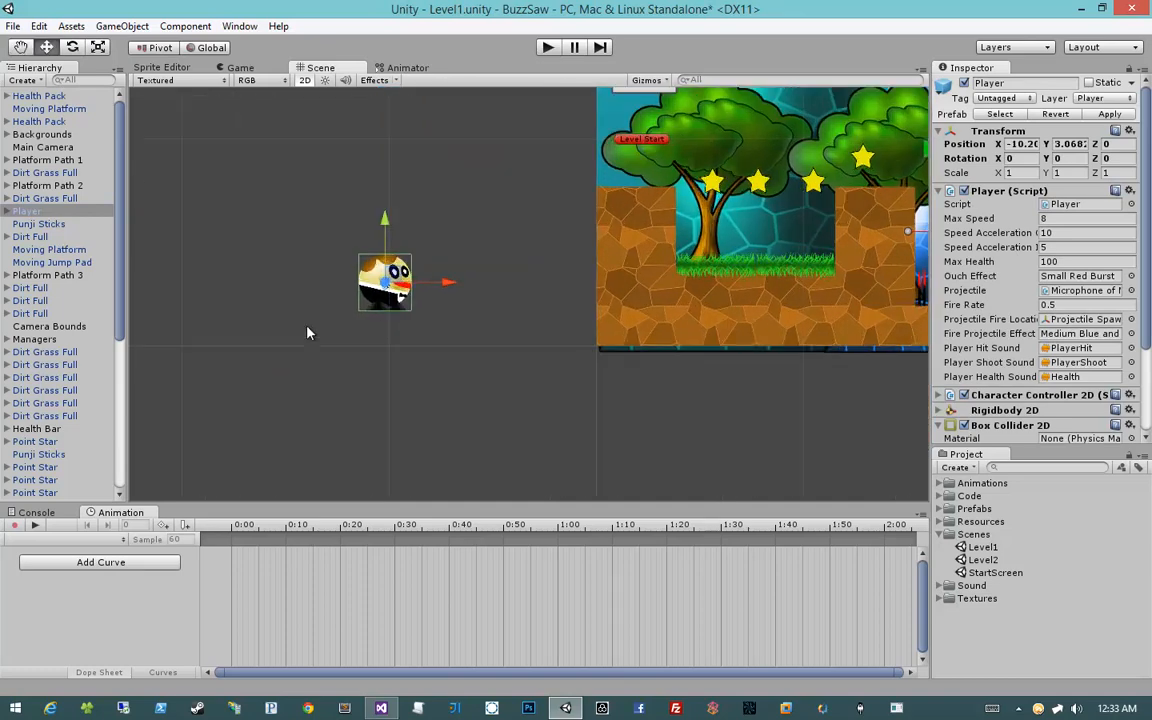
middle_click_drag(308, 332, 518, 372)
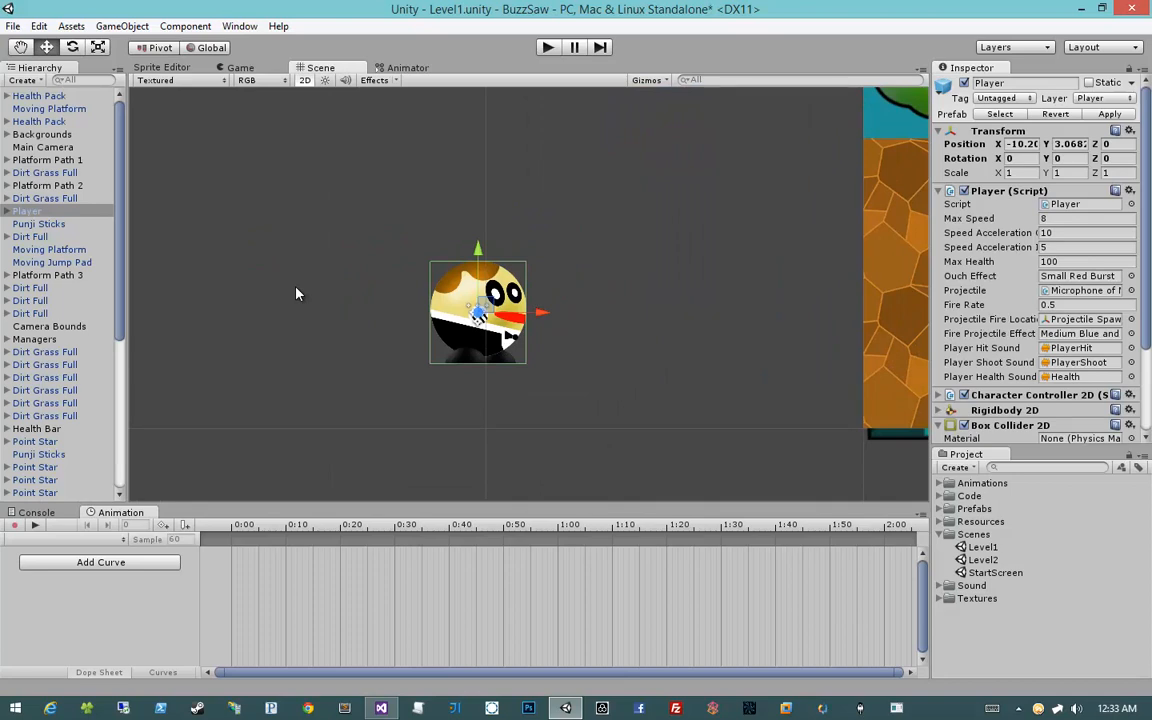
Create a new animation clip for the Player named "Player Idle" in the Animations folder.
left_click(118, 563)
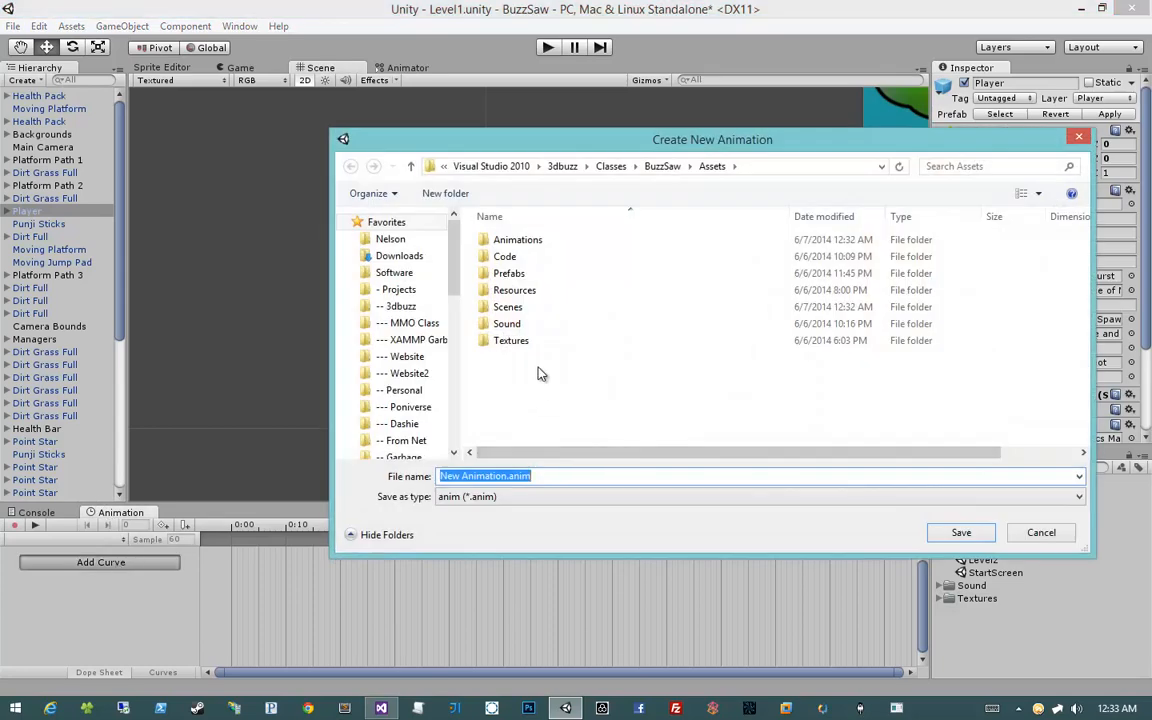
double_click(518, 240)
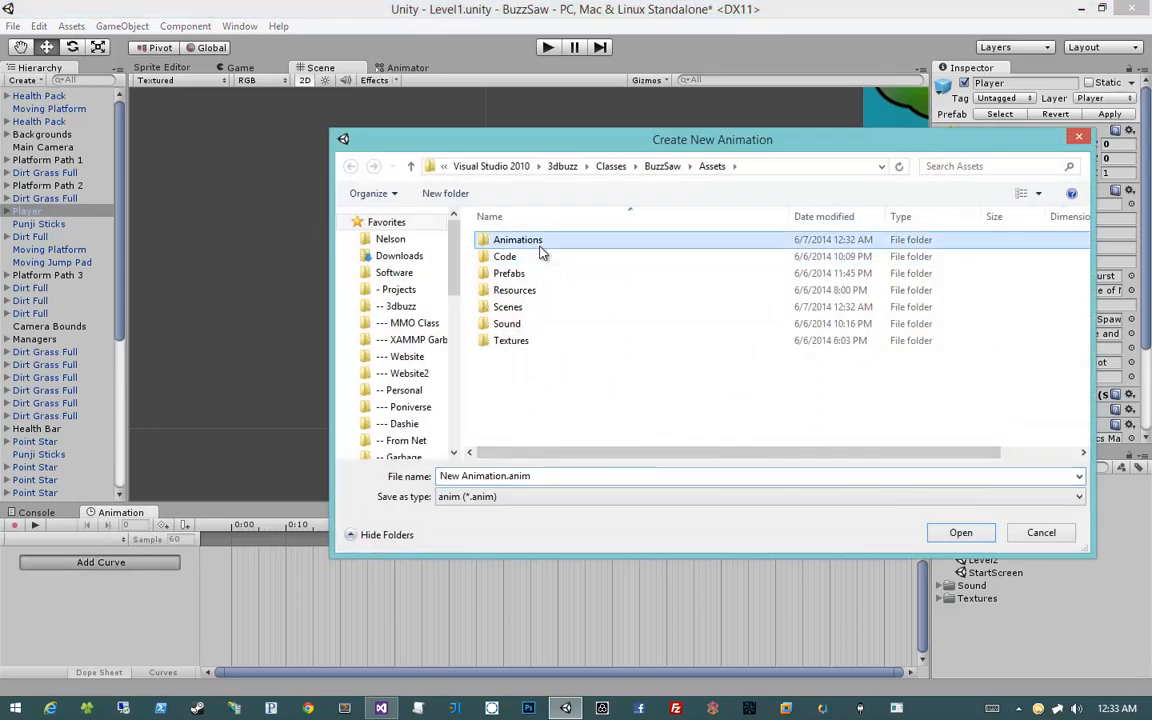
left_click(550, 476)
type("Player")
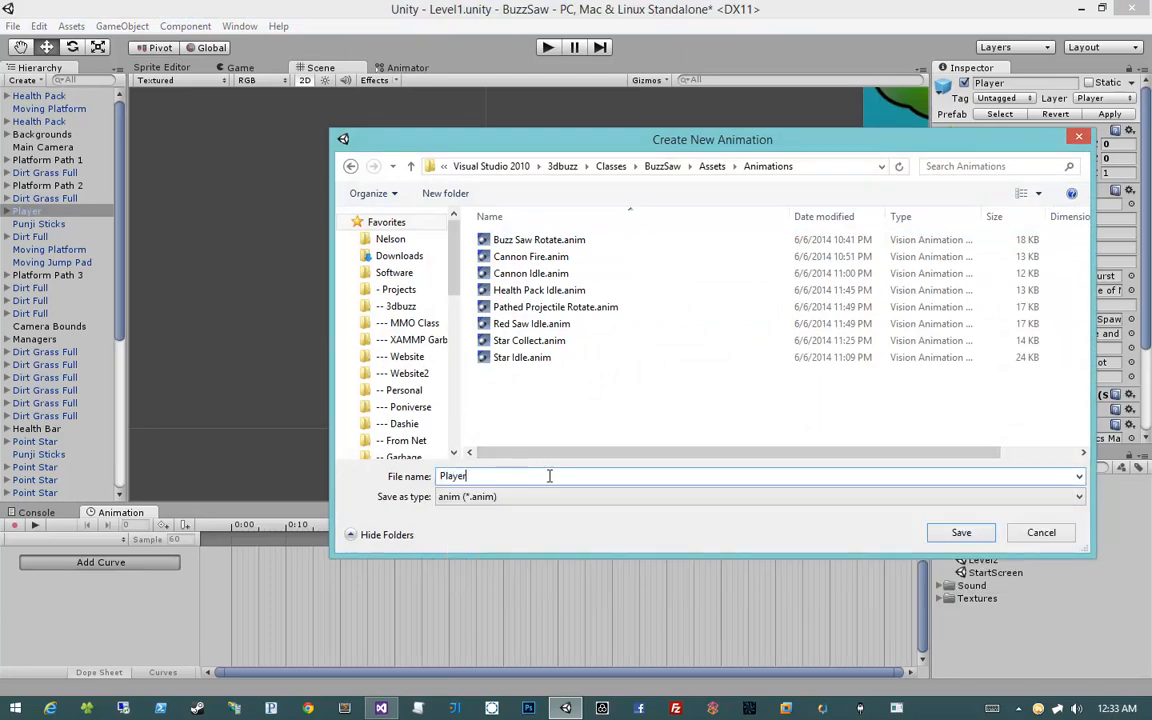
type(" Idle")
key("Return")
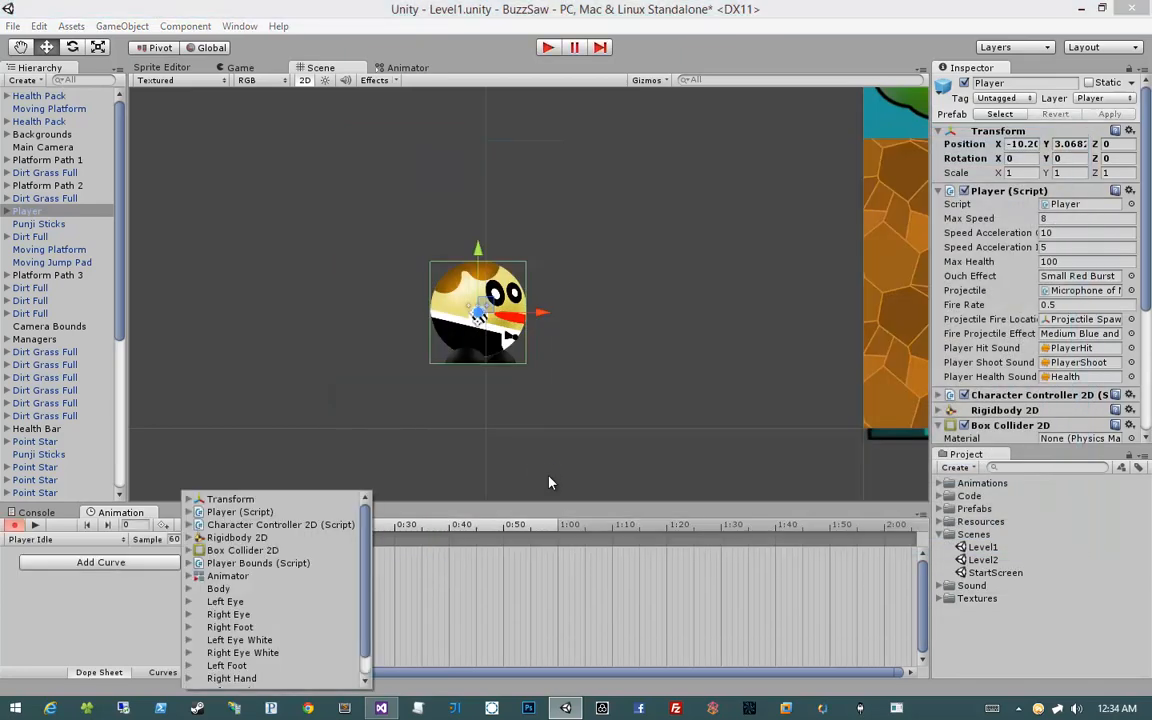
left_click(189, 589)
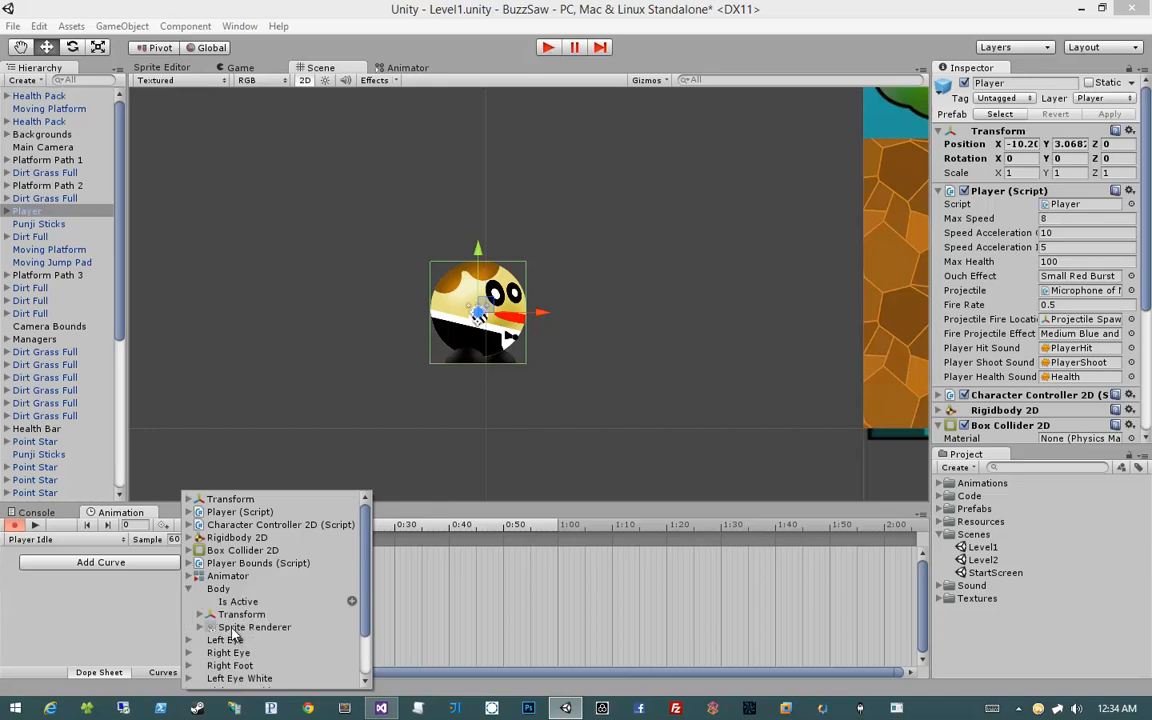
left_click(126, 604)
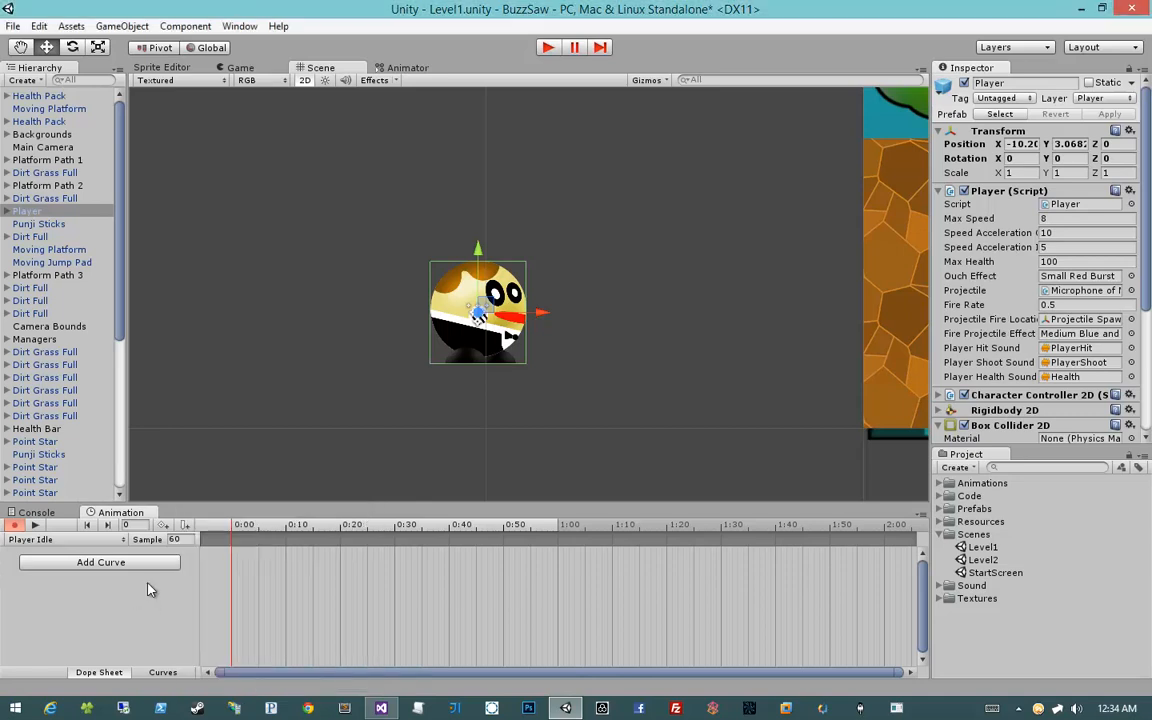
left_click(18, 527)
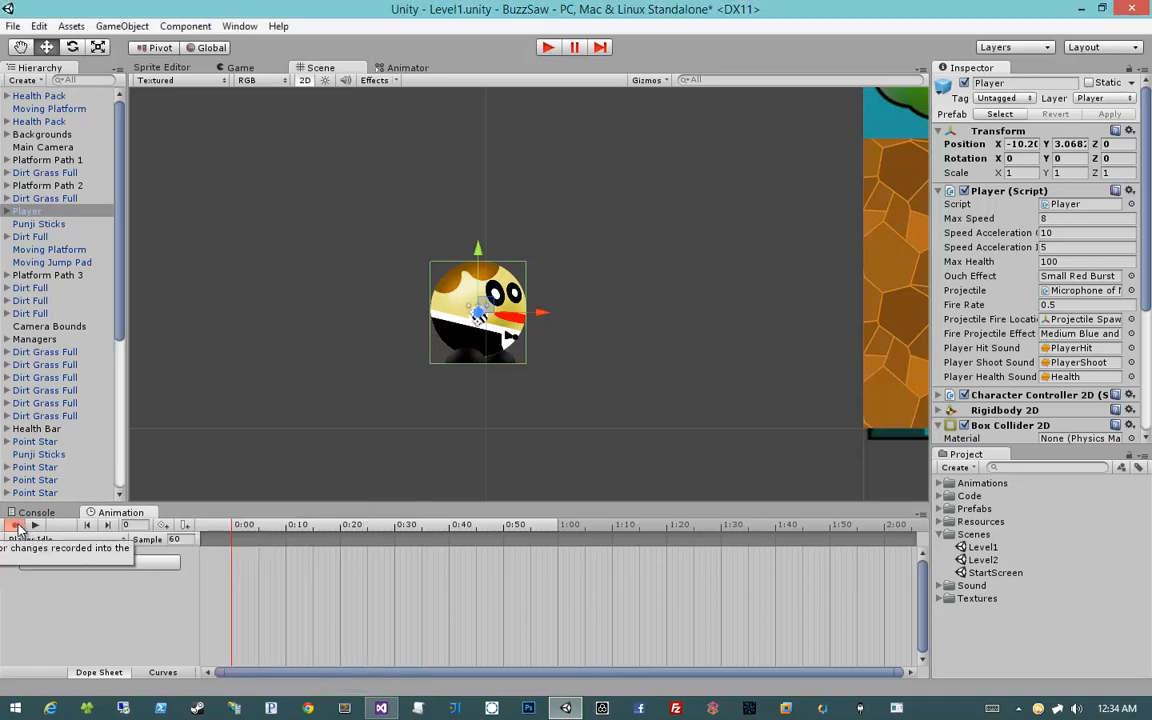
Set the Player Idle timeline to frame 20 and select the Player's Body part.
left_click_drag(285, 526, 343, 530)
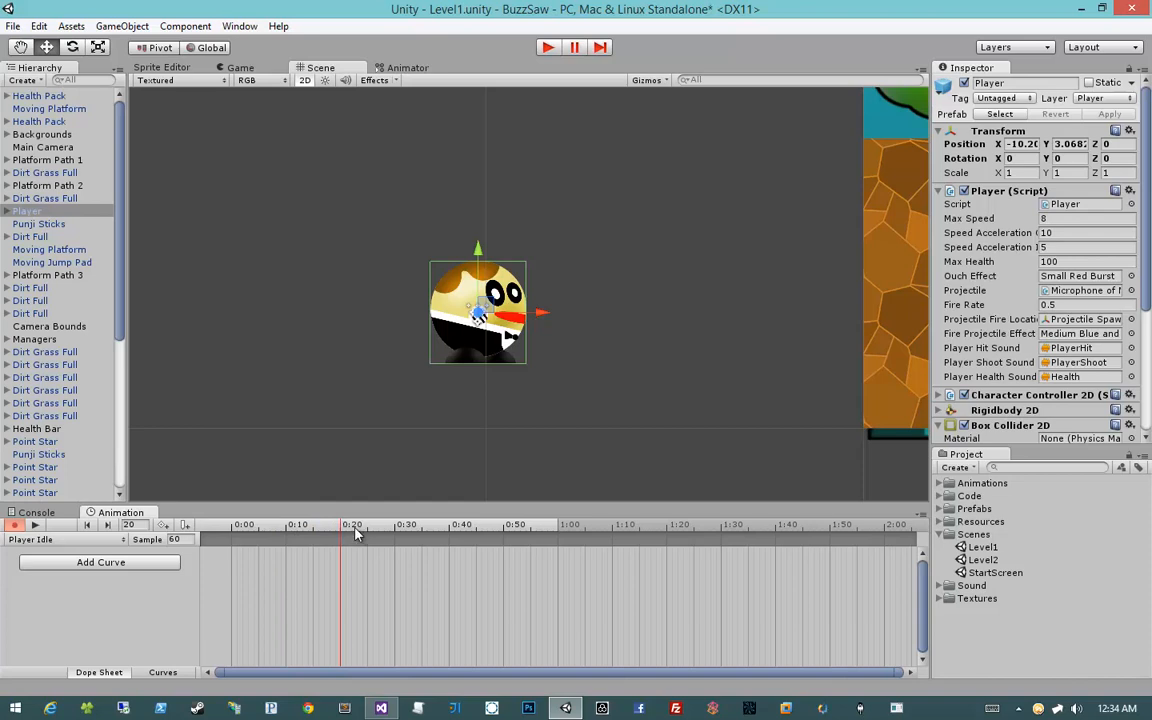
left_click(6, 212)
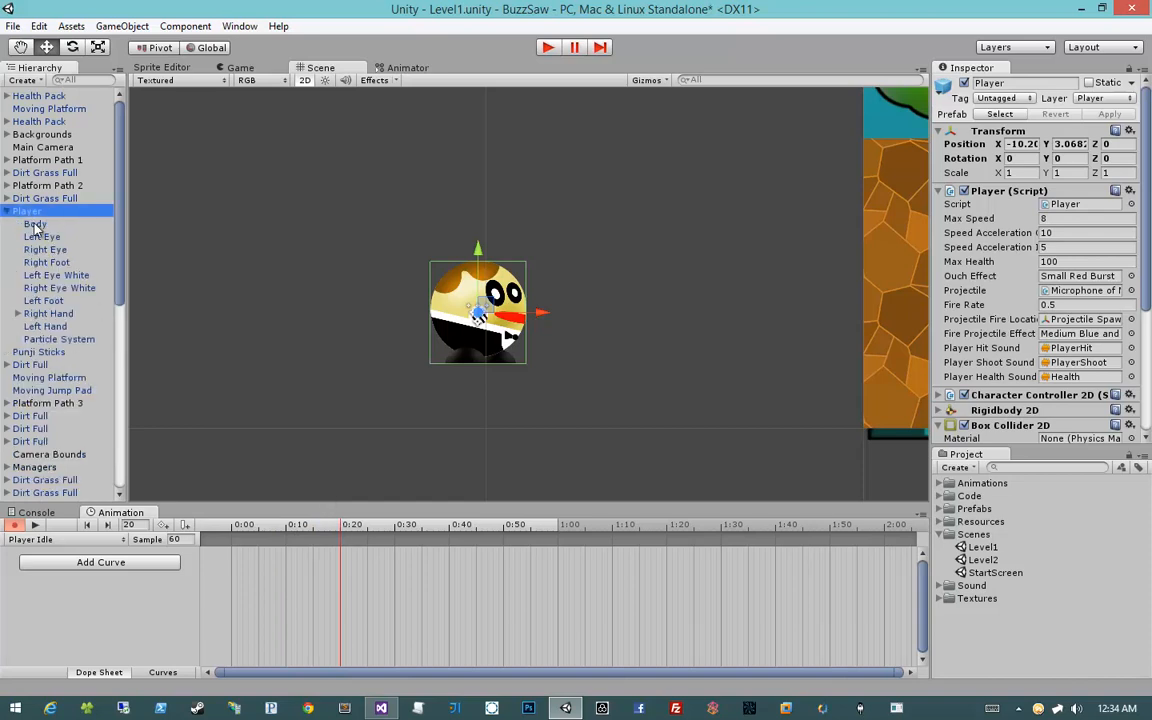
left_click(35, 225)
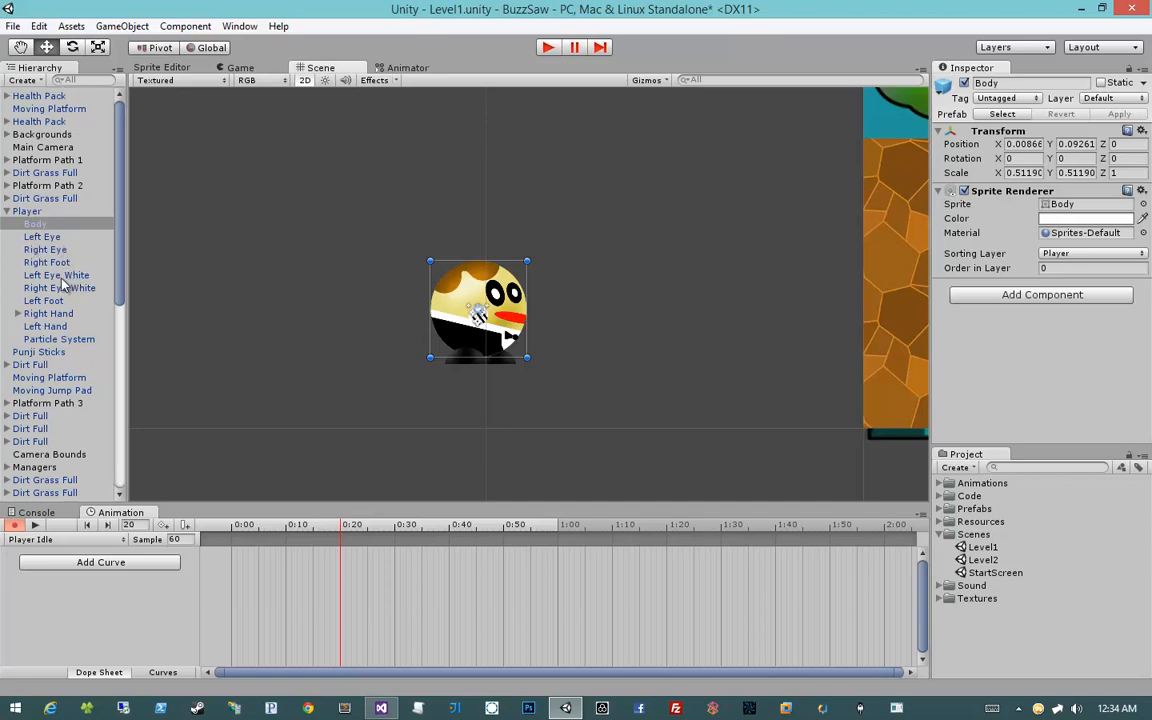
left_click(61, 278)
left_click_drag(61, 278, 58, 237)
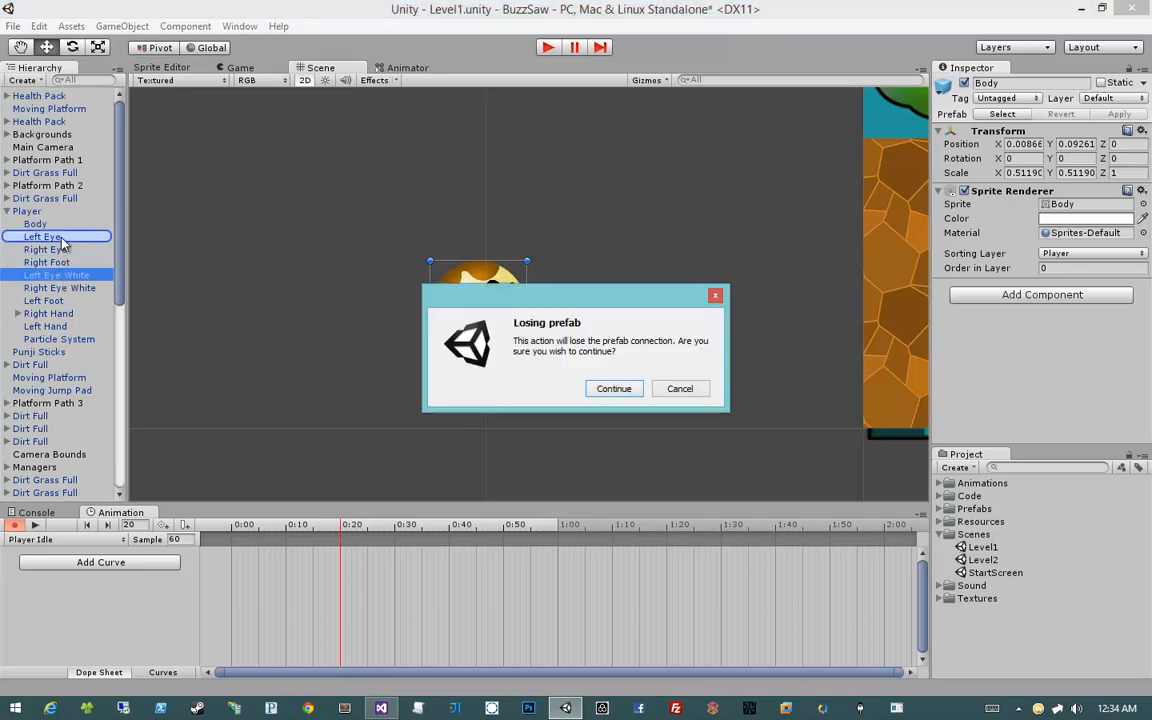
left_click(684, 388)
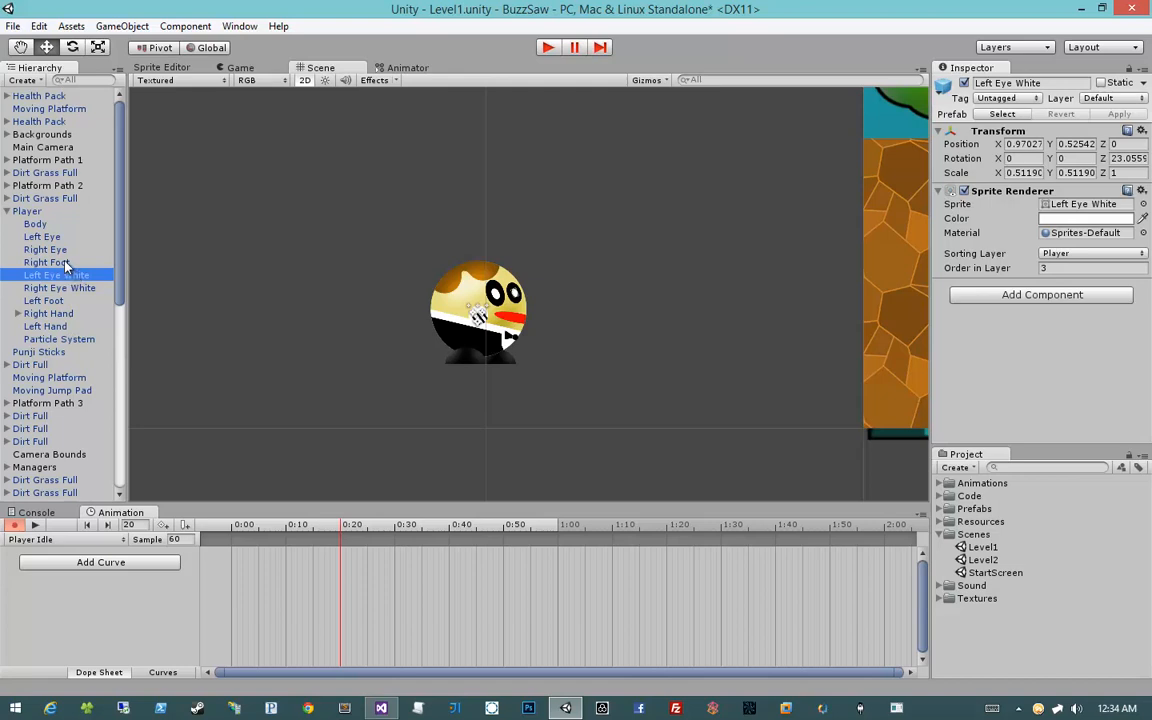
Reorder the Player's parts so Right Foot sits directly below Right Eye White.
left_click_drag(50, 262, 47, 292)
key("Up")
key("Up")
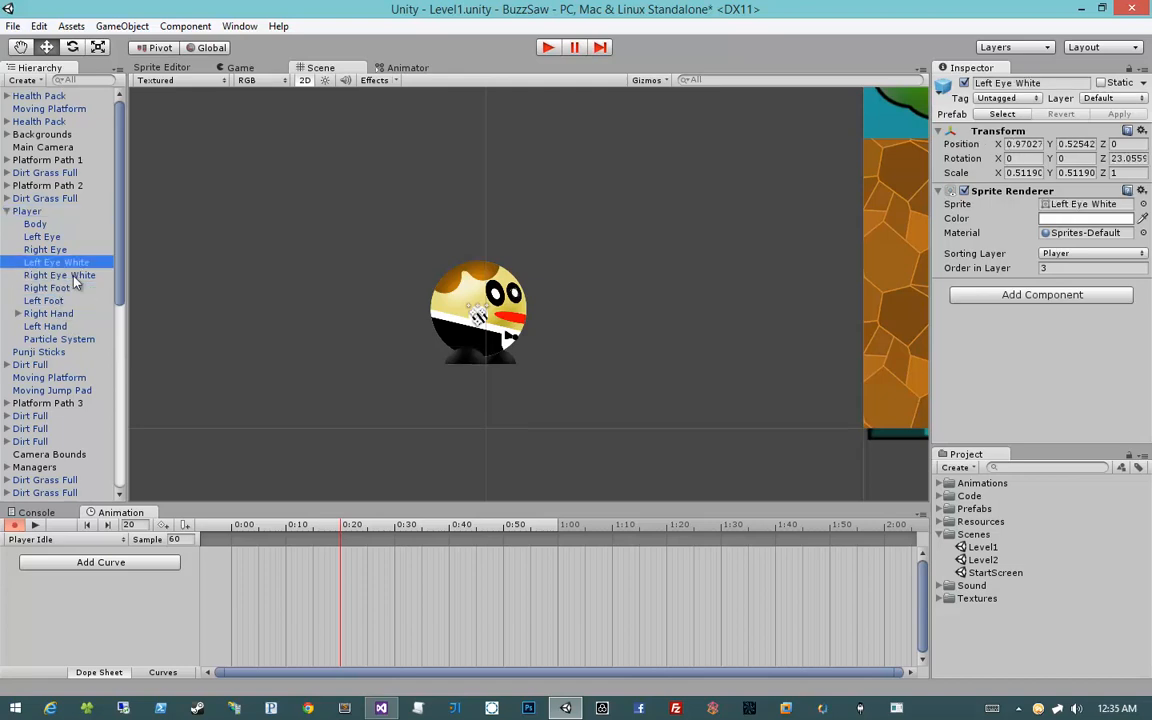
Select the Body, both eyes and both eye whites, and shift them slightly forward and up at frame 20.
left_click(73, 276)
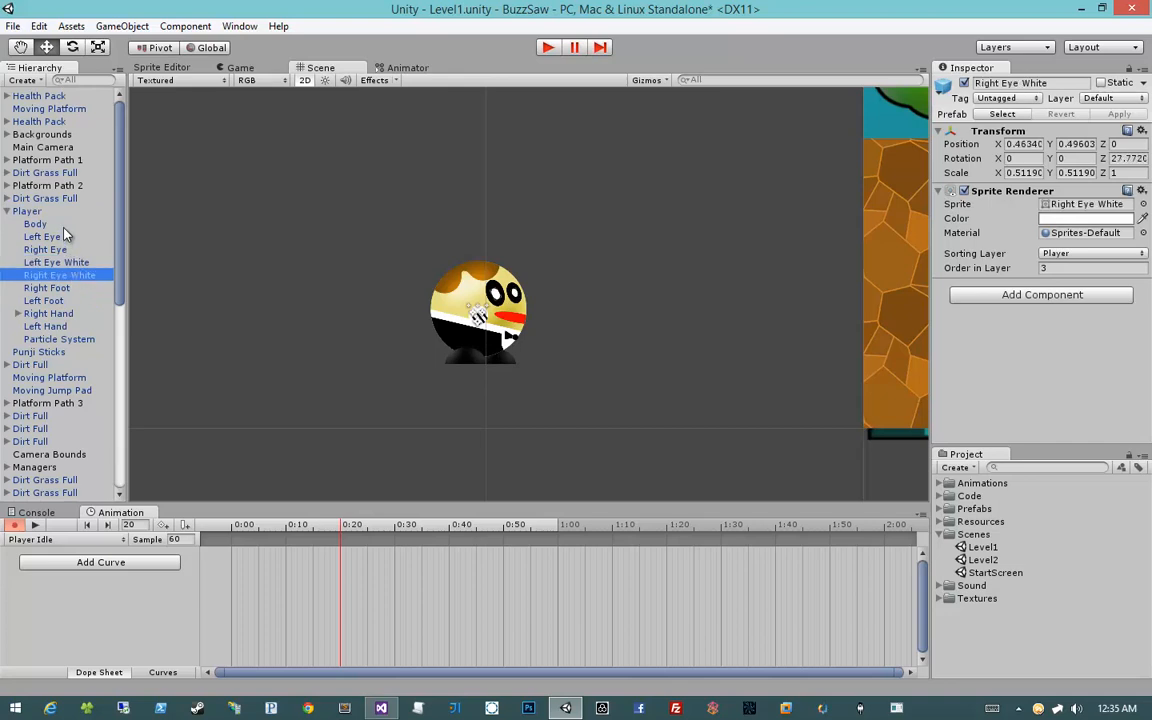
left_click(63, 227, "shift")
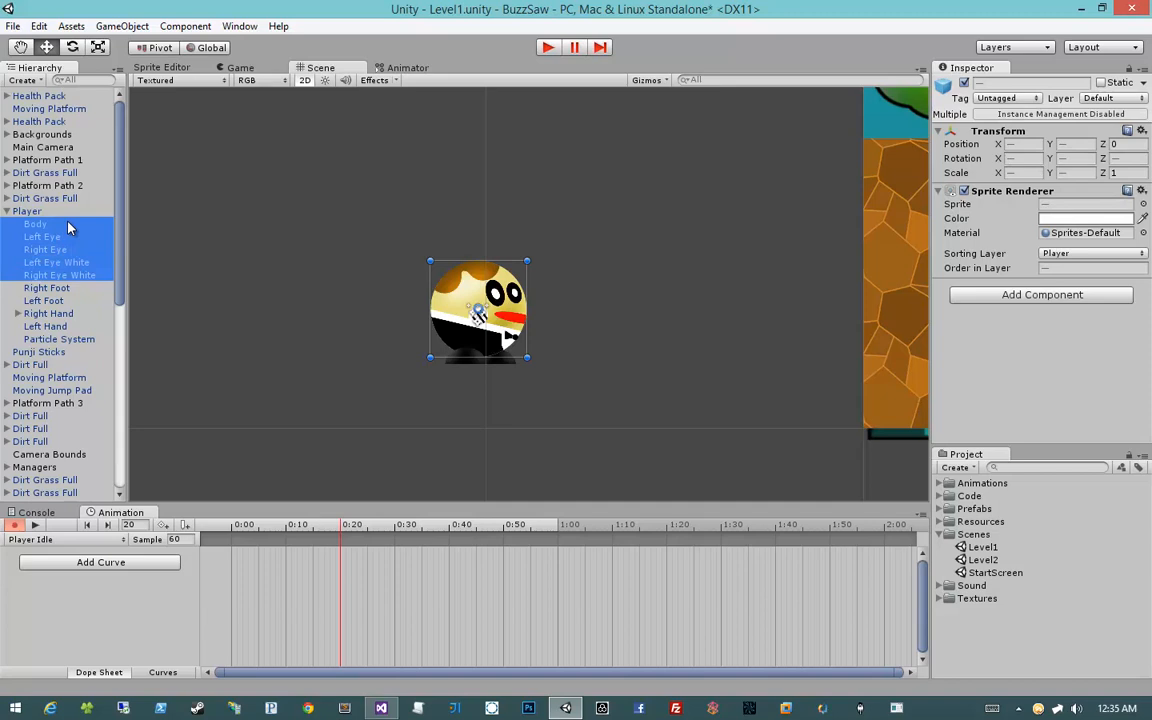
left_click(337, 541)
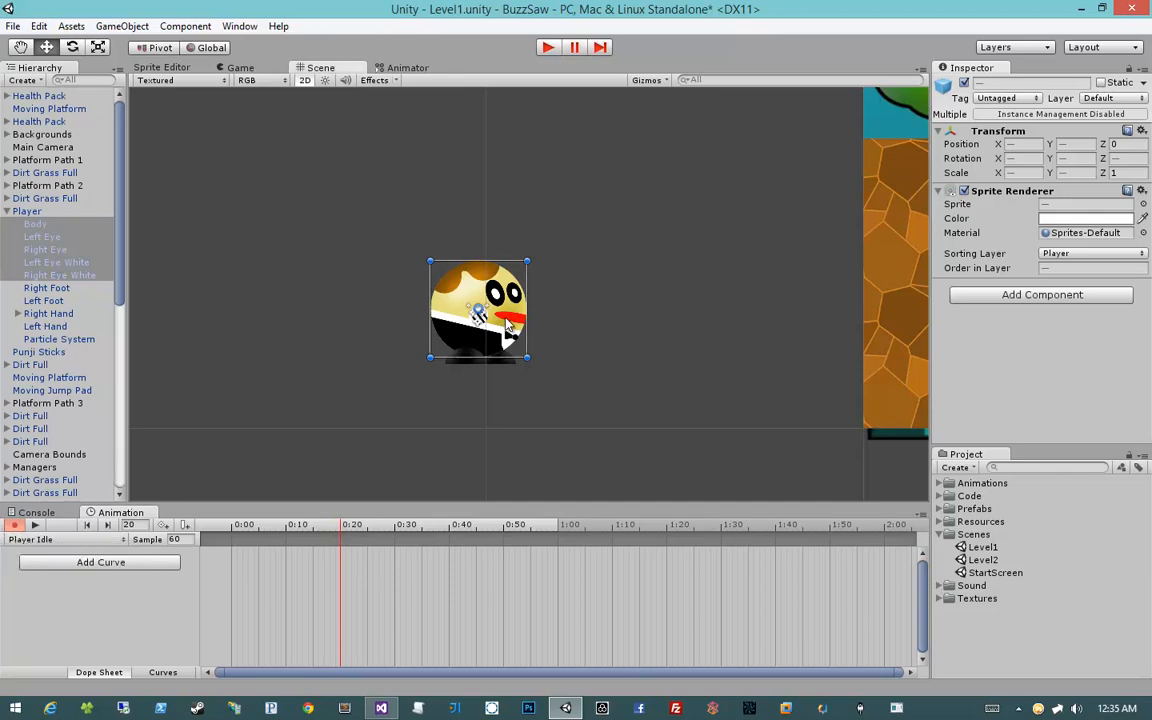
left_click_drag(507, 323, 518, 320)
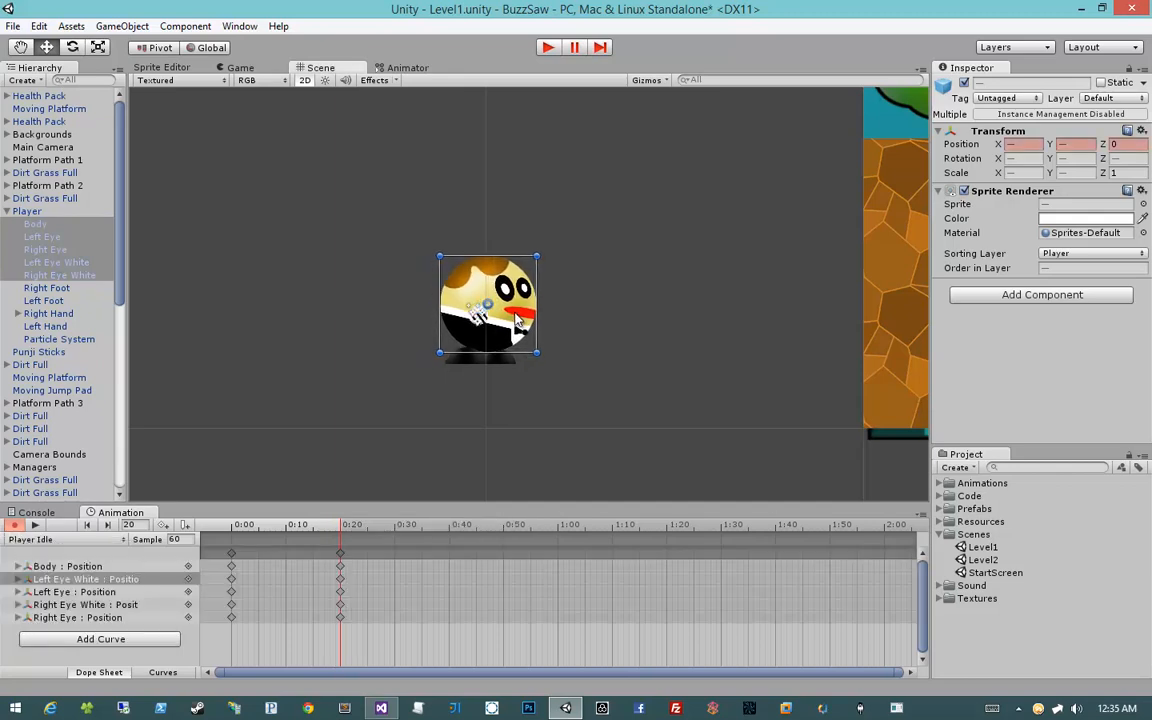
Copy the starting keyframes of all animated parts to frame 40 and preview the idle loop.
left_click_drag(342, 540, 455, 530)
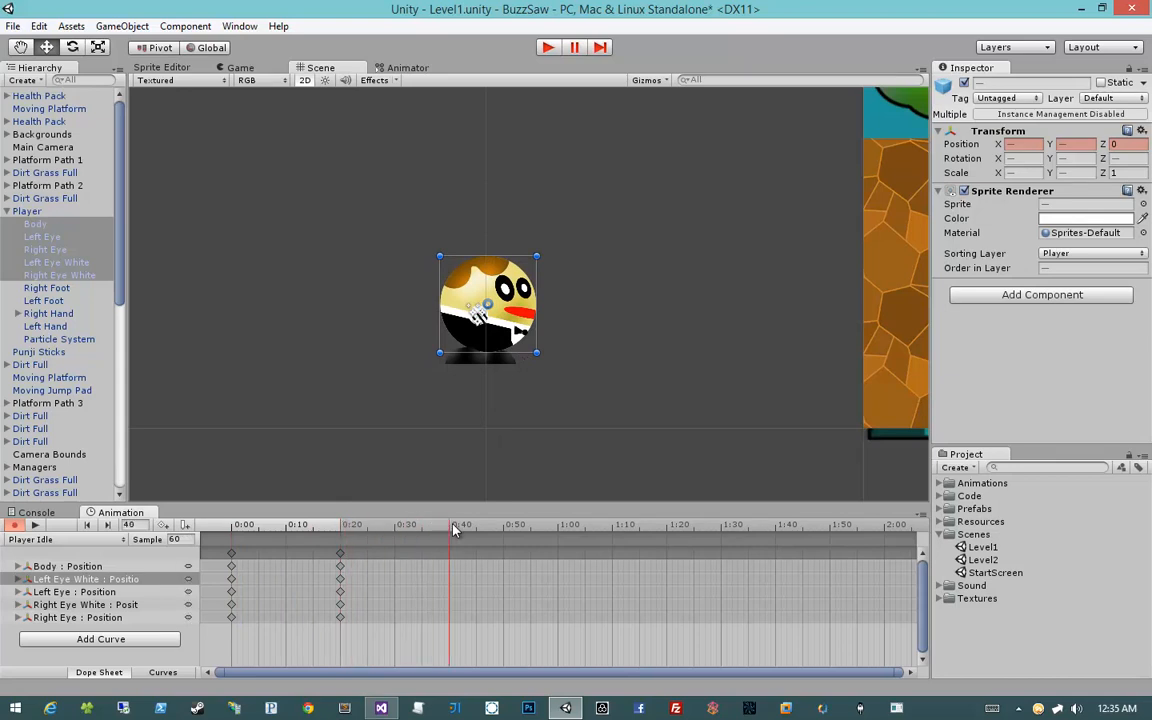
left_click(231, 552)
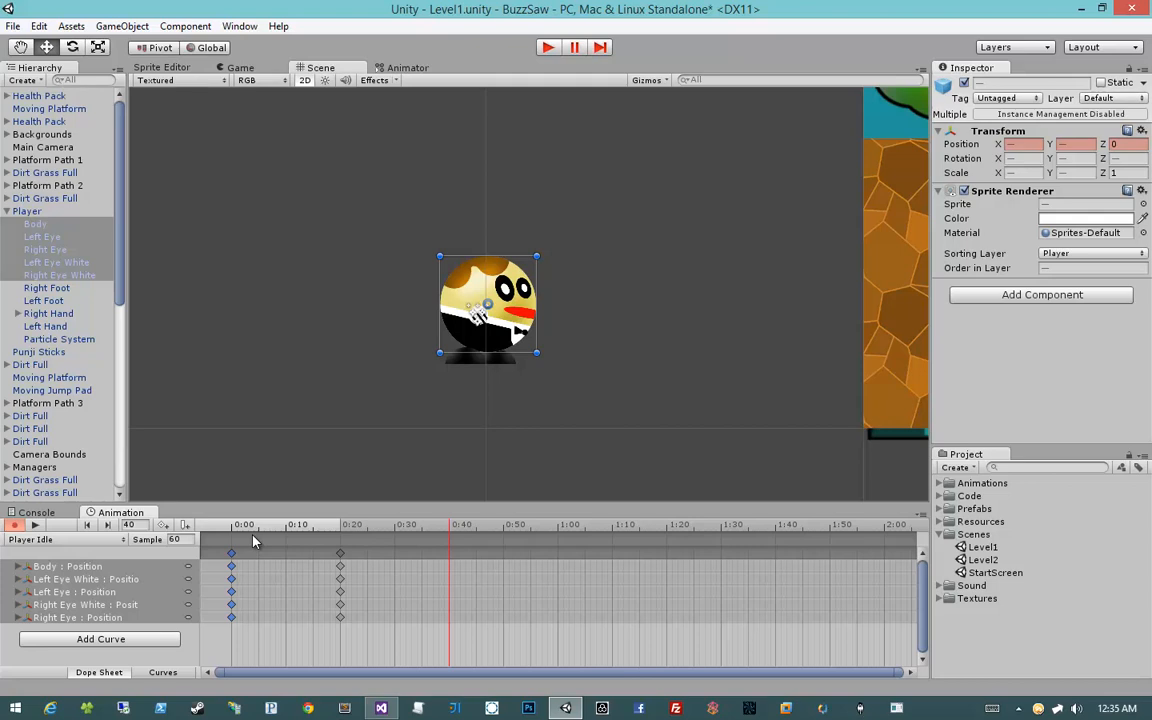
key("ctrl+v")
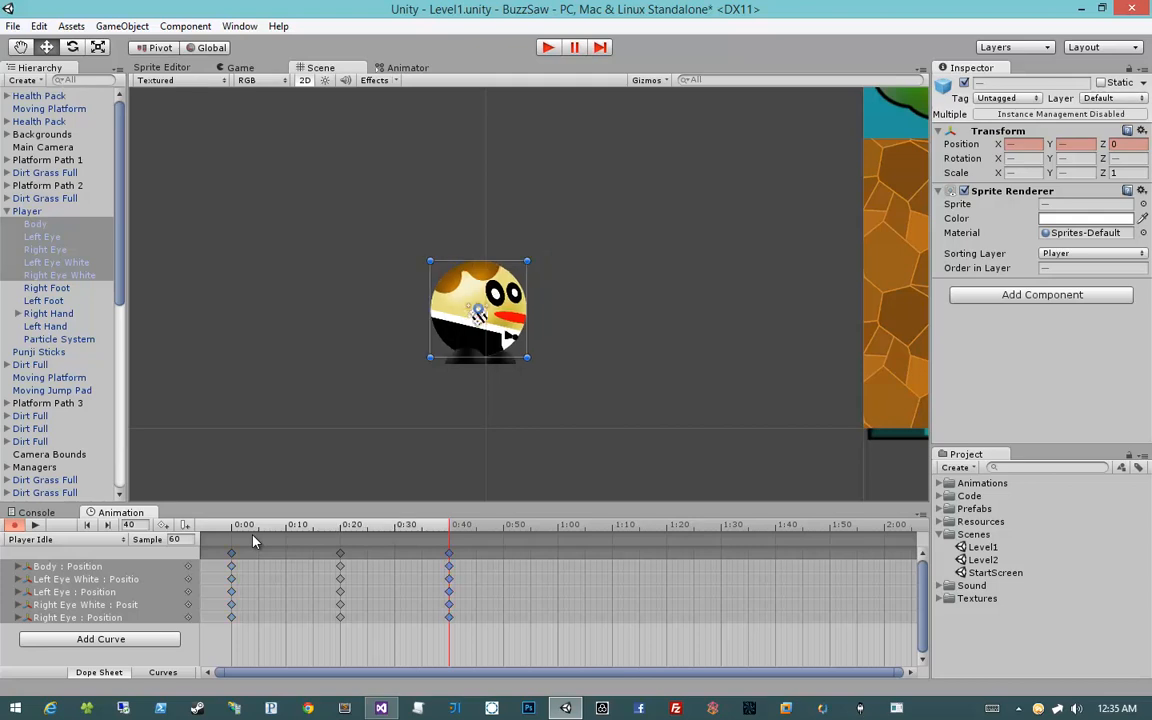
left_click(42, 527)
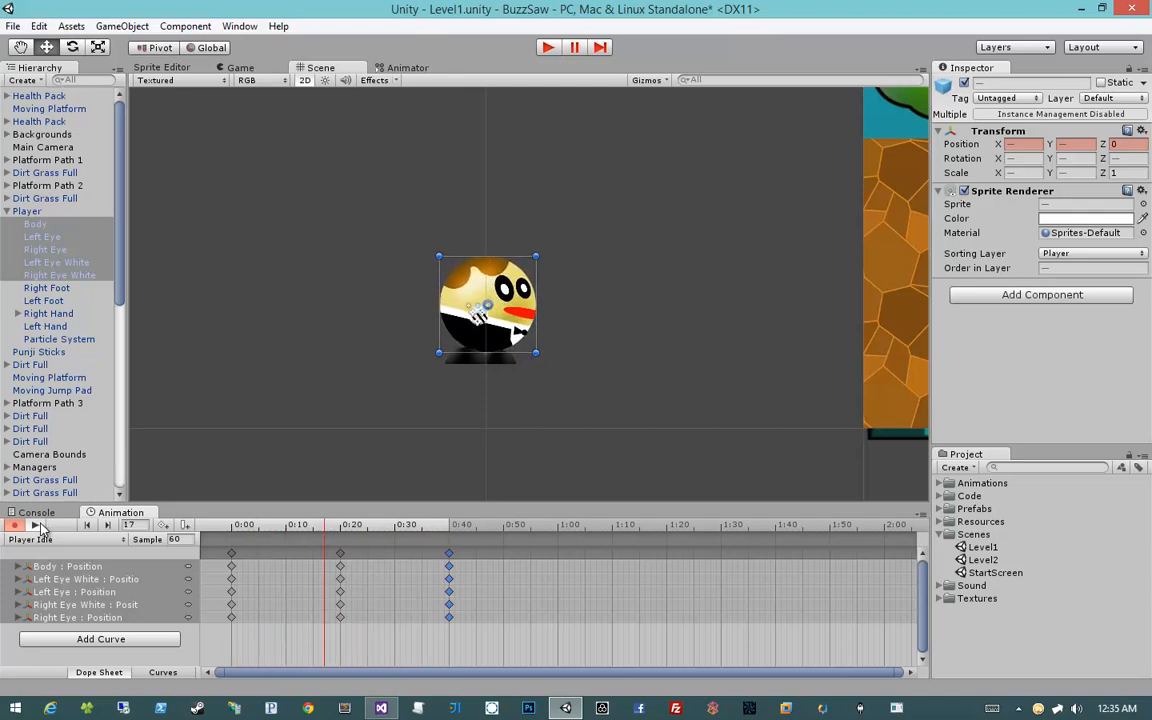
left_click(41, 525)
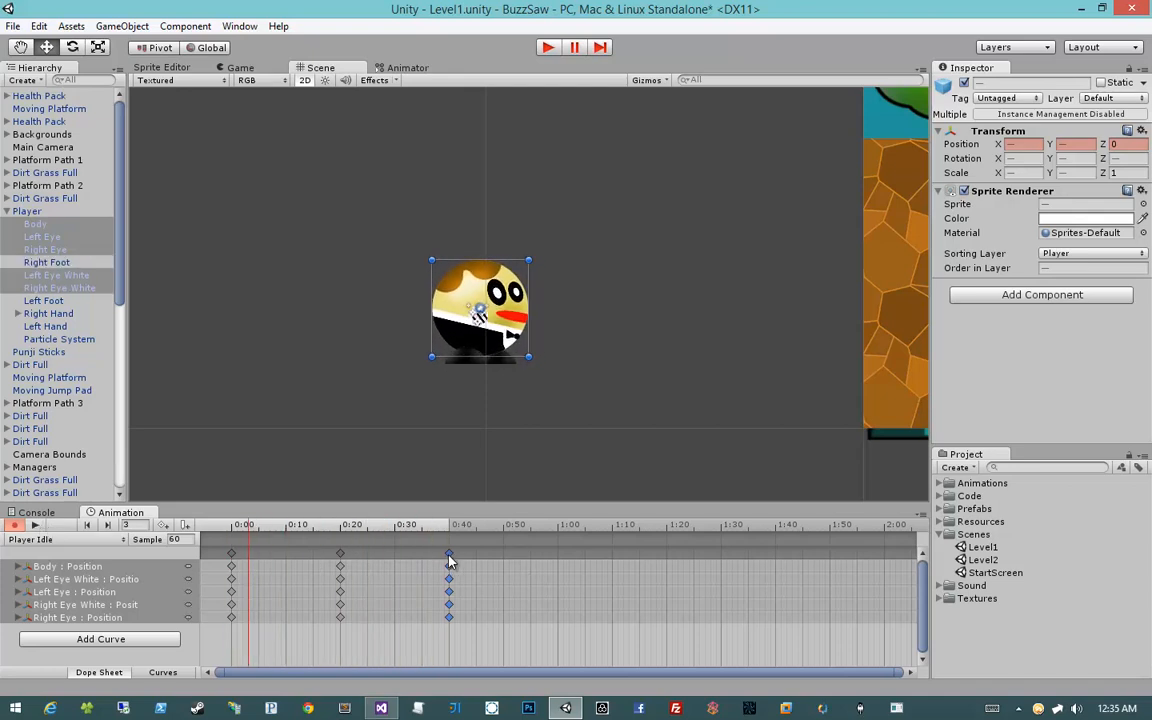
Slow the idle loop by moving the last keyframes to 1:00 and the middle ones to 0:30, and preview it.
left_click_drag(449, 560, 558, 561)
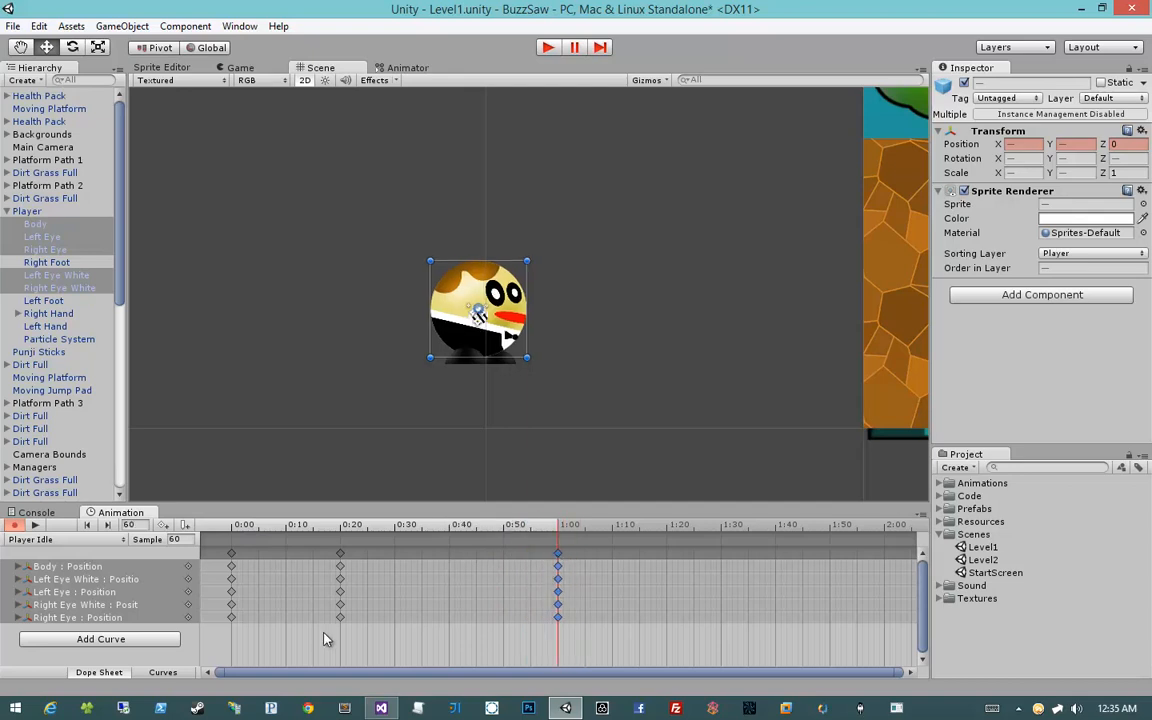
left_click_drag(340, 553, 396, 559)
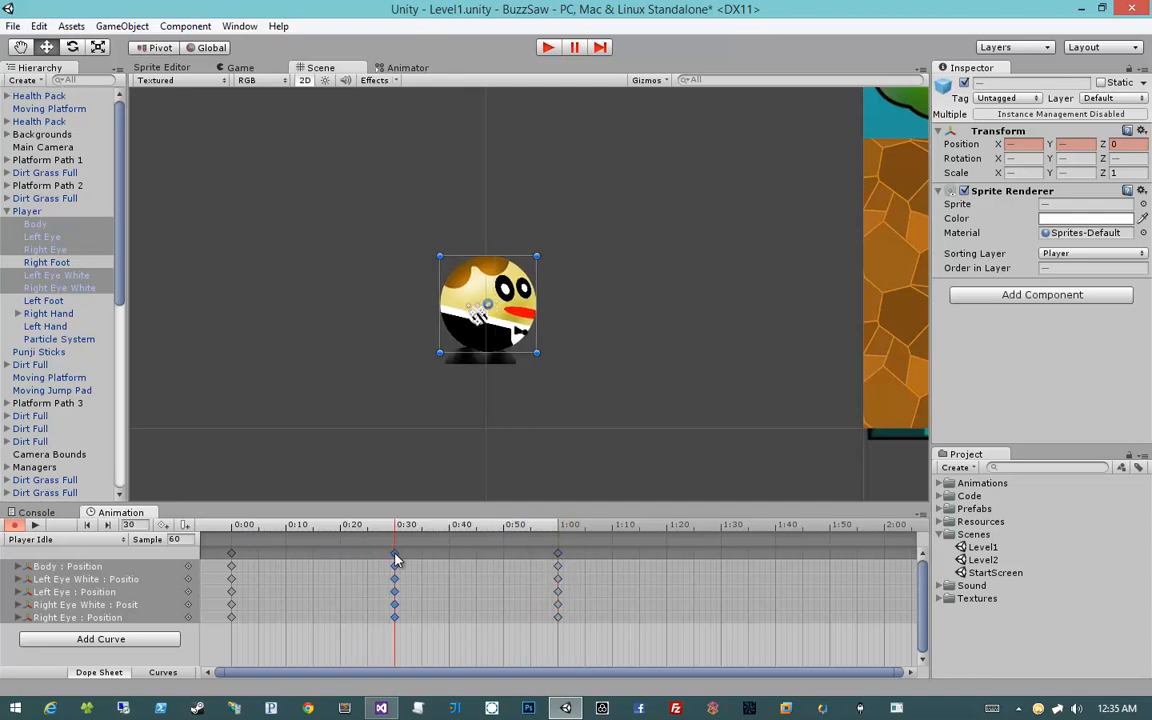
left_click_drag(453, 524, 394, 524)
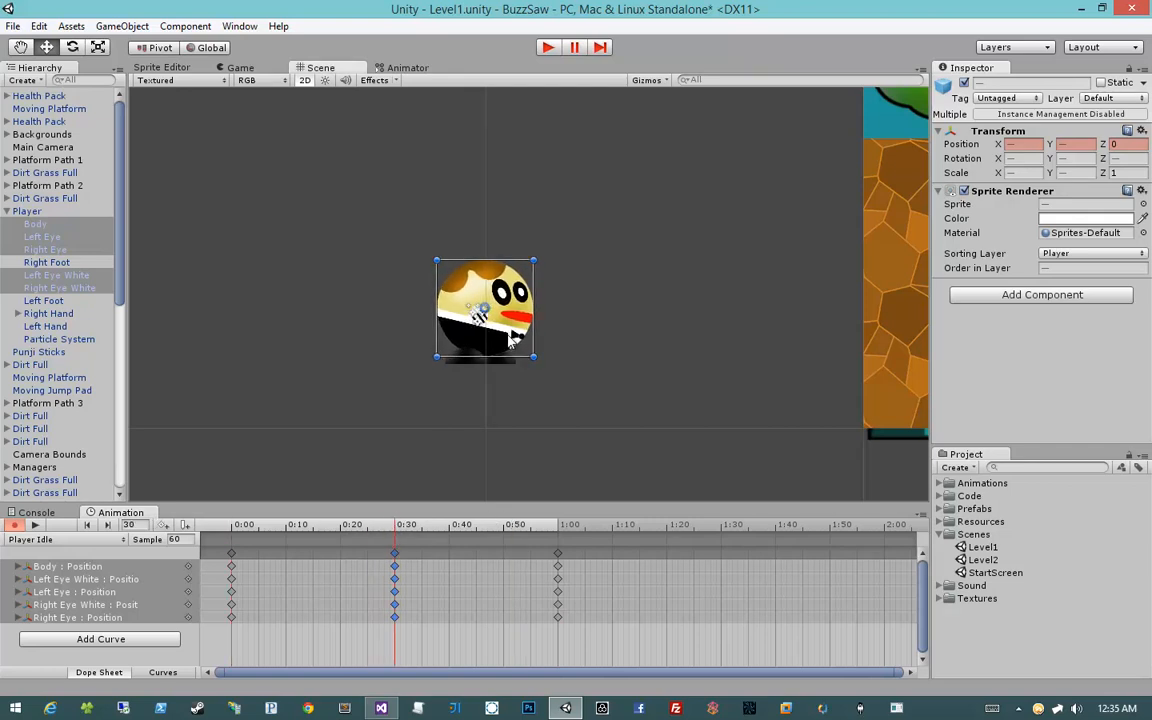
left_click(35, 525)
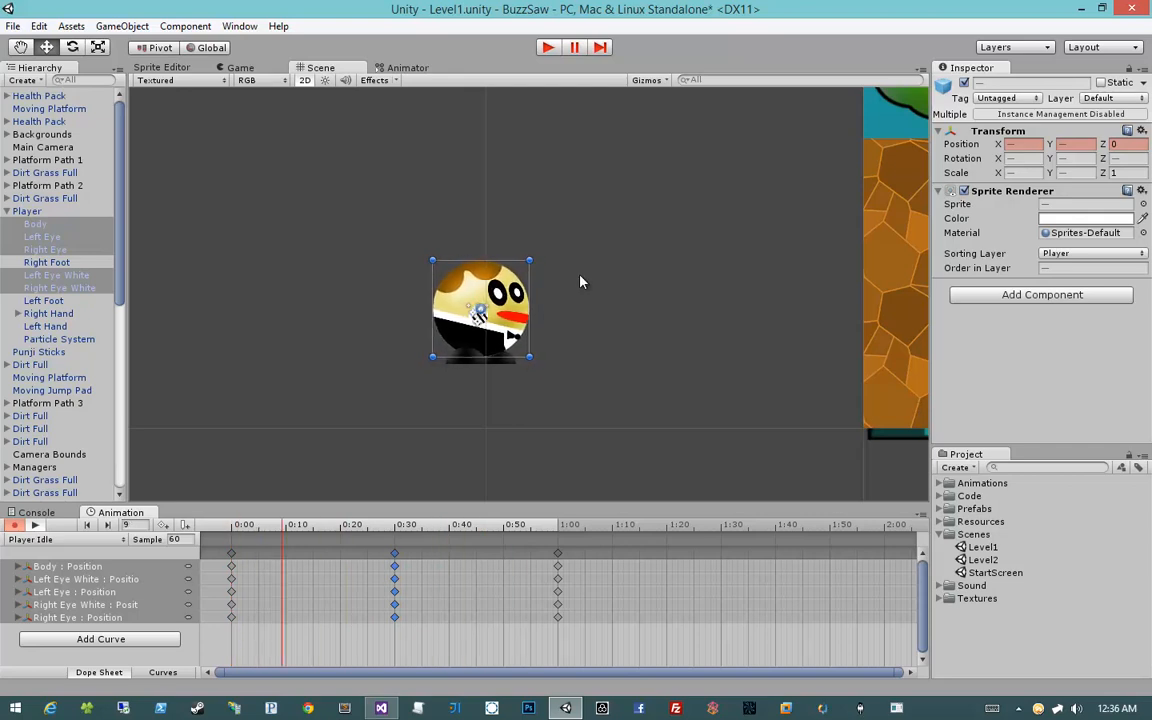
left_click(529, 112)
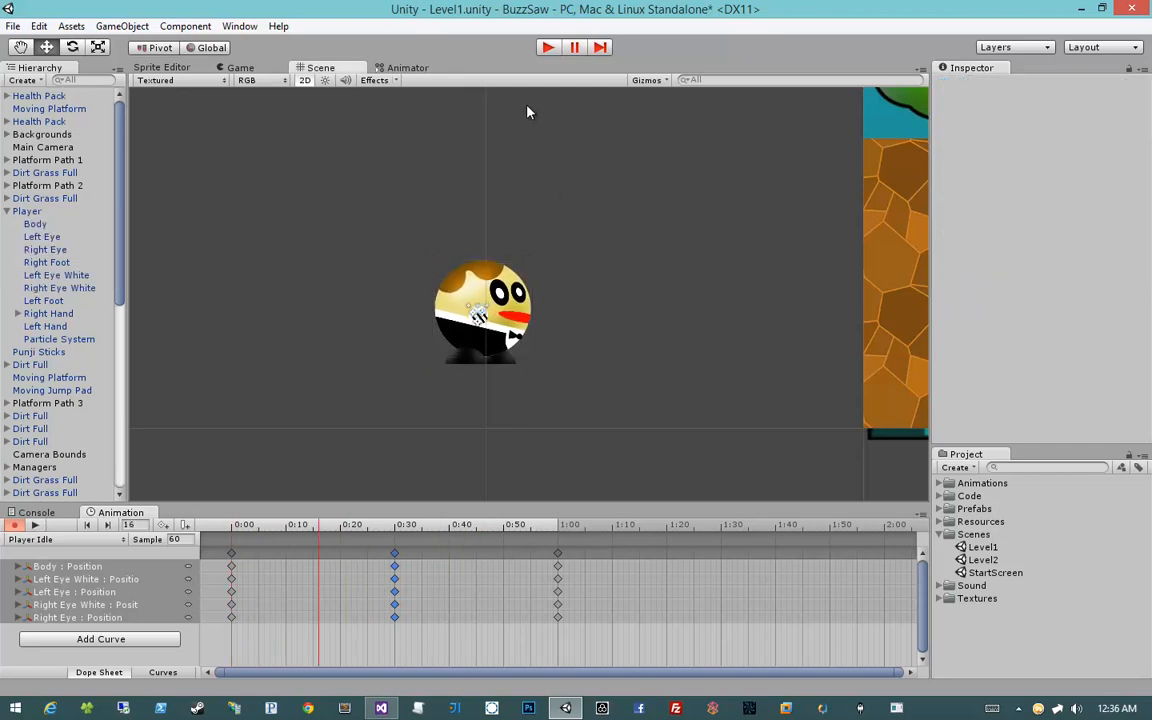
Test the idle animation by running the game, moving and jumping the character, and stopping play mode.
left_click(547, 56)
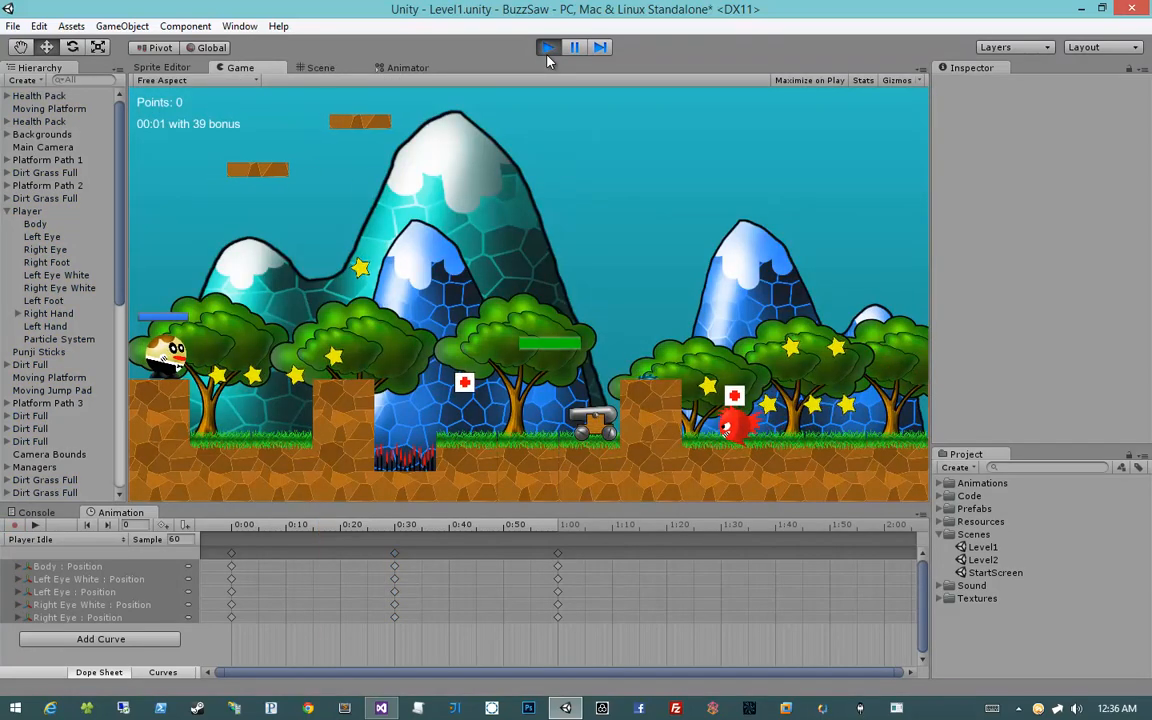
key("d")
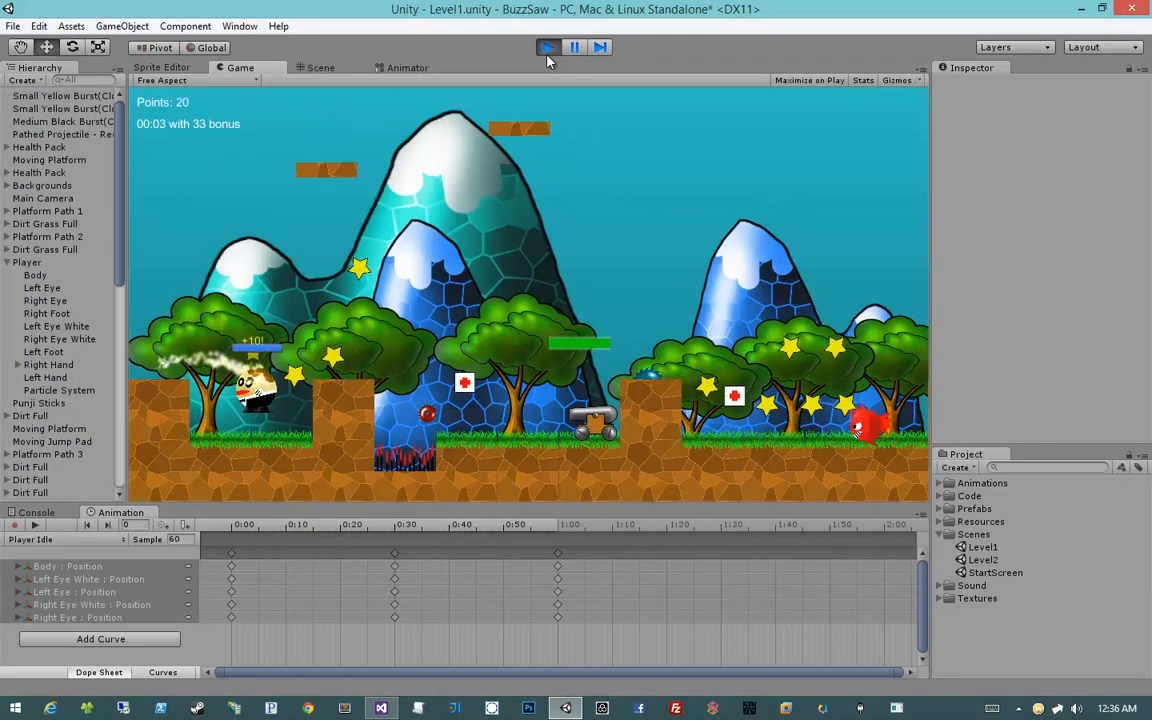
key("space")
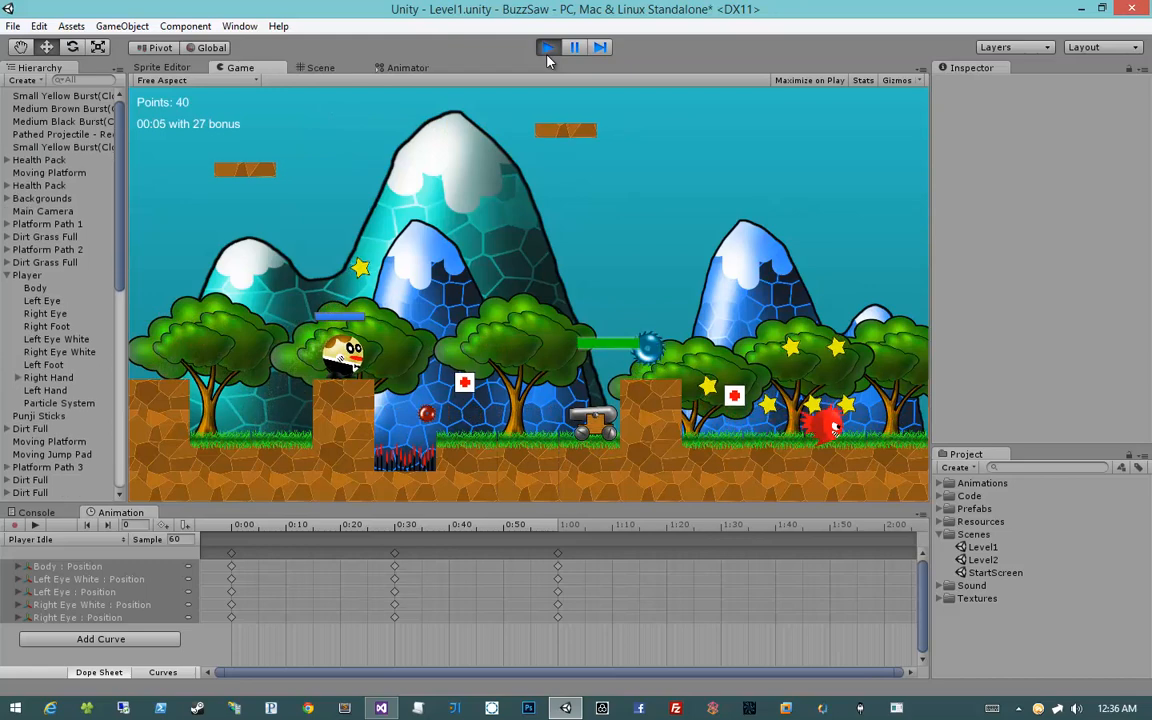
left_click(547, 55)
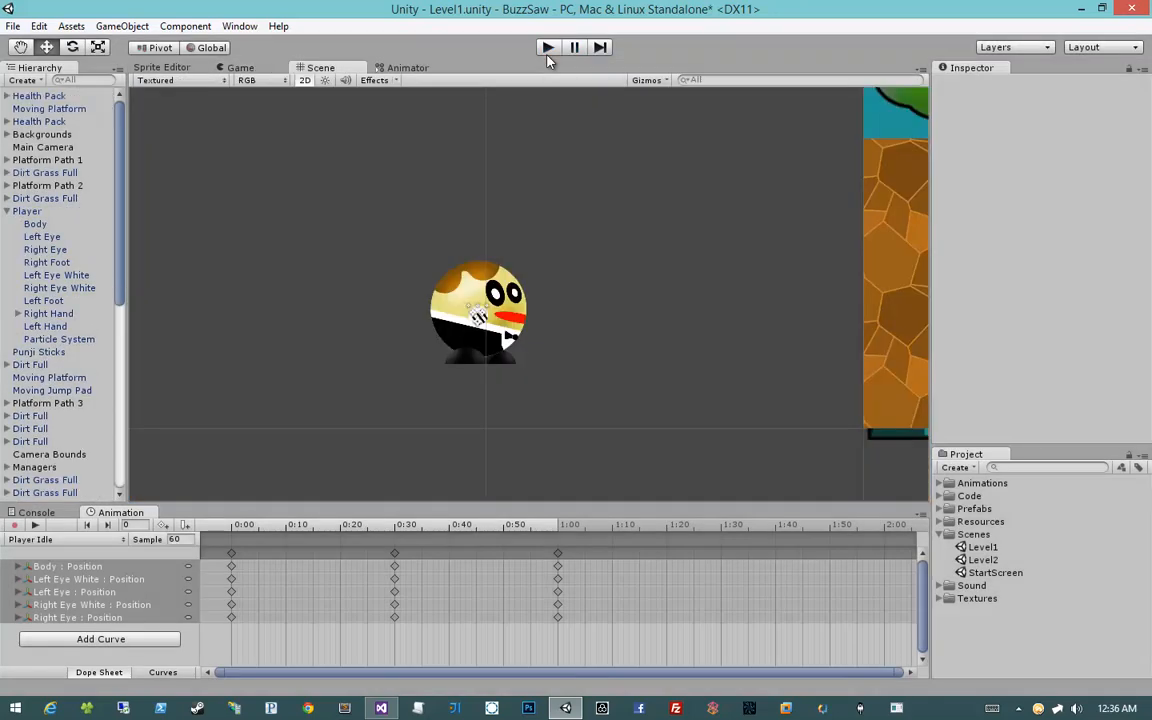
Create a new animation clip named Player Jump in the project's Animations folder.
left_click(19, 541)
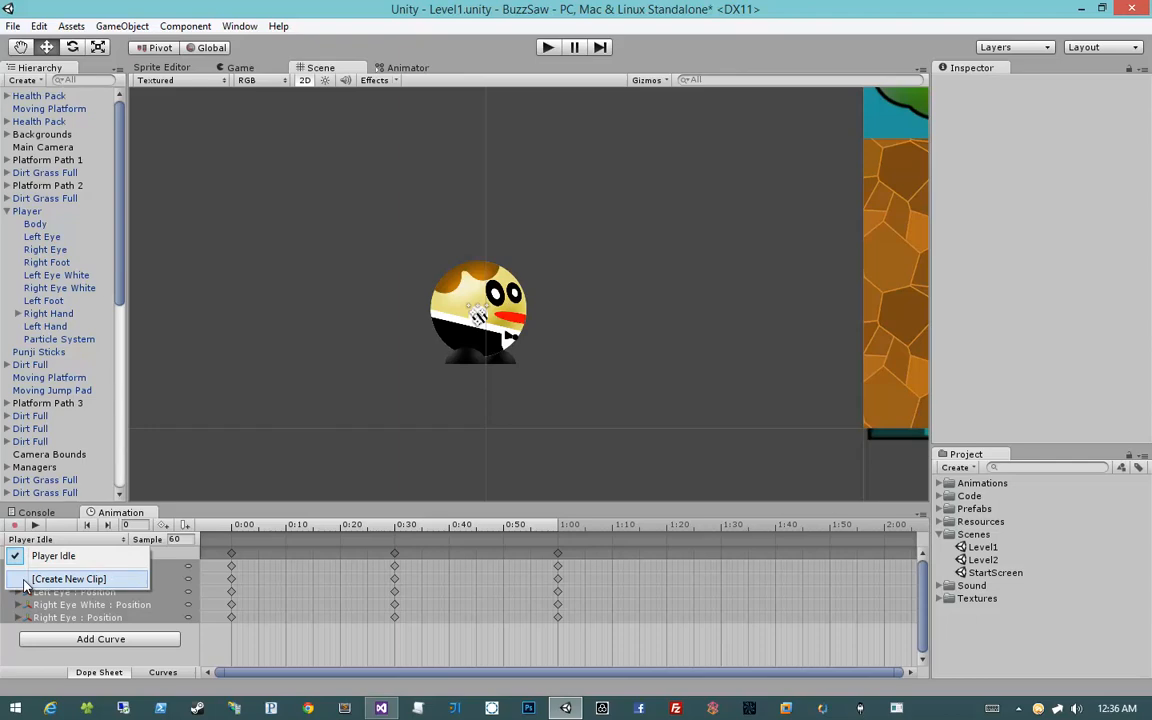
left_click(60, 579)
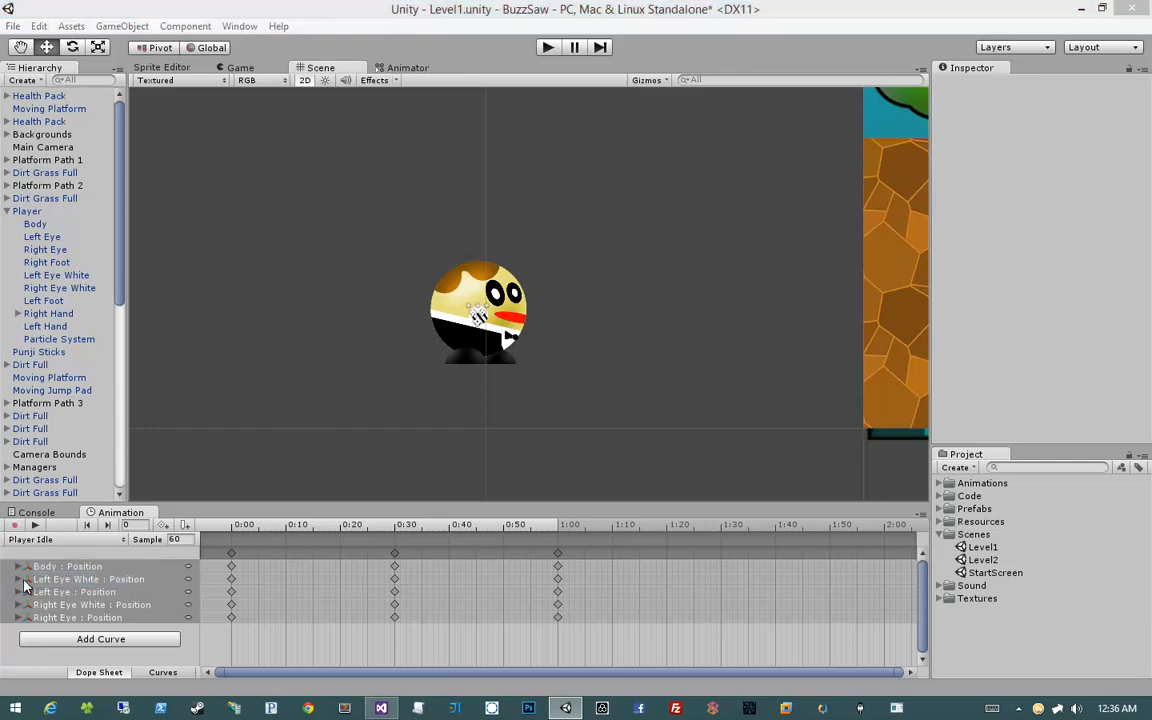
double_click(506, 236)
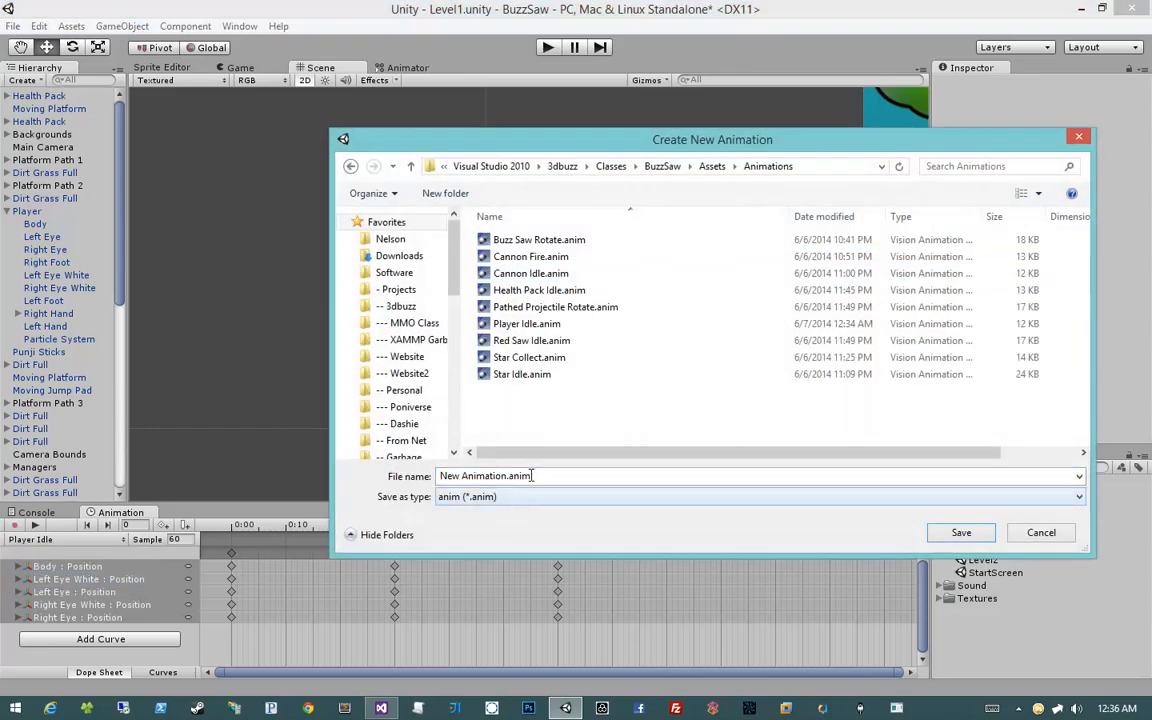
left_click(533, 475)
type("Player Jump")
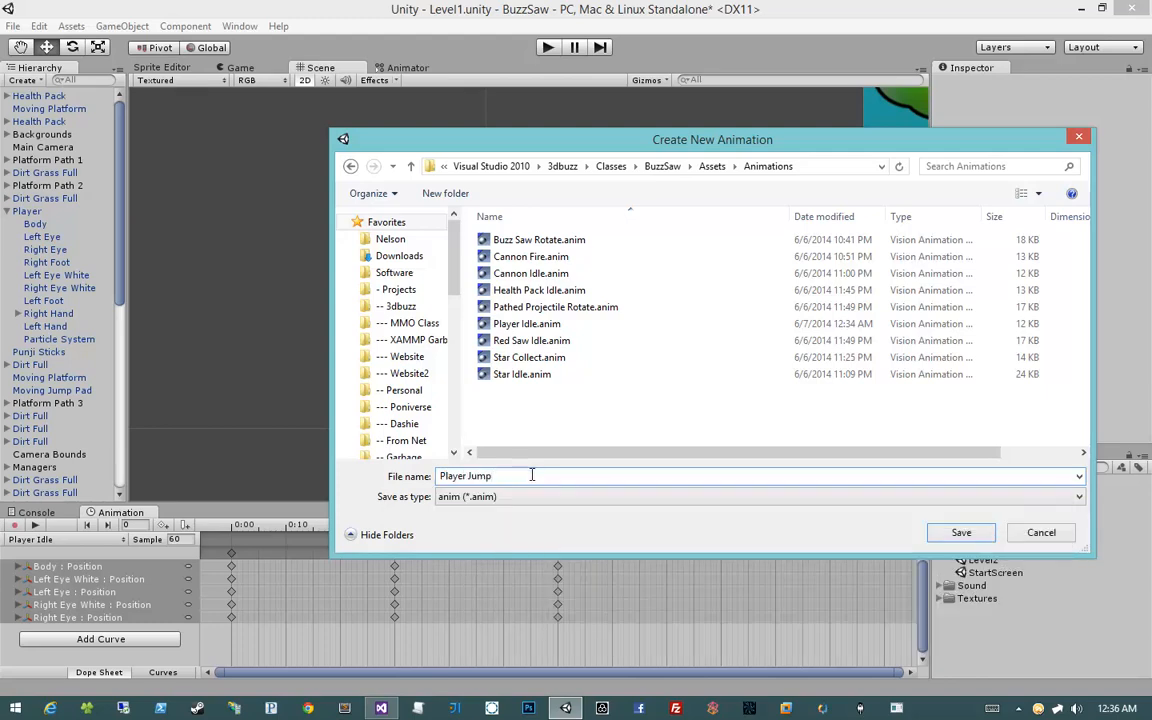
key("Return")
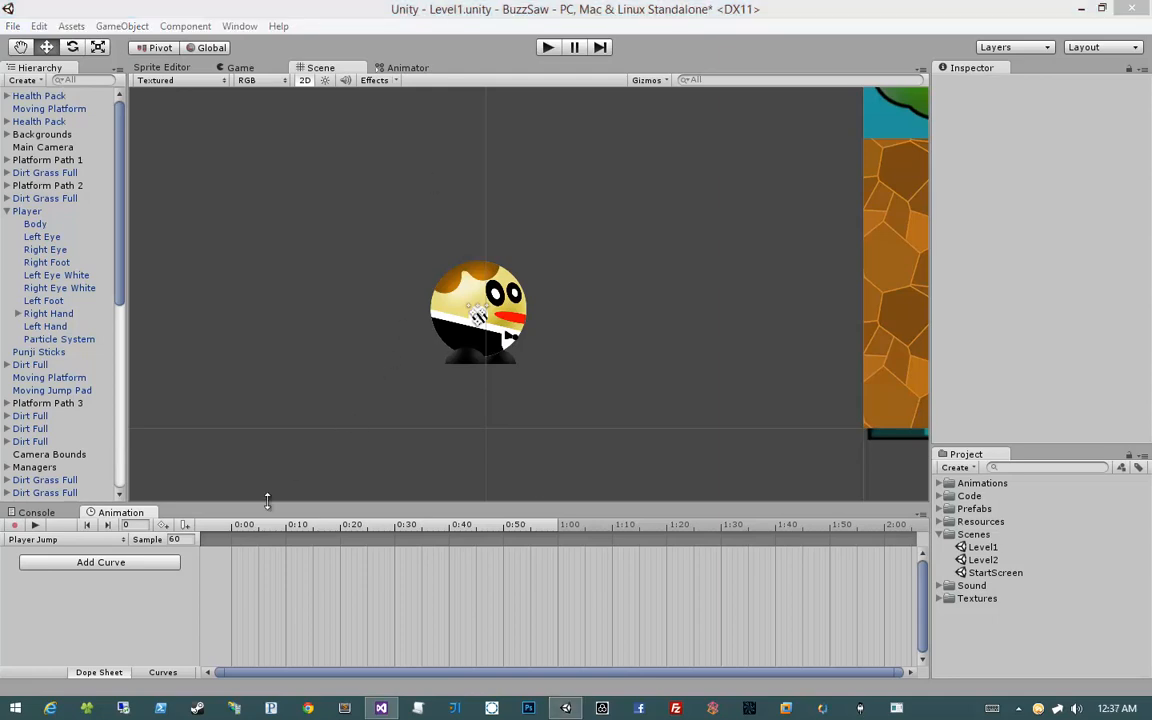
At frame 0, rotate the Left Foot about 28° and move it forward to about X 1.03, Y -1.11.
left_click(230, 526)
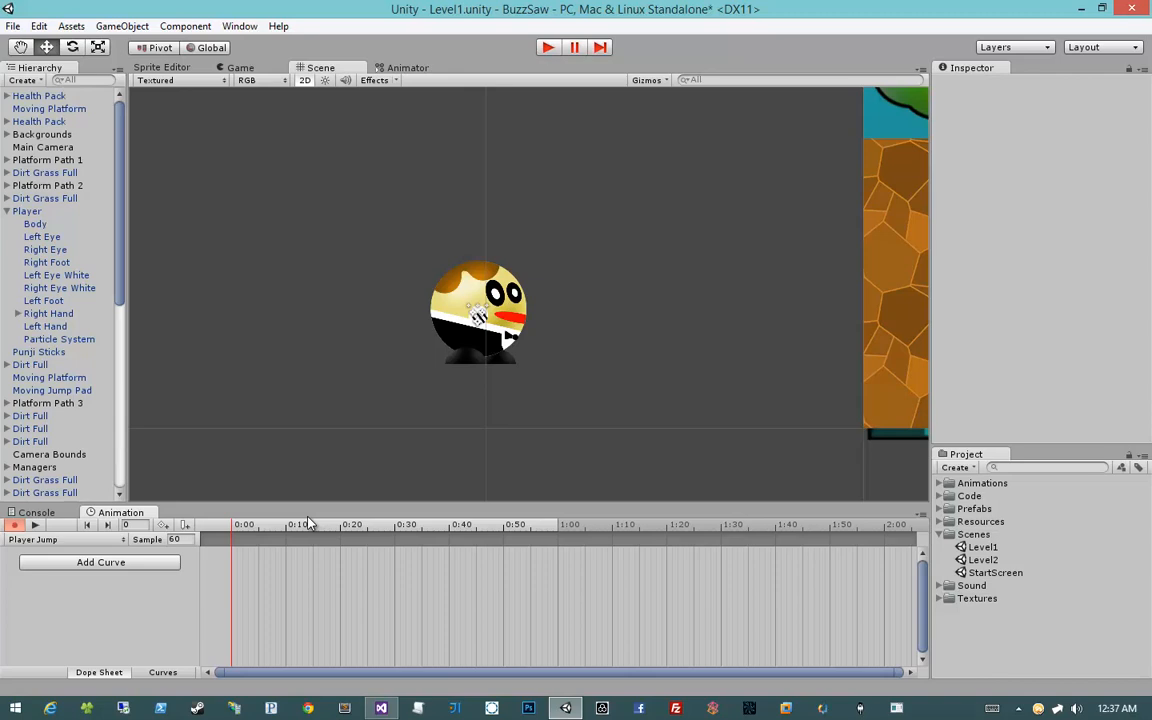
left_click(469, 365)
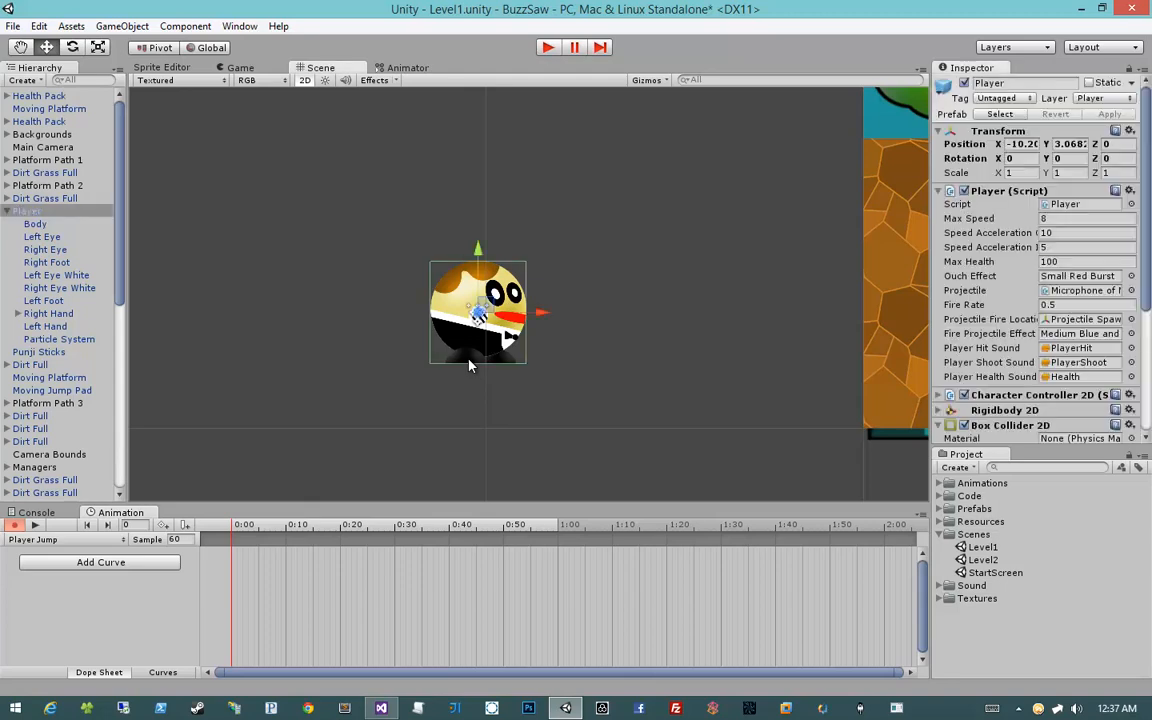
left_click(437, 392)
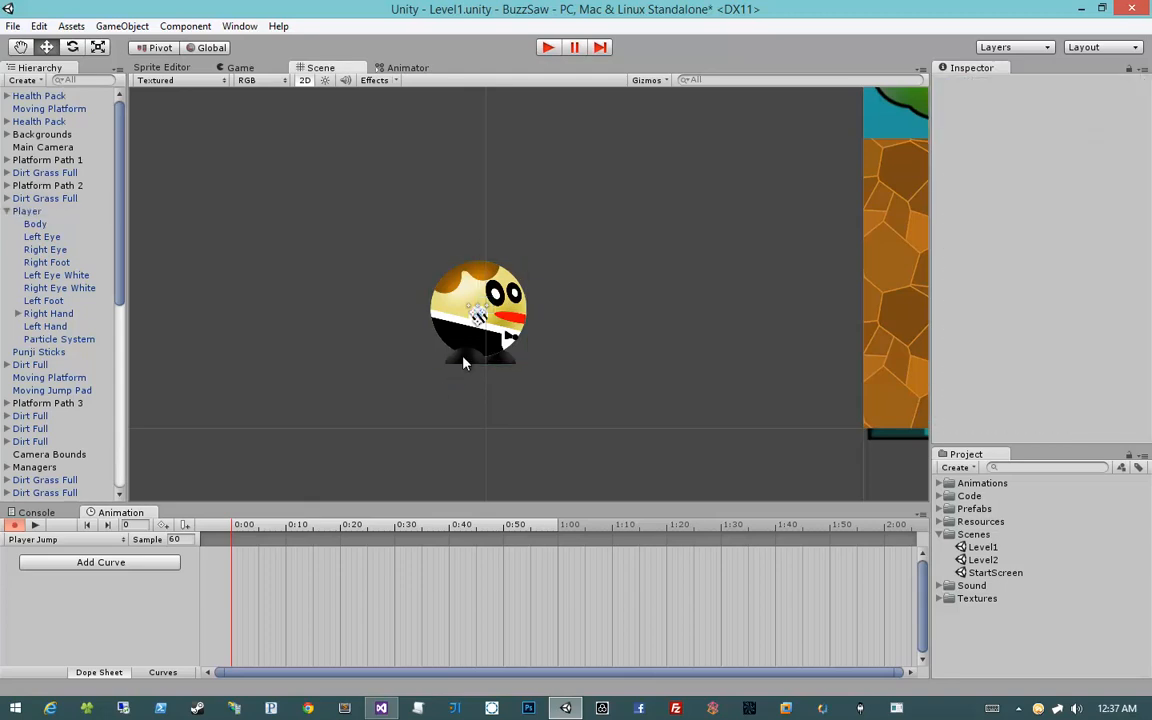
left_click(463, 362)
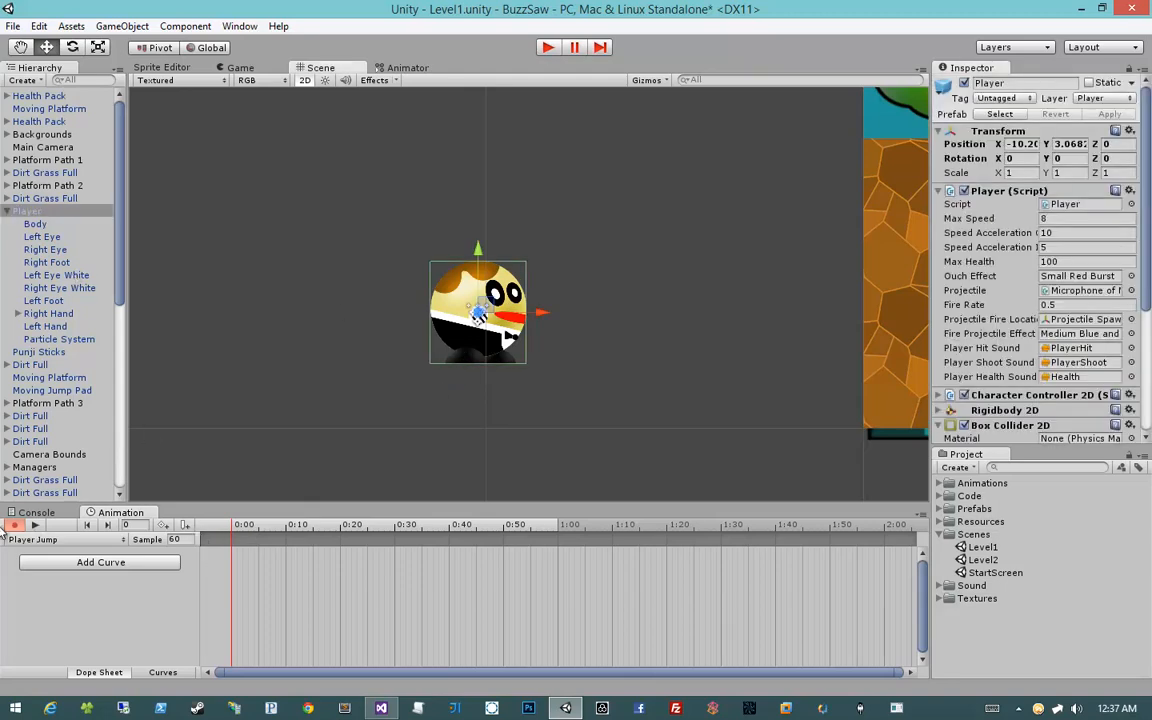
left_click(44, 237)
left_click(50, 249)
left_click(70, 300)
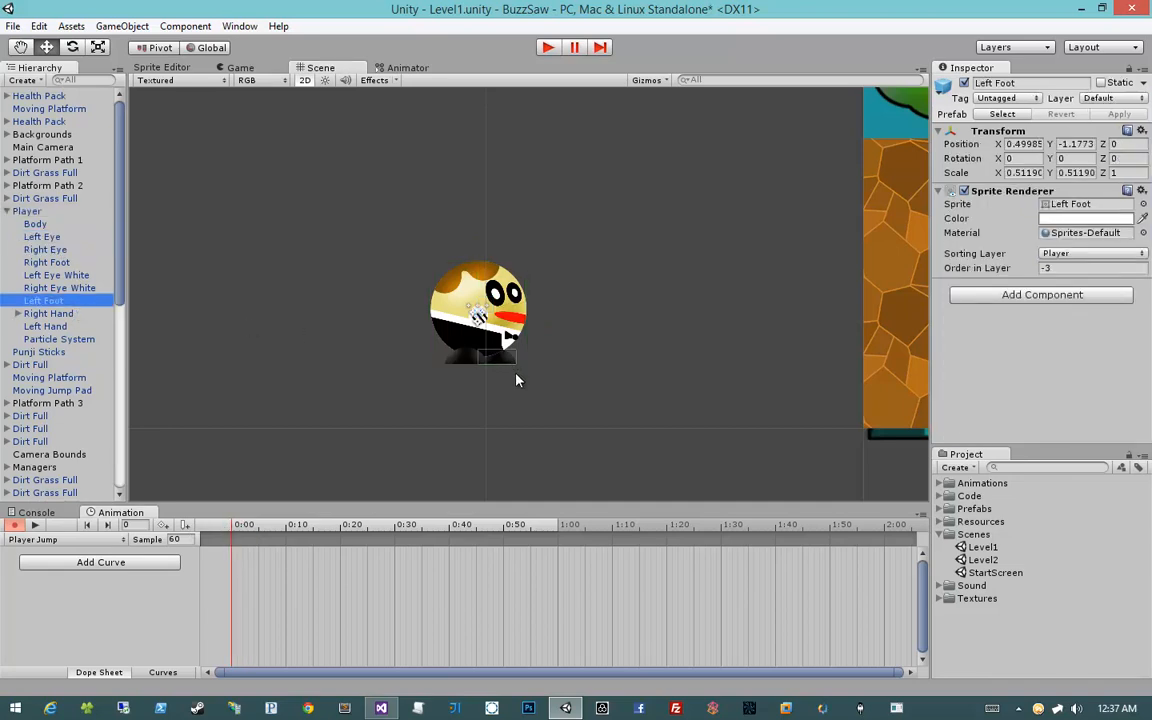
key("e")
left_click_drag(535, 411, 518, 363)
key("w")
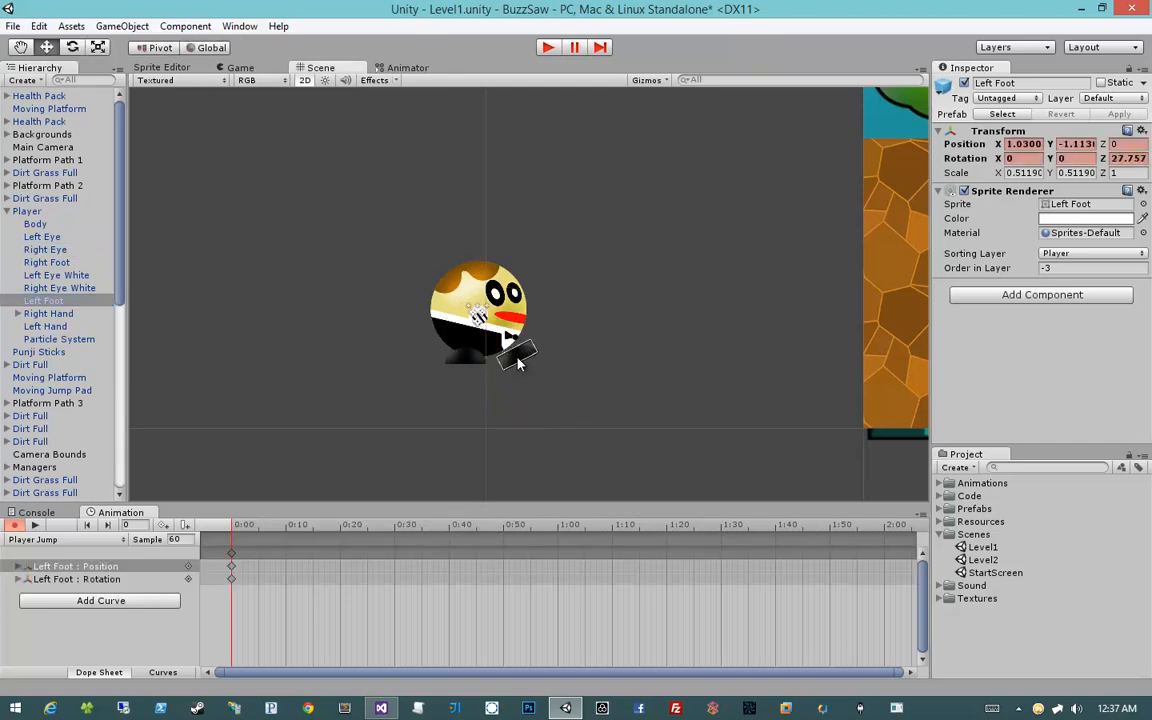
Rotate the Right Foot about -32° and move it behind the body to about X -0.88, Y -1.18.
left_click(454, 358)
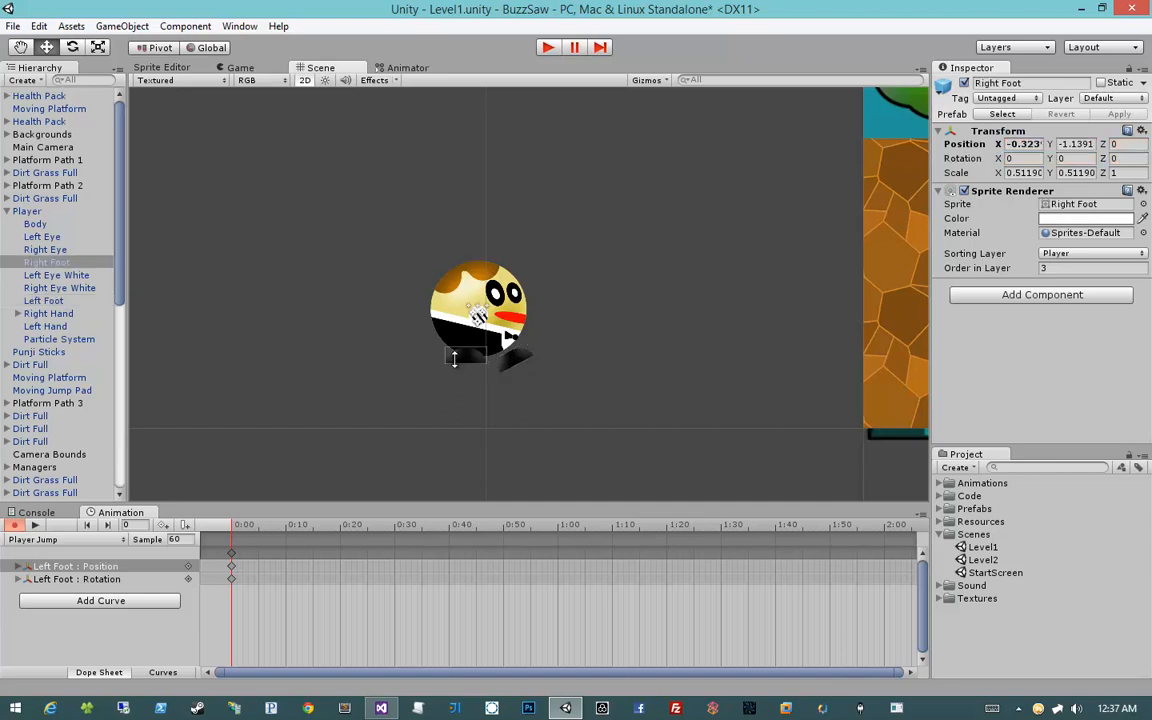
key("e")
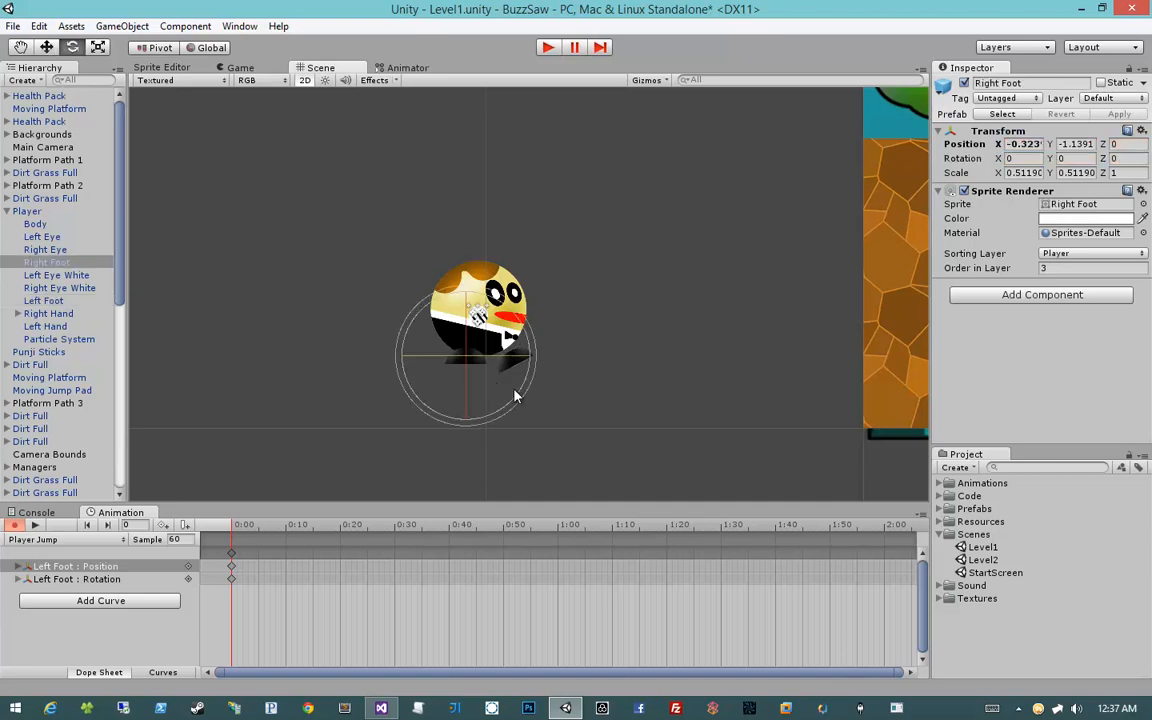
left_click_drag(515, 396, 441, 428)
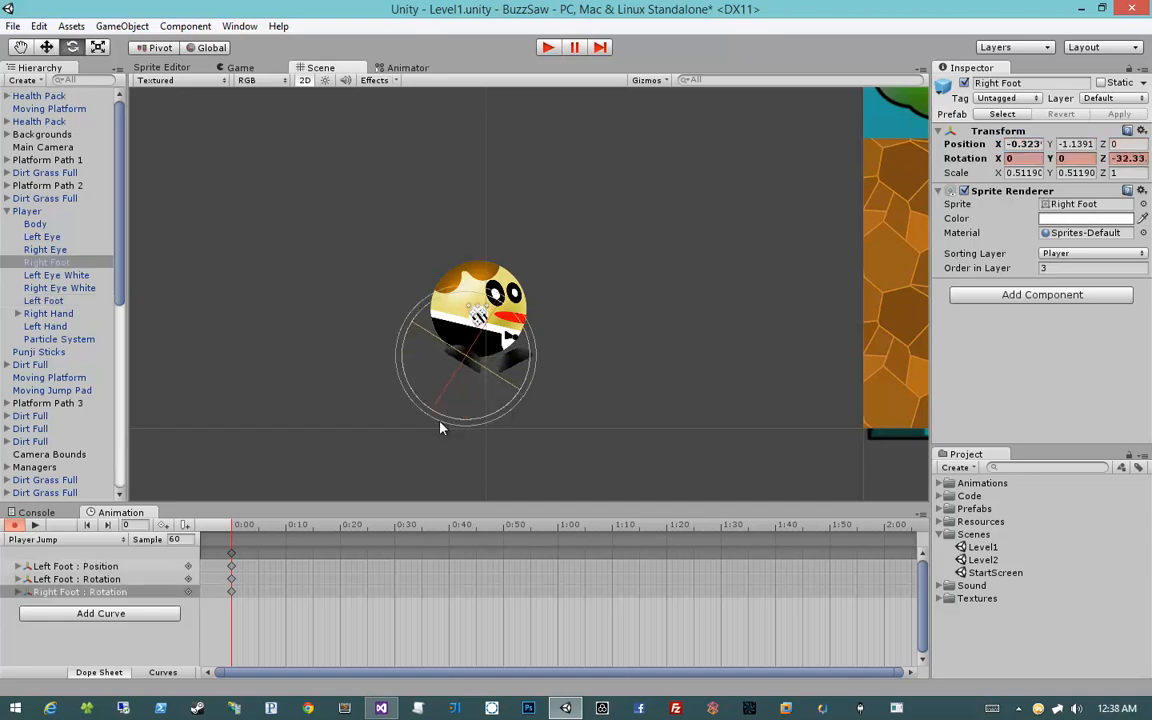
key("w")
left_click_drag(476, 360, 452, 370)
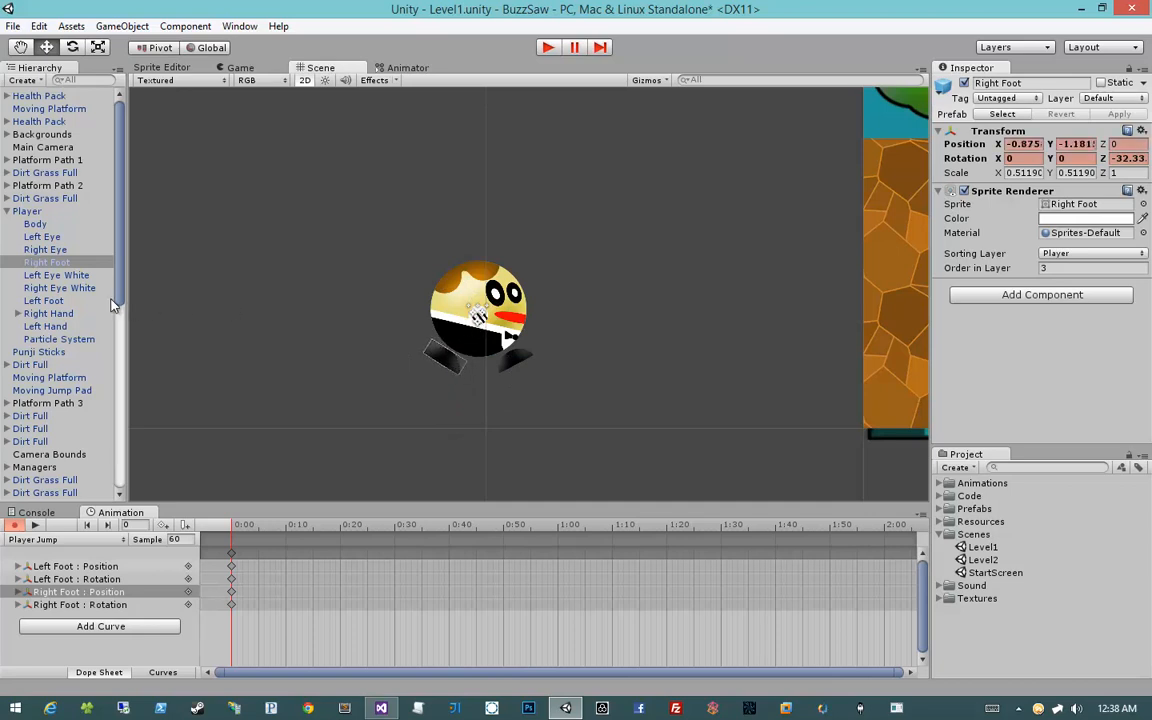
Move the Right Hand back to about X -0.50, Y -0.32 and rotate it about 17°.
left_click(62, 314)
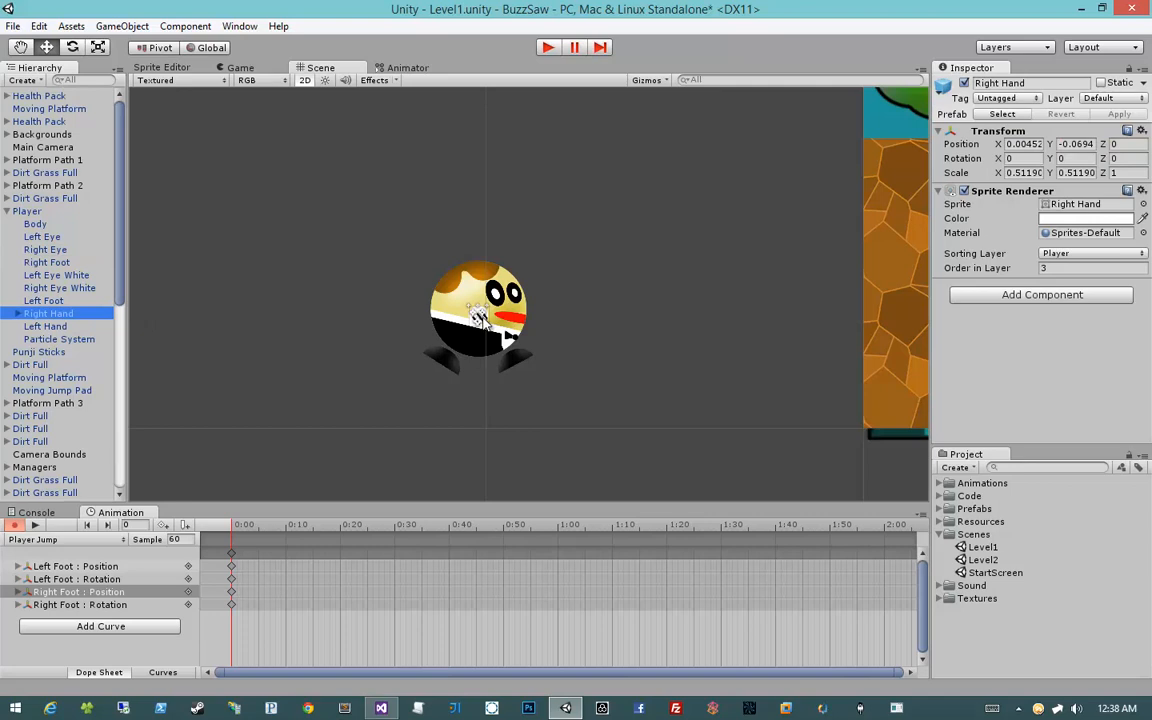
left_click_drag(481, 318, 456, 323)
key("e")
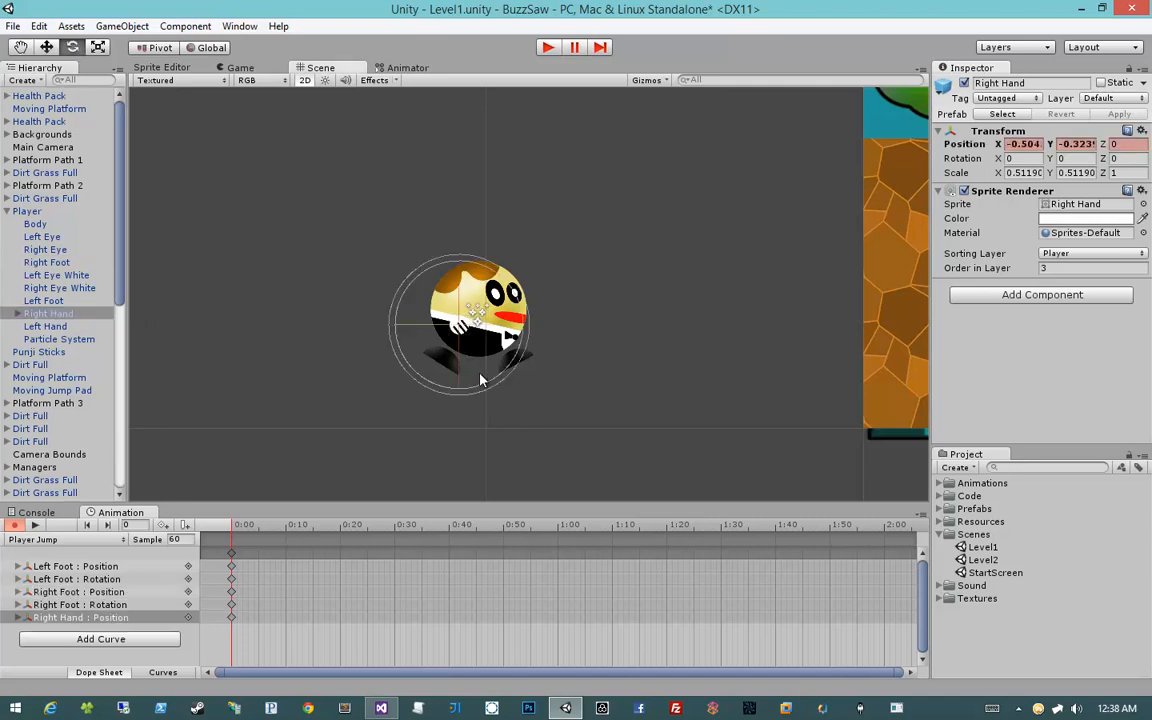
left_click_drag(489, 381, 517, 368)
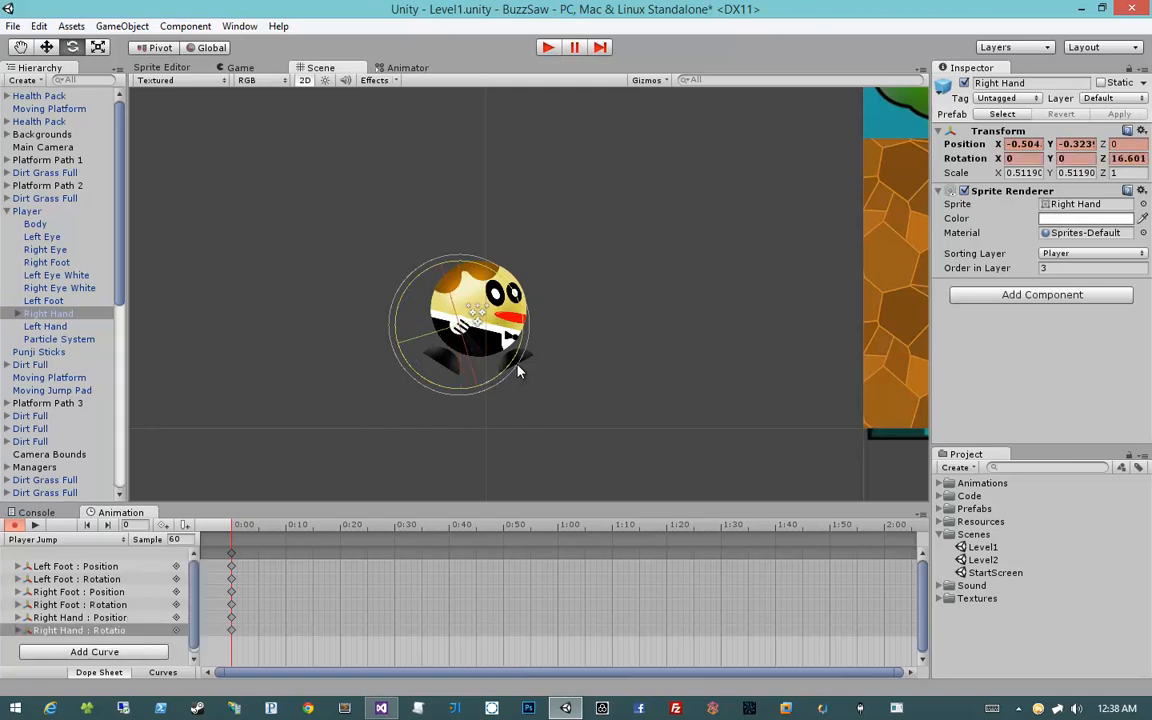
Move the Left Hand in front of the face to about X 1.60, Y 0.30 and rotate it about 51°.
left_click(73, 327)
key("w")
left_click_drag(451, 286, 547, 303)
key("e")
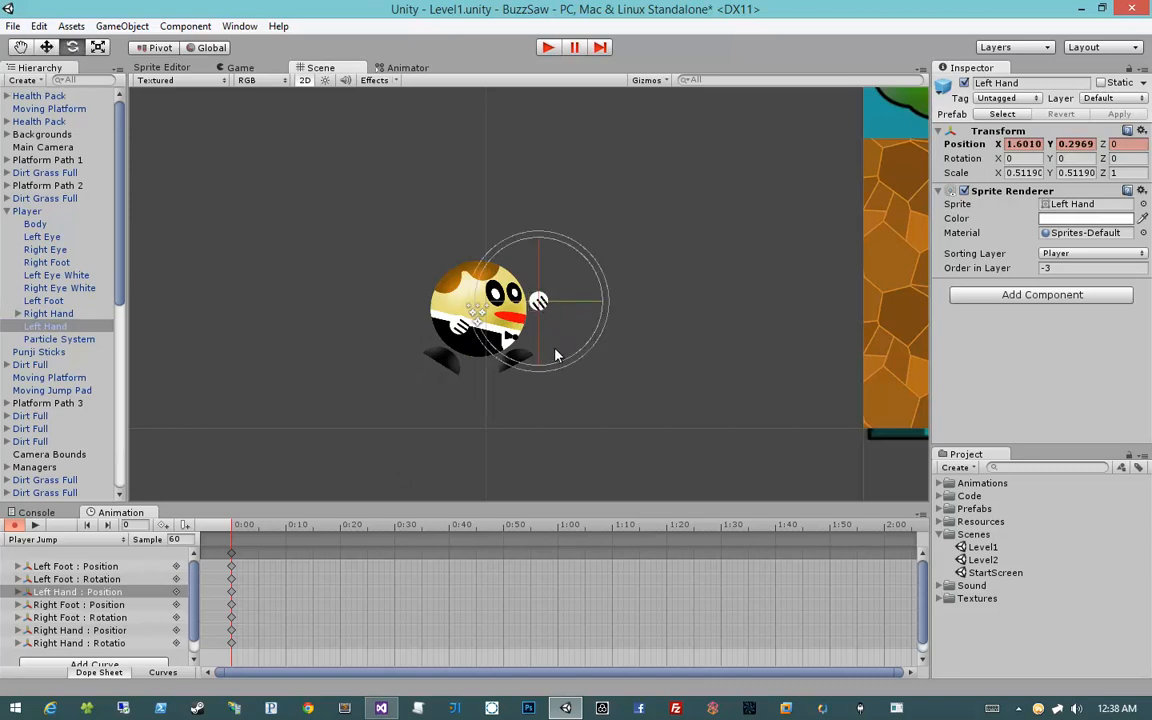
left_click_drag(557, 355, 644, 274)
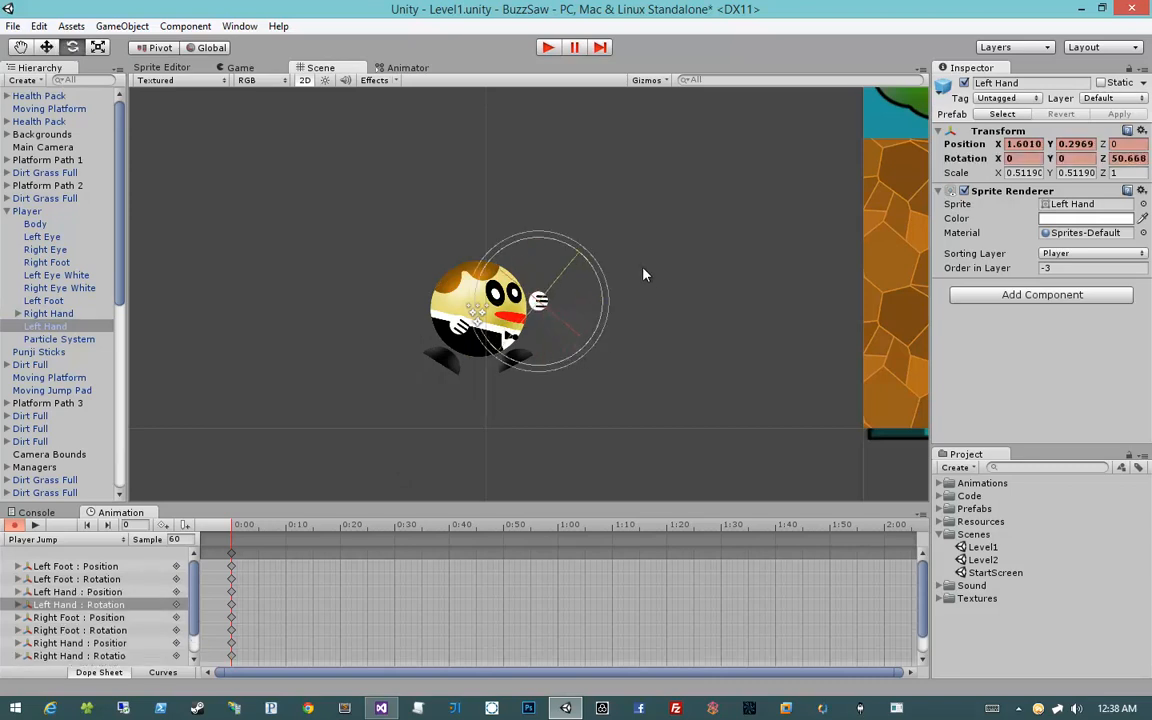
key("w")
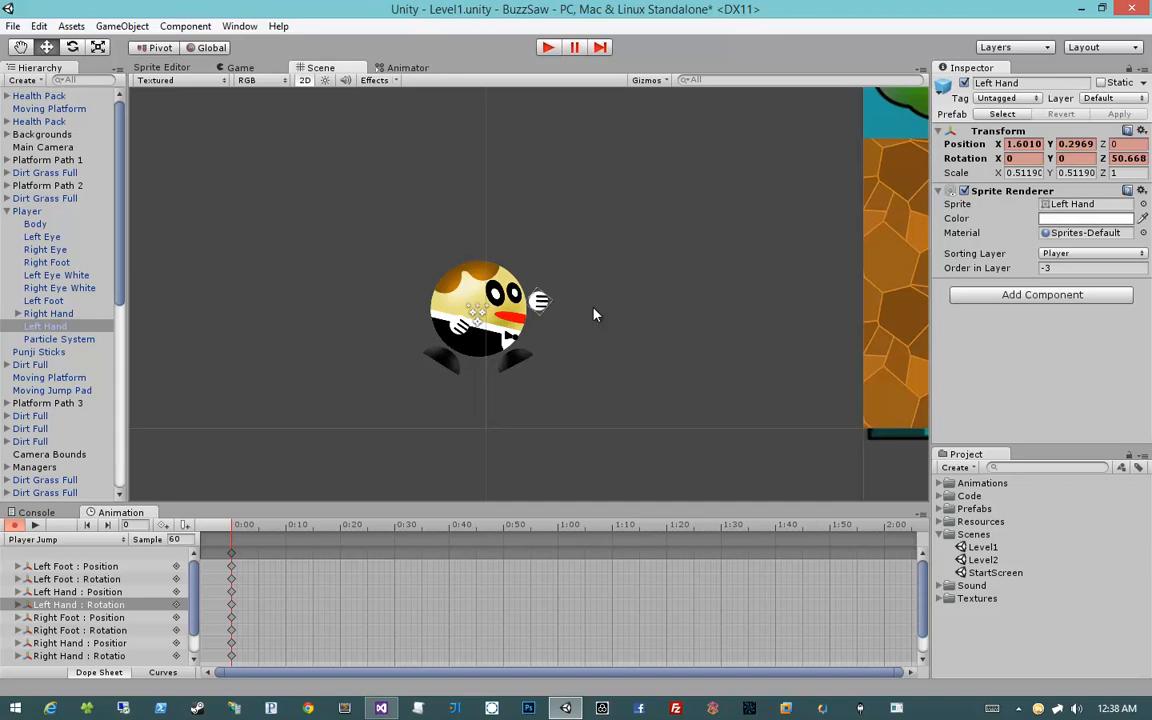
Enlarge the Right Eye uniformly to an X and Y scale of about 0.59.
left_click(500, 293)
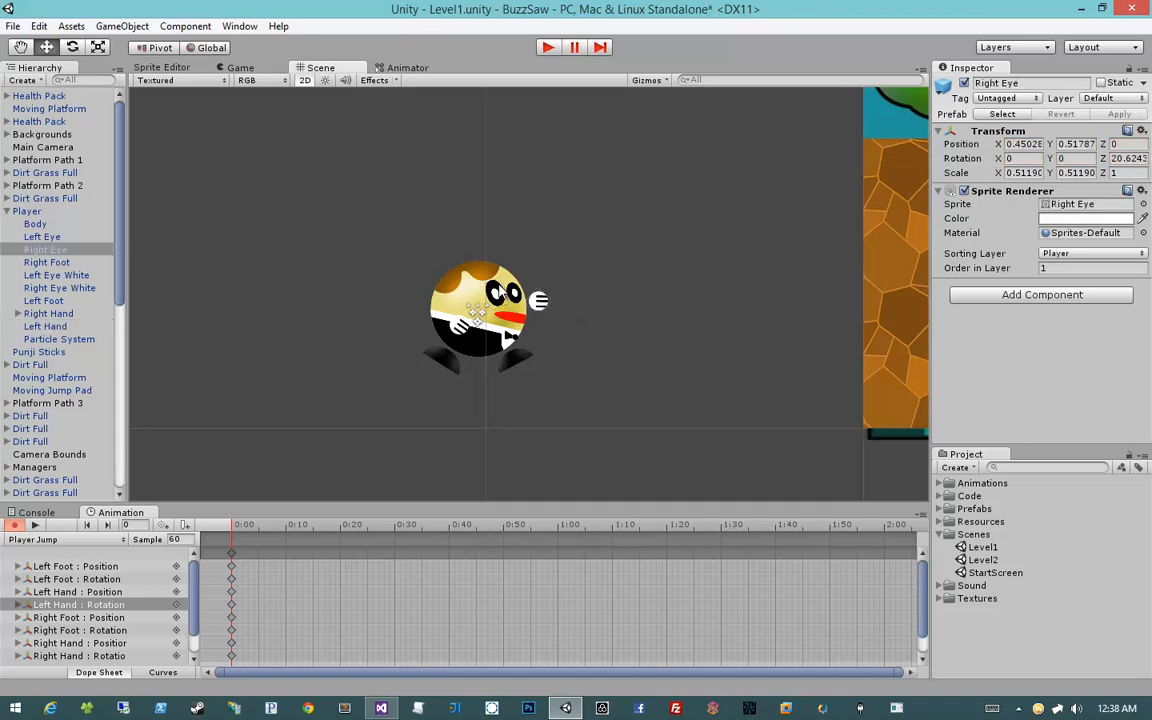
key("e")
key("r")
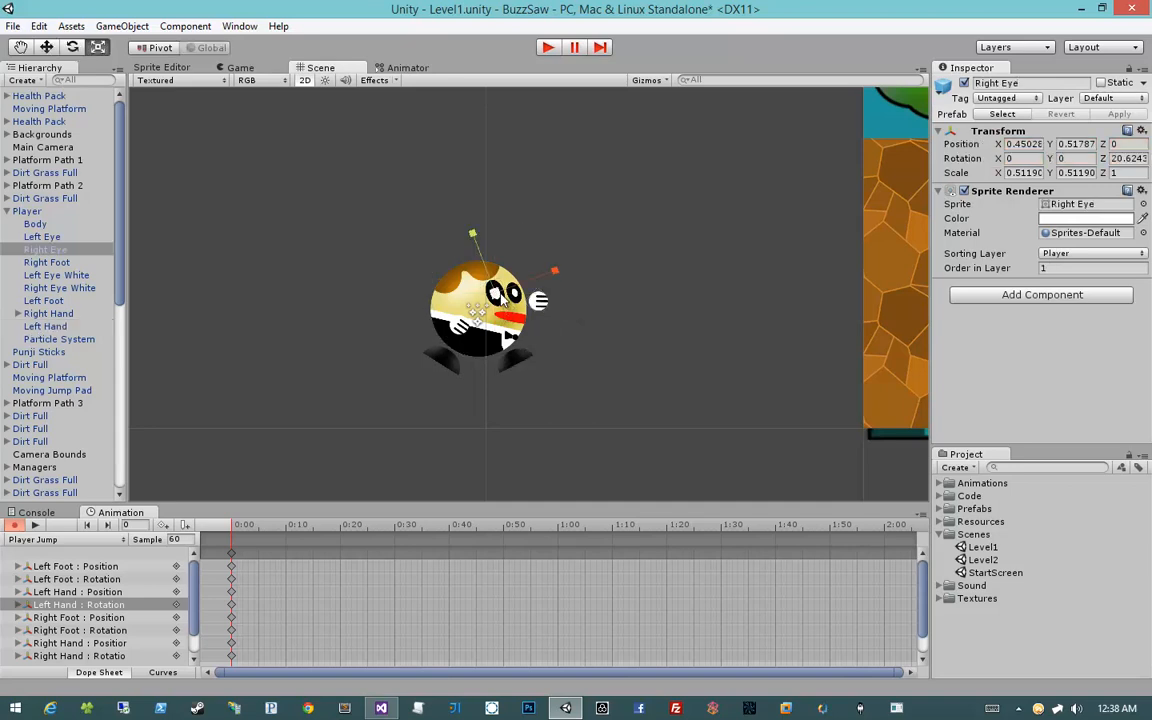
left_click_drag(494, 293, 512, 285)
key("w")
Enlarge the Left Eye uniformly to an X and Y scale of about 0.67 and deselect it.
left_click(472, 276)
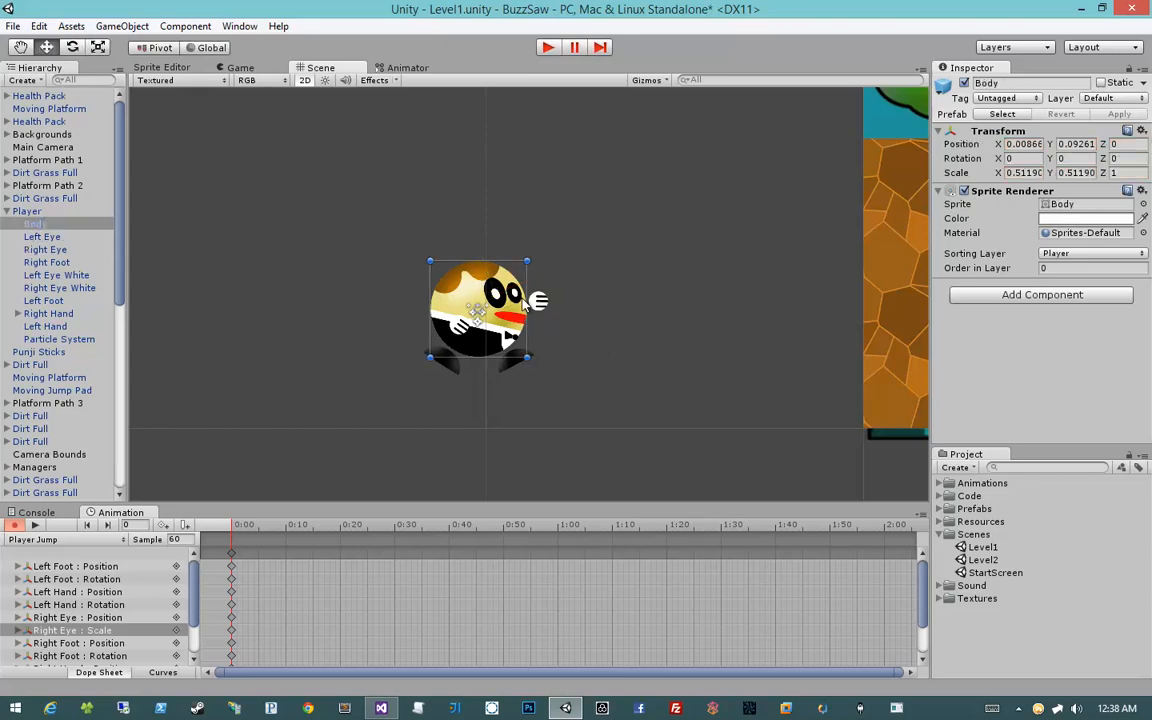
left_click(521, 312)
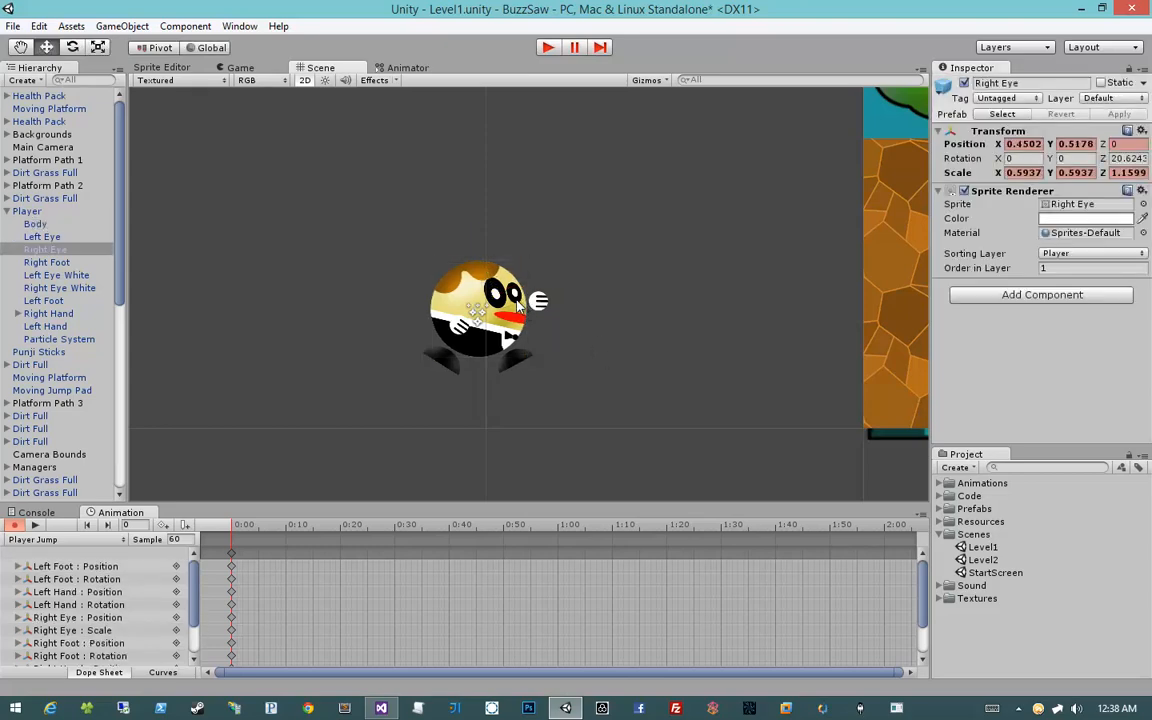
scroll(120, 598, "down", 3)
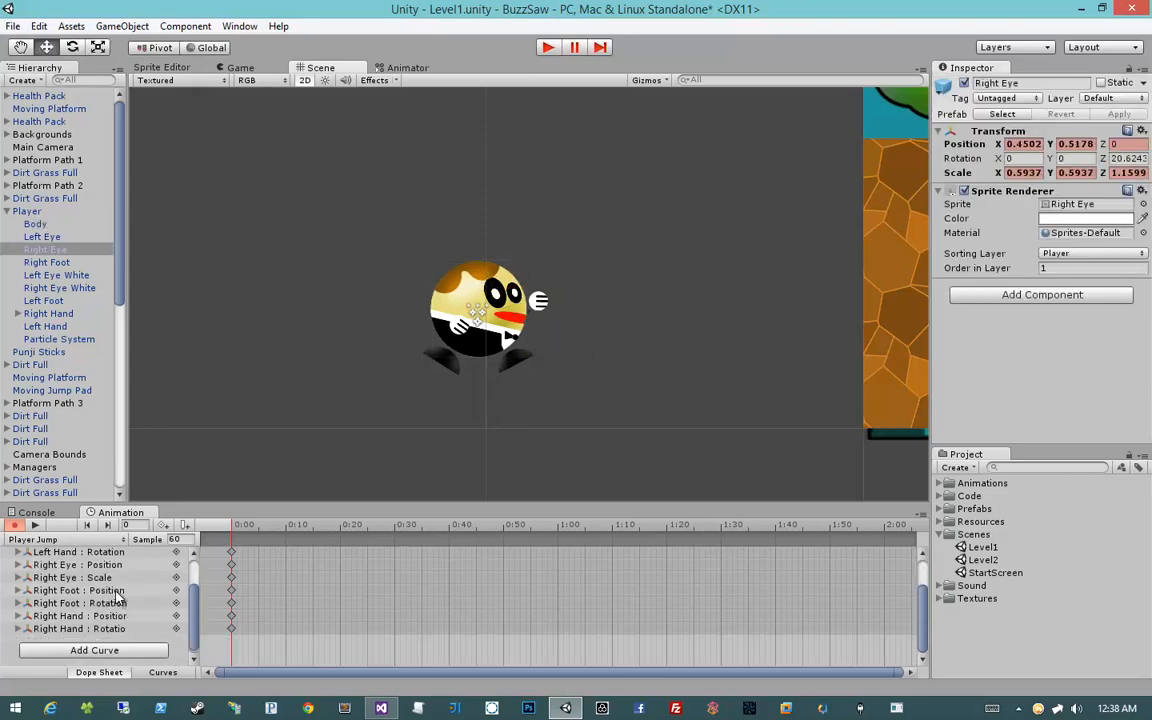
scroll(118, 595, "up", 3)
scroll(118, 595, "down", 3)
scroll(118, 595, "up", 3)
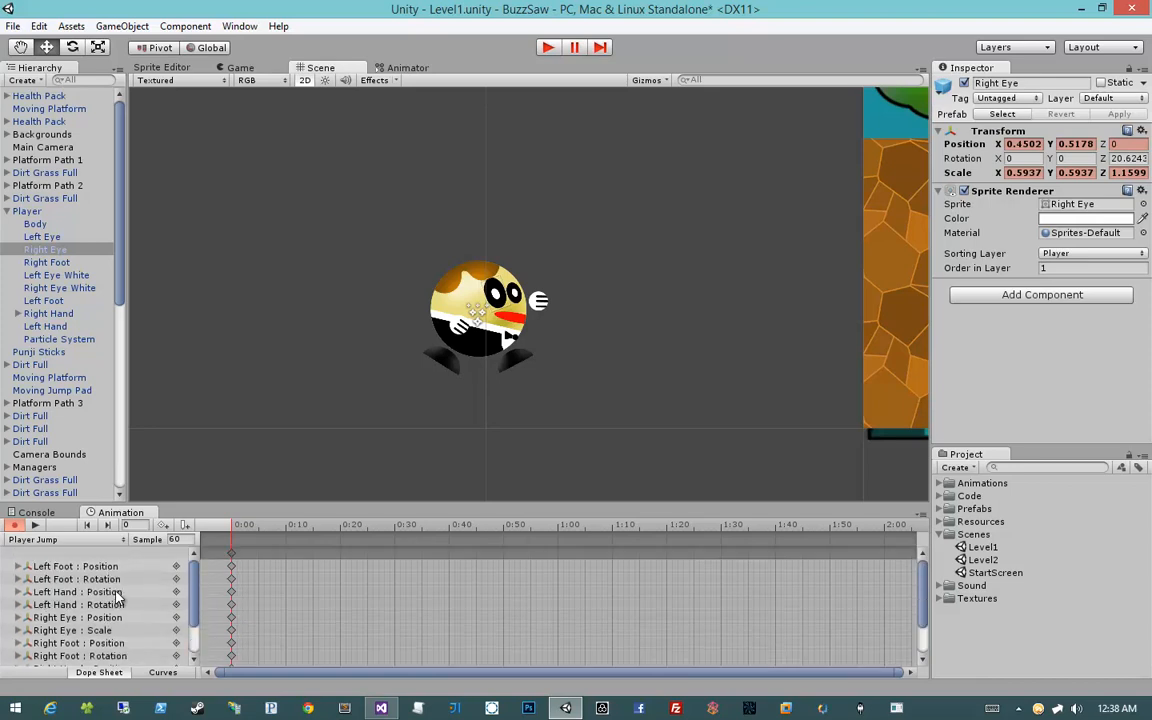
left_click(519, 303)
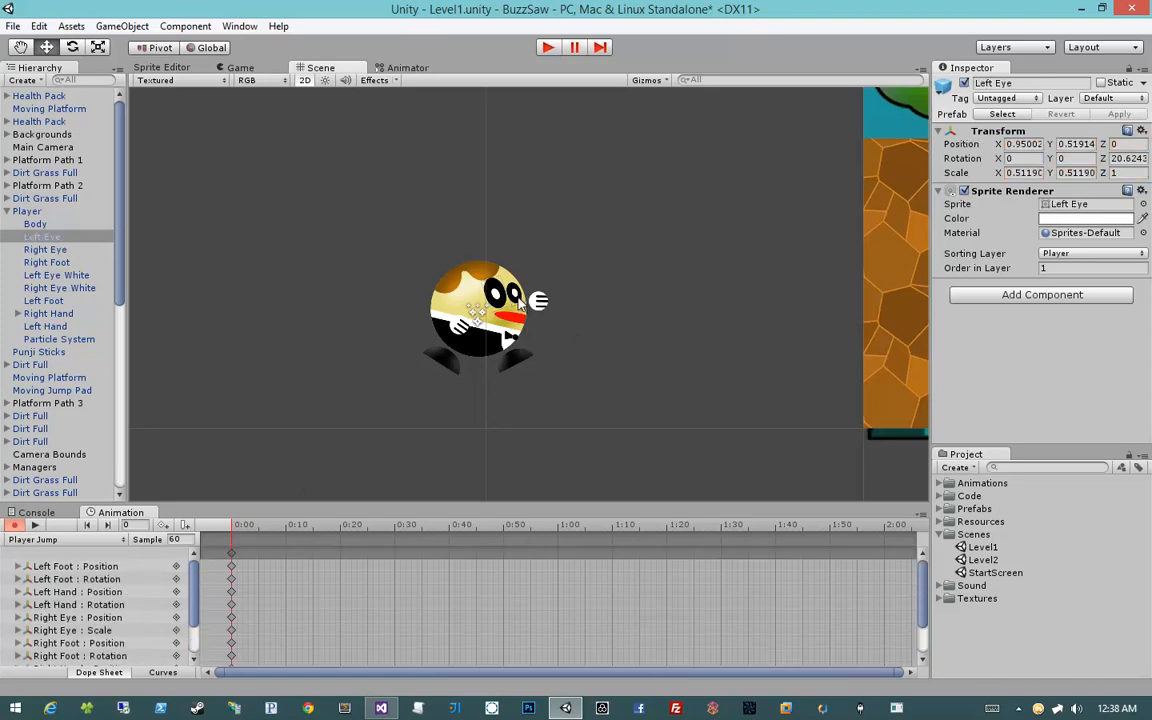
key("e")
key("r")
left_click_drag(510, 292, 541, 292)
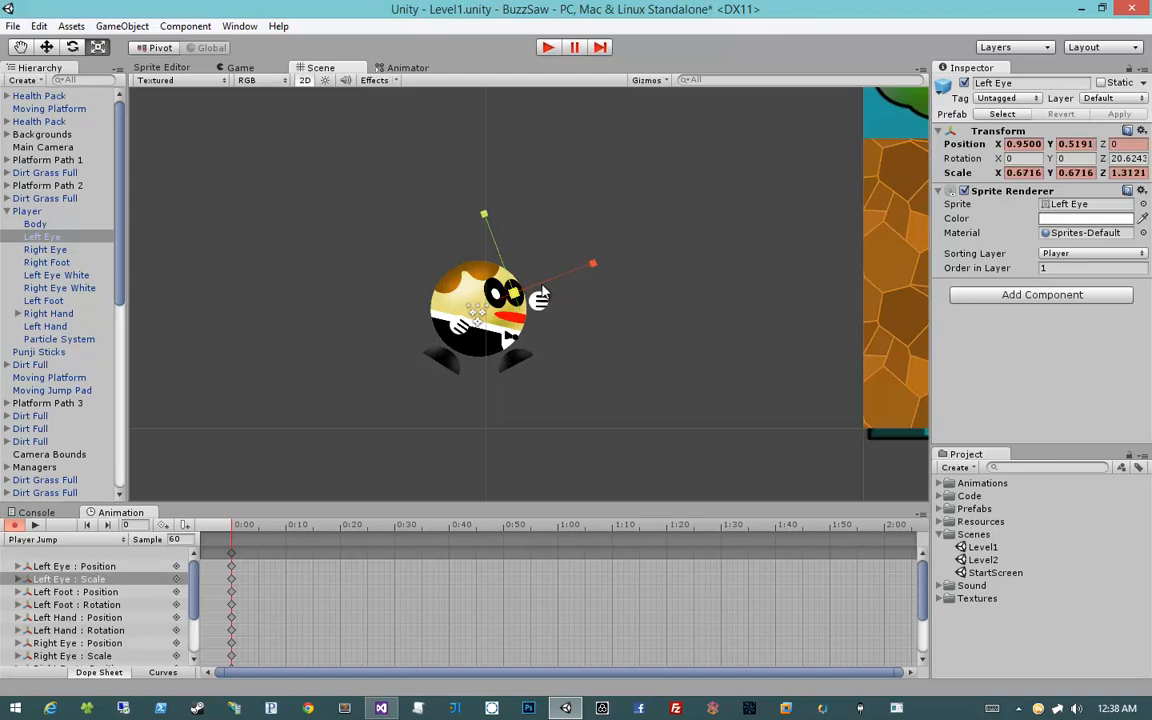
key("w")
left_click(579, 345)
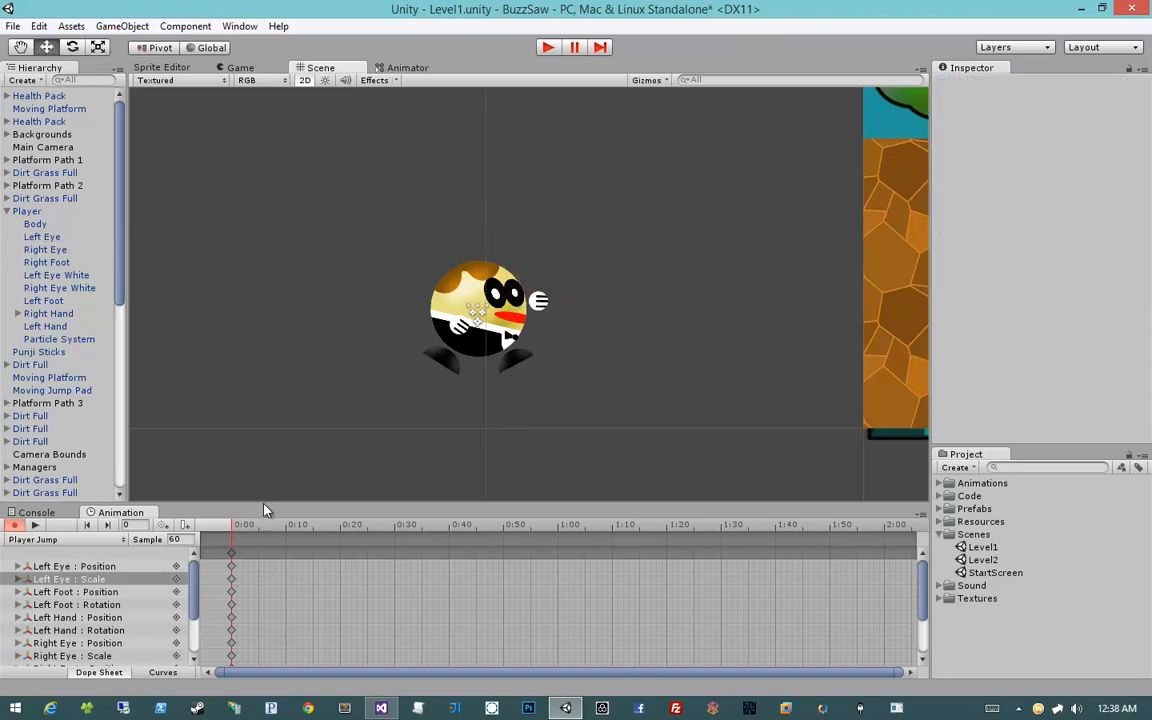
At frame 30, move the Left Hand up and inward to about X 1.37, Y 0.83 and rotate it further counterclockwise.
middle_click_drag(420, 430, 378, 415)
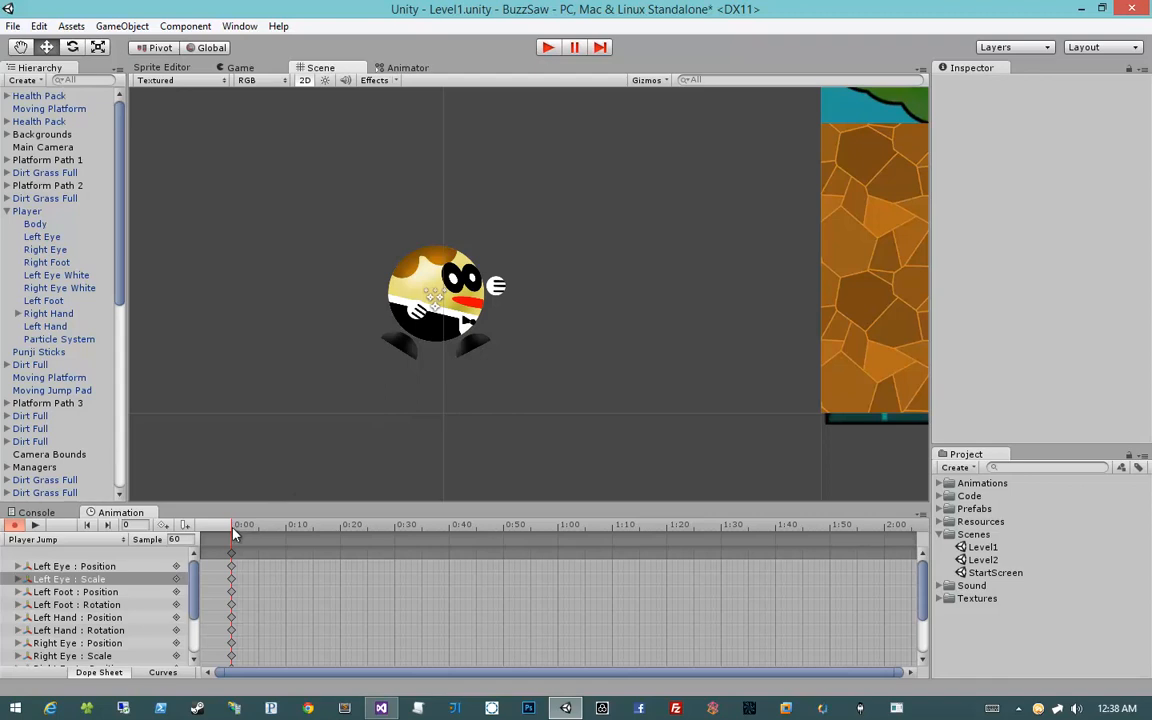
left_click_drag(233, 535, 401, 540)
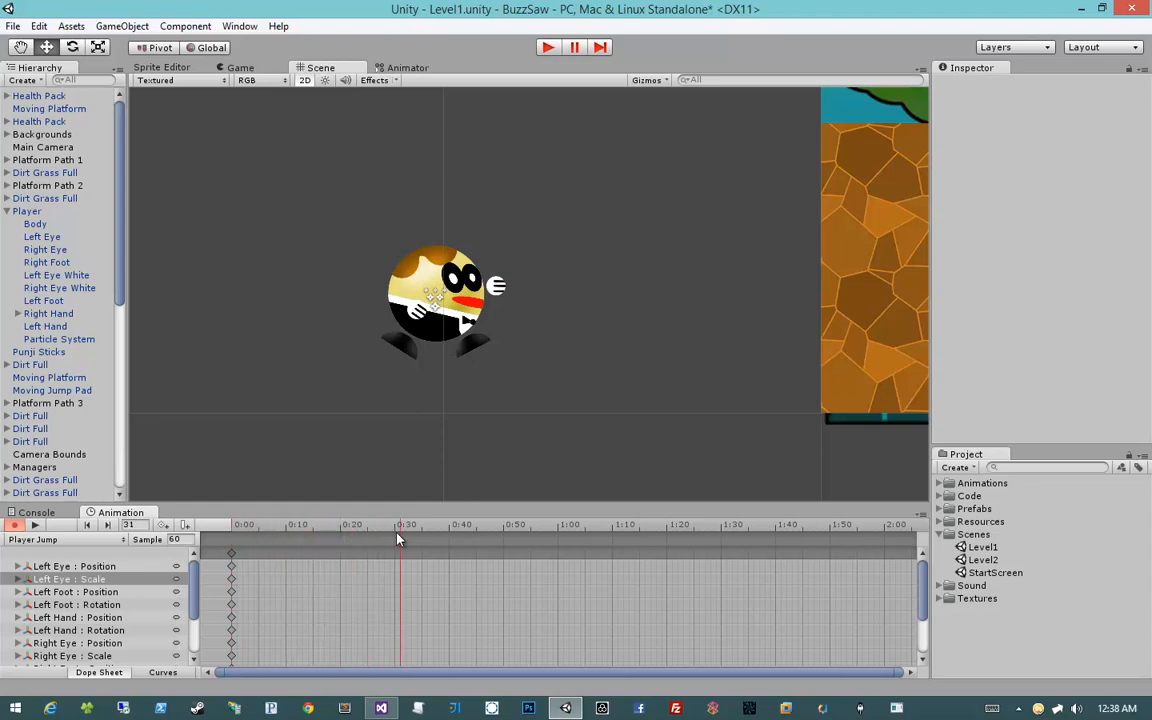
left_click(423, 313)
left_click(423, 313)
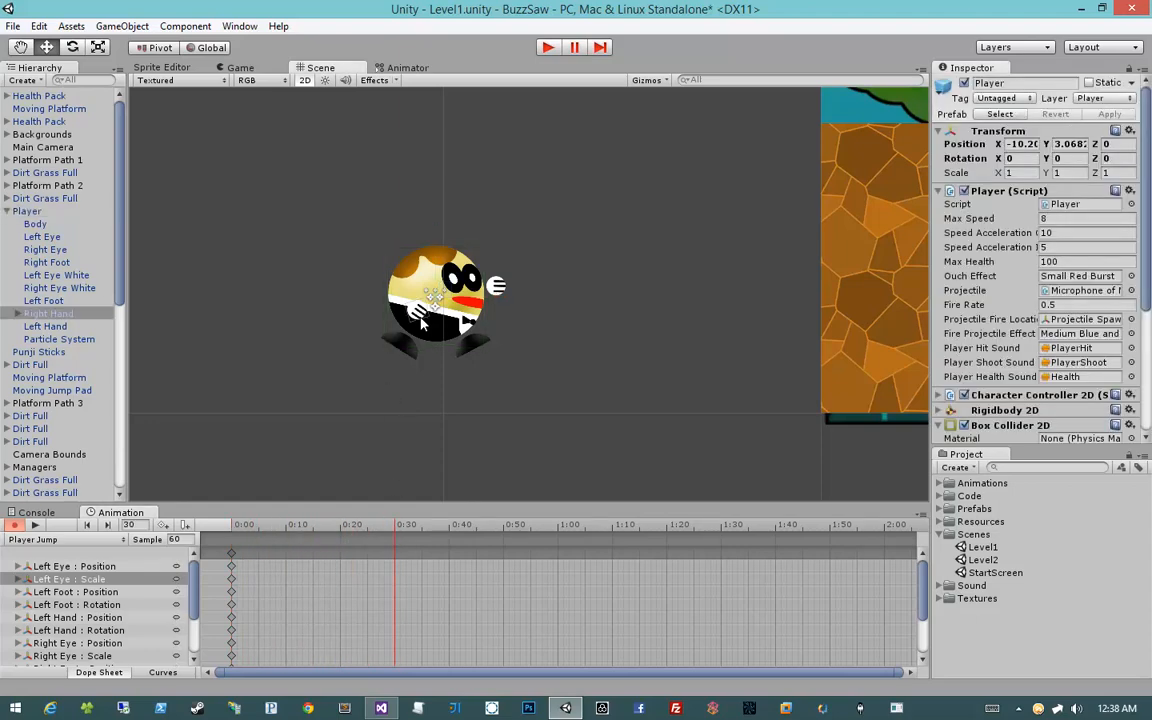
left_click(569, 343)
left_click(498, 289)
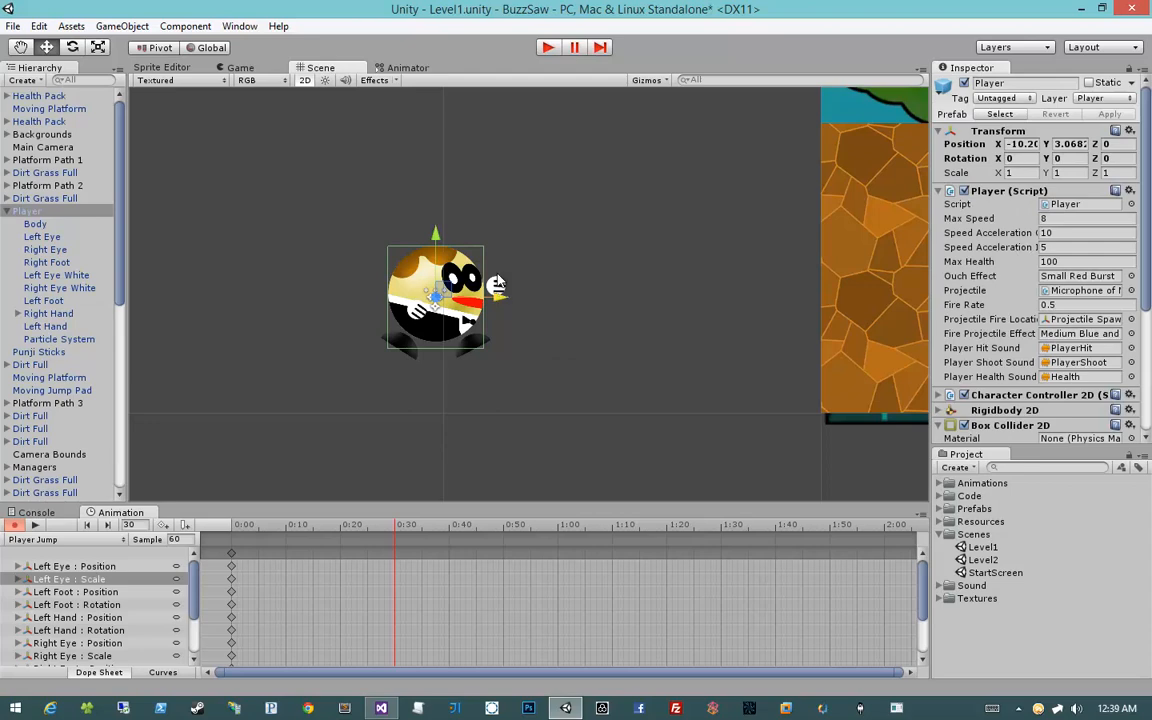
left_click(497, 288)
left_click(496, 288)
left_click(495, 287)
left_click_drag(495, 287, 489, 268)
key("e")
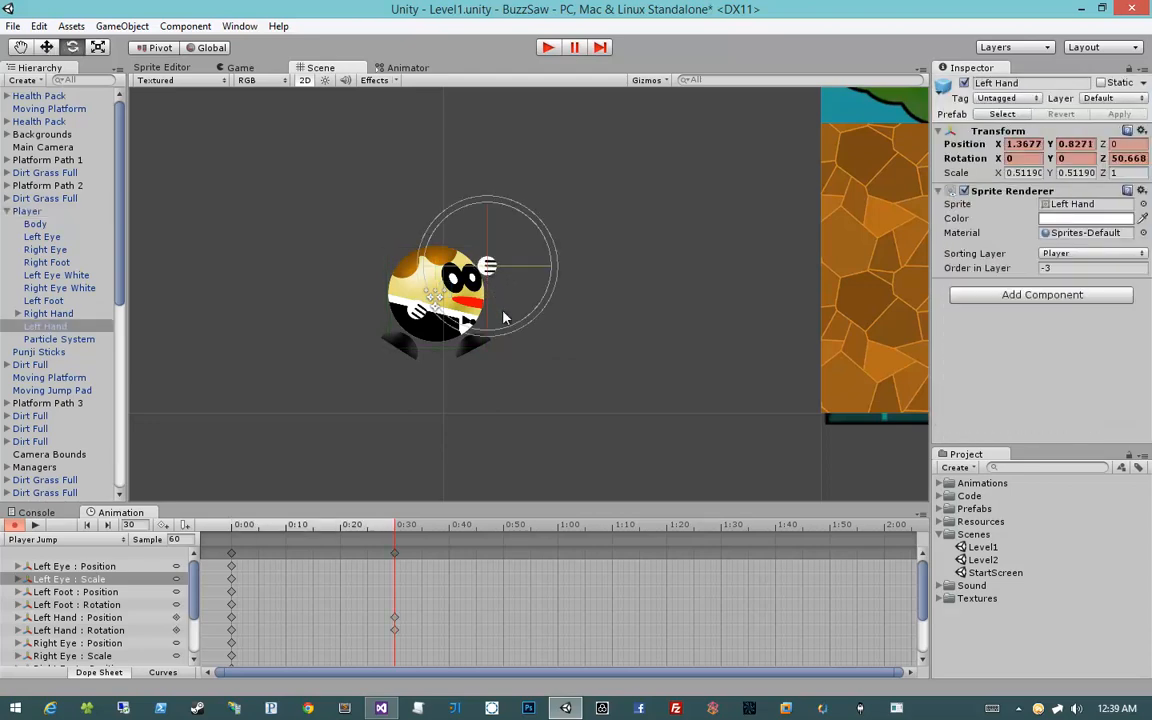
left_click_drag(507, 319, 615, 293)
key("w")
Lower the Right Hand slightly at frame 30 and rotate it to a new angle.
left_click(416, 320)
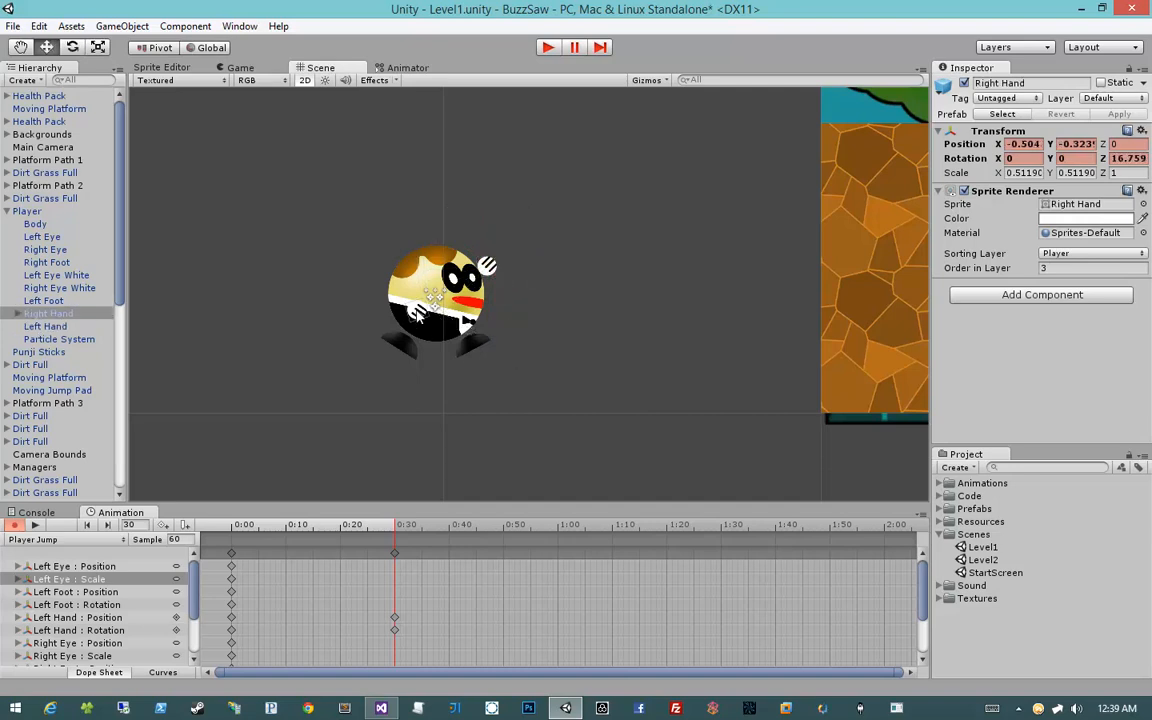
key("e")
left_click_drag(442, 378, 418, 417)
Rotate the Right Foot counterclockwise until it is nearly level and bring it closer under the body at frame 30.
left_click(411, 345)
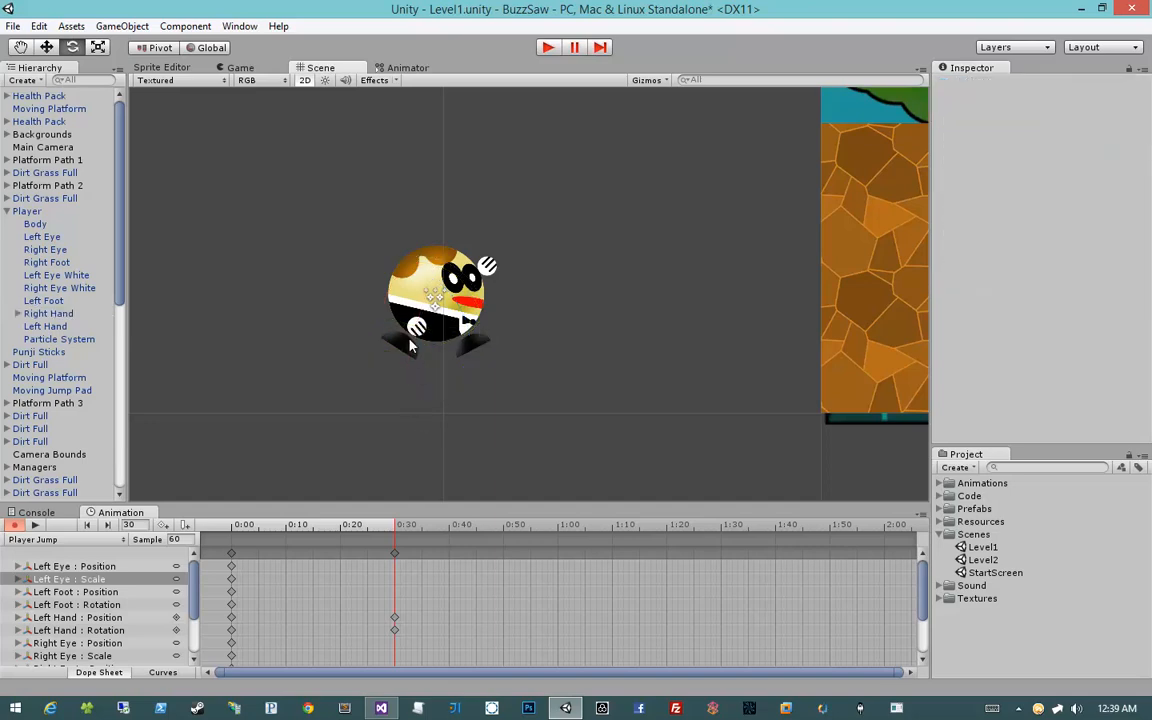
left_click(410, 346)
left_click(400, 354)
left_click(400, 355)
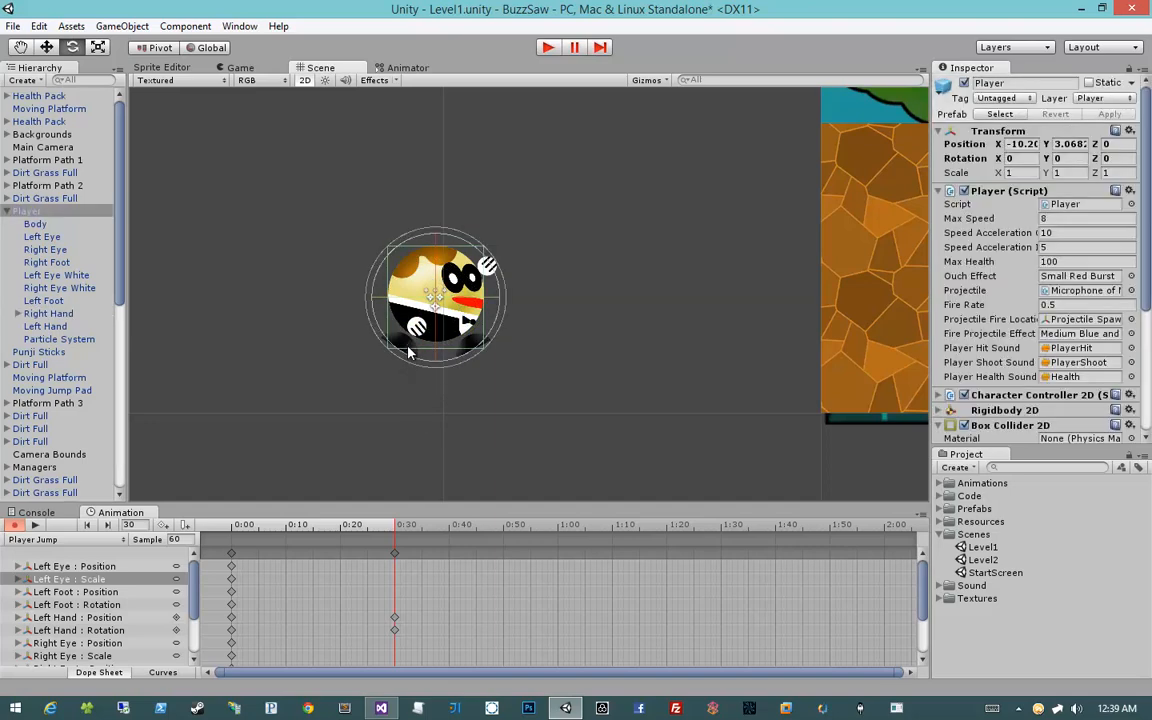
left_click(206, 305)
left_click(76, 249)
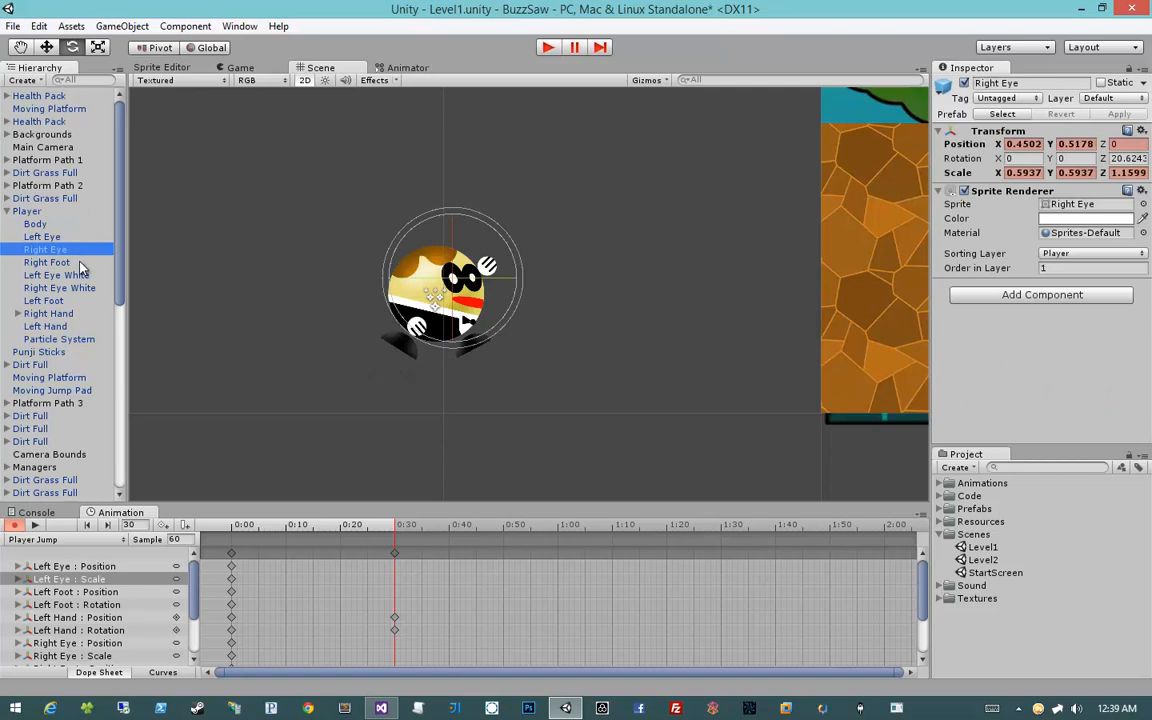
left_click(76, 262)
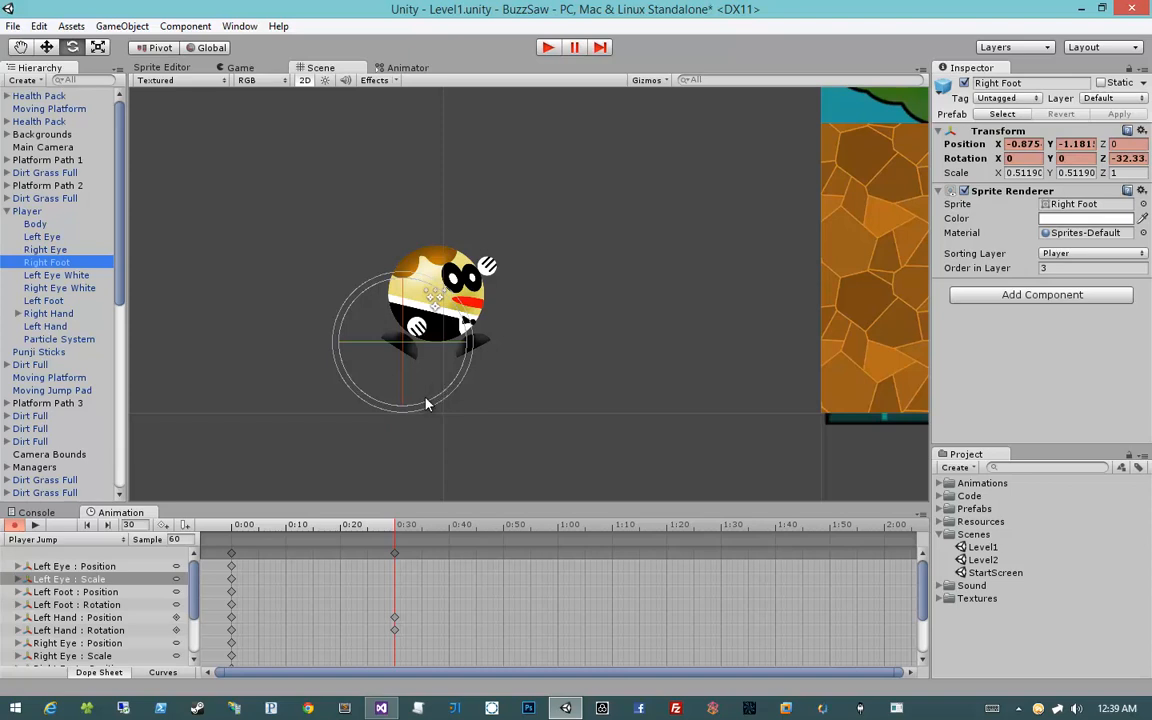
left_click_drag(422, 399, 412, 349)
Rotate the Left Foot clockwise until it is nearly level, bring it in under the body at frame 30, and deselect it.
left_click(481, 344)
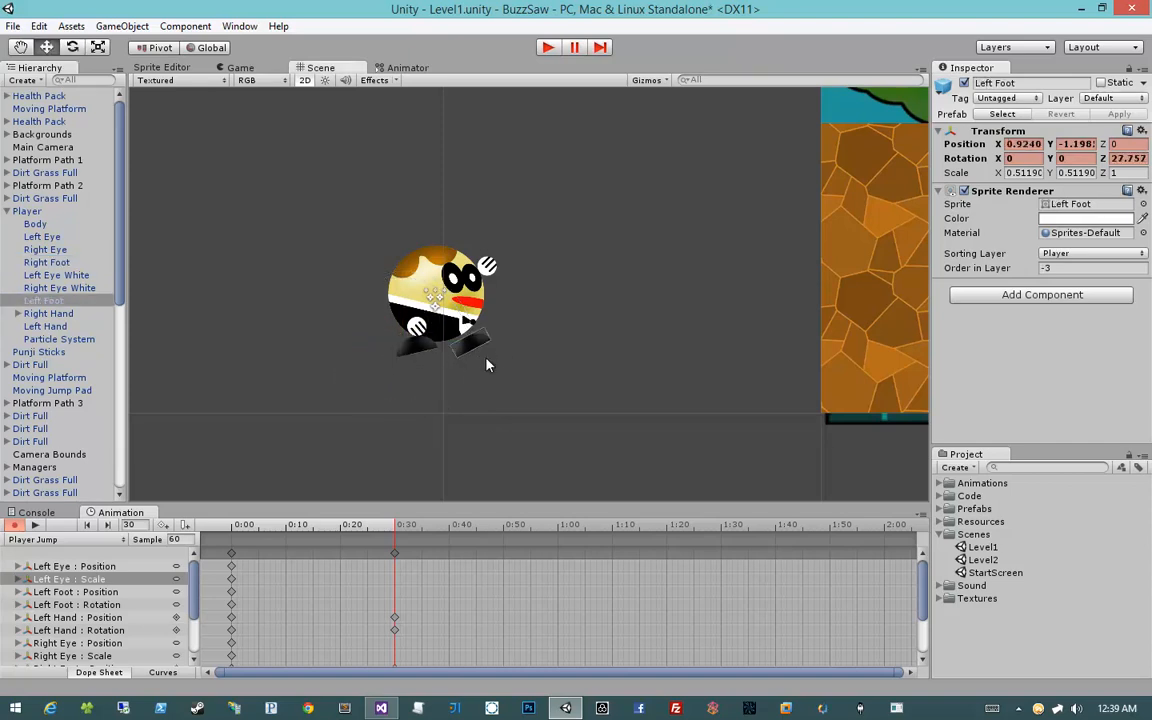
key("e")
left_click_drag(496, 373, 387, 367)
key("w")
left_click_drag(424, 318, 465, 340)
left_click(489, 381)
Copy all the frame 0 keyframes to frame 50 so the jump ends in its starting pose, and preview the animation.
left_click(254, 525)
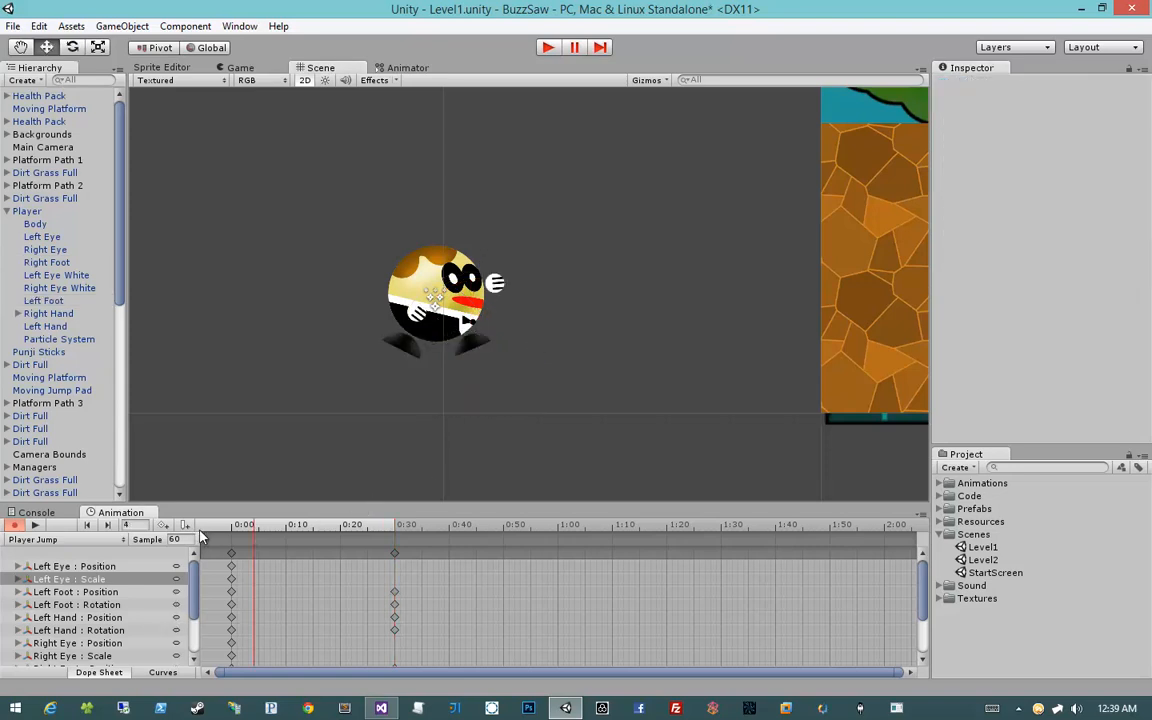
left_click_drag(200, 538, 499, 530)
scroll(470, 560, "down", 1)
scroll(235, 600, "down", 3)
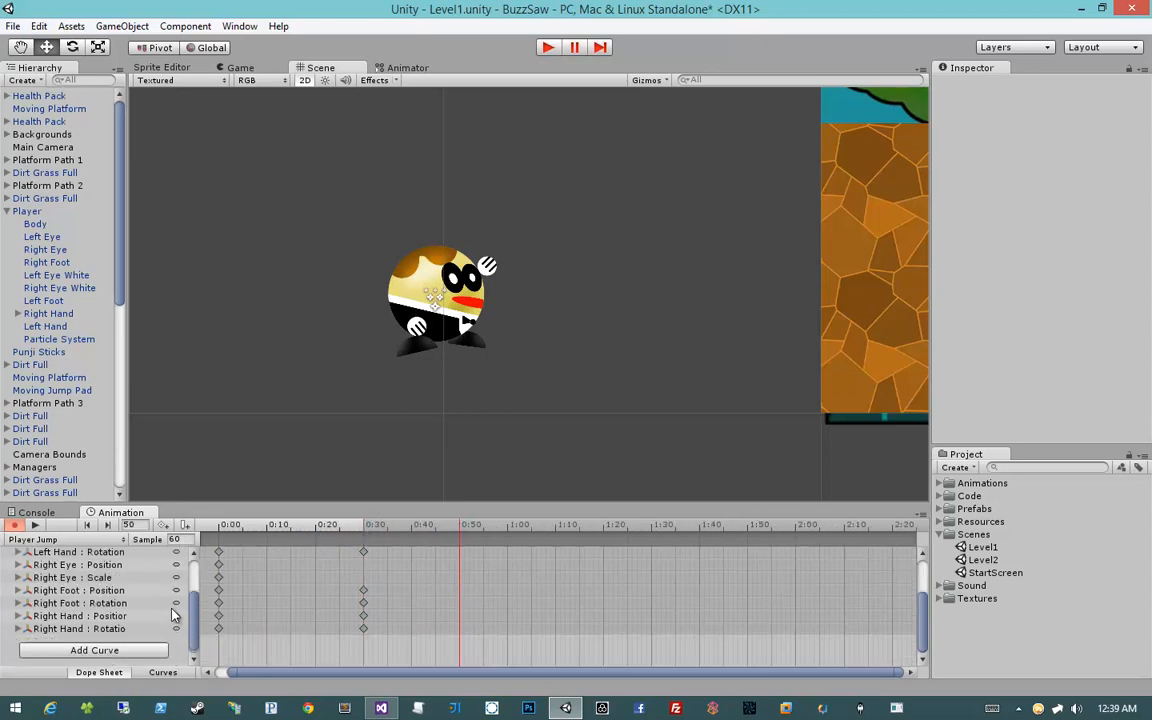
left_click_drag(270, 505, 277, 406)
left_click_drag(276, 638, 204, 470)
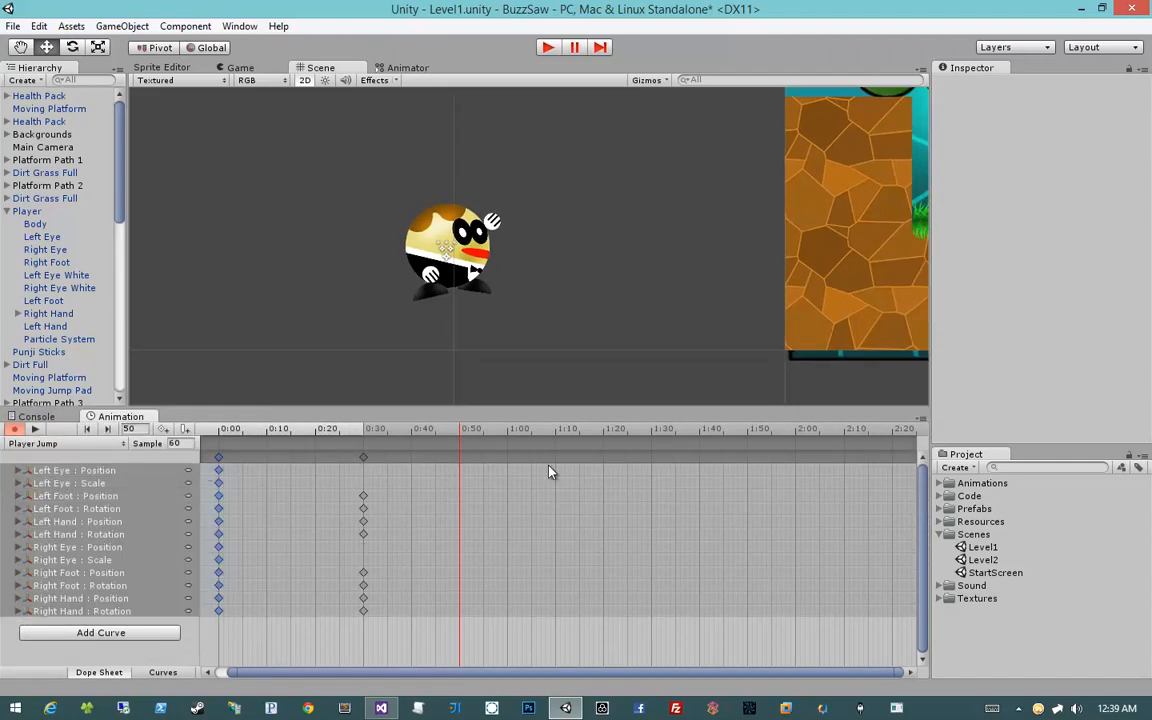
key("ctrl+v")
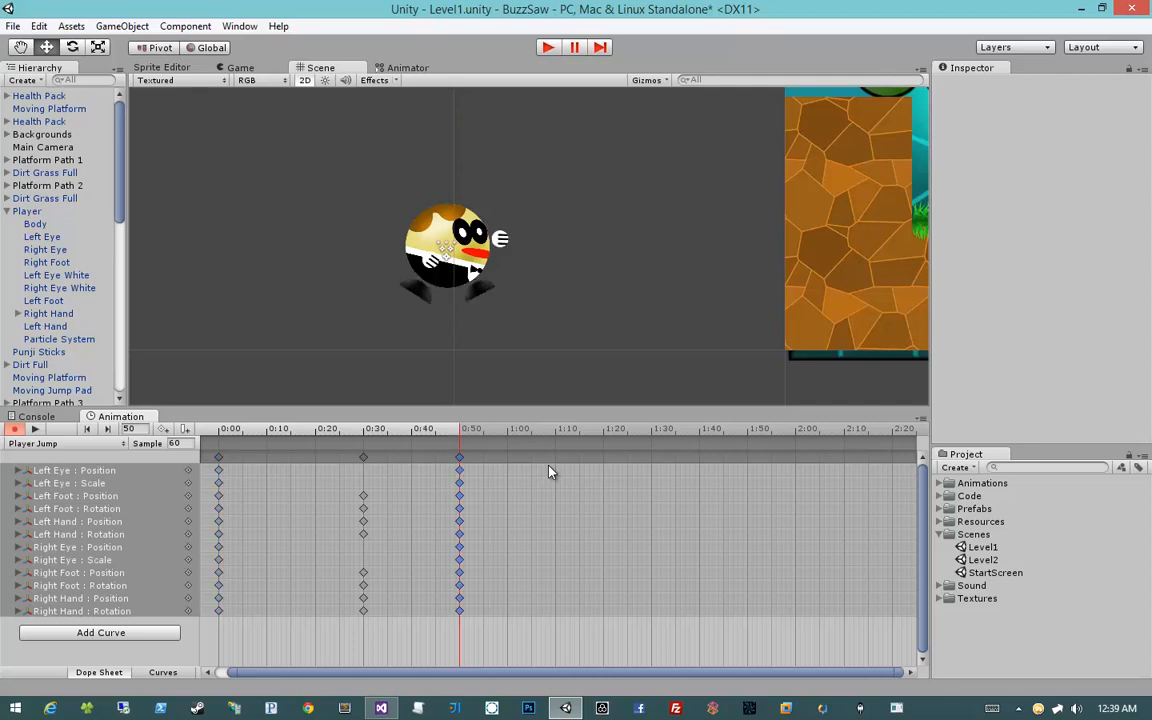
left_click(35, 429)
left_click(37, 428)
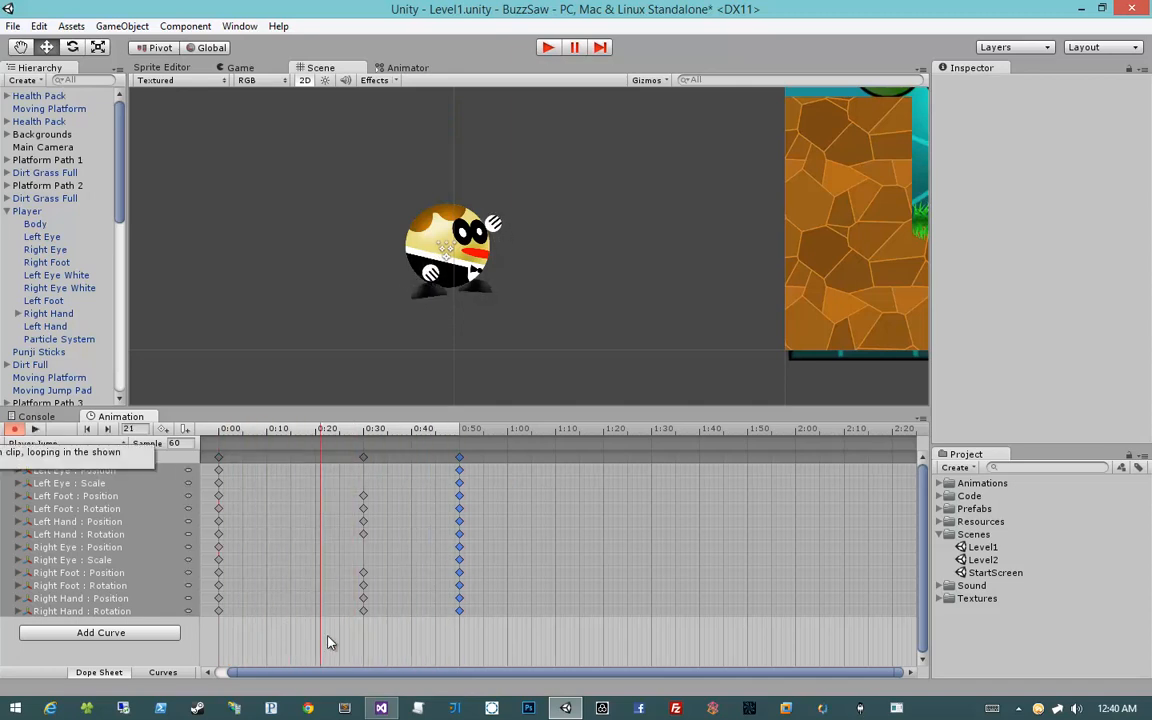
Shorten the jump by moving the middle keyframes to frame 15 and the final keyframes to frame 29, and preview it.
left_click_drag(385, 652, 362, 463)
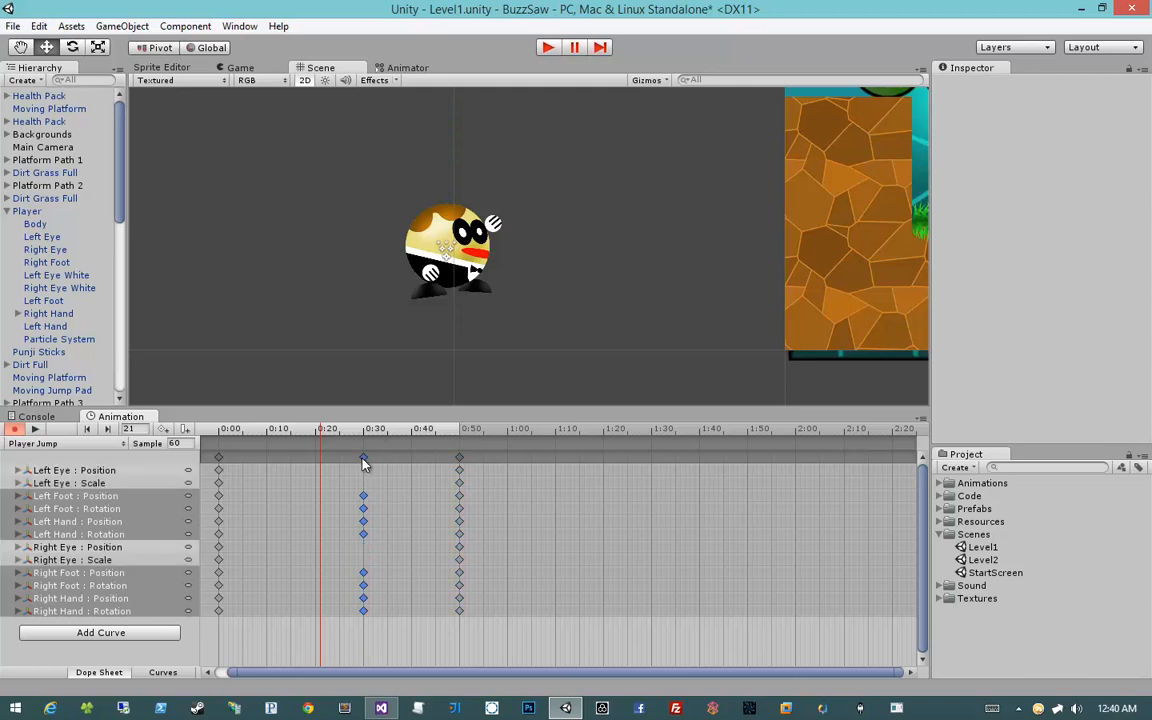
left_click_drag(363, 462, 290, 462)
left_click_drag(385, 625, 360, 462)
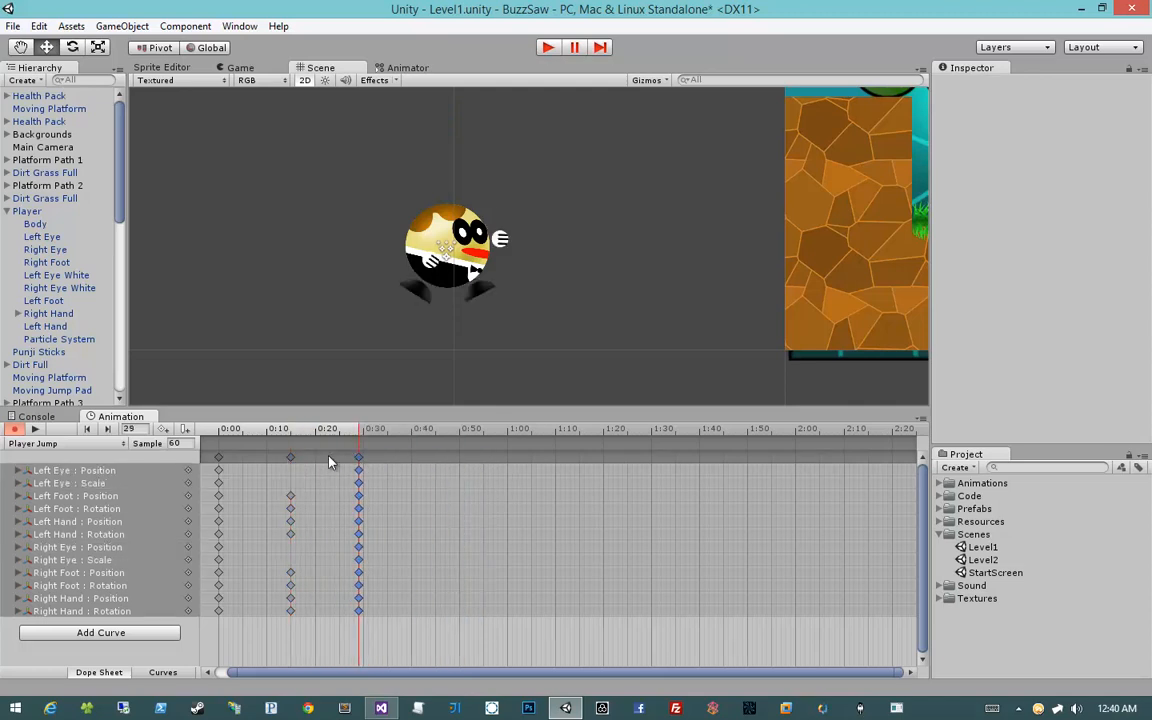
left_click(36, 431)
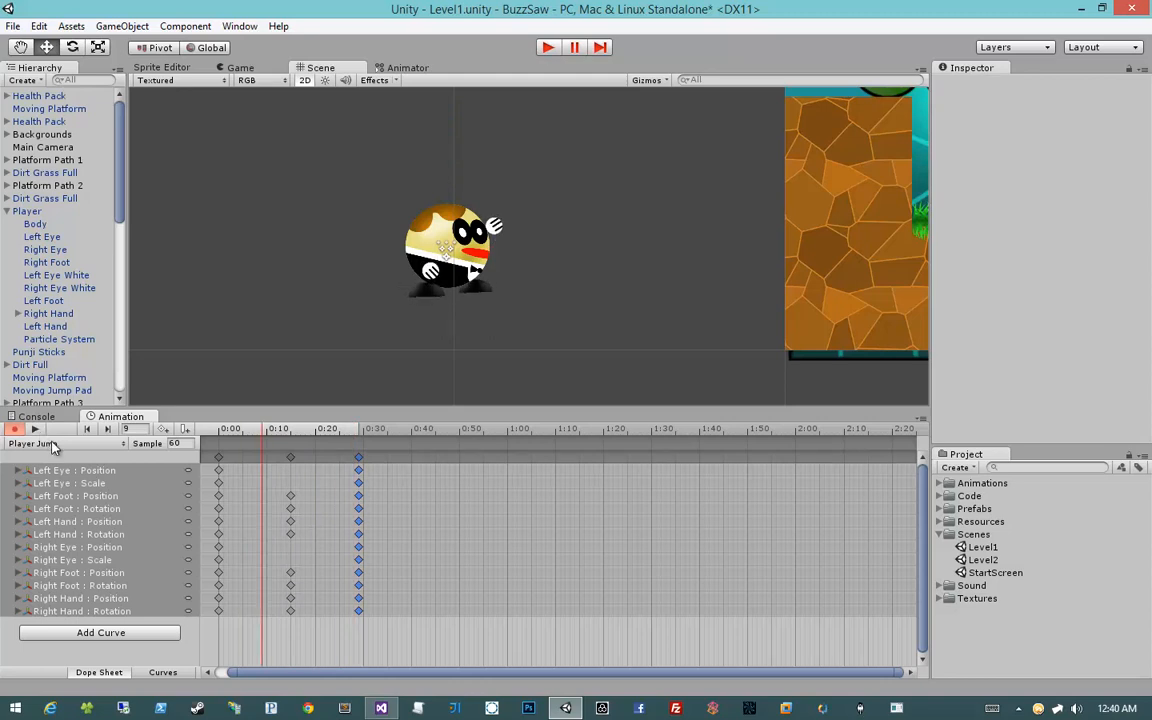
Create a new animation clip named Player Fire in the Animations folder.
left_click(53, 444)
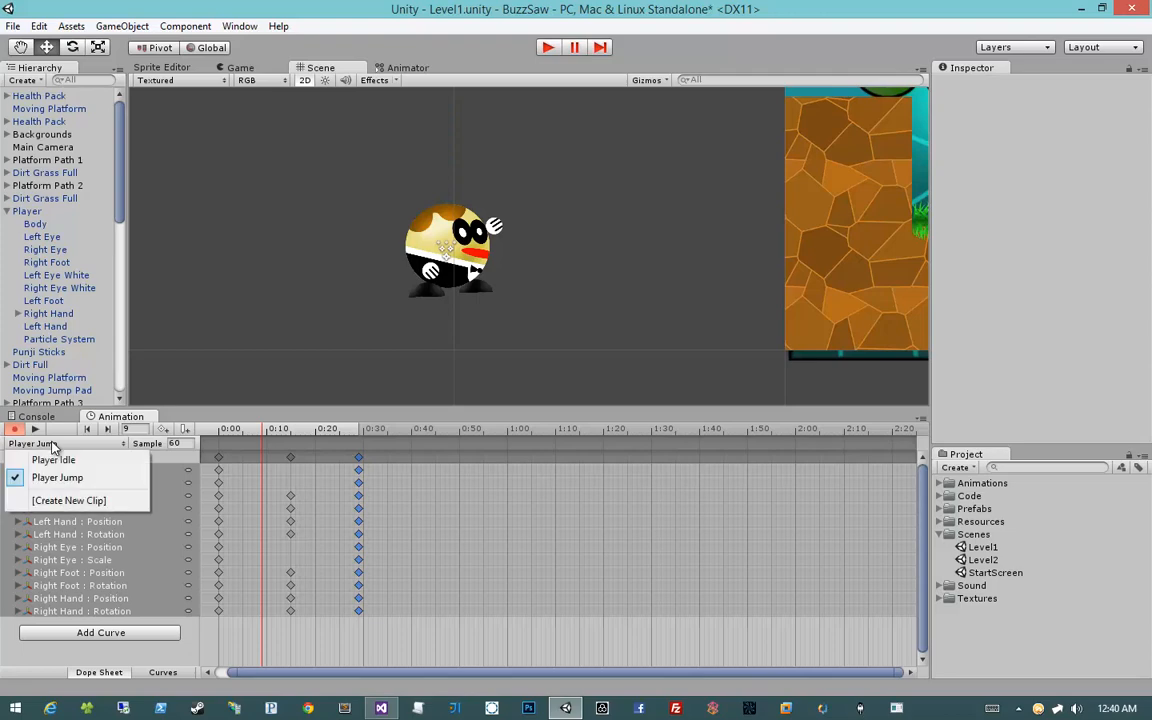
left_click(70, 501)
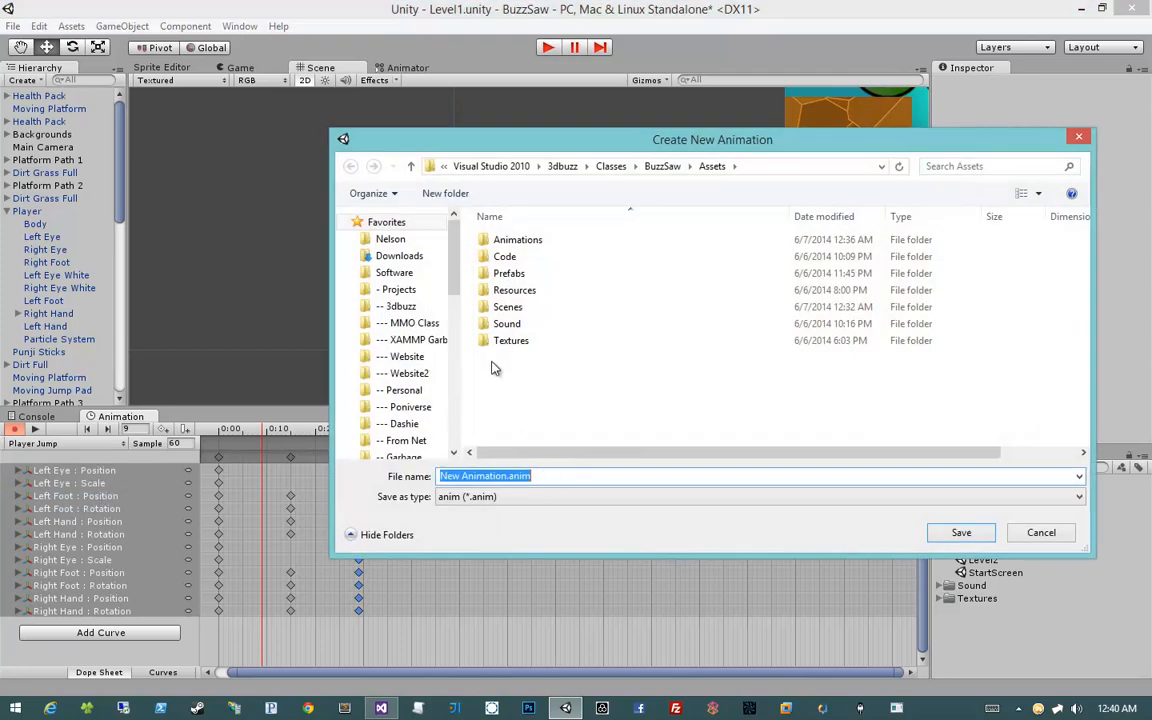
double_click(518, 240)
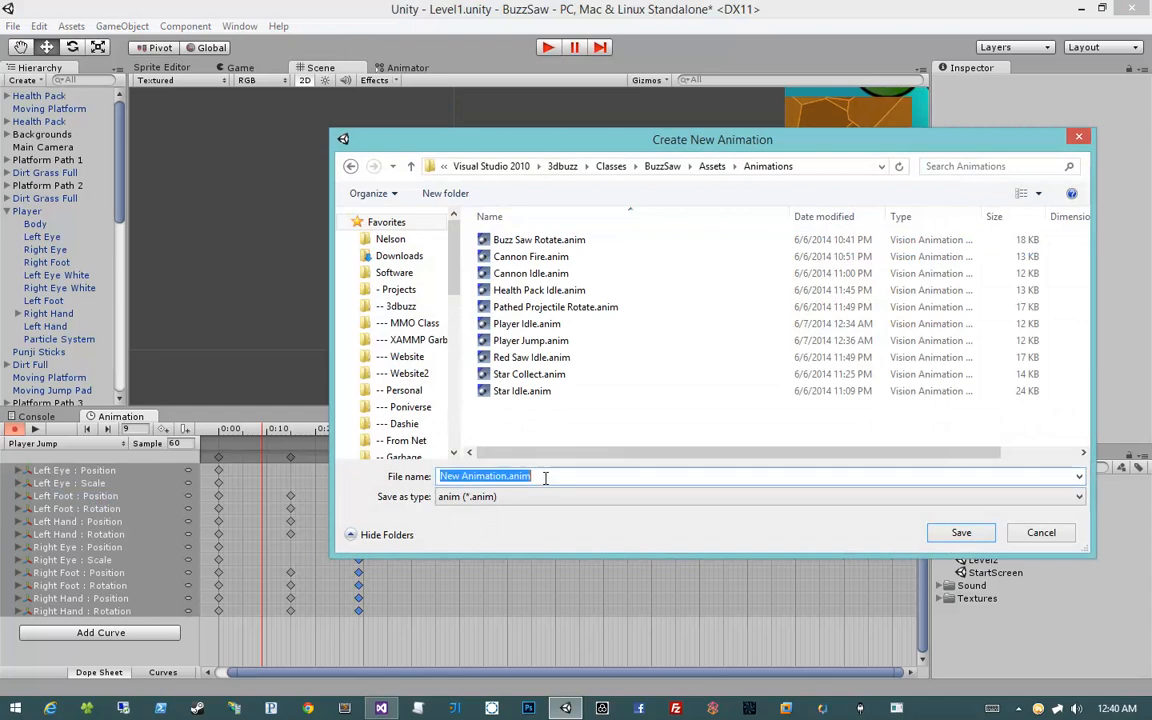
type("Player F")
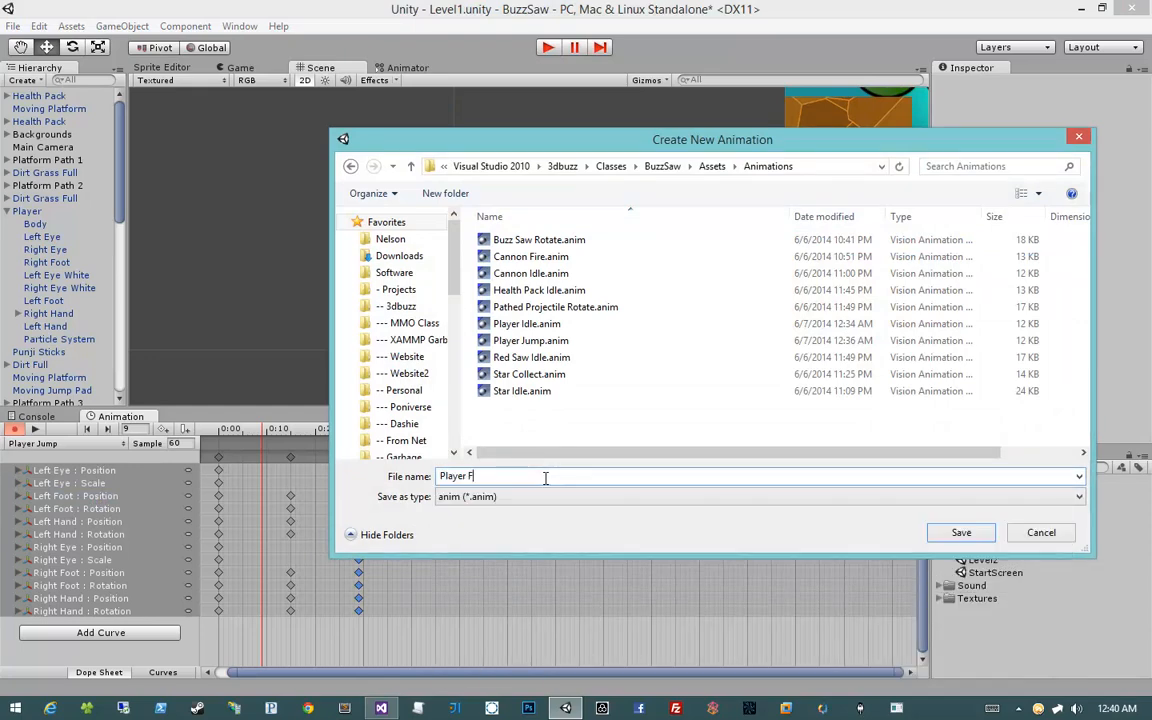
type("ire")
key("Return")
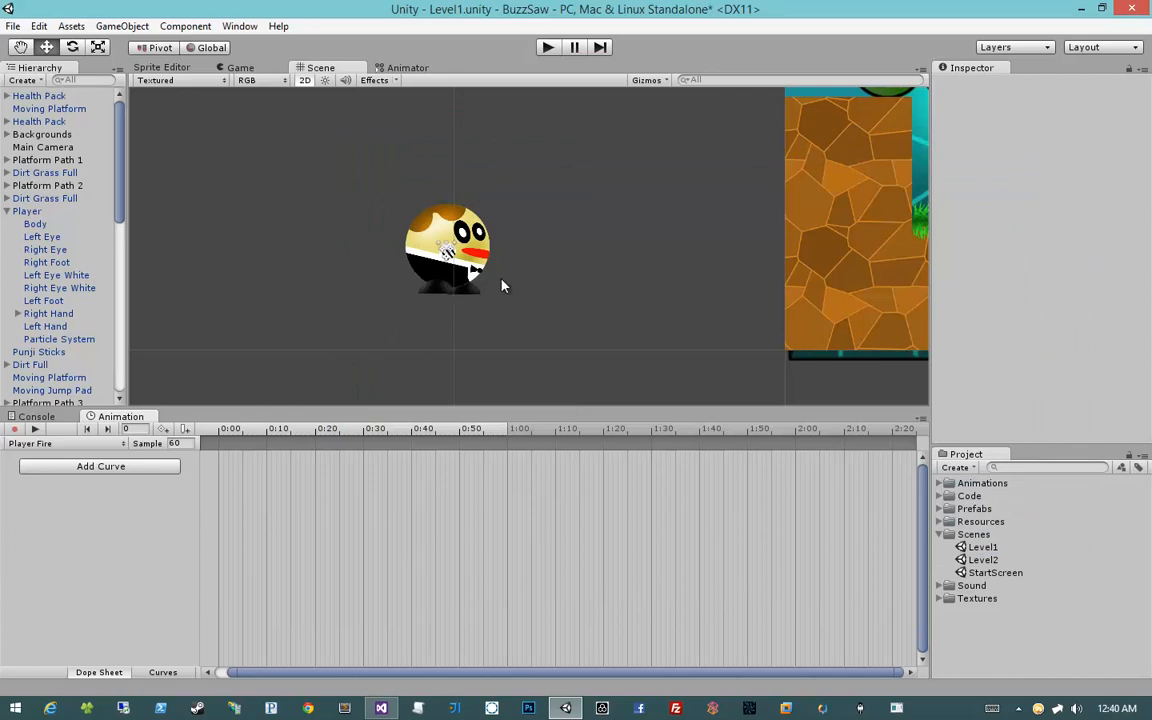
Examine the player's eye, foot and hand parts one after another before posing the fire animation.
middle_click_drag(502, 278, 528, 313)
scroll(527, 312, "up", 1)
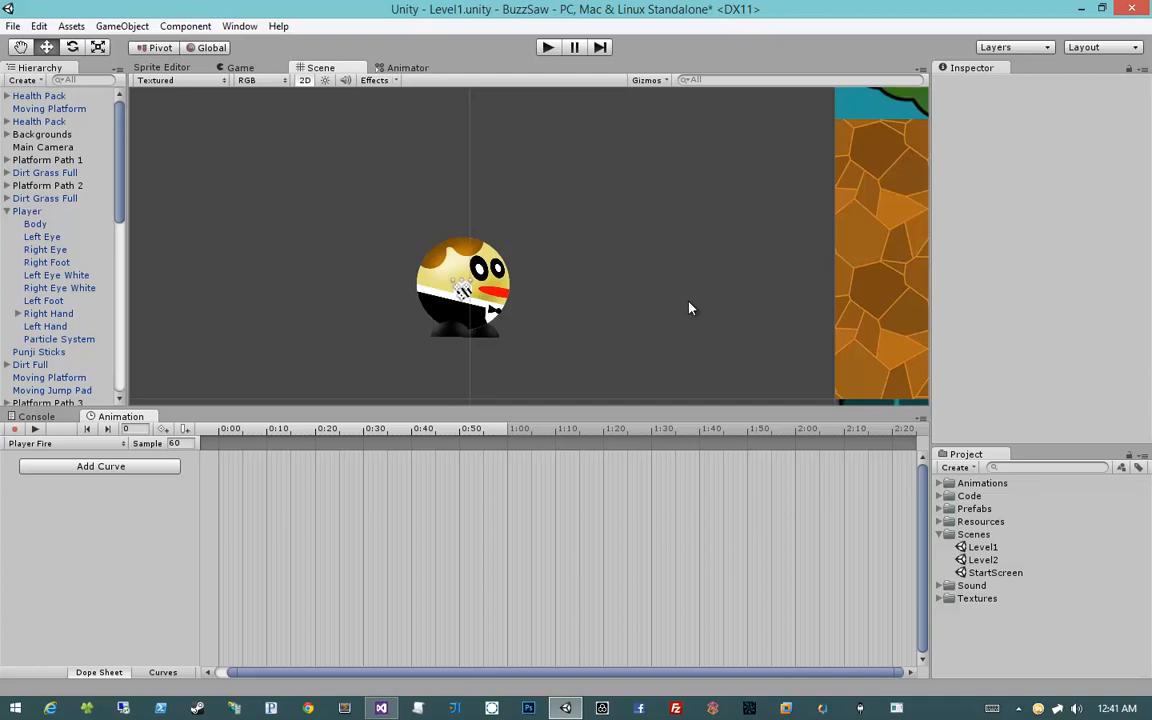
scroll(431, 255, "up", 3)
scroll(430, 255, "down", 3)
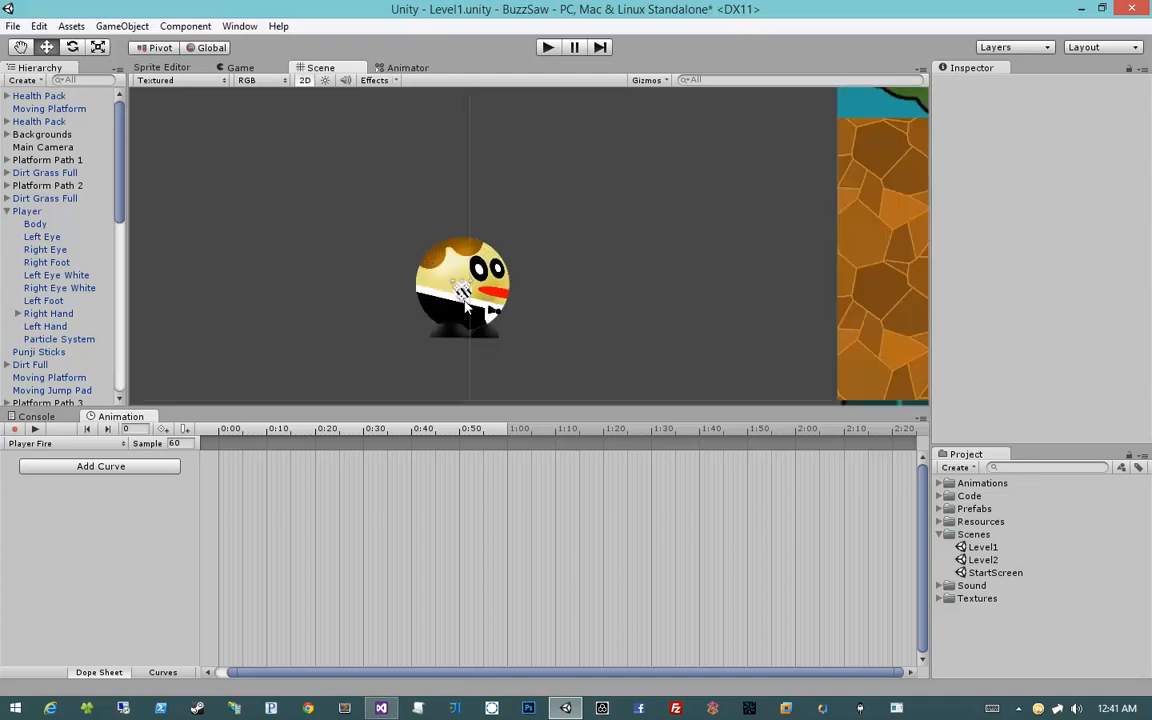
left_click_drag(60, 236, 64, 252)
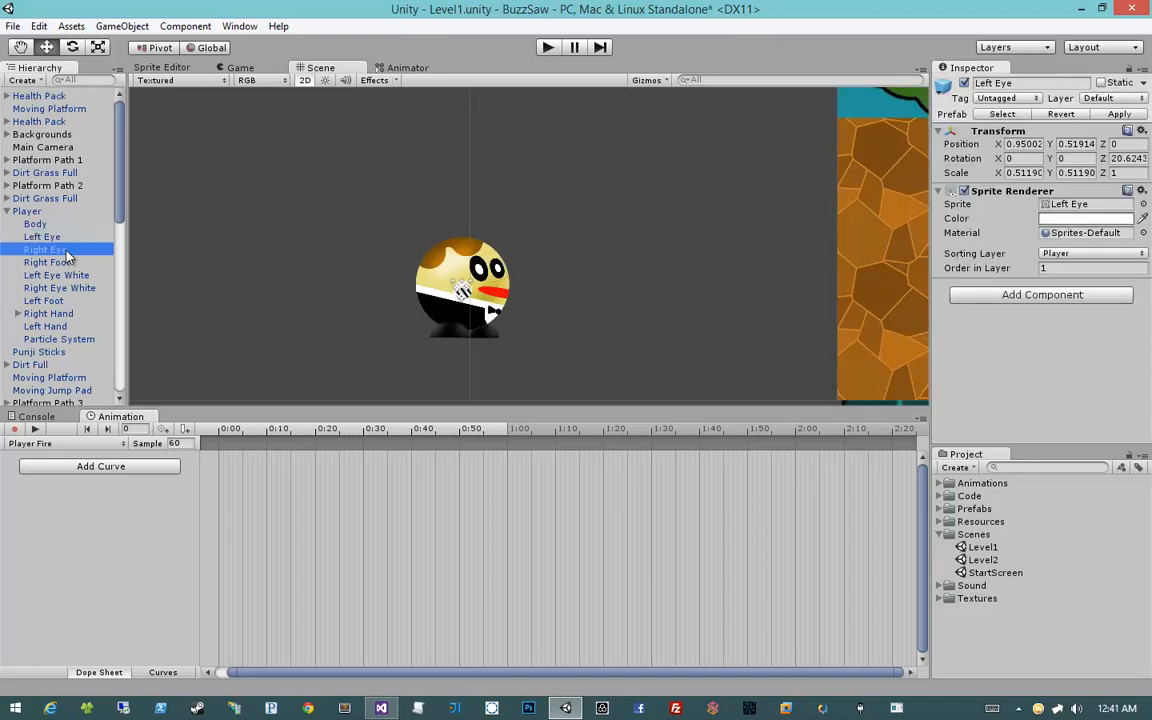
left_click(72, 263)
left_click(80, 276)
left_click(82, 289)
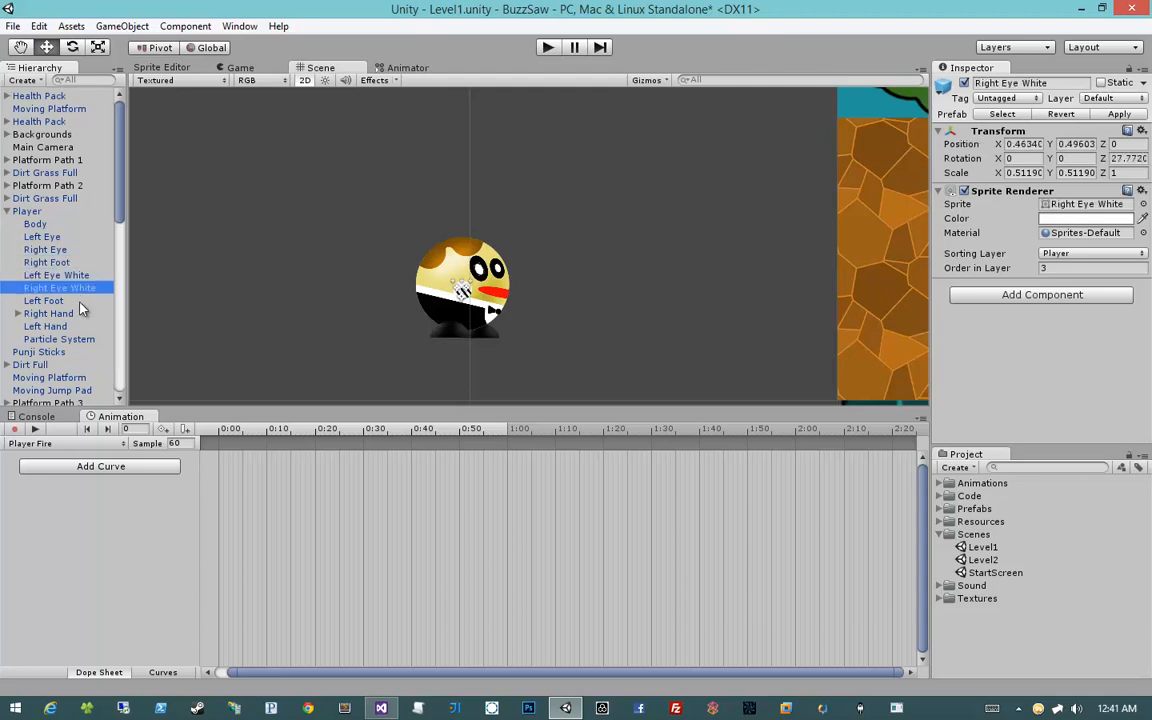
left_click(78, 301)
left_click(79, 314)
left_click(80, 327)
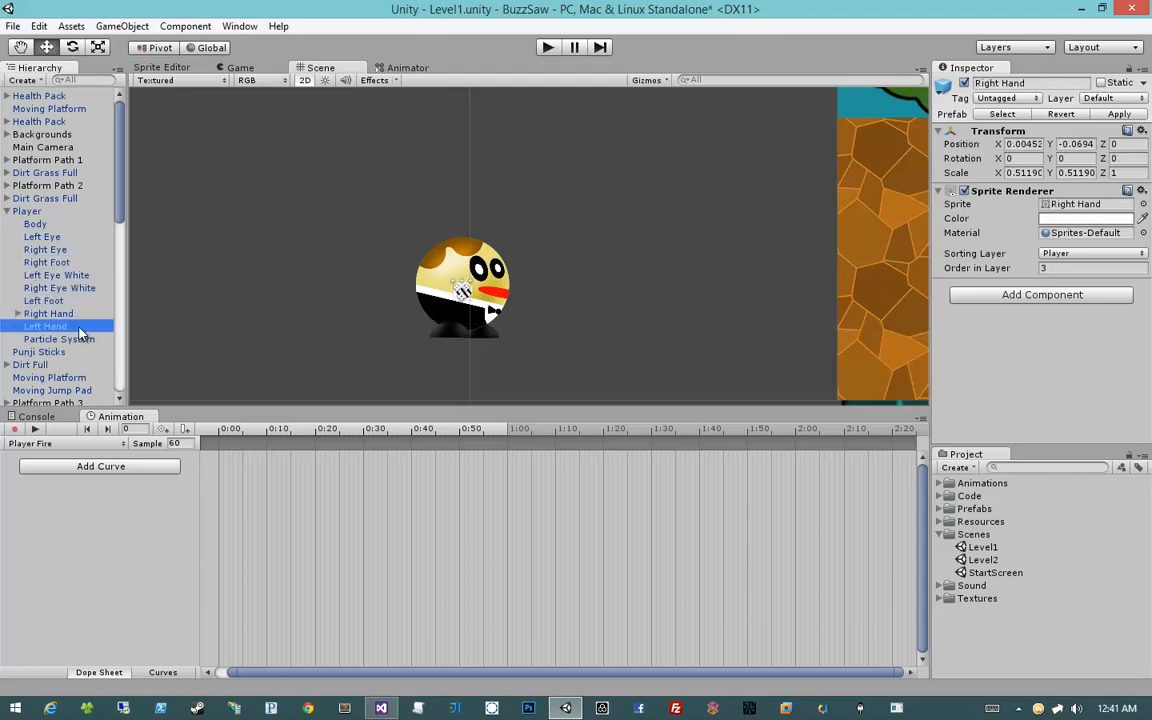
At frame 30 of Player Fire, raise the Right Hand straight up to about Y 0.57.
left_click(78, 316)
scroll(530, 320, "up", 1)
scroll(529, 320, "down", 1)
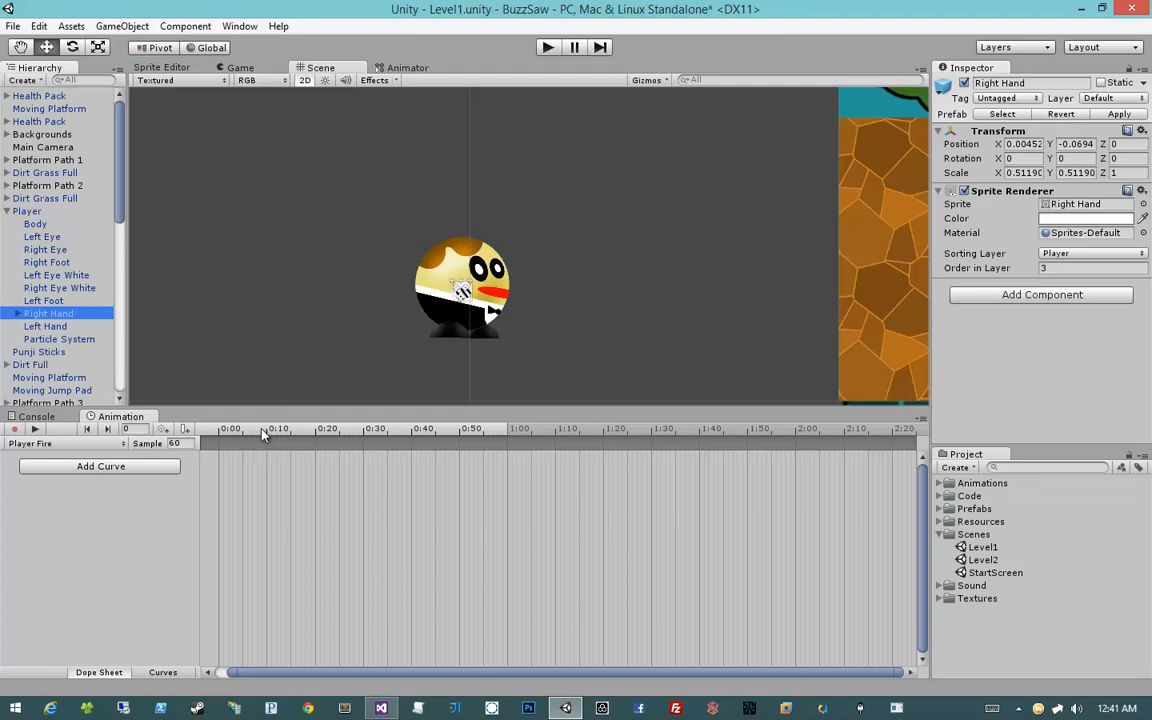
left_click_drag(325, 431, 363, 431)
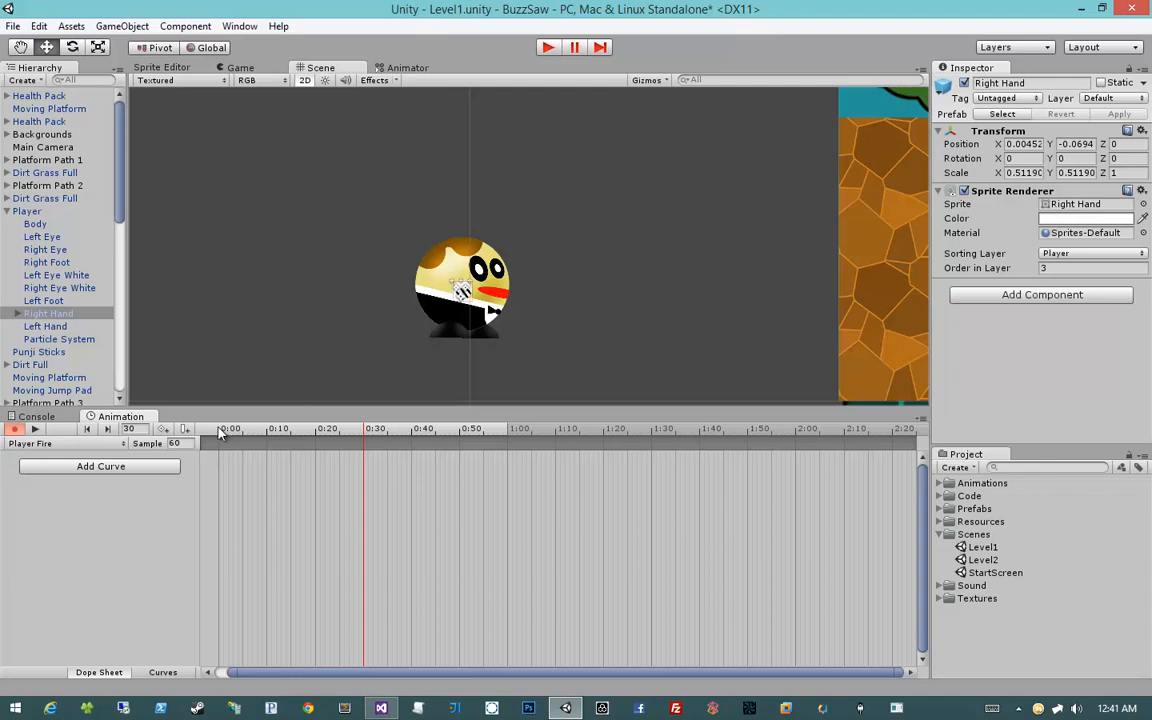
left_click(374, 430)
left_click_drag(374, 430, 363, 430)
left_click_drag(465, 297, 465, 281)
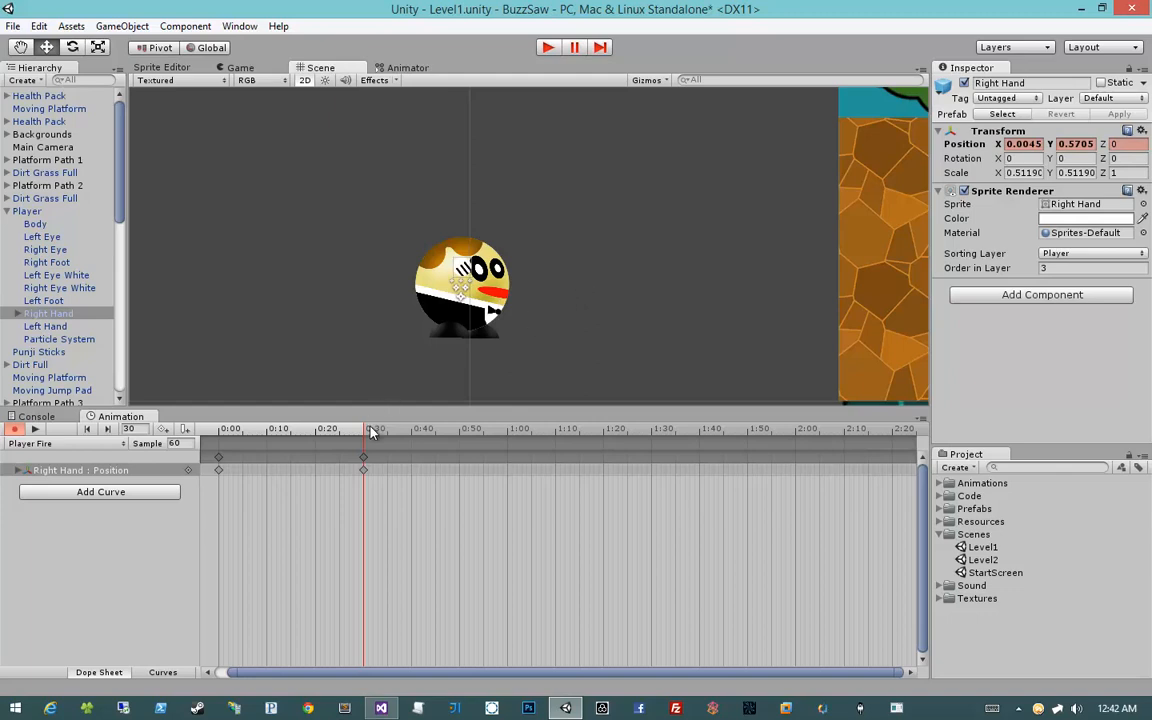
Rotate the Right Hand to about 121° at frame 30 and scrub the timeline to check its motion.
key("e")
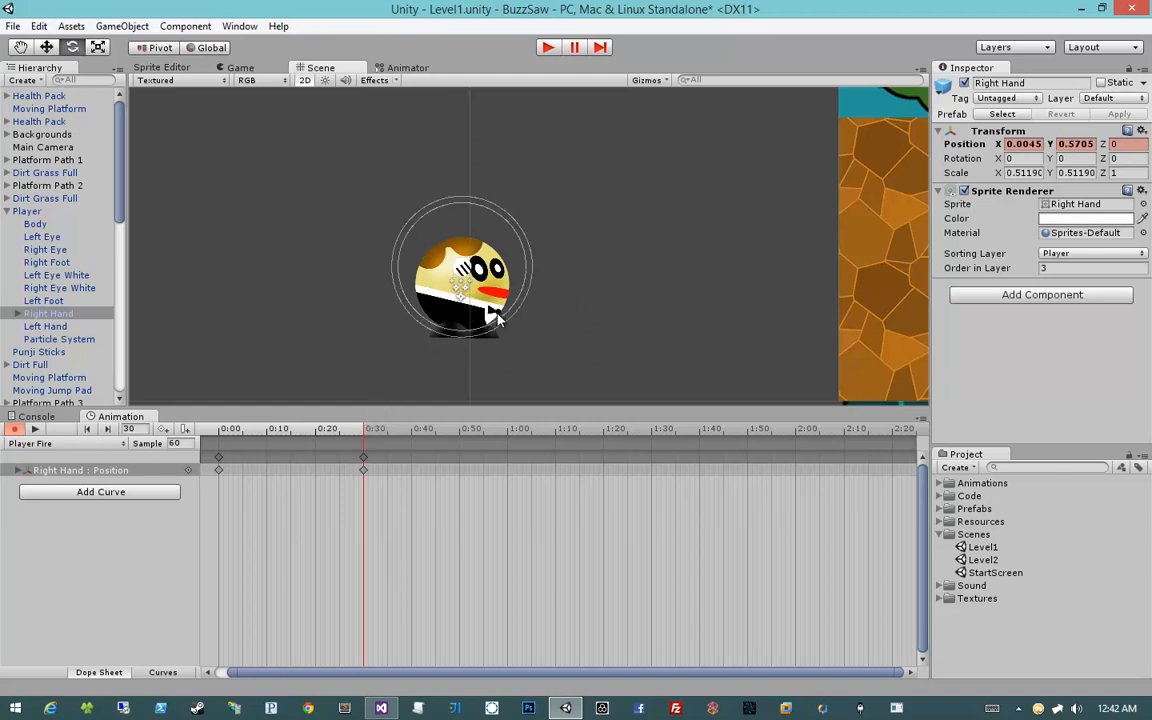
left_click_drag(497, 318, 707, 178)
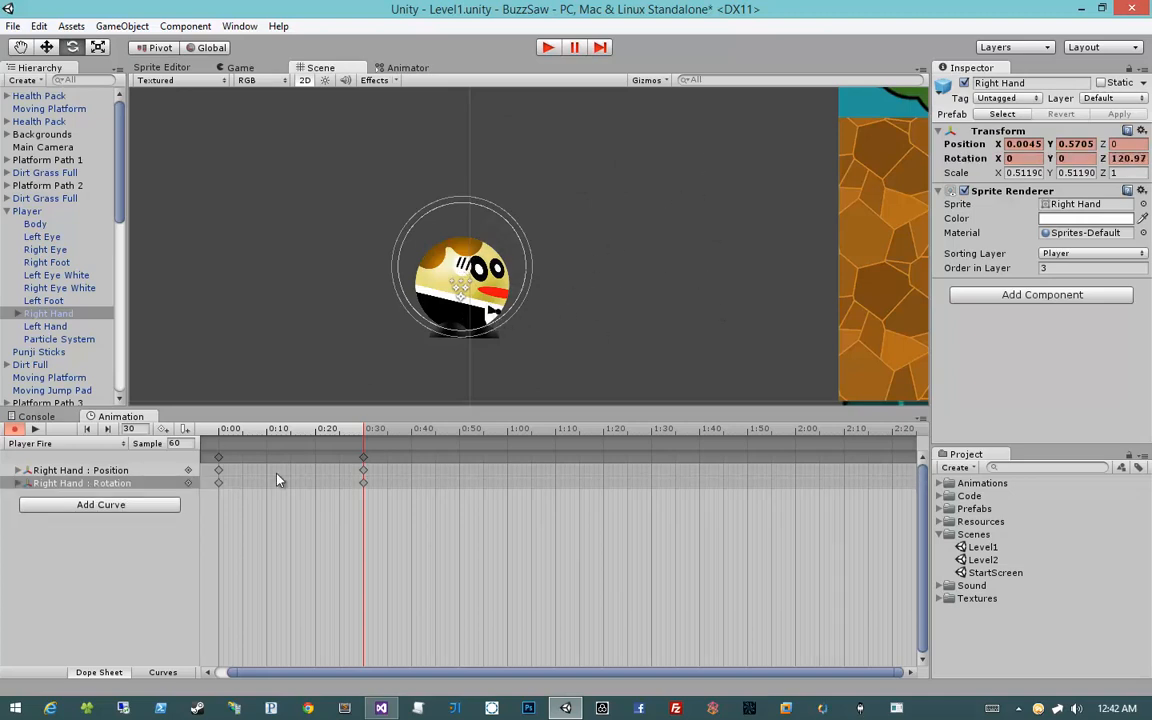
left_click_drag(340, 432, 367, 432)
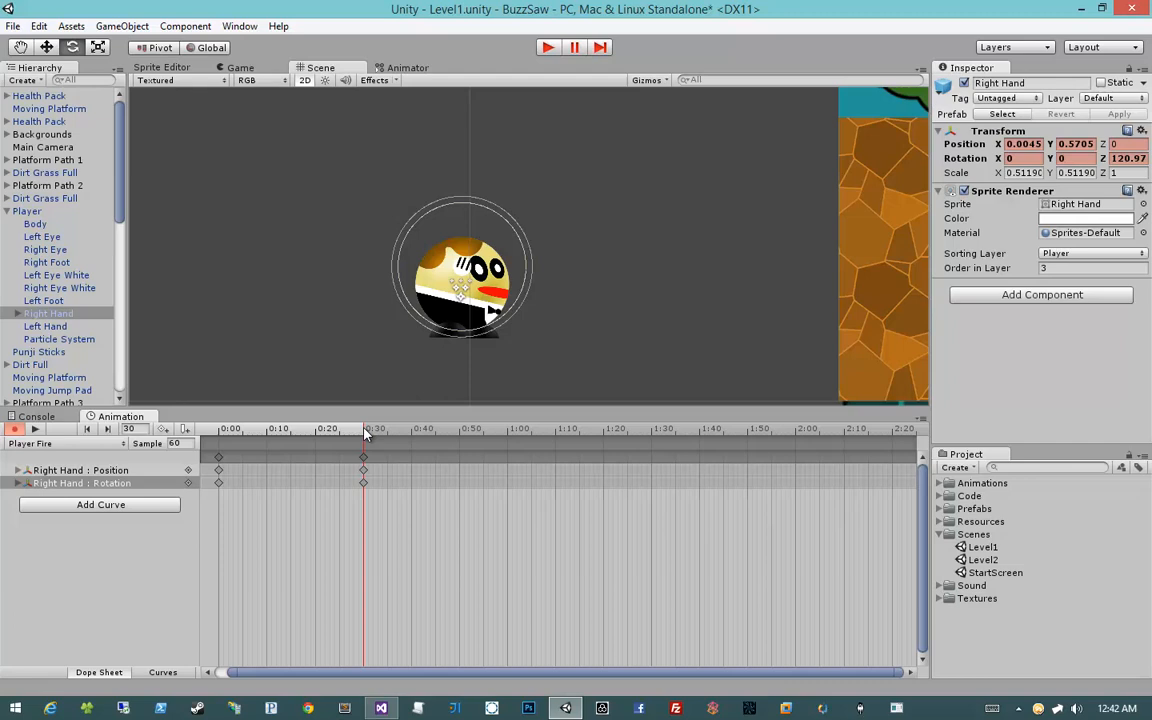
At frame 50 of Player Fire, rotate the Right Hand to about 54°, move it to about X 0.42, Y 0.12, and preview the motion.
left_click_drag(366, 432, 462, 432)
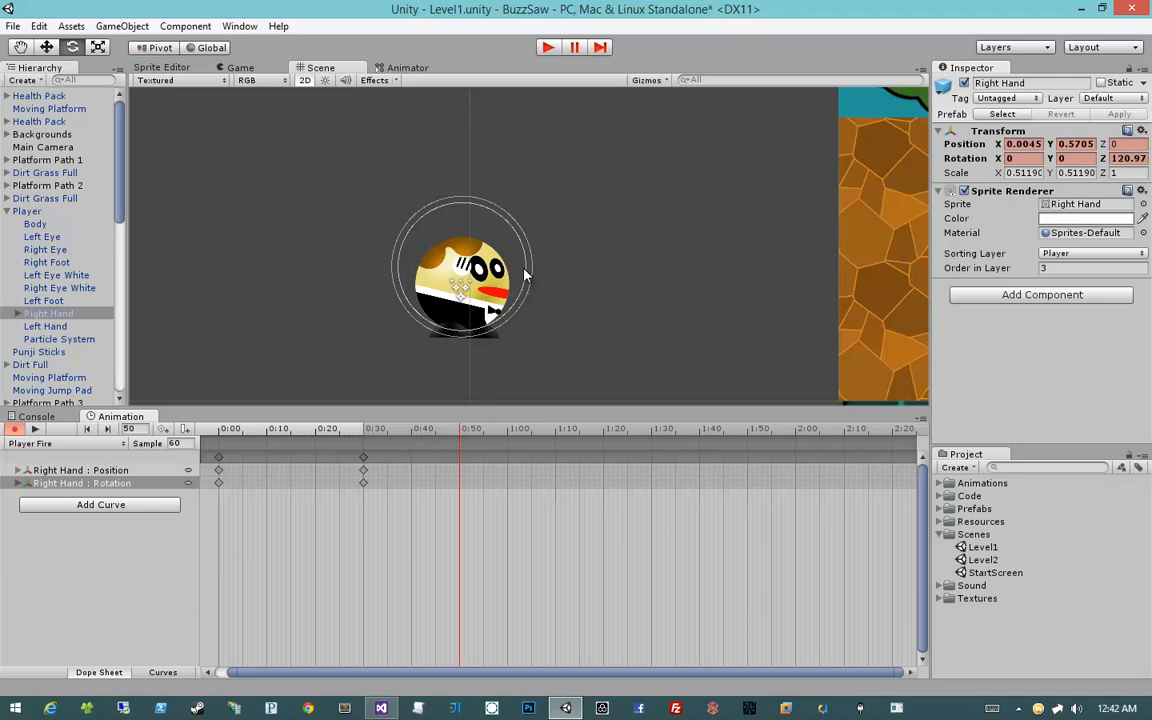
left_click_drag(525, 275, 476, 411)
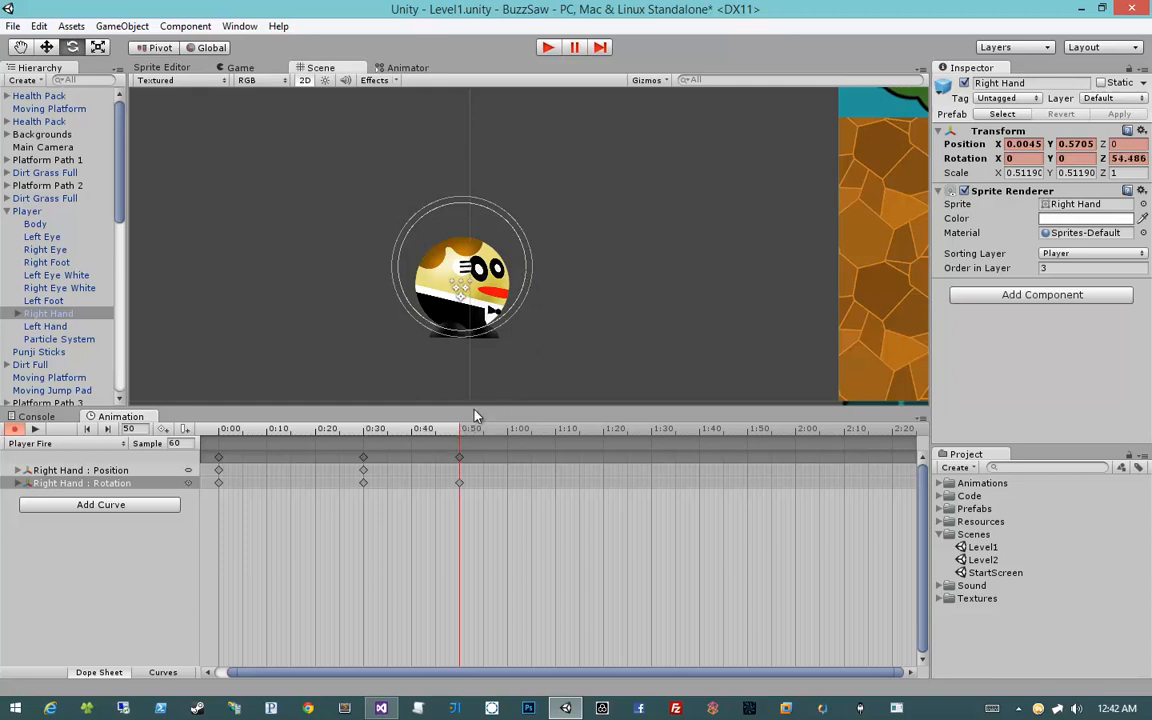
key("w")
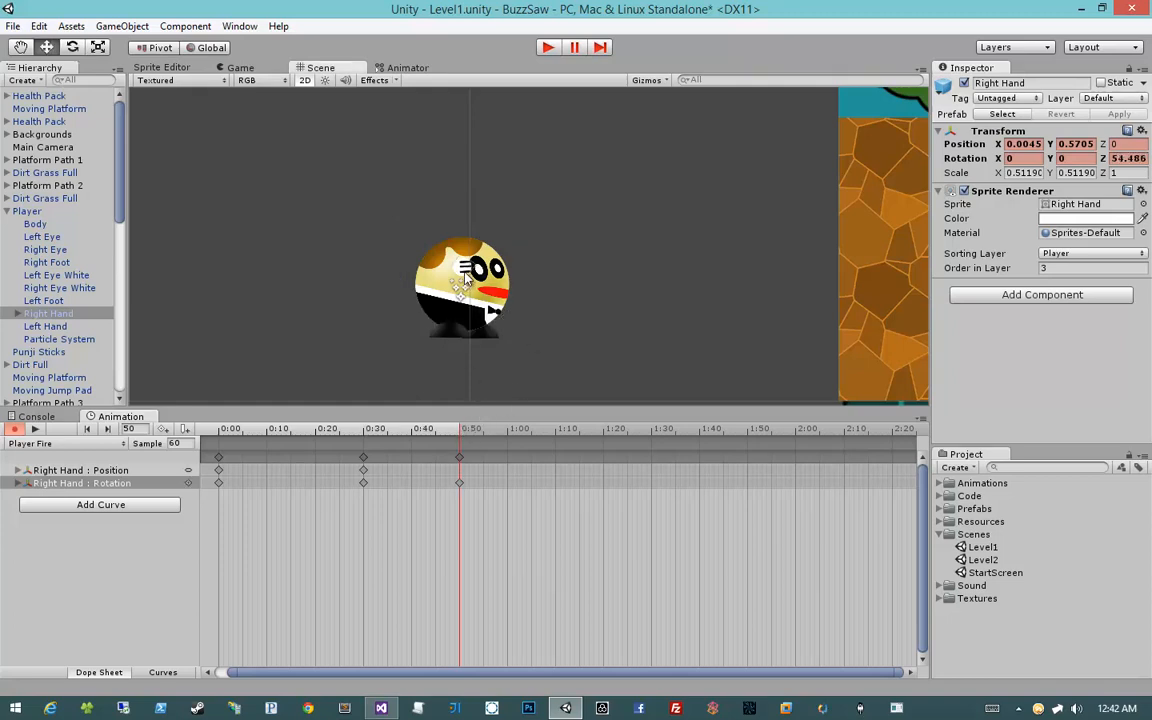
left_click_drag(464, 267, 479, 281)
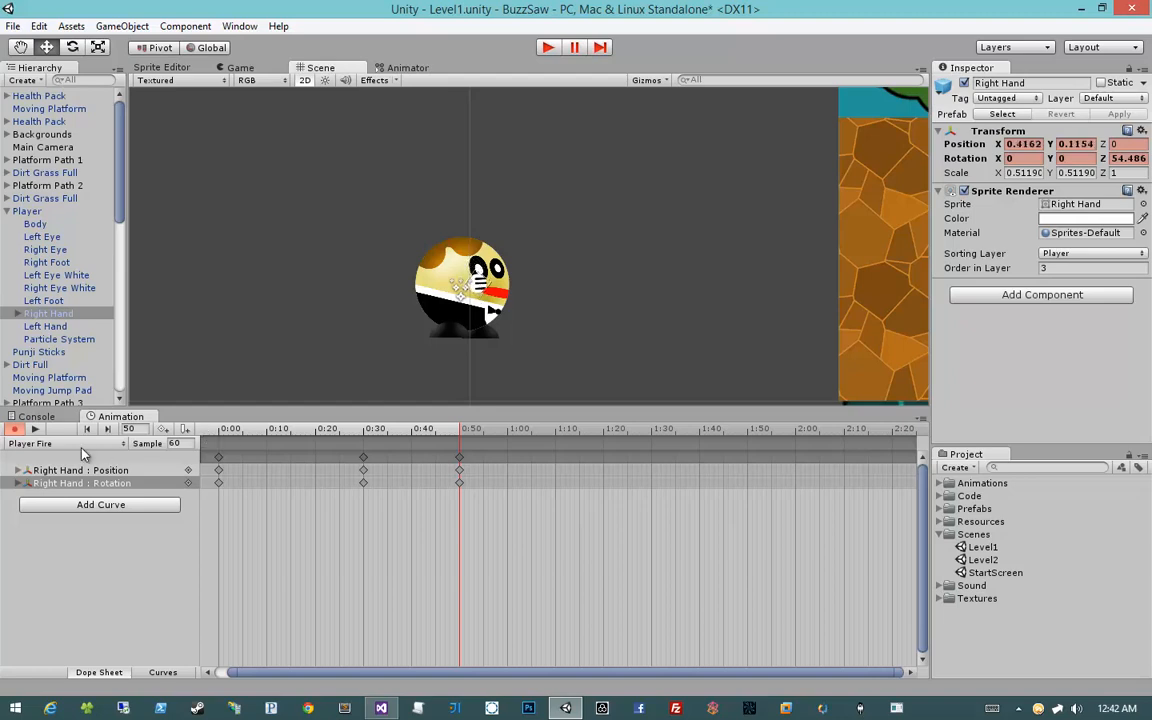
left_click(35, 429)
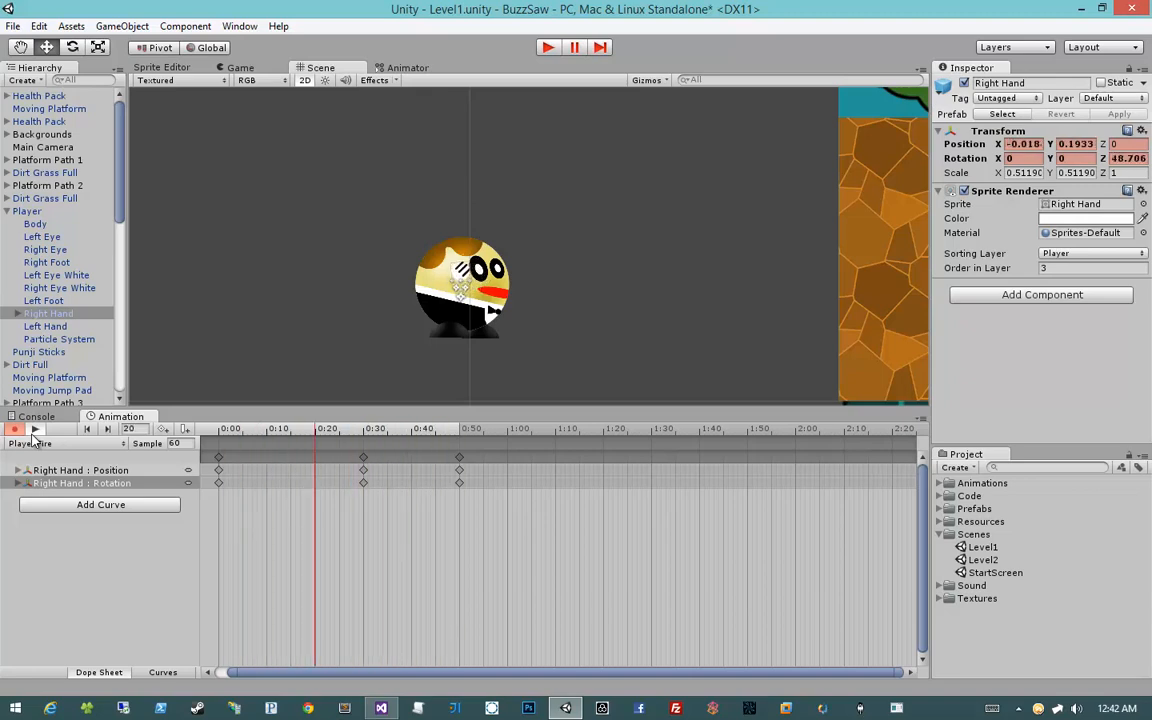
left_click(33, 433)
left_click_drag(333, 568, 399, 431)
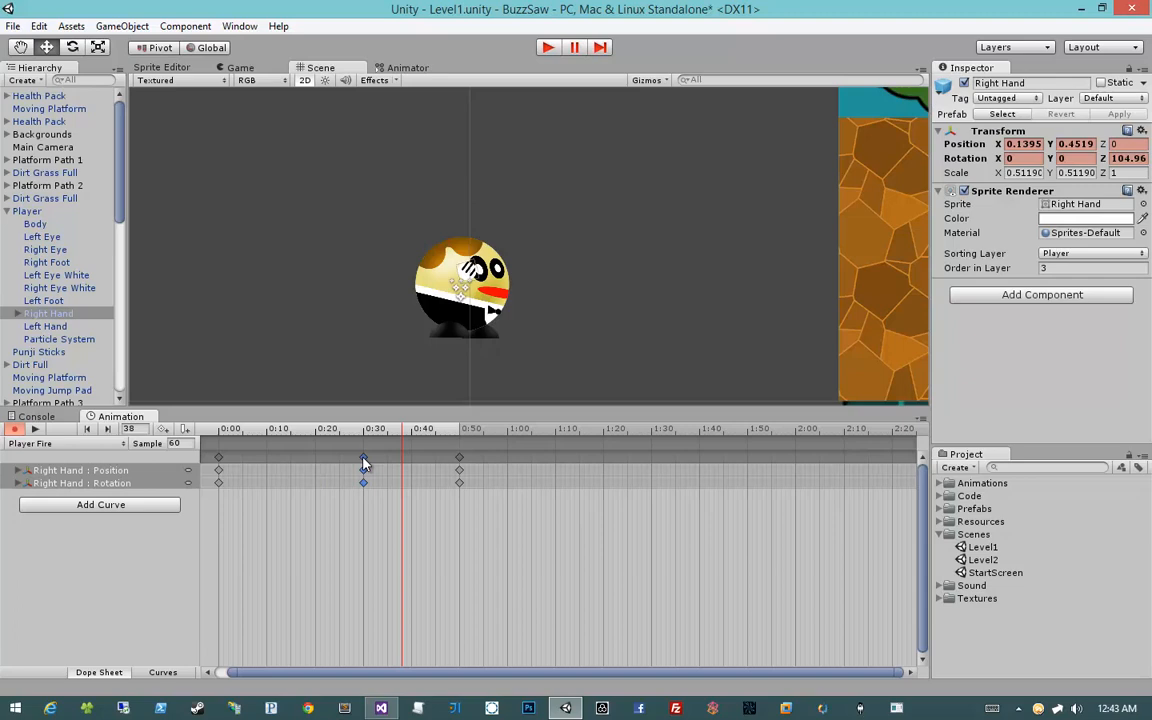
Move the Right Hand's frame 30 keyframes to frame 10 and its frame 50 keyframes to frame 20, and play the clip back.
left_click_drag(364, 463, 266, 463)
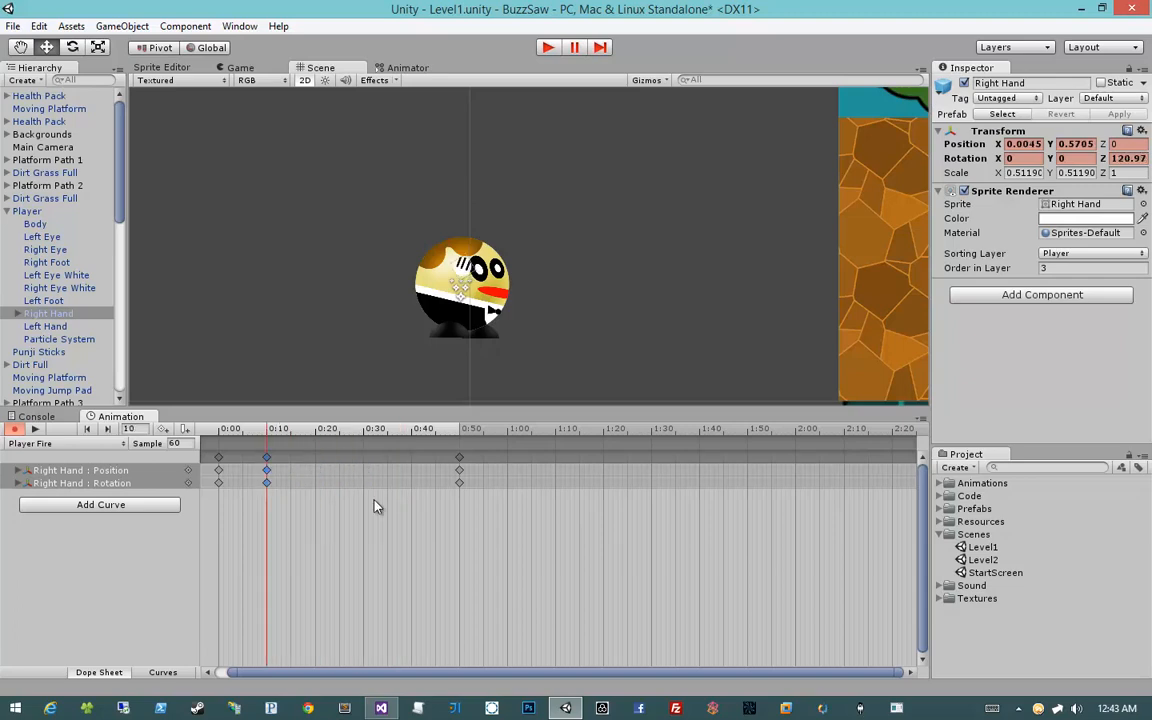
left_click_drag(465, 458, 315, 458)
left_click(35, 428)
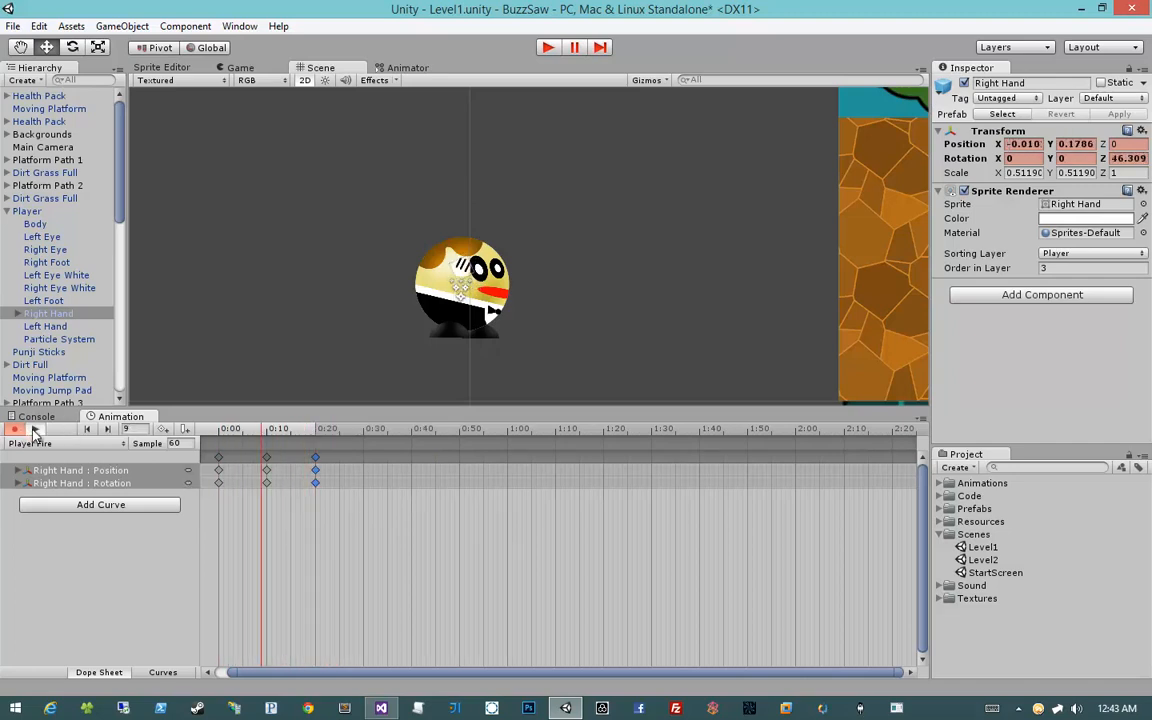
left_click(35, 429)
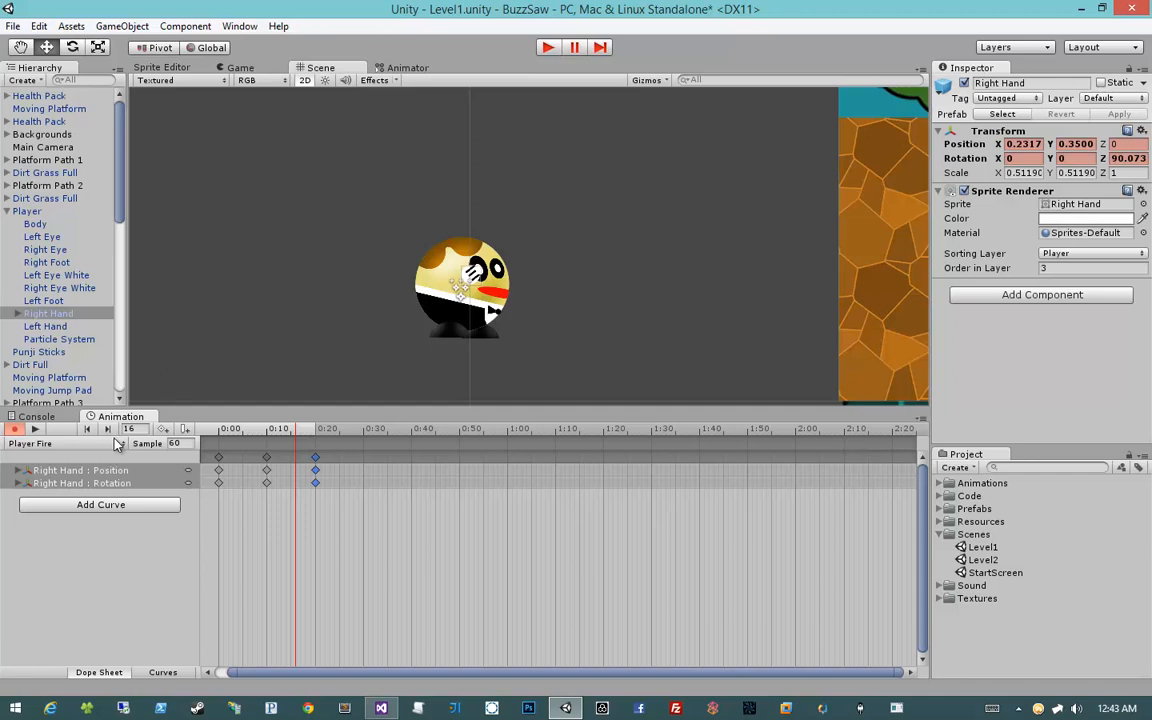
Create a new animation clip named Player Death in the Animations folder.
left_click(88, 451)
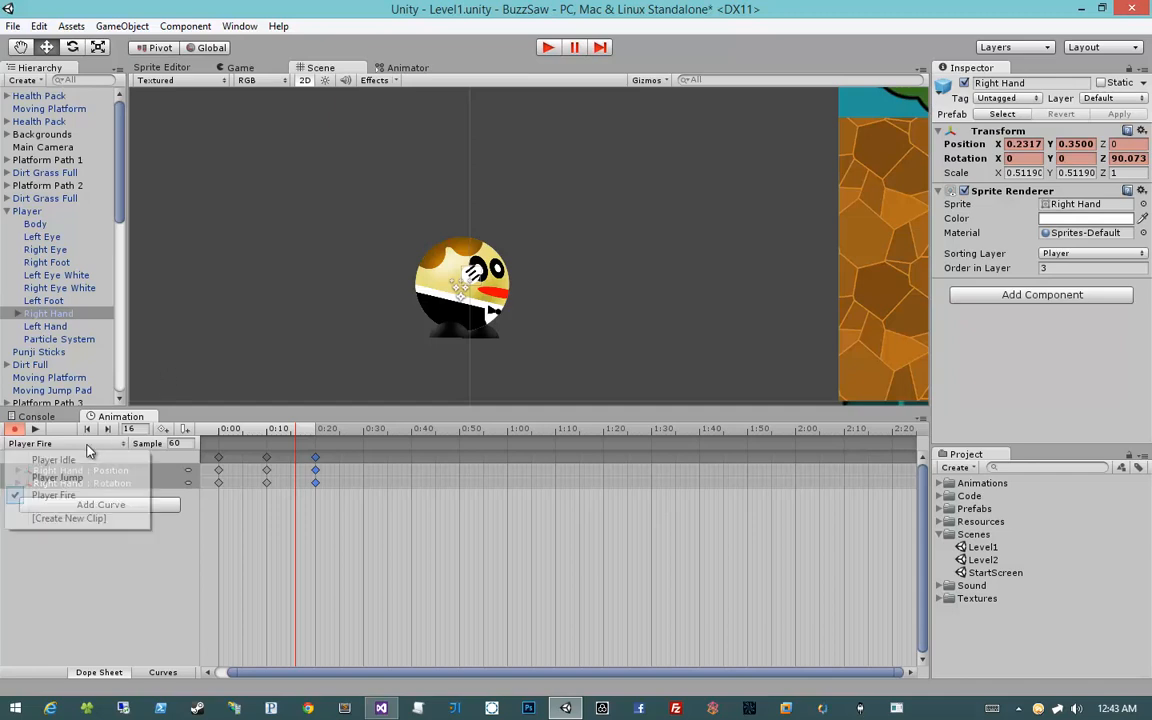
left_click(103, 519)
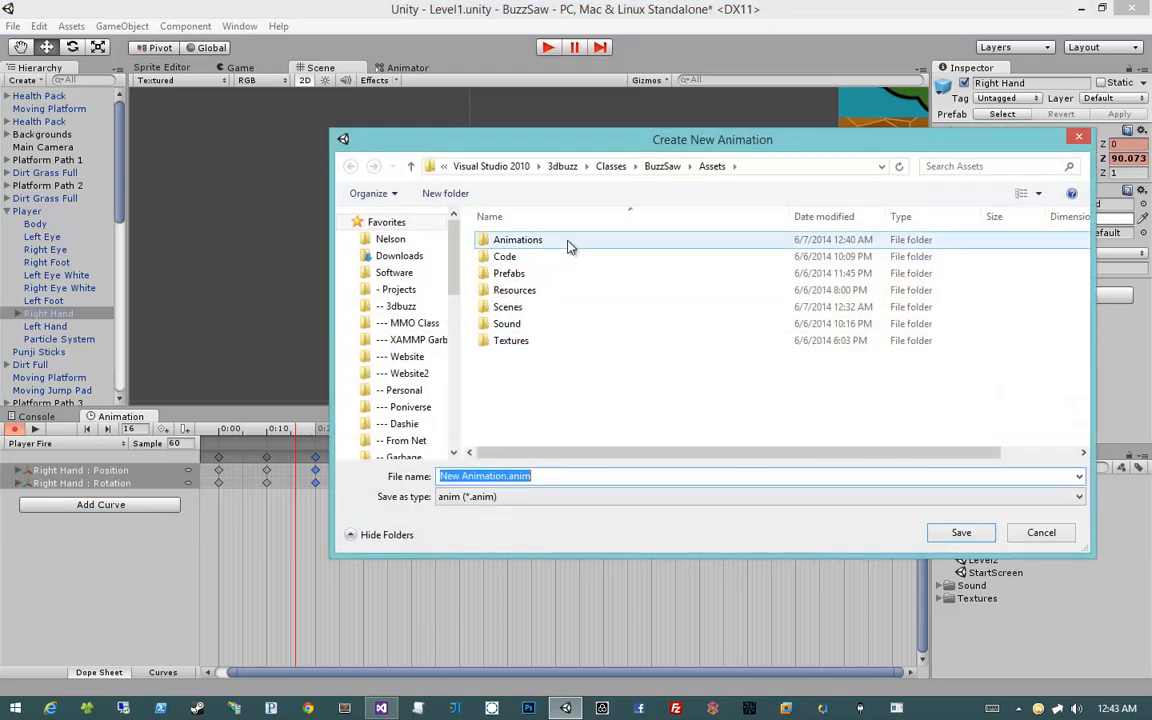
double_click(568, 245)
type("P")
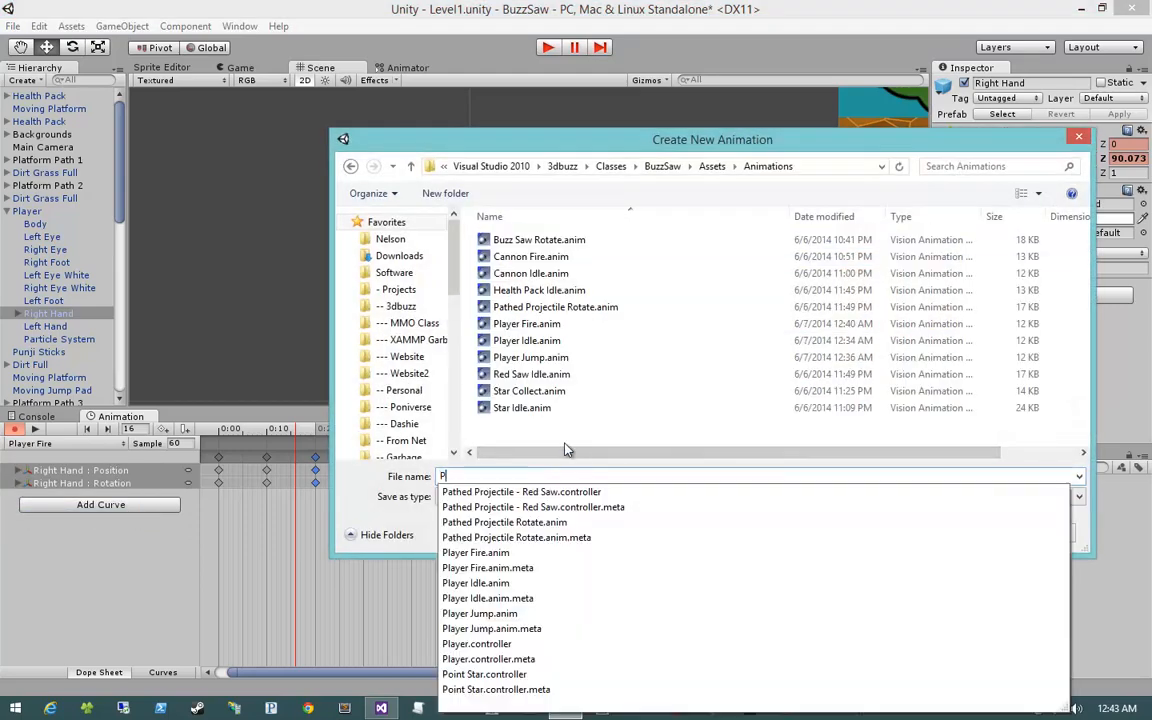
type("layer Death")
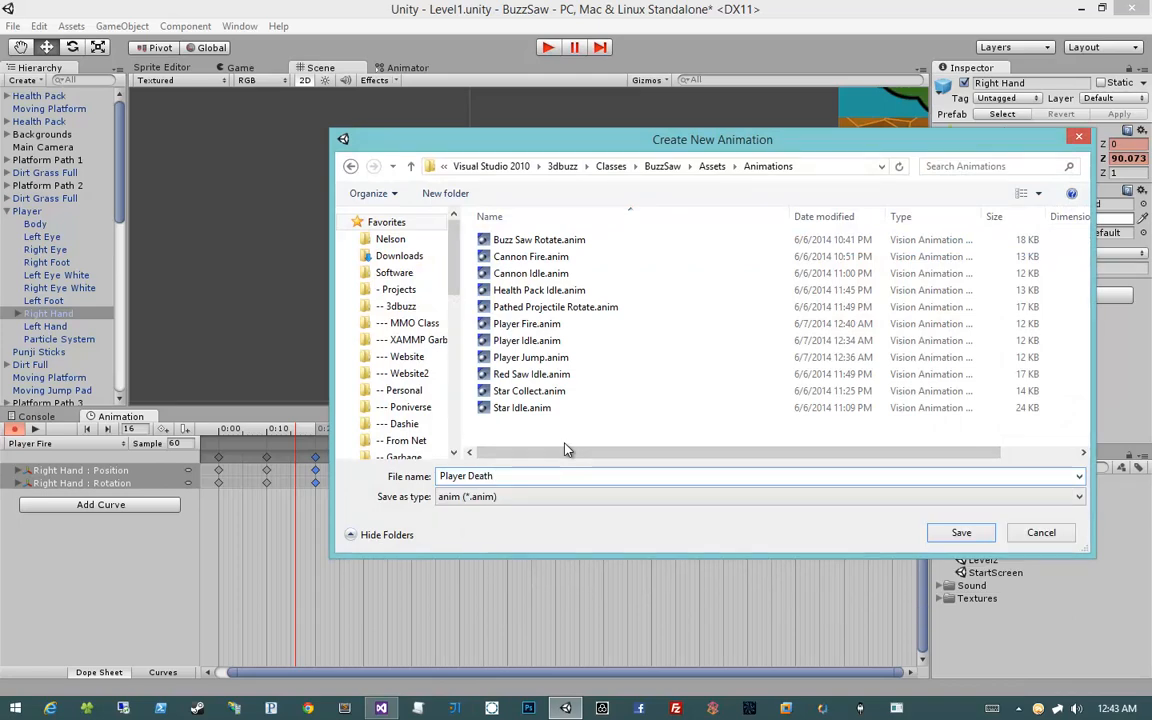
key("Return")
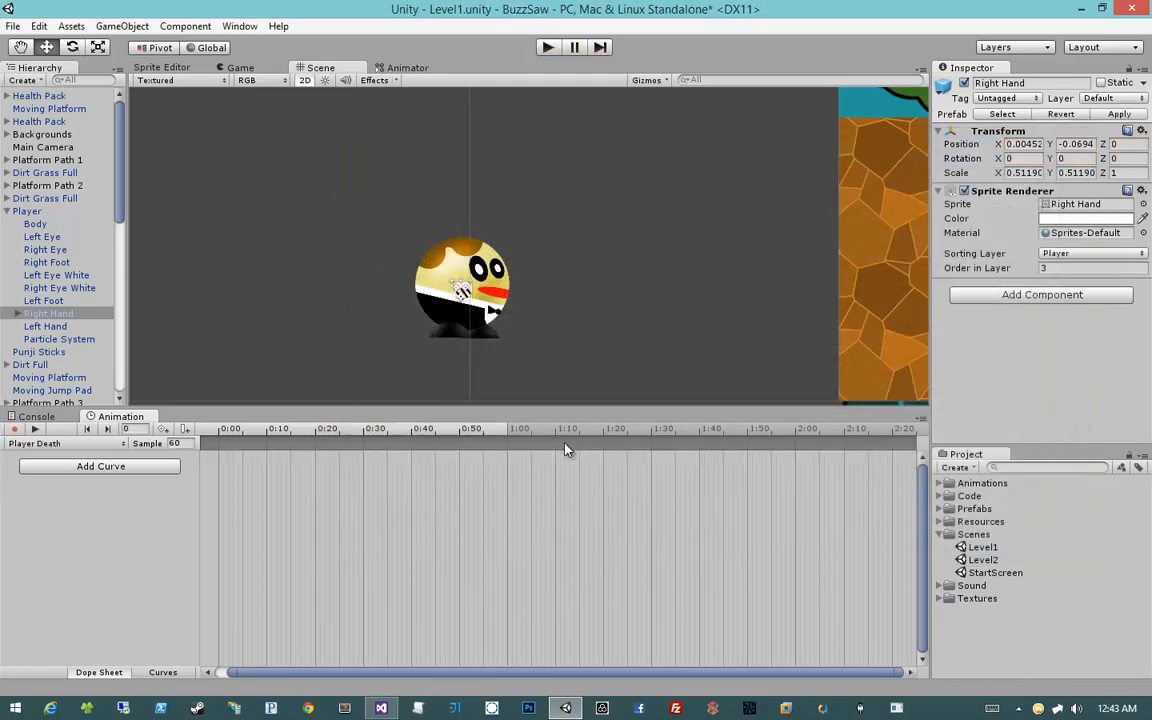
At frame 40 of Player Death, move the Right Foot to about X -1.80, Y -2.05 and rotate it to about -31°.
left_click(220, 430)
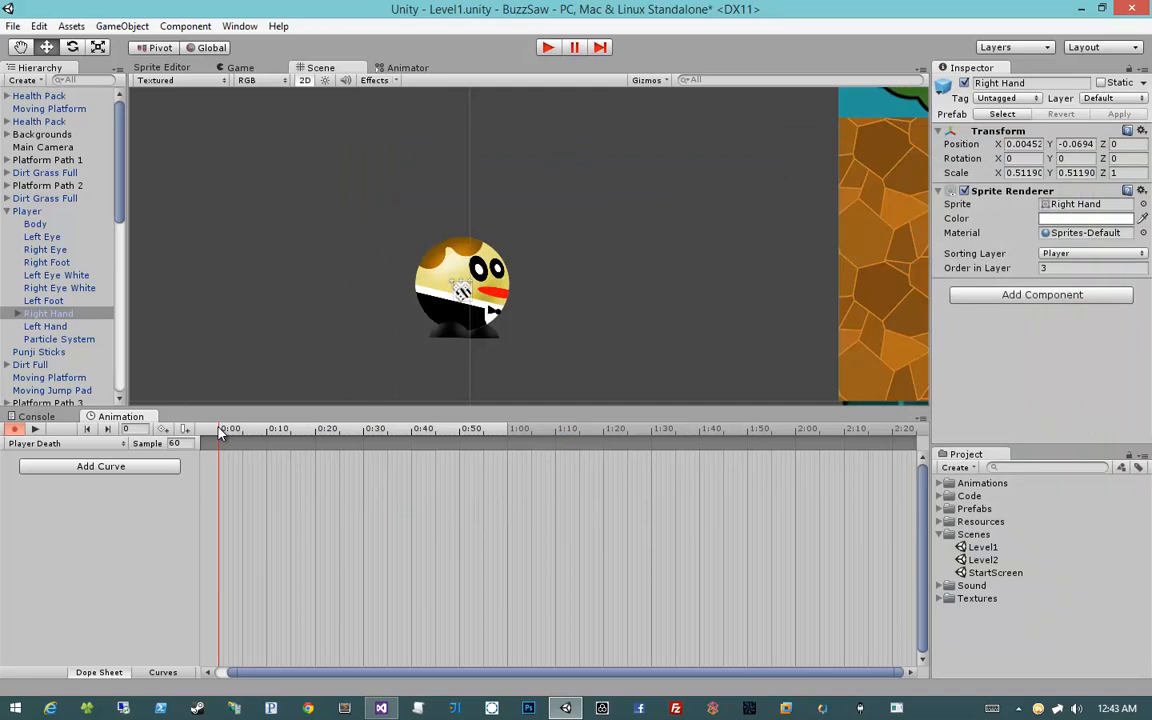
left_click_drag(220, 430, 418, 428)
left_click_drag(458, 332, 400, 372)
key("e")
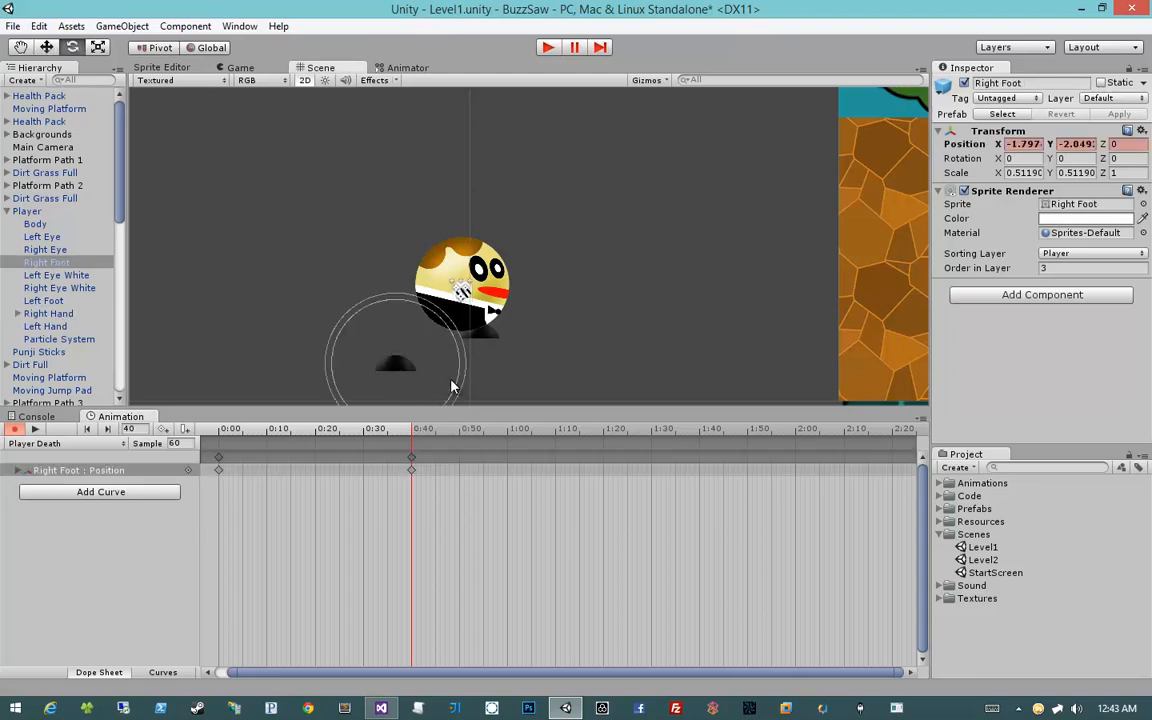
left_click_drag(468, 380, 474, 376)
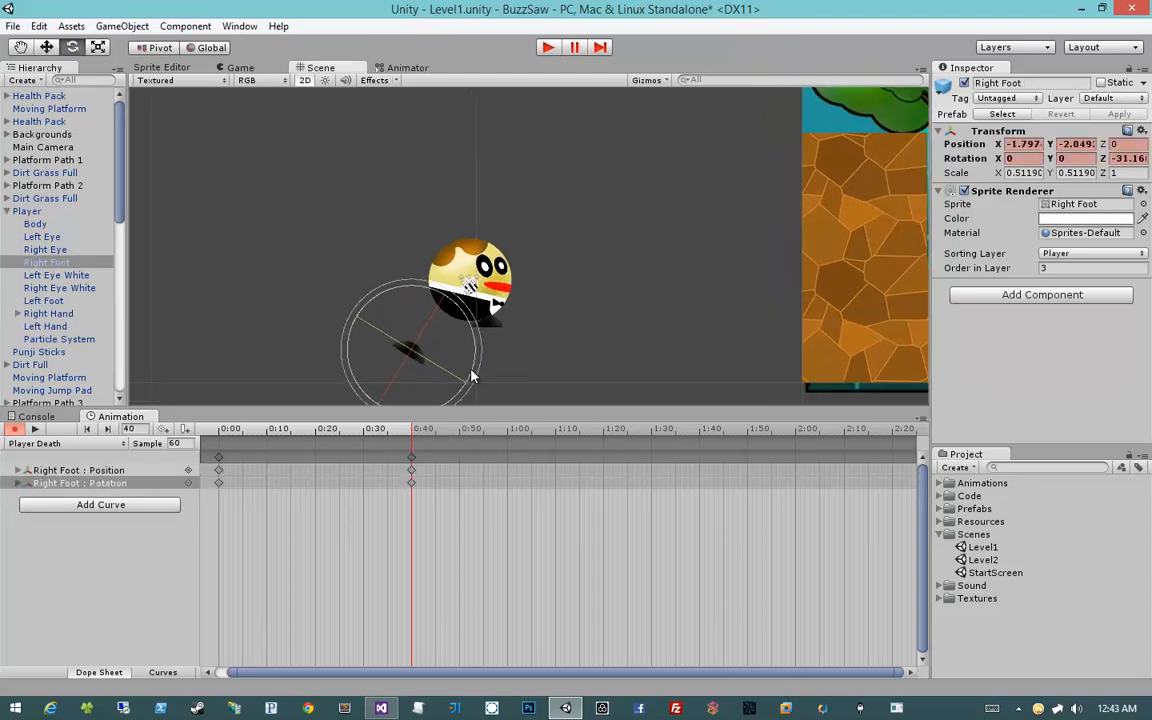
Fade out the Right Foot at frame 40 by setting its sprite colour's alpha to 0.
middle_click_drag(474, 376, 493, 344)
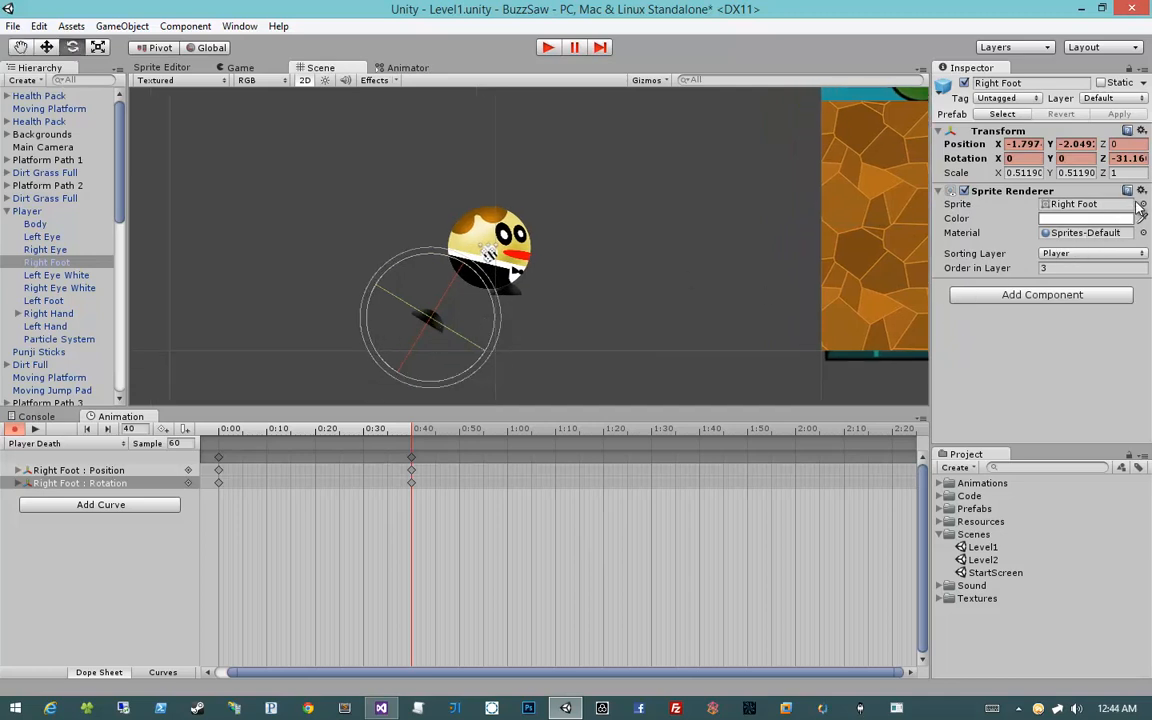
left_click(1081, 219)
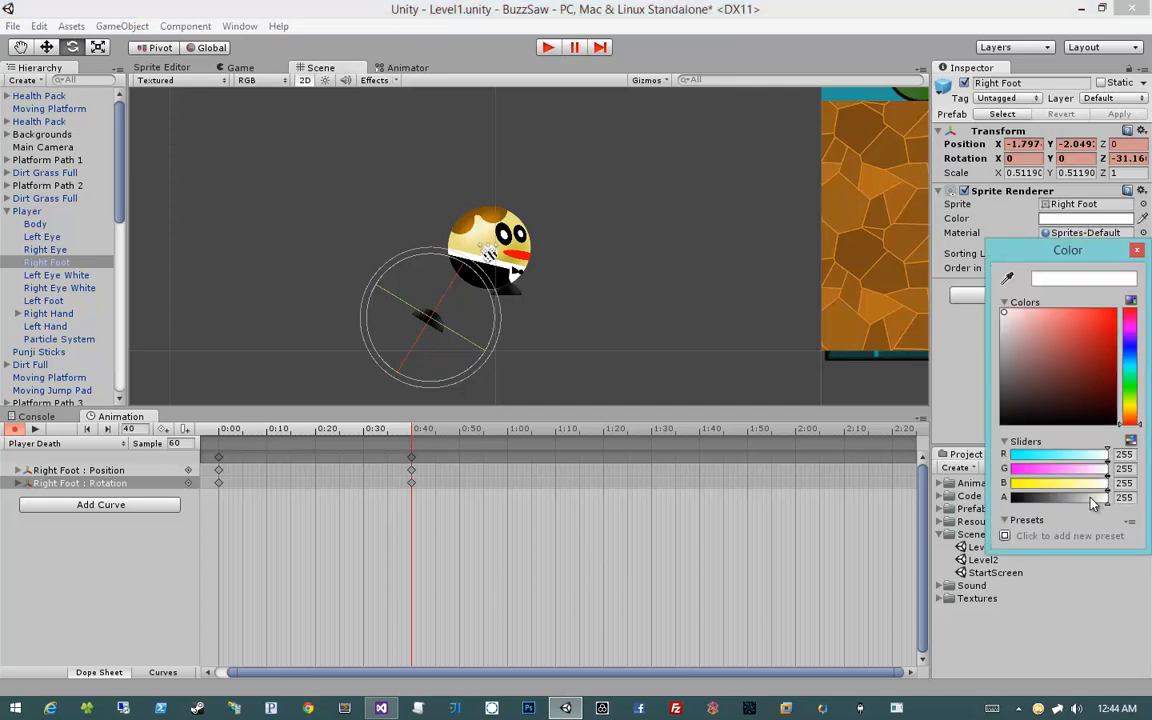
left_click_drag(1093, 503, 1010, 510)
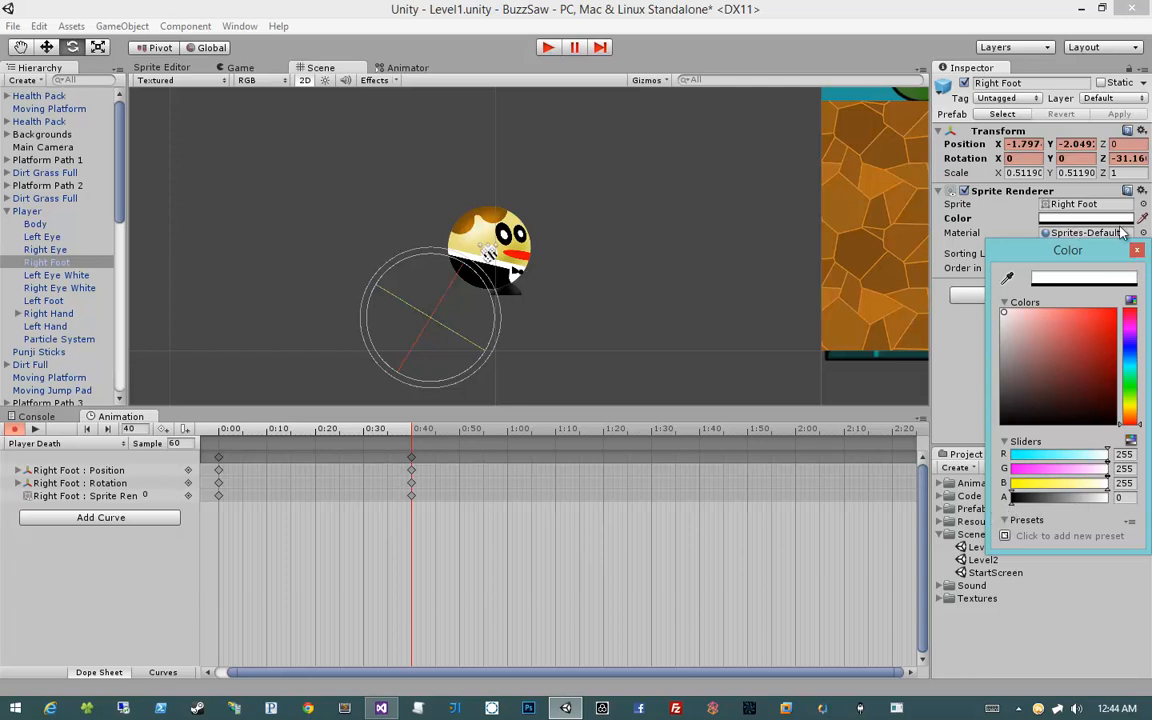
left_click(1137, 252)
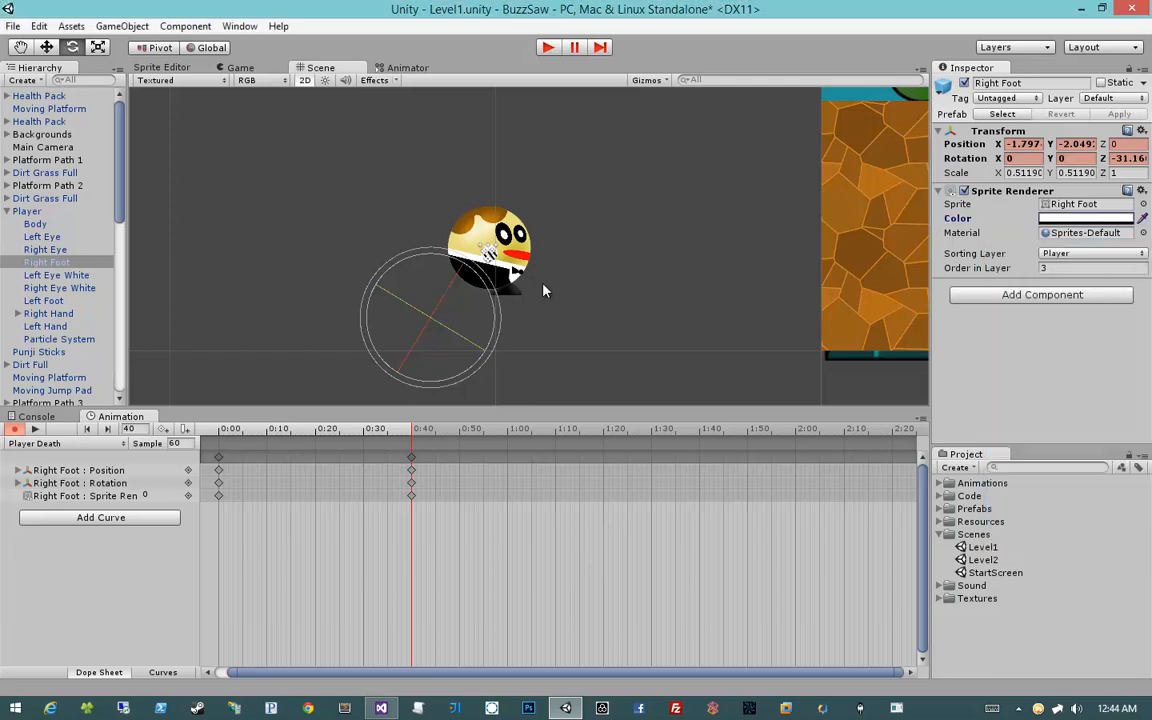
At frame 40, move the Left Foot to about X 2.47, Y -2.63 and rotate it to about 48°.
left_click(509, 301)
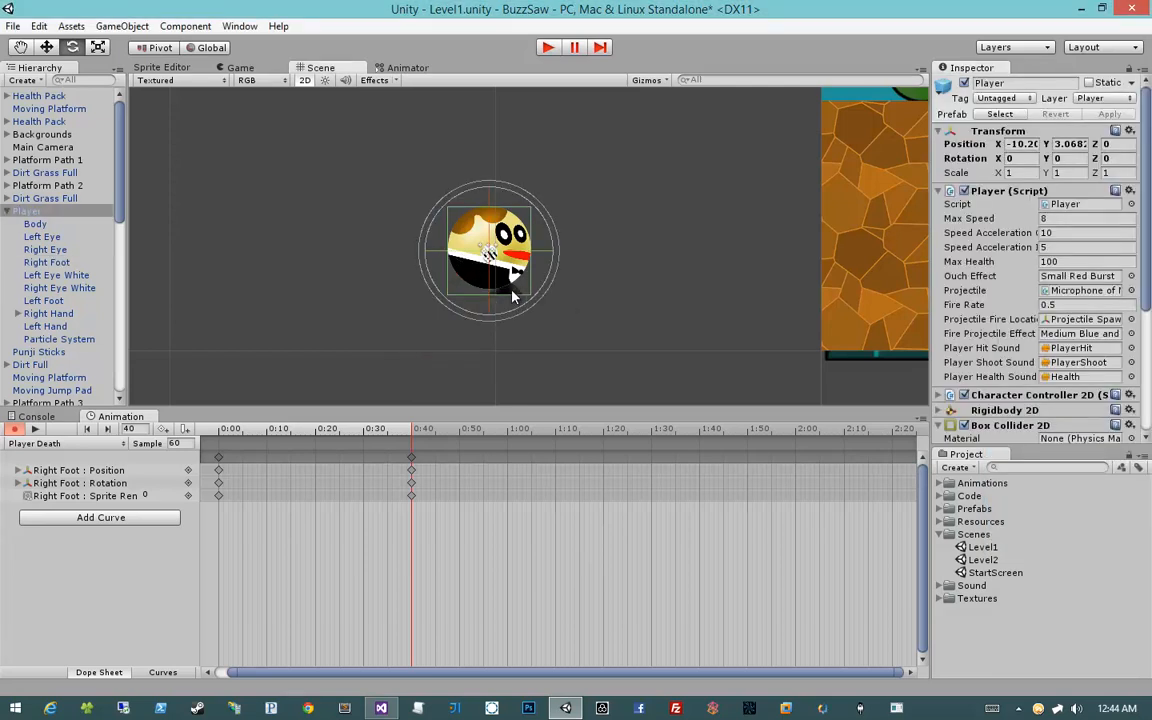
left_click(250, 318)
left_click(87, 314)
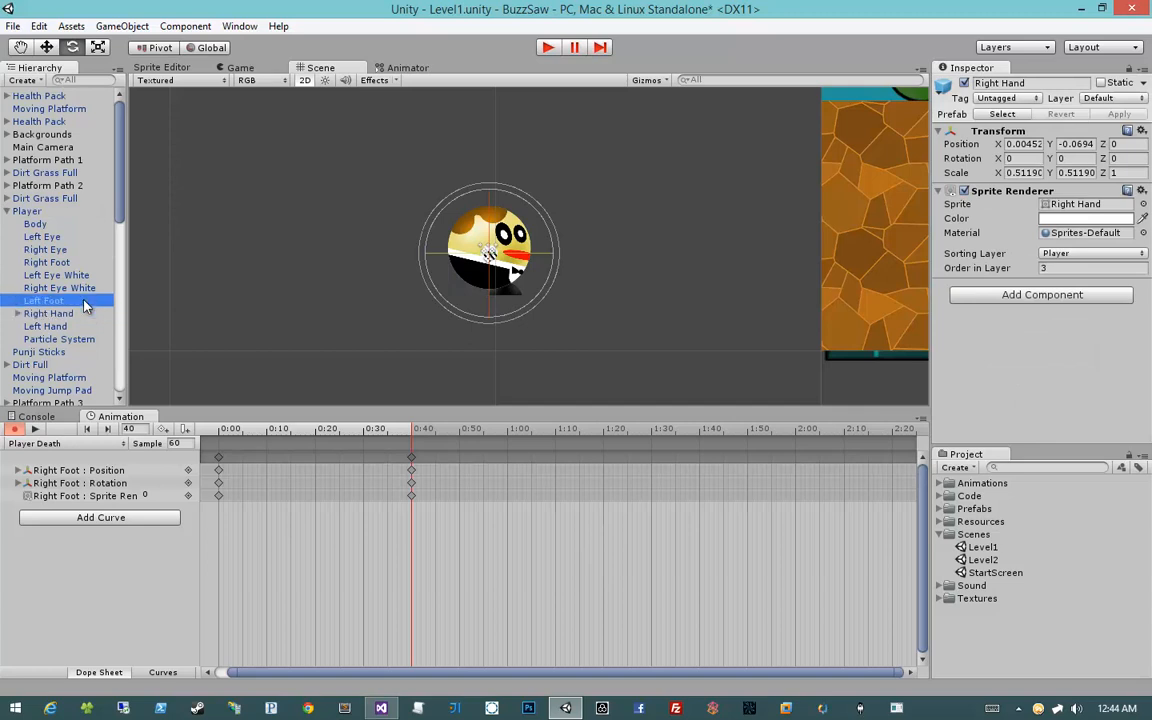
left_click(80, 301)
key("w")
key("e")
key("w")
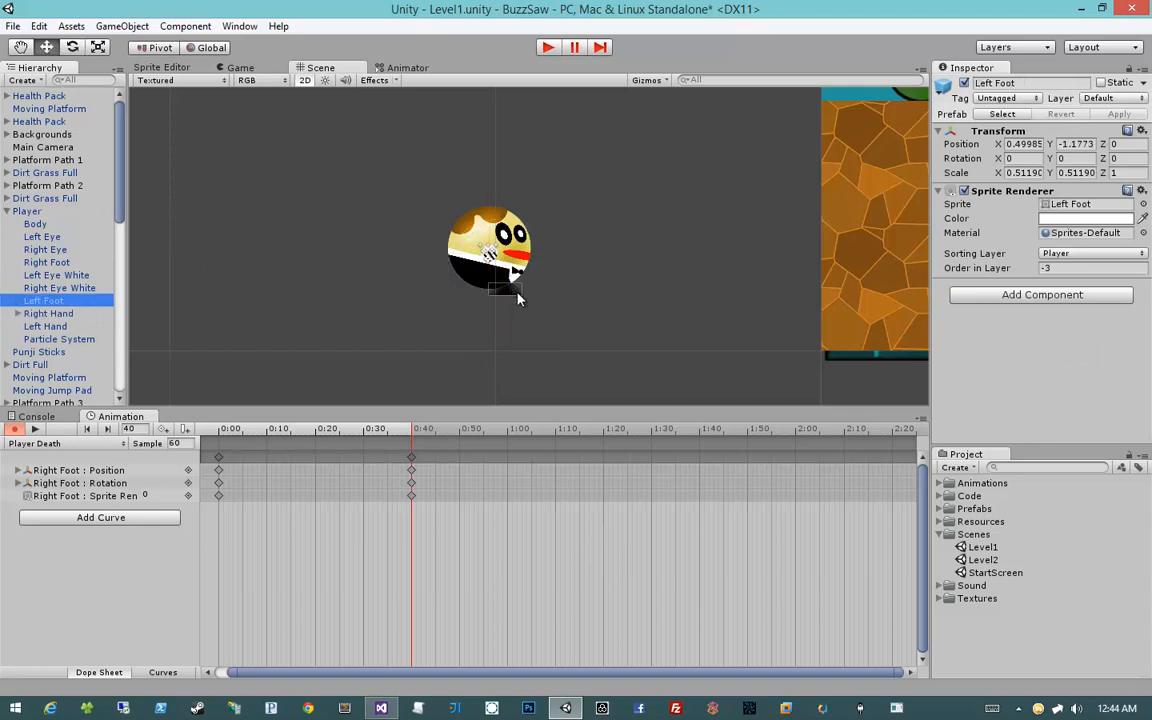
left_click_drag(511, 287, 684, 306)
key("e")
key("w")
key("e")
key("ctrl+z")
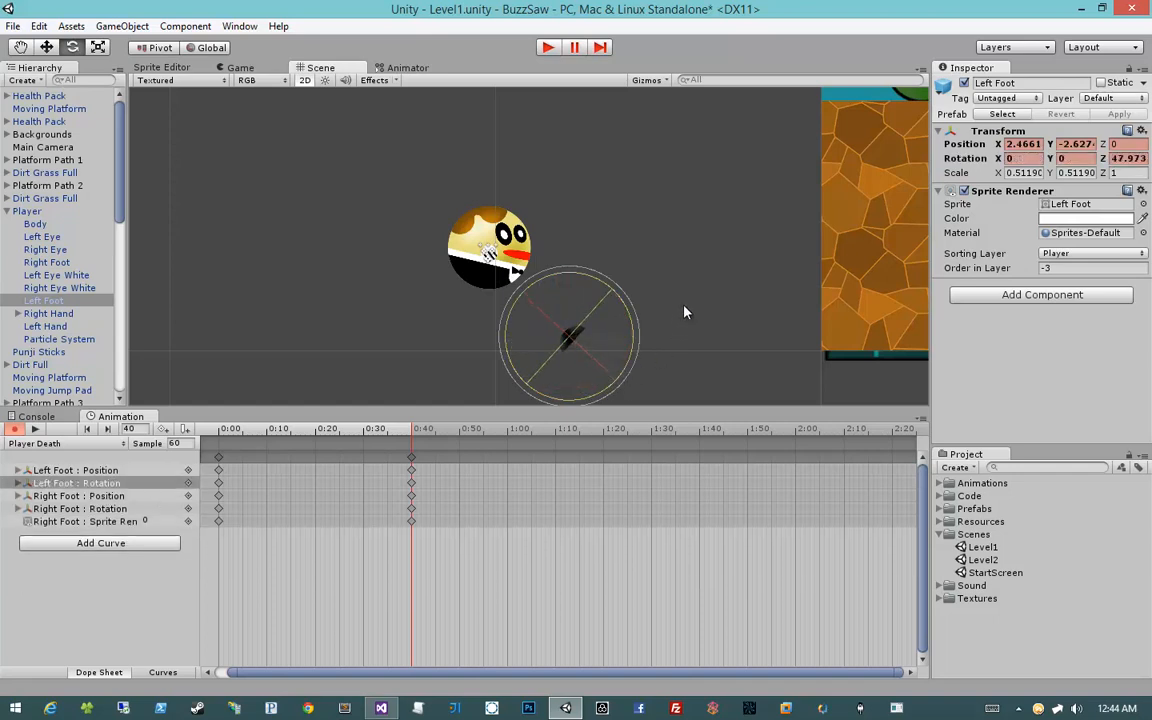
Set the Left Foot's sprite colour at frame 40 to white with alpha 0.
left_click(1142, 219)
left_click(1122, 219)
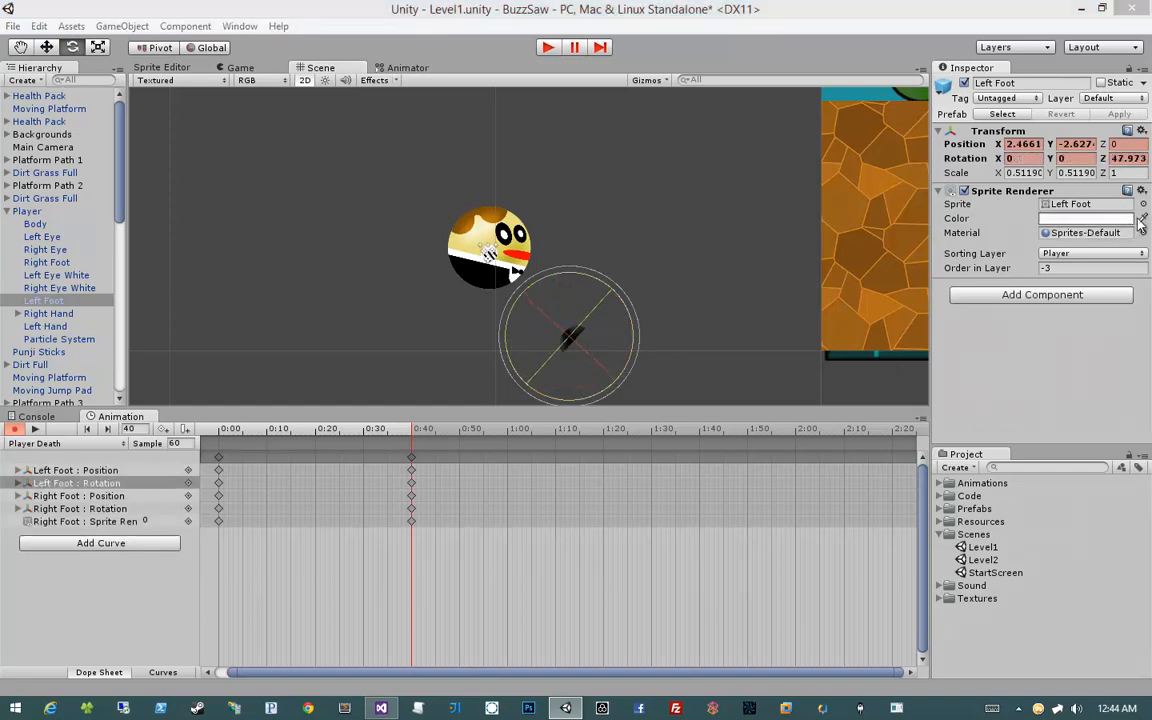
left_click_drag(1046, 497, 965, 512)
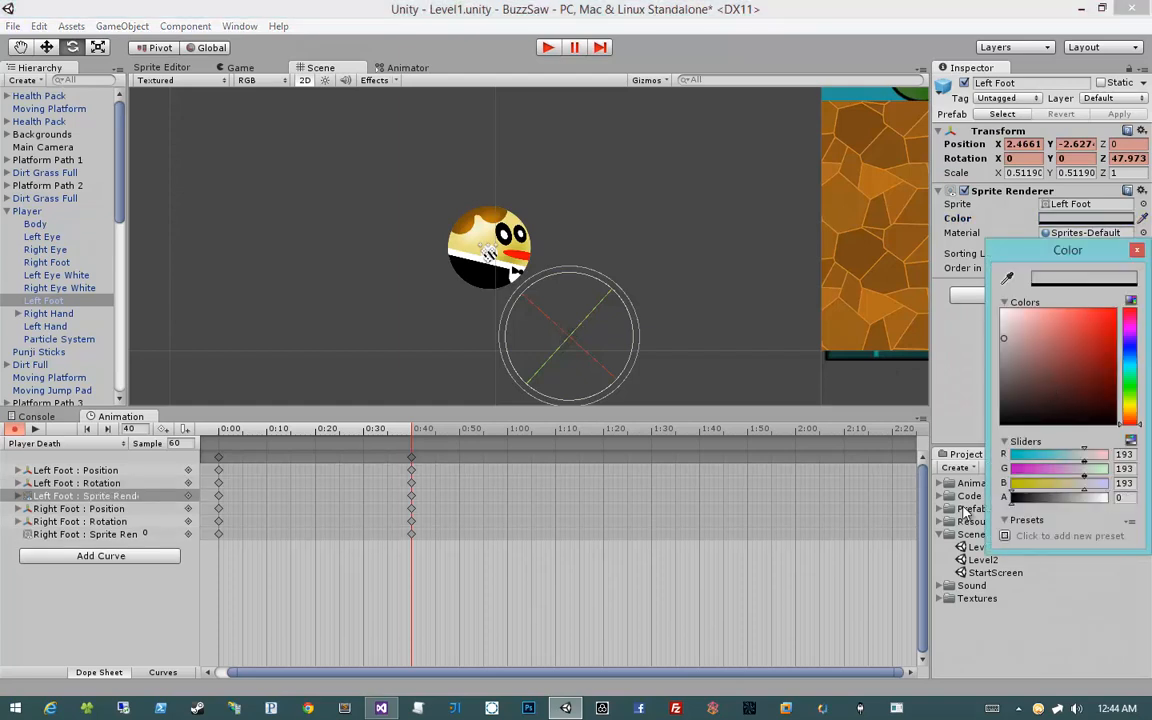
left_click_drag(1013, 362, 945, 279)
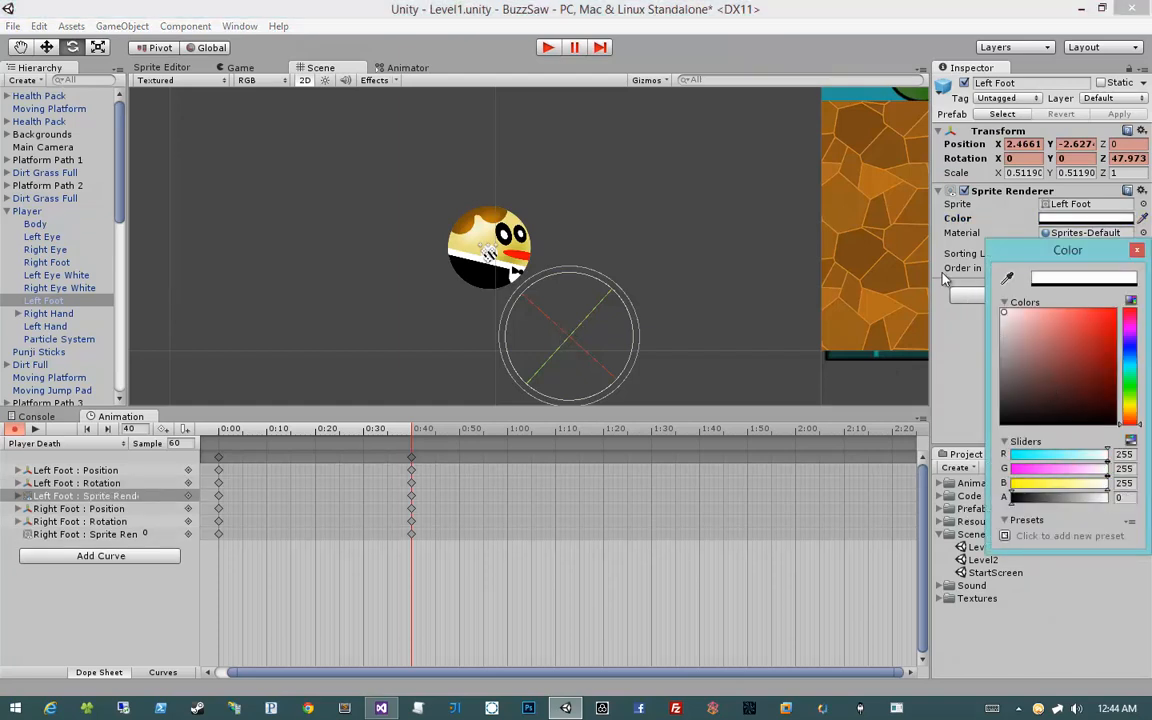
left_click(1137, 251)
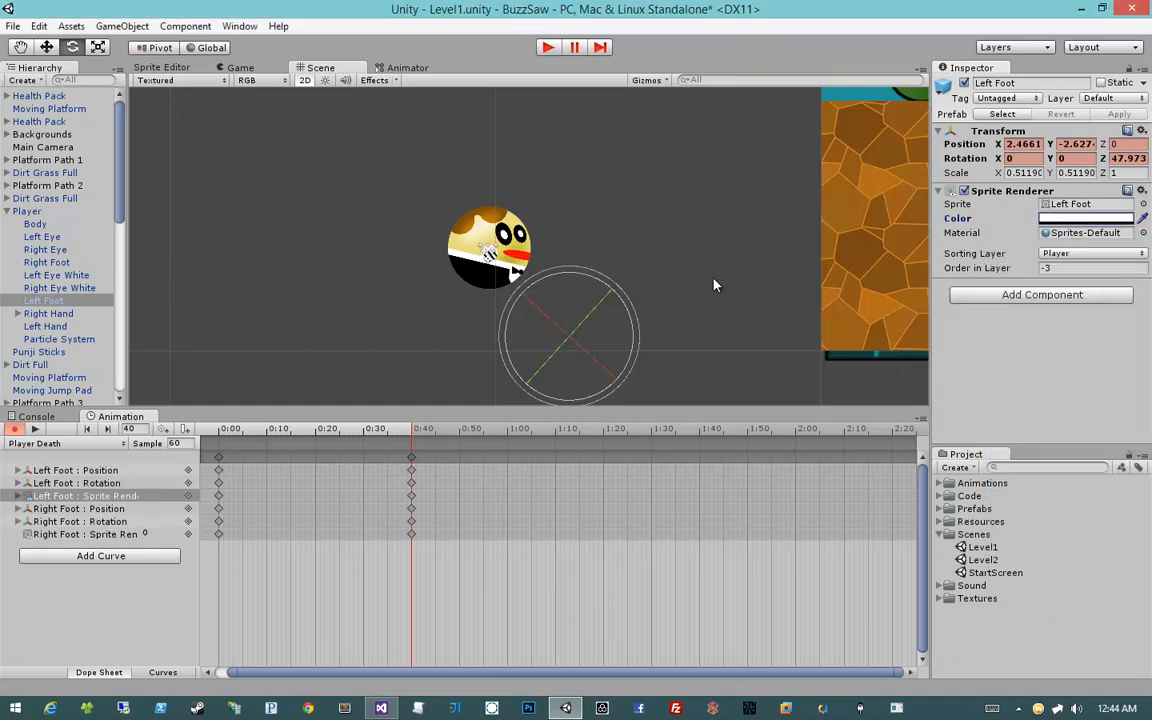
At frame 40, move the Left Eye and Left Eye White together up and right off the body and rotate them counterclockwise.
left_click(576, 241)
left_click(45, 237)
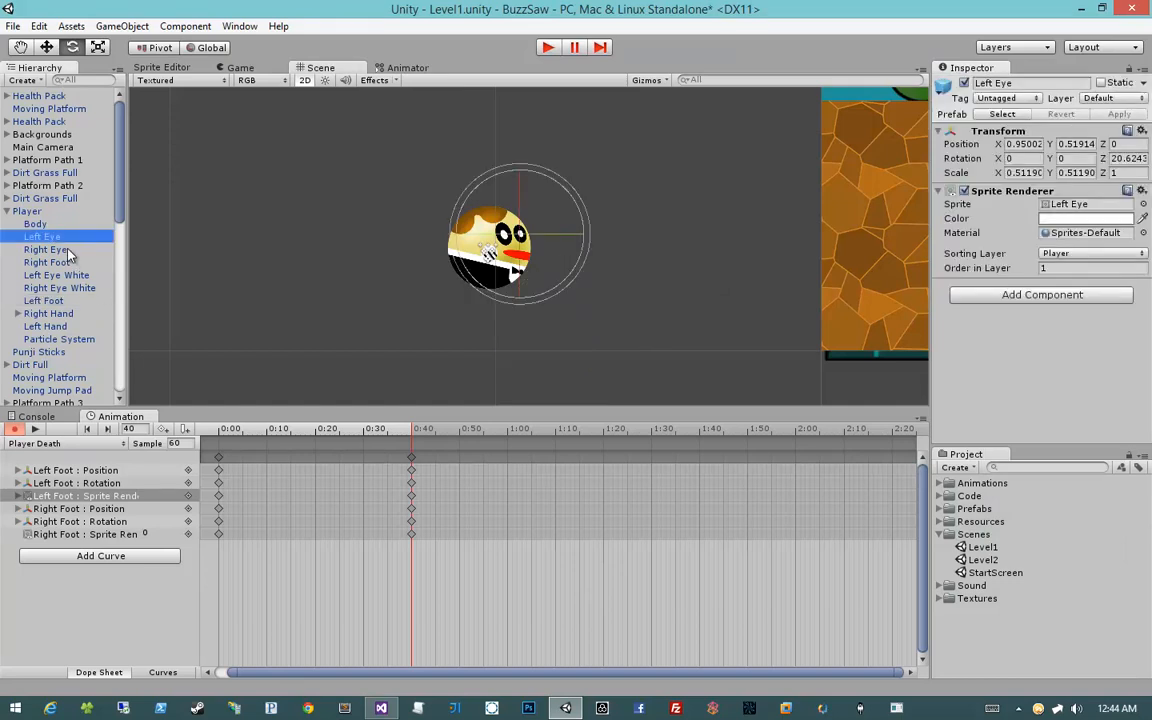
left_click(69, 250, "shift")
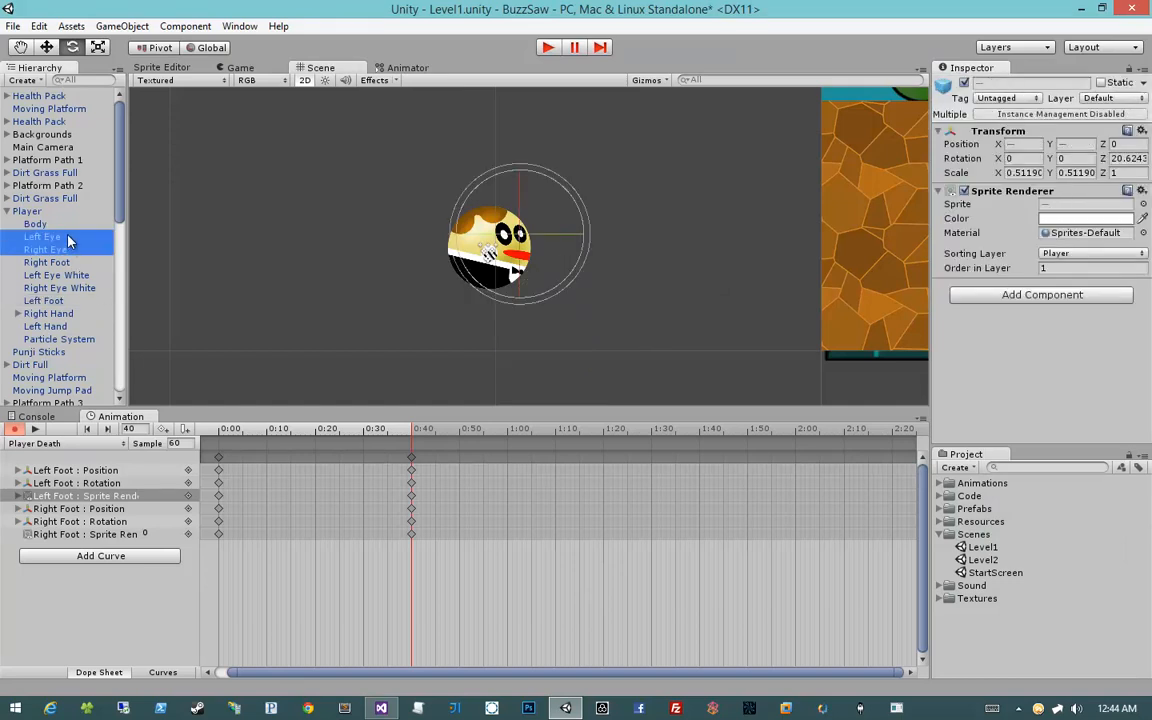
left_click(69, 238)
left_click(72, 276, "ctrl")
key("w")
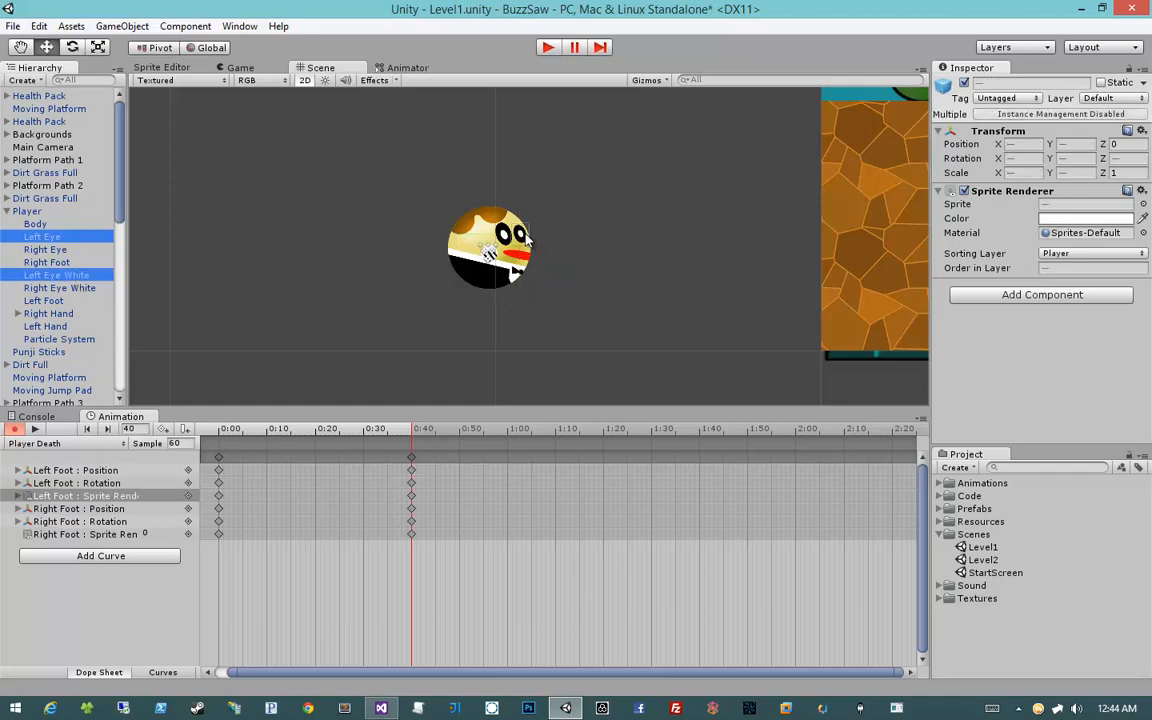
left_click_drag(520, 236, 558, 194)
key("e")
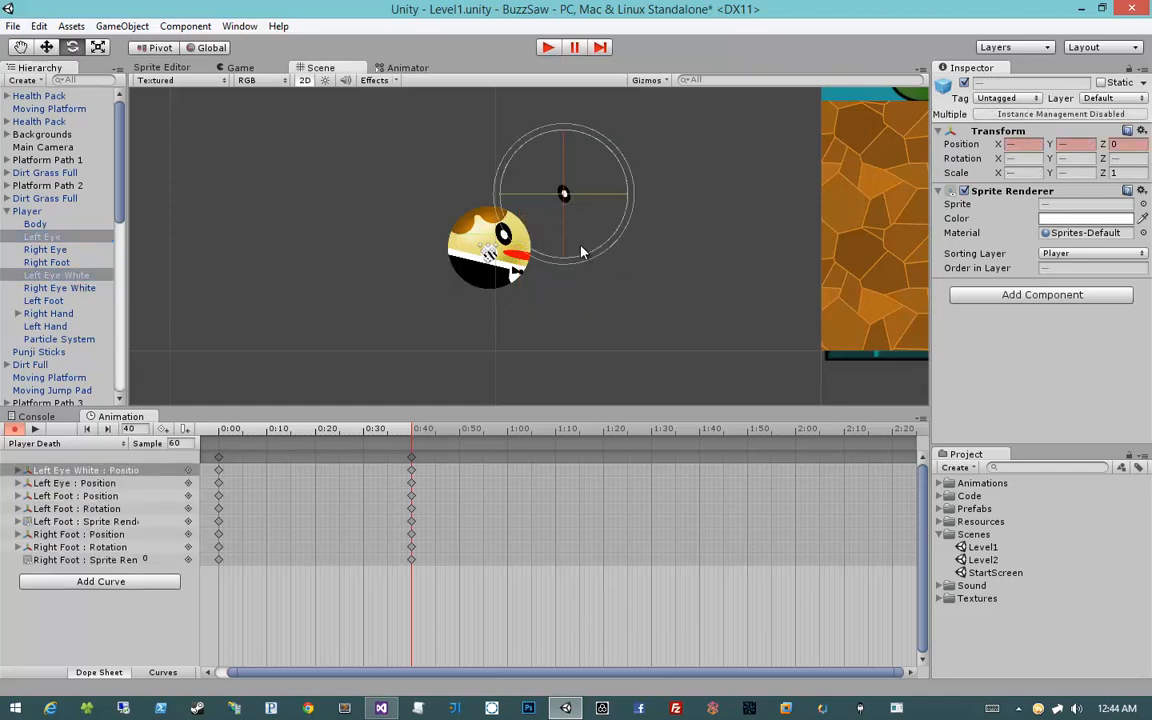
left_click_drag(586, 249, 1014, 216)
key("ctrl+z")
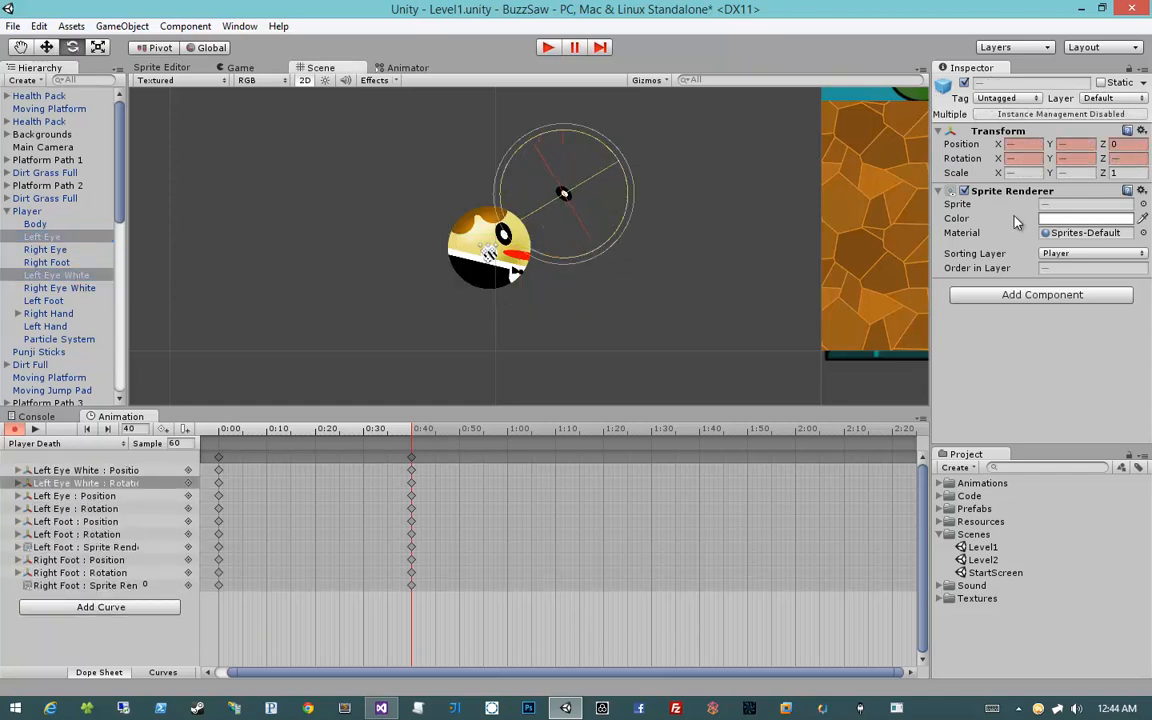
Set the sprite colour alpha of the Left Eye and Left Eye White to 0 at frame 40.
left_click(1100, 219)
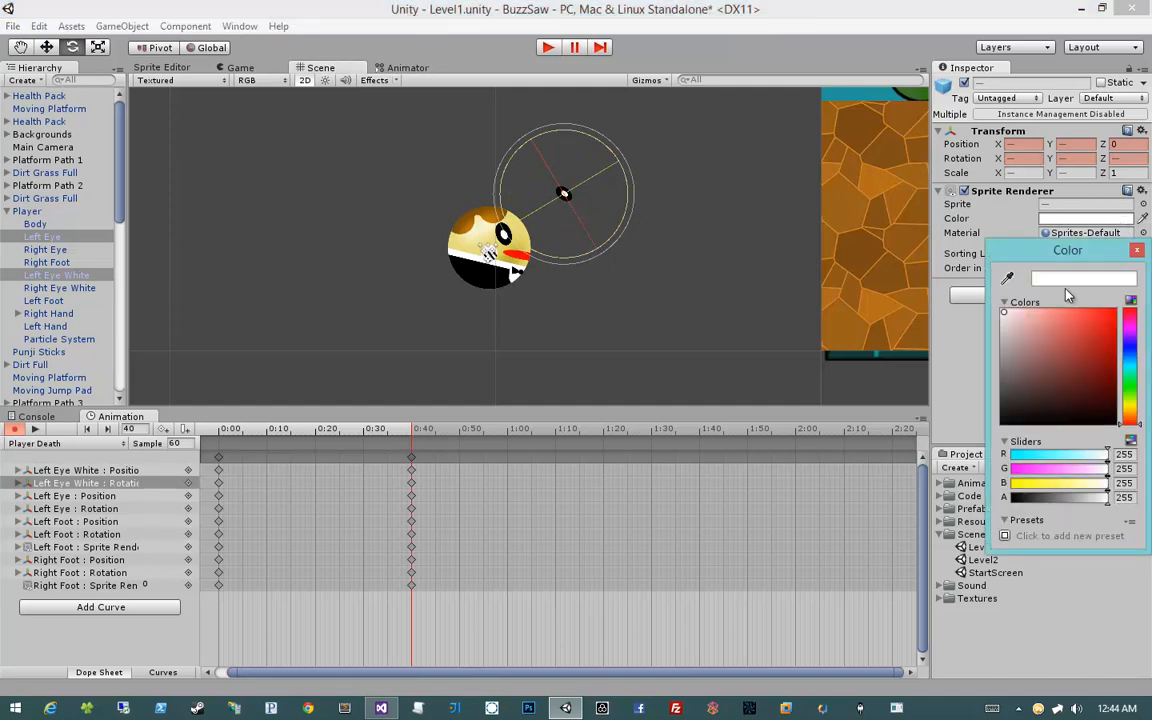
left_click_drag(1050, 499, 969, 499)
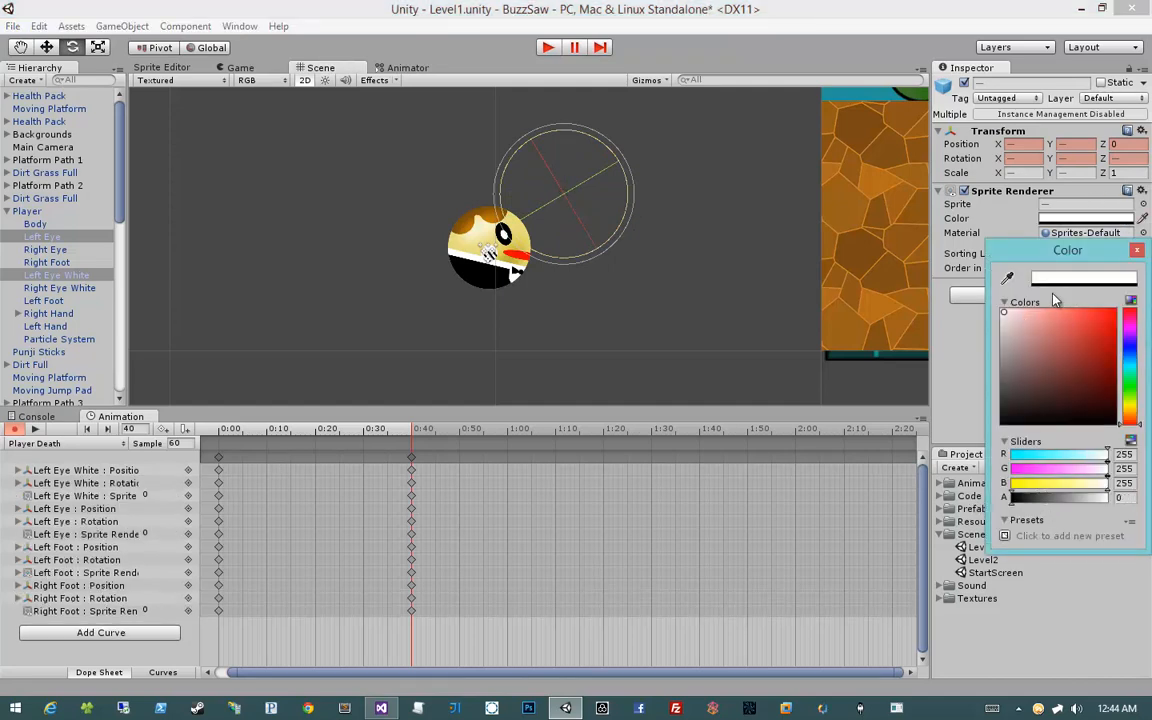
left_click(1137, 252)
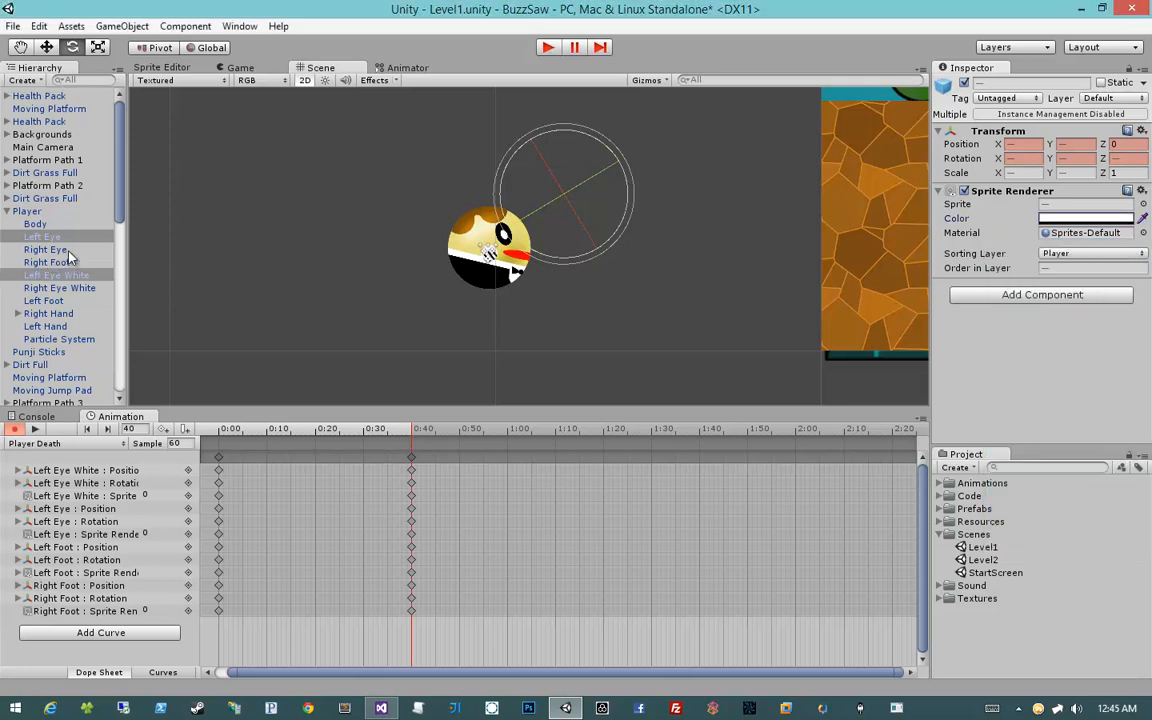
At frame 40, move the Right Eye and Right Eye White together up and slightly left off the body and rotate them.
left_click(62, 250)
left_click(60, 288, "ctrl")
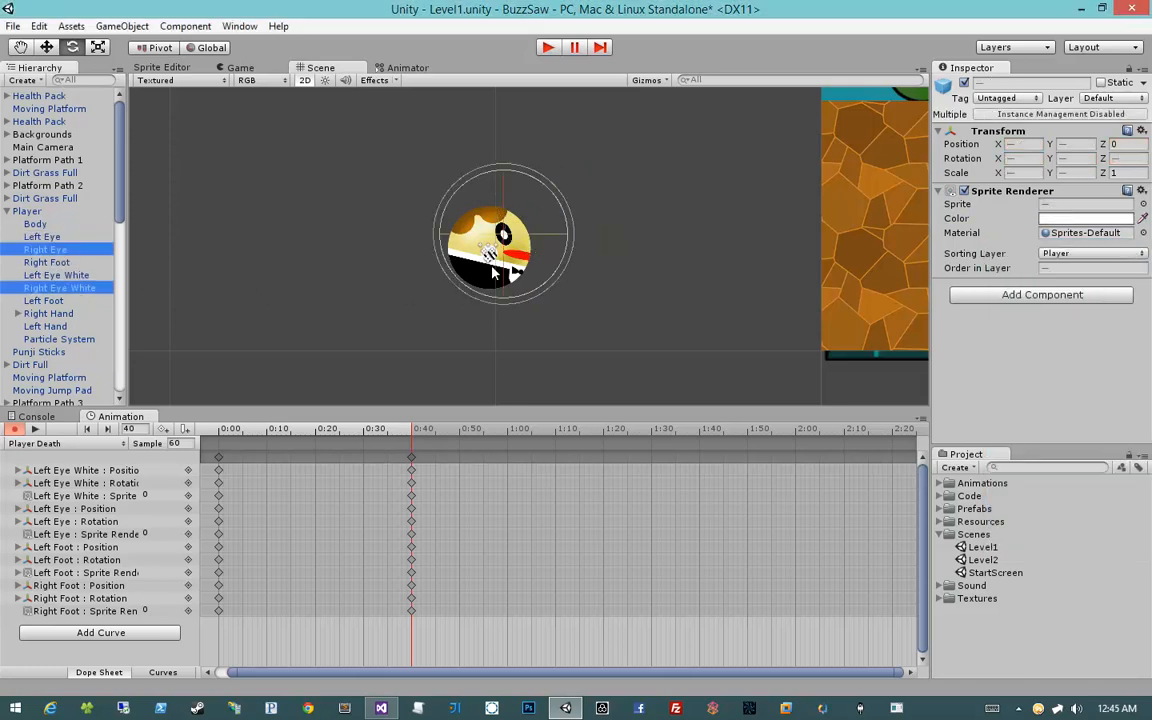
key("w")
left_click_drag(501, 236, 380, 249)
key("e")
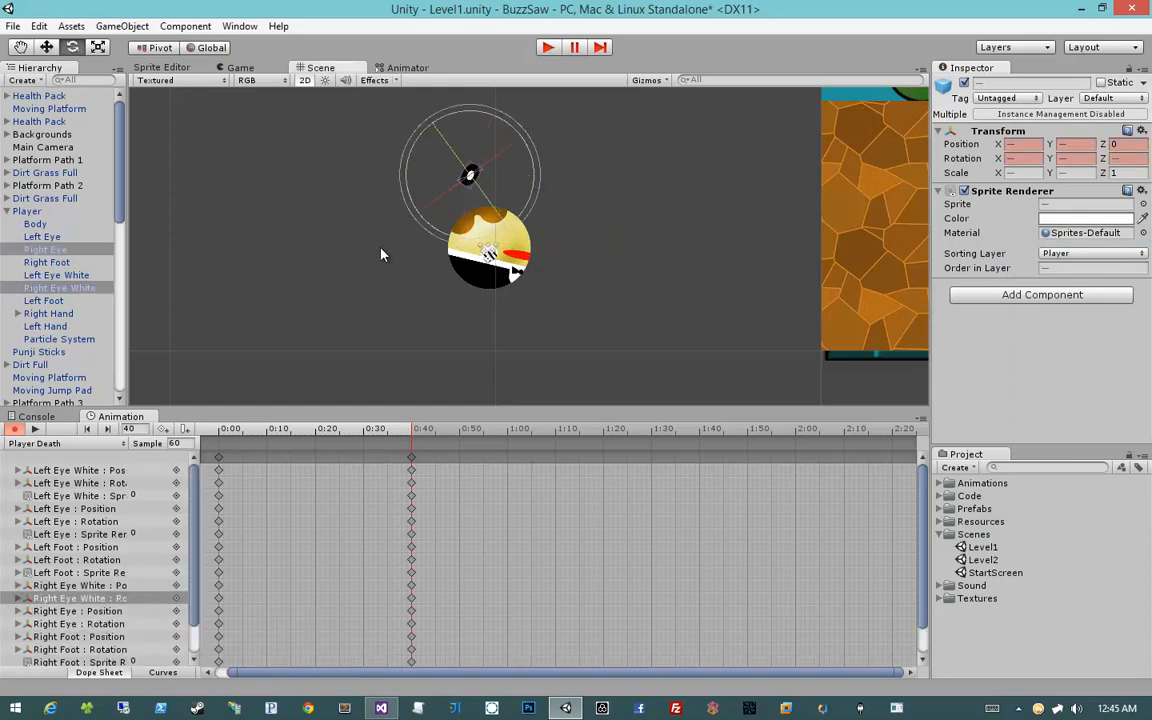
Fade out the Right Eye and Right Eye White at frame 40 by setting their sprite colour's alpha to 0.
left_click(1086, 218)
left_click_drag(1106, 497, 1000, 497)
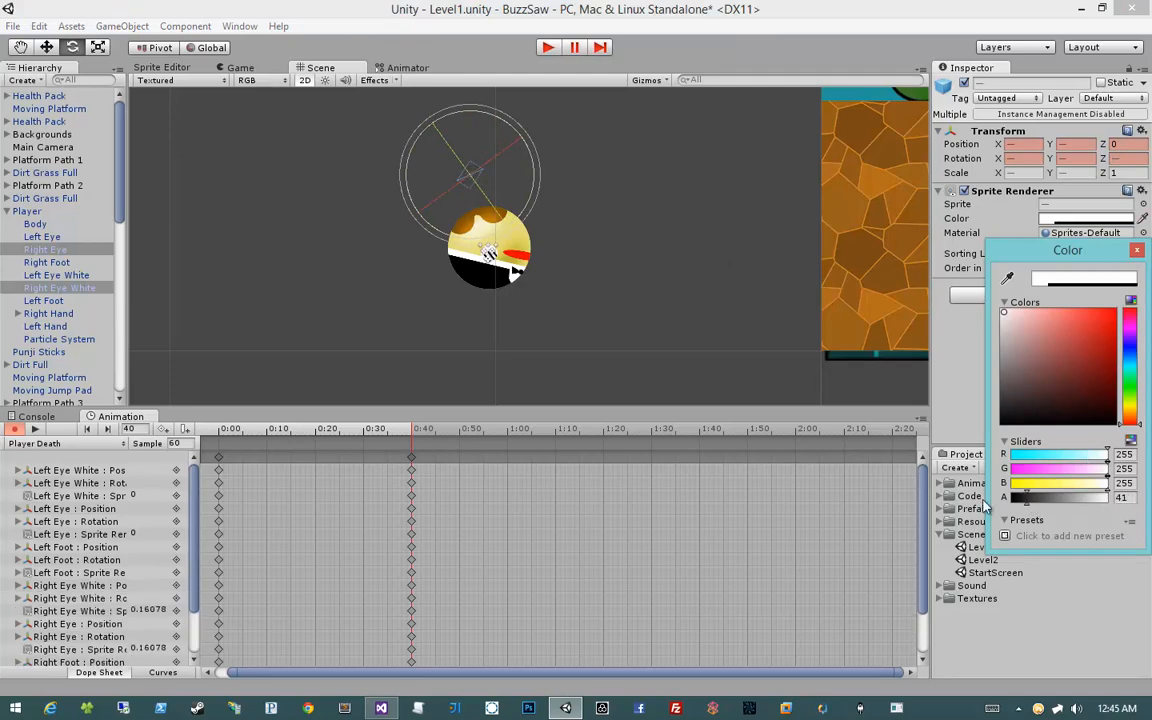
left_click(1027, 237)
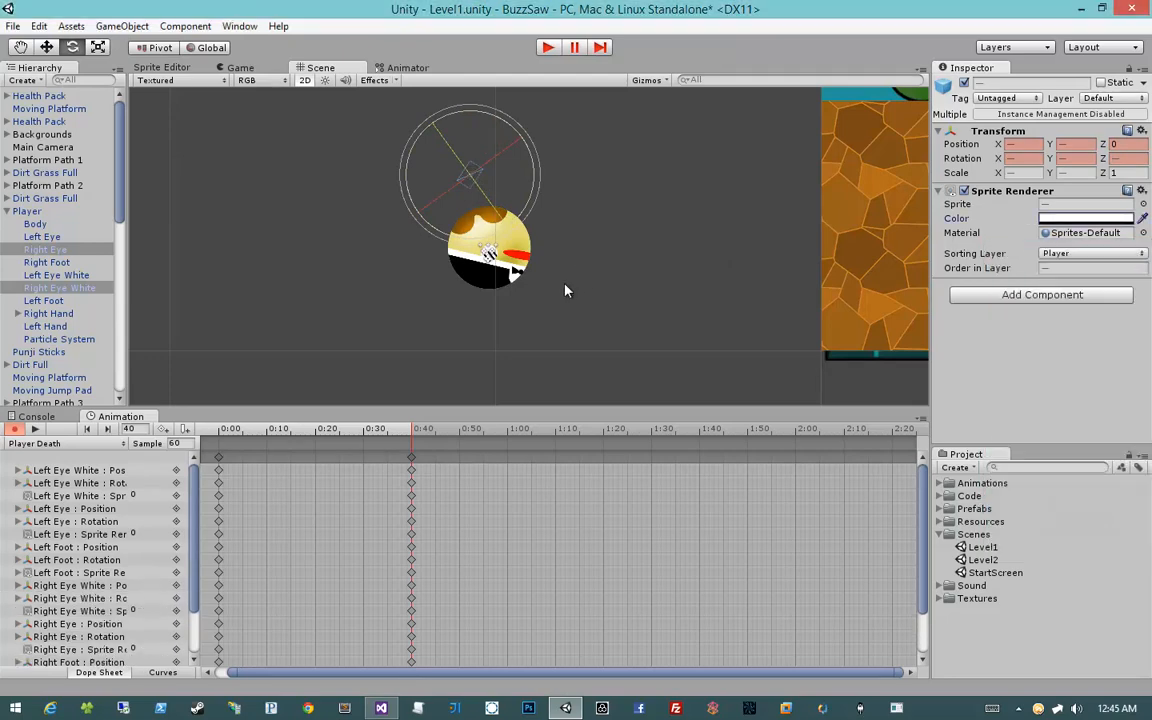
Try enlarging the whole Player to a scale of about 2.31 at frame 40, and undo it.
left_click(565, 290)
left_click(495, 232)
key("r")
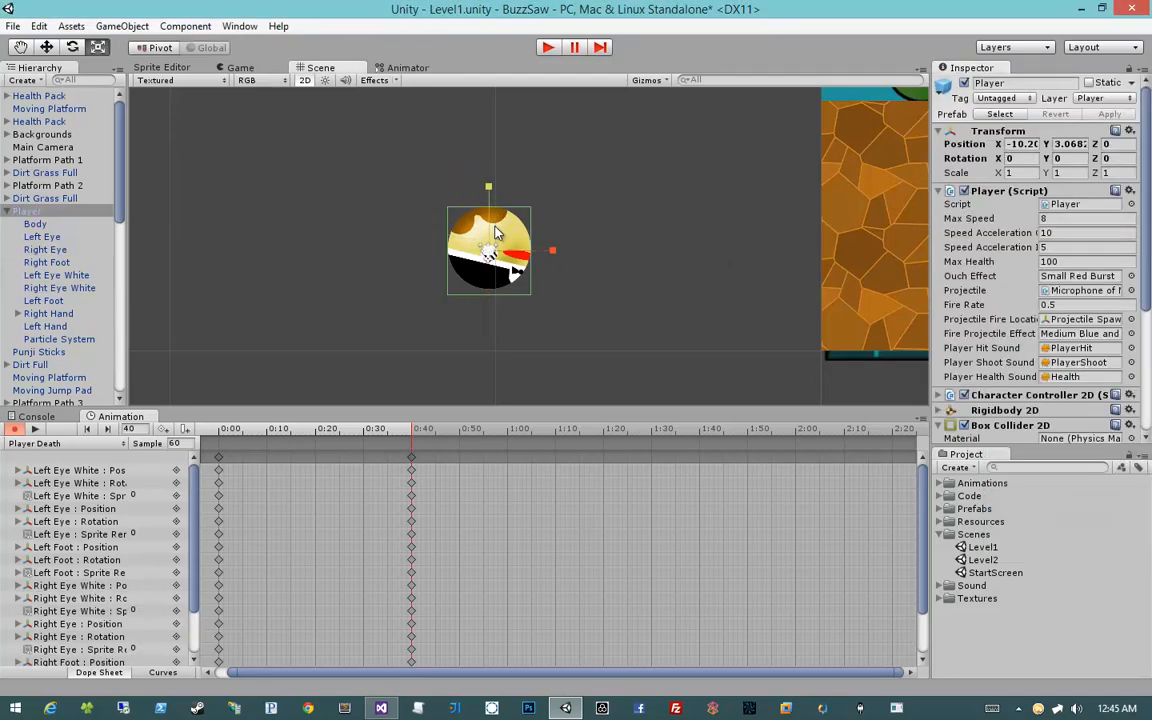
left_click_drag(489, 254, 588, 226)
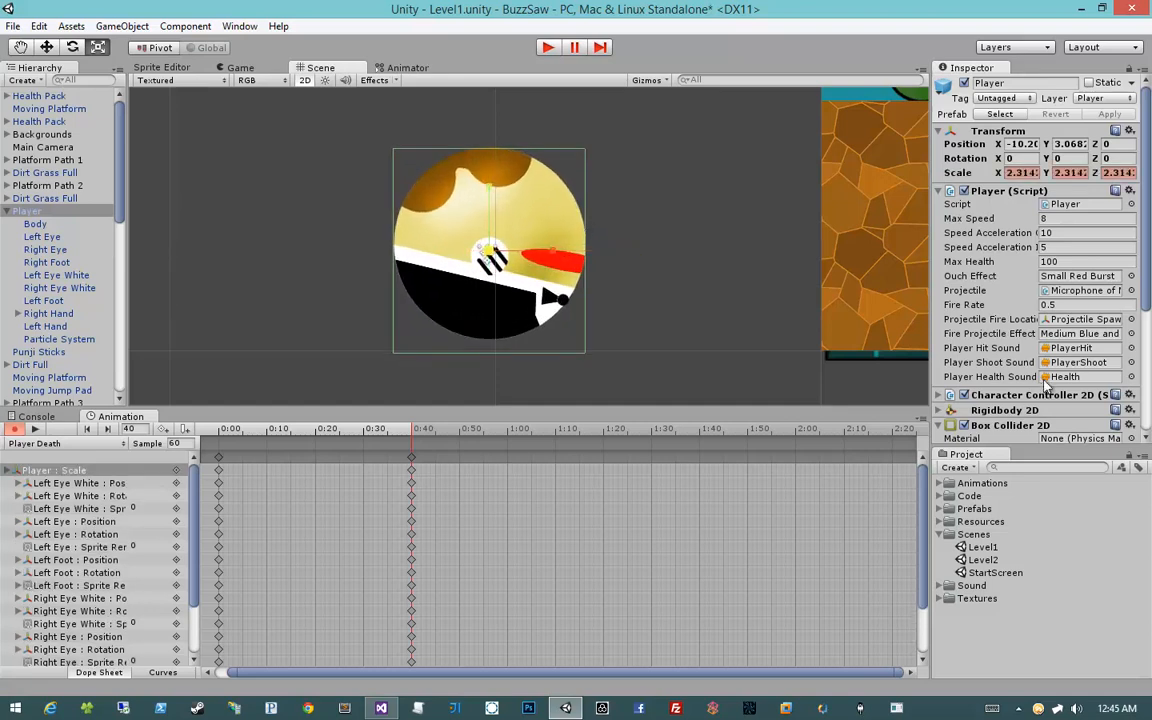
scroll(1058, 362, "down", 5)
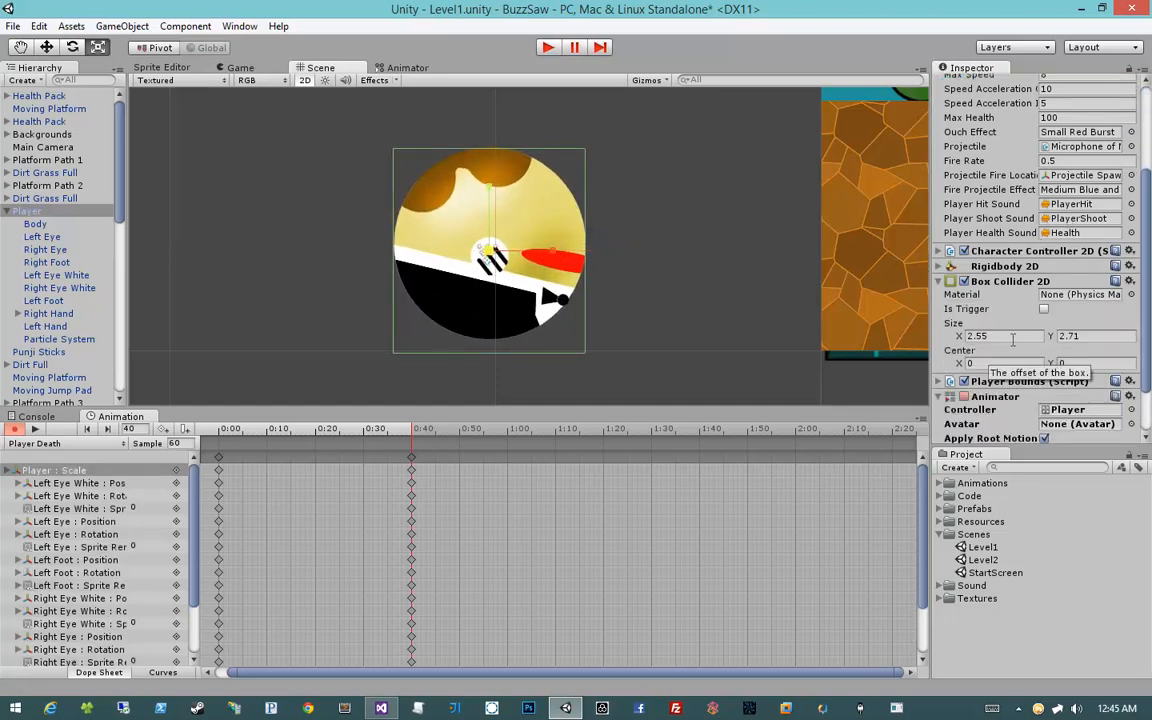
key("ctrl+z")
left_click(538, 300)
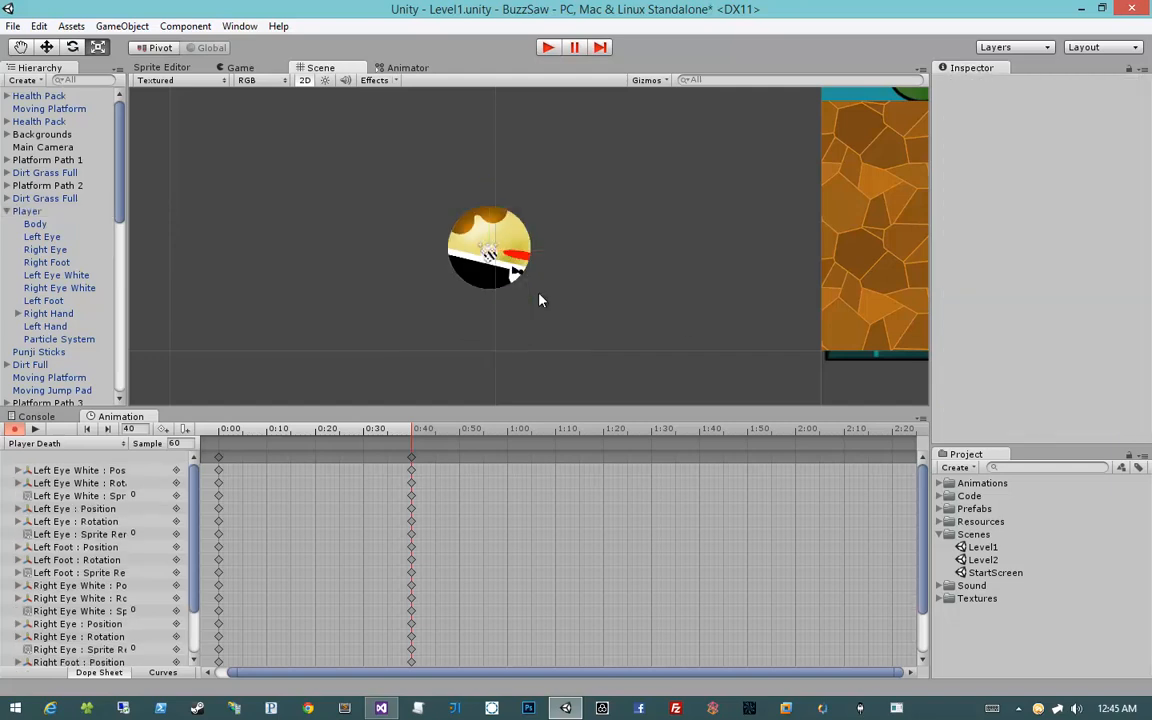
At frame 40, scale only the Body up to about 0.98 in X and Y.
scroll(117, 540, "down", 3)
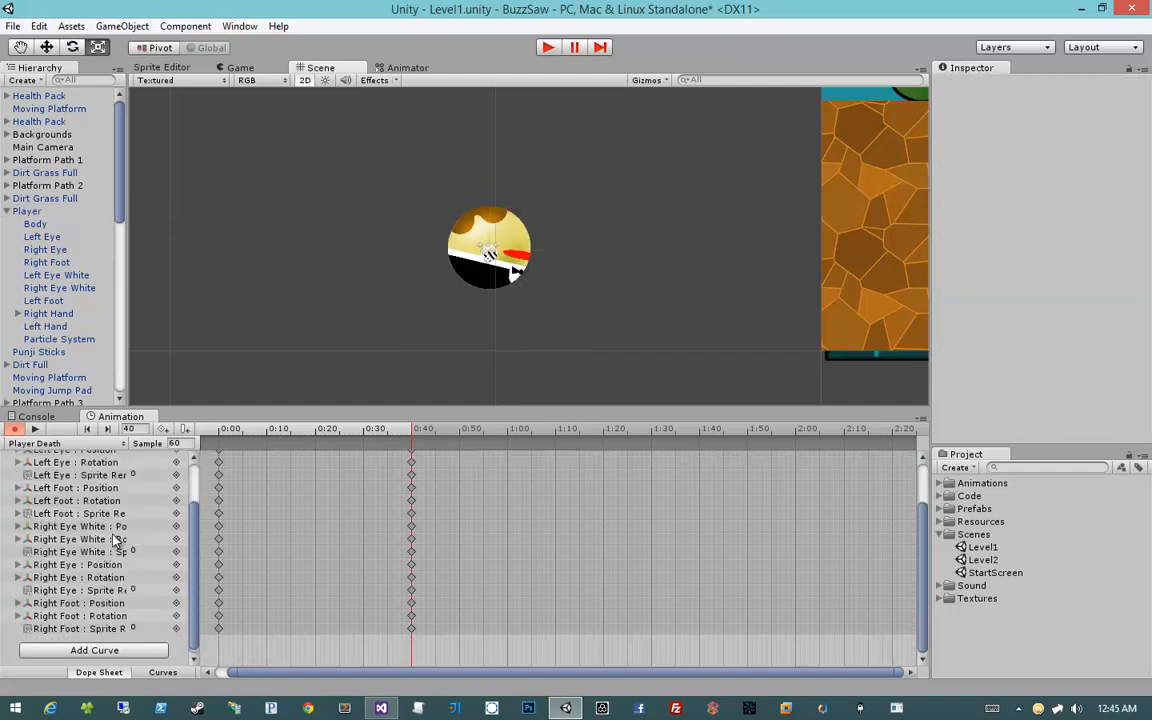
left_click(30, 212)
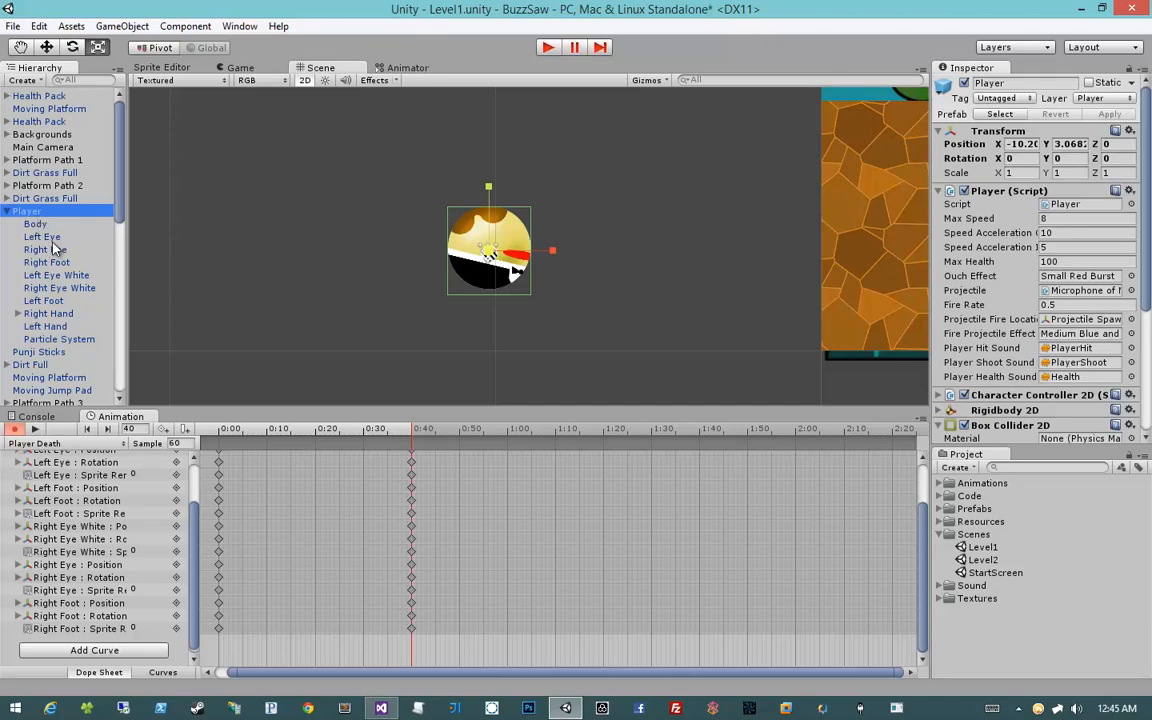
left_click(40, 225)
left_click_drag(488, 252, 495, 252)
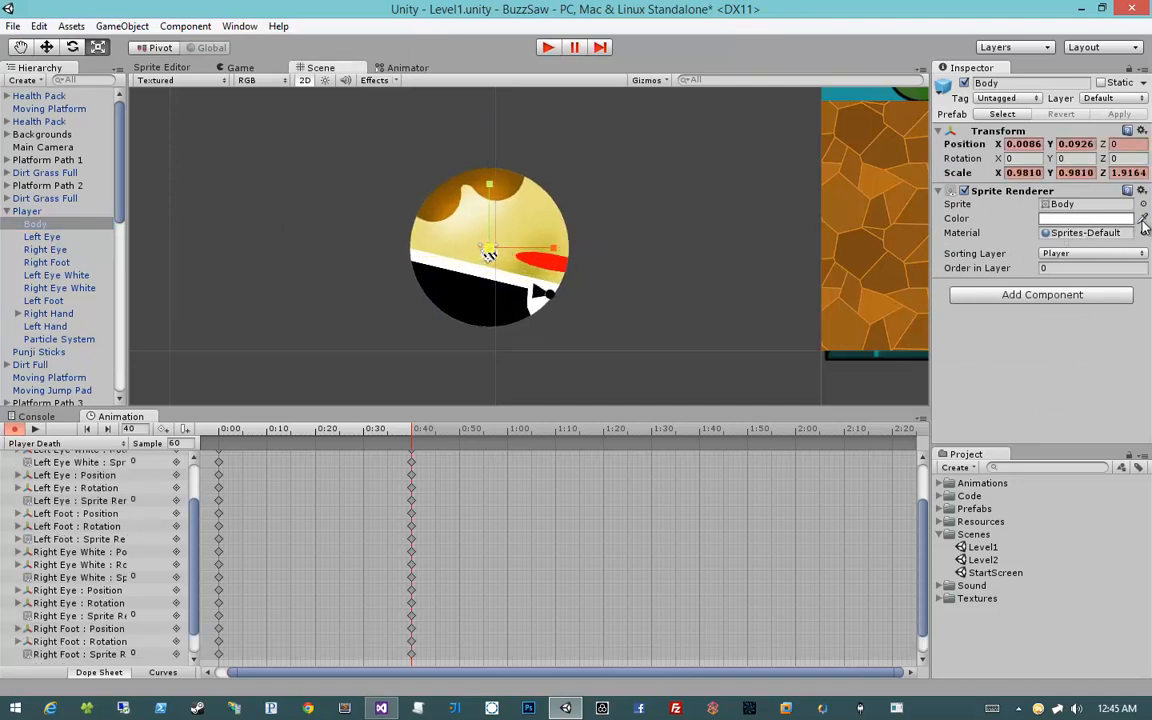
Make the Body fully transparent at frame 40 by setting its sprite colour's alpha to 0.
left_click(1060, 218)
left_click_drag(1031, 505, 966, 506)
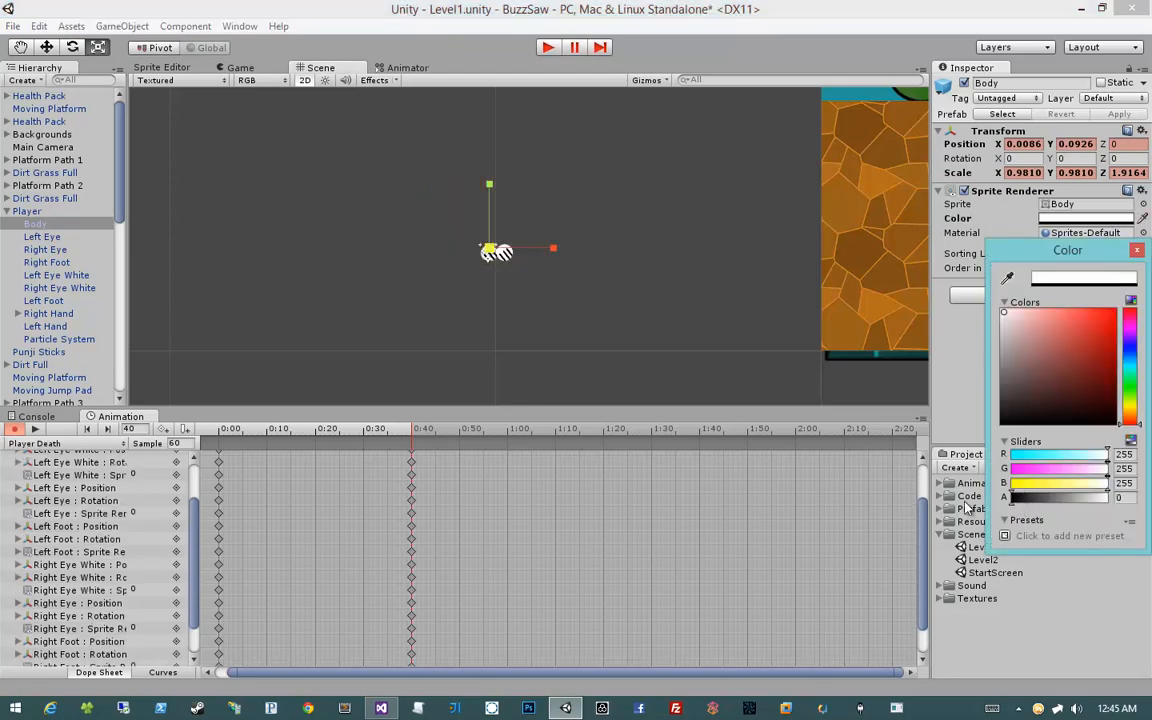
left_click(1135, 251)
left_click(598, 302)
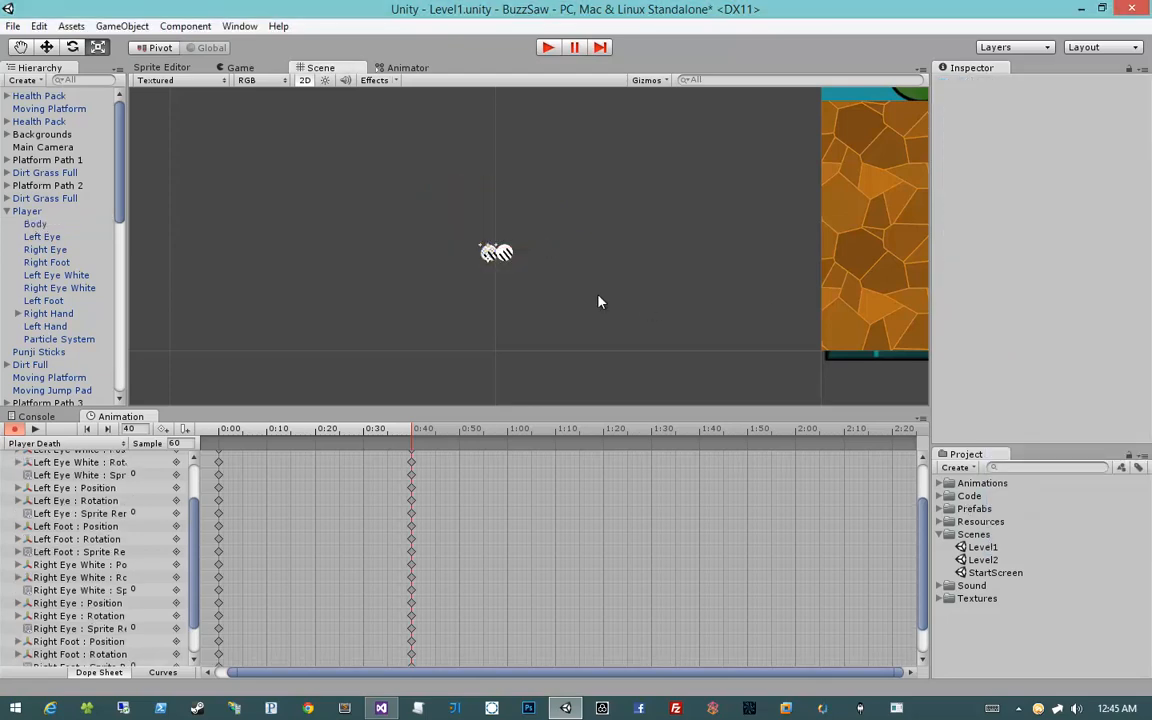
At frame 40, move the Right Hand to about X -2.26, Y 1.60 and rotate it to about -38° on Z.
left_click(500, 254)
left_click(529, 272)
left_click(68, 240)
left_click(70, 313)
key("e")
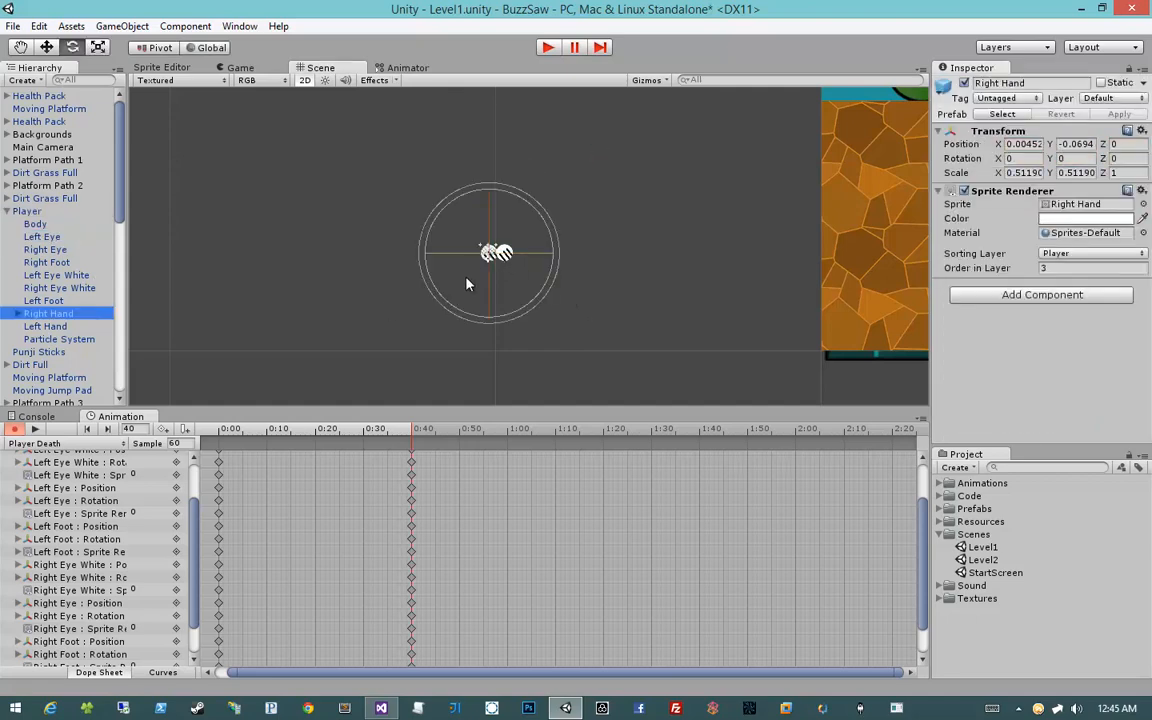
key("w")
left_click_drag(499, 262, 393, 278)
key("e")
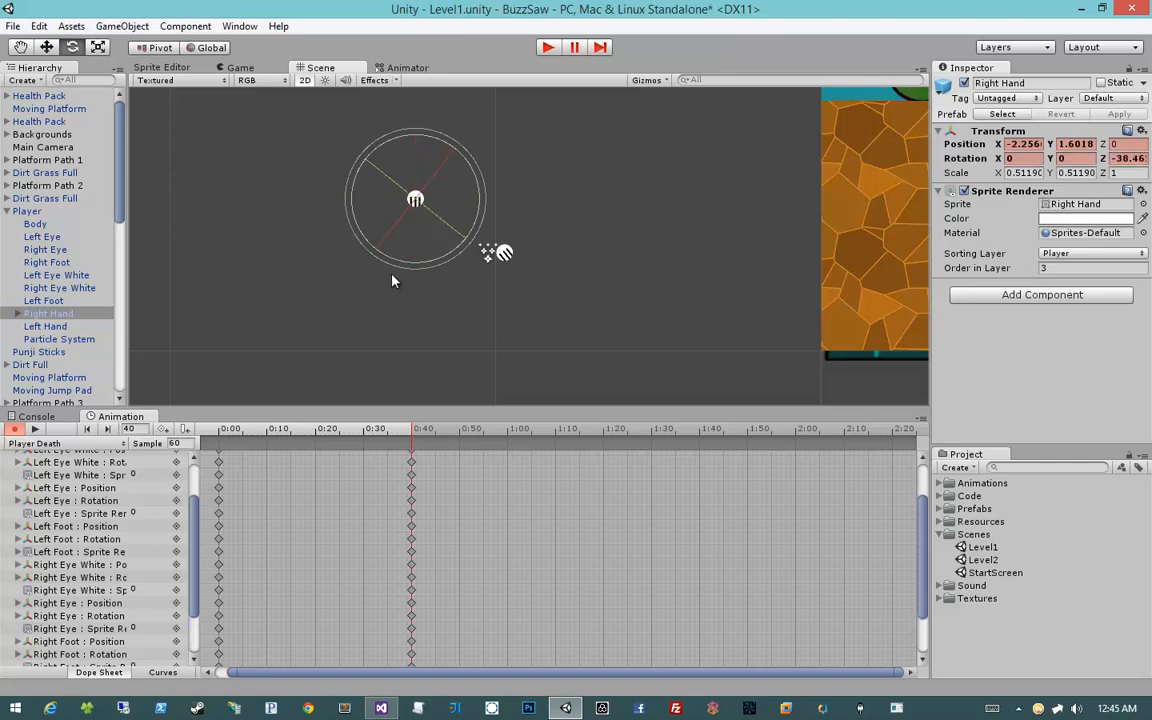
Set the Right Hand's sprite colour alpha to 0 at frame 40.
left_click(1085, 218)
left_click_drag(1043, 499, 1004, 497)
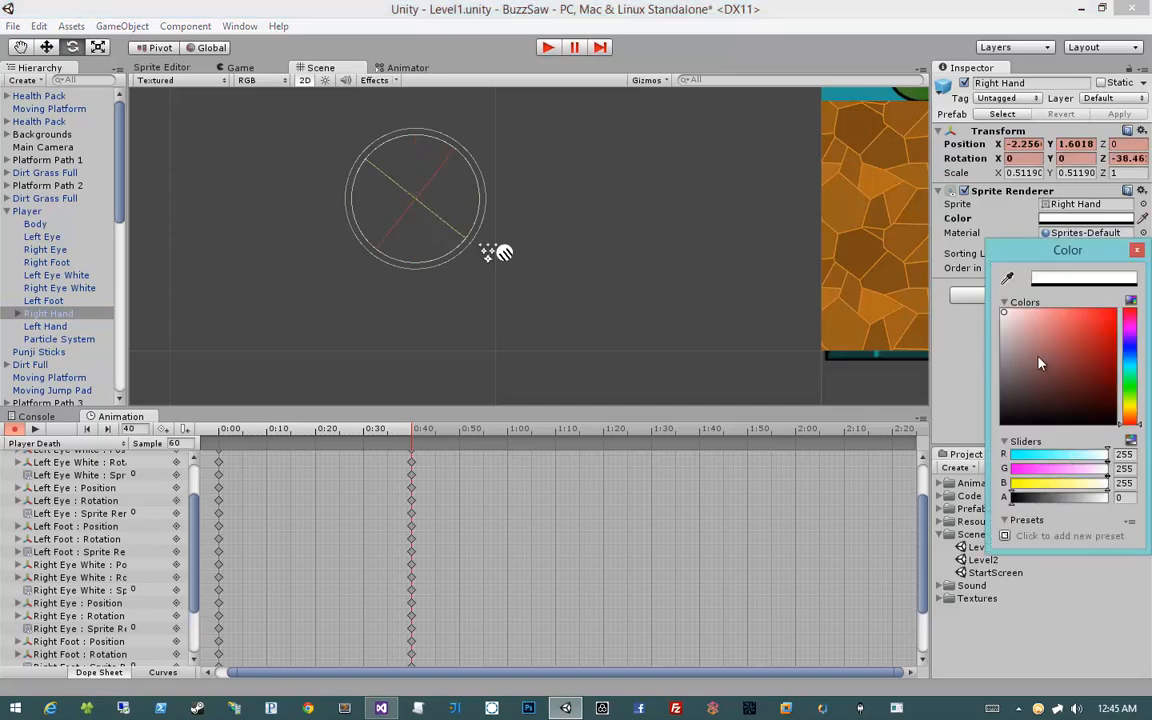
left_click(1136, 250)
At frame 40, move the Left Hand to about X 2.62, Y -1.19 and rotate it to about -45° on Z only.
left_click(76, 328)
key("w")
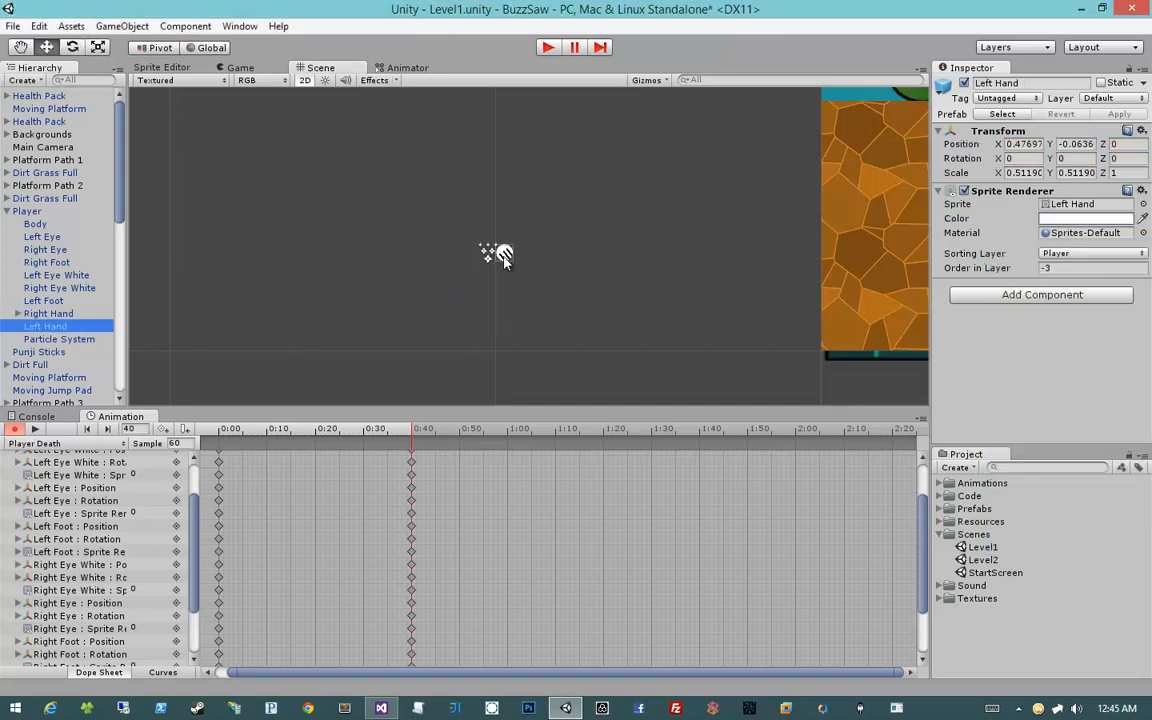
left_click_drag(502, 252, 573, 290)
key("r")
key("e")
left_click_drag(604, 336, 524, 358)
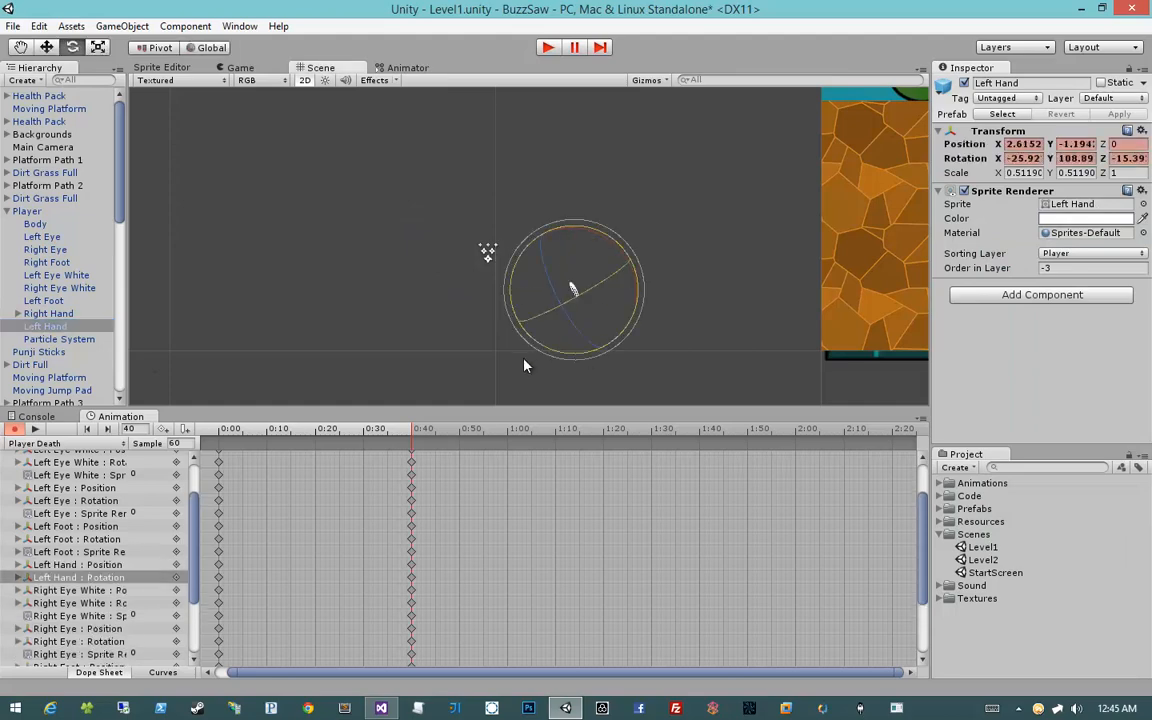
key("ctrl+z")
left_click_drag(606, 341, 506, 361)
Fade out the Left Hand at frame 40 by setting its sprite colour's alpha to 0.
left_click(1087, 218)
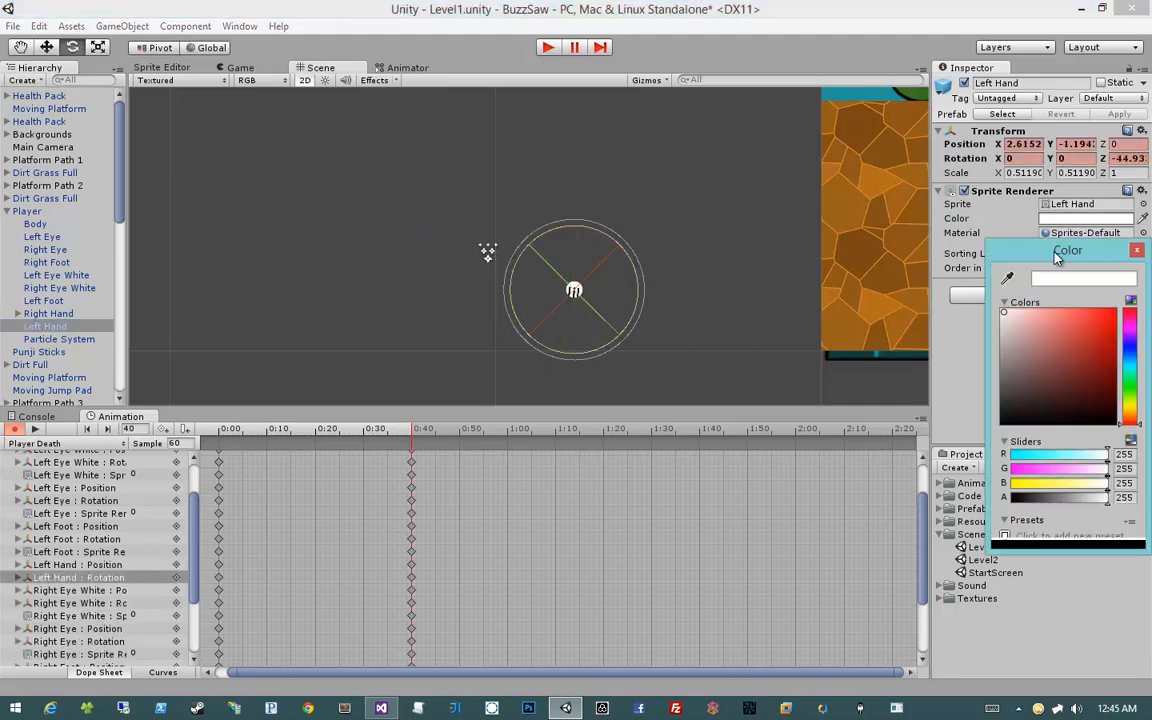
left_click_drag(1106, 497, 1010, 497)
left_click(1138, 251)
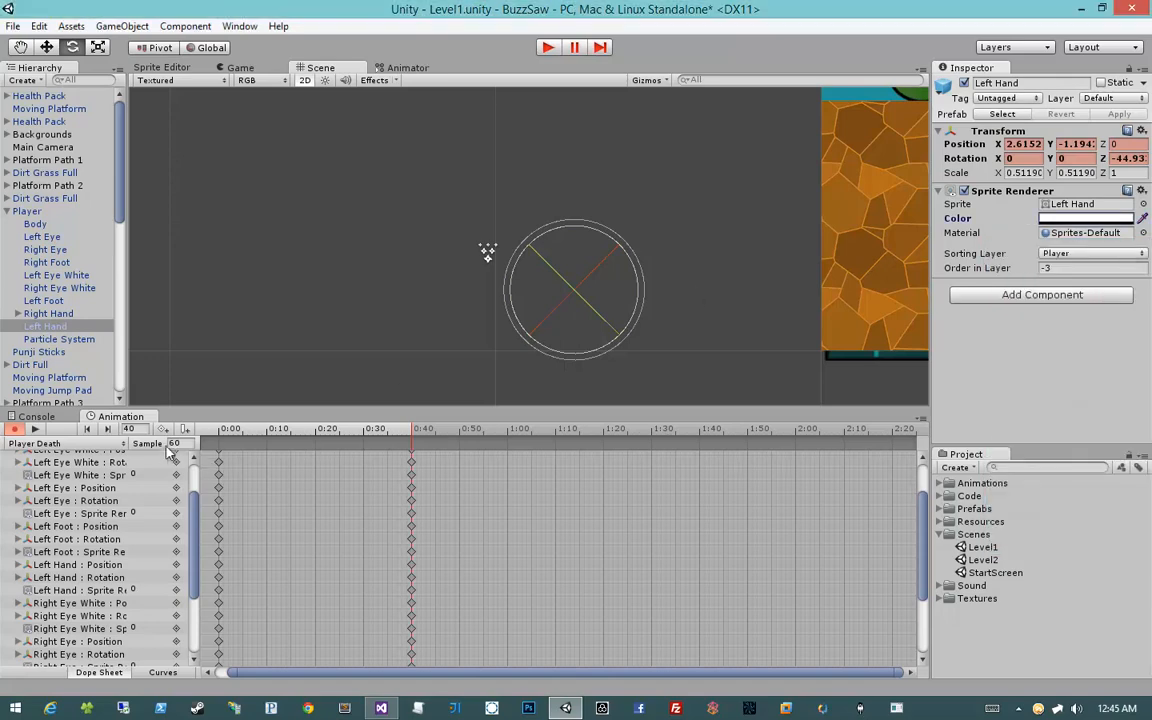
Preview the Player Death animation, move the Left Foot's frame 40 position closer in to about X 1.61, Y -1.84, and replay it.
left_click(36, 429)
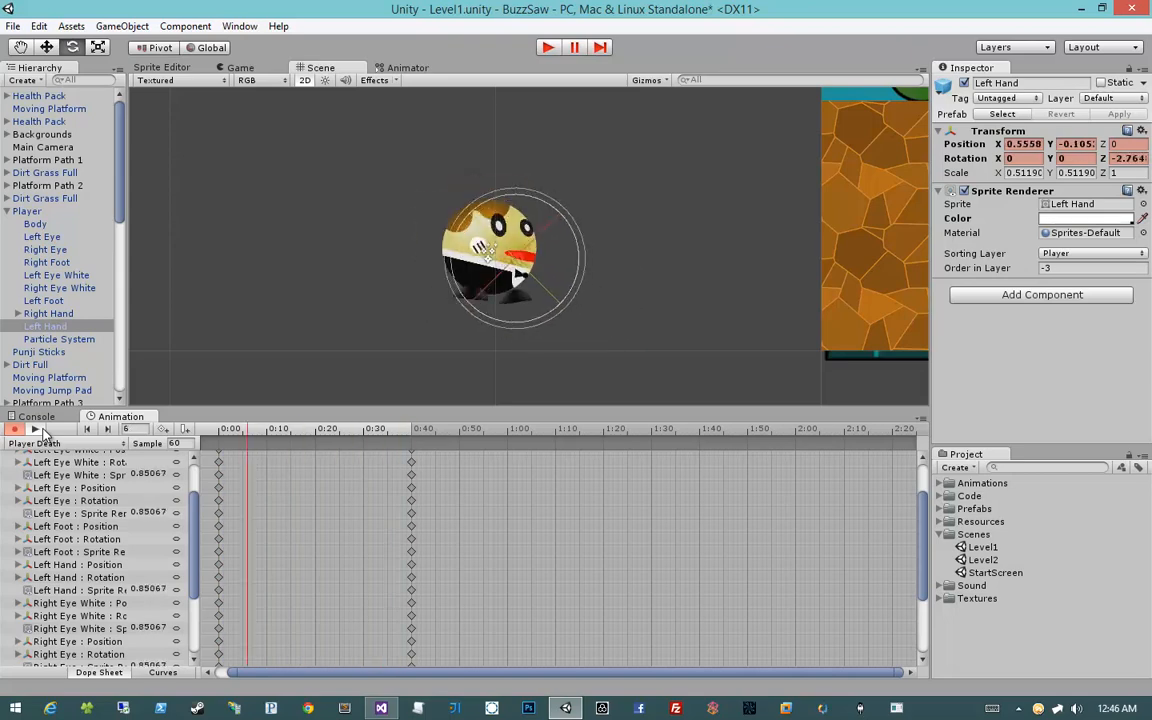
left_click(38, 429)
left_click(563, 329)
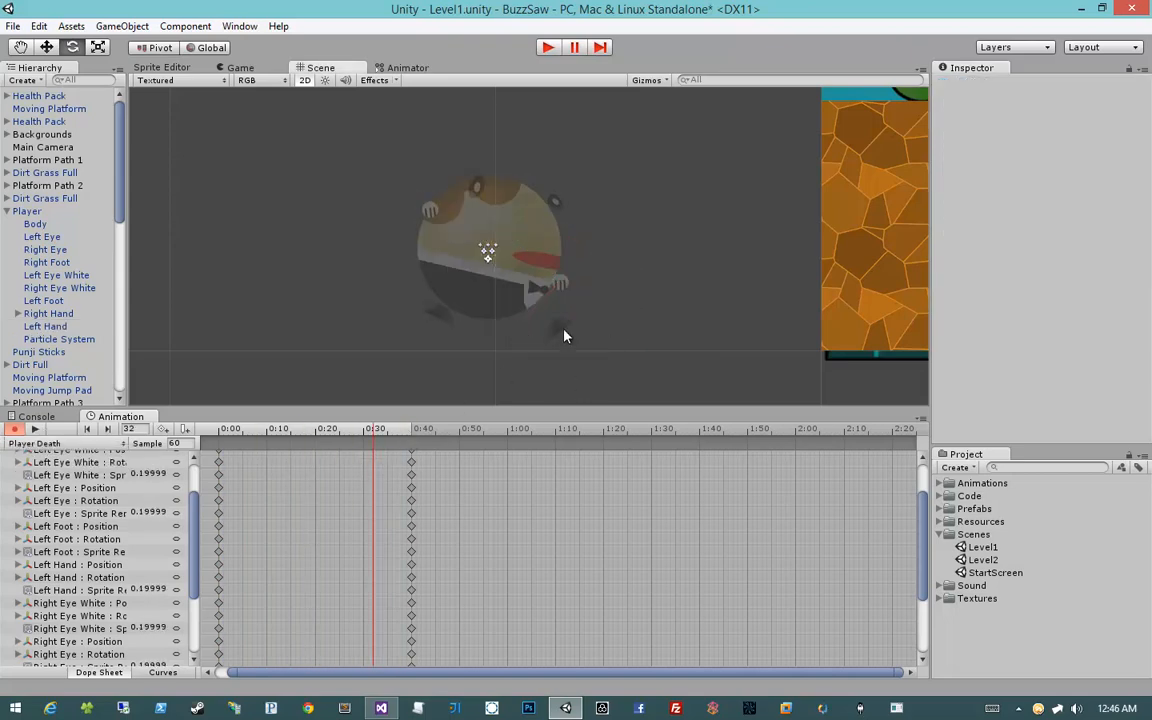
left_click(560, 333)
left_click_drag(382, 428, 417, 431)
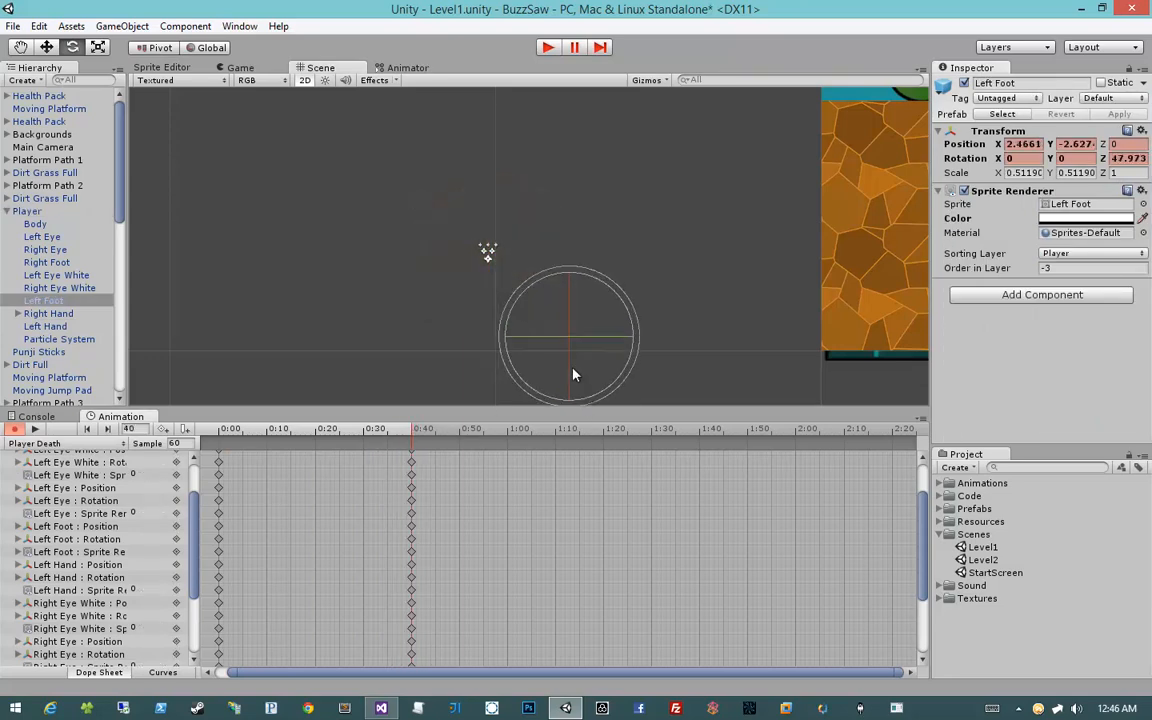
key("w")
left_click_drag(572, 342, 540, 318)
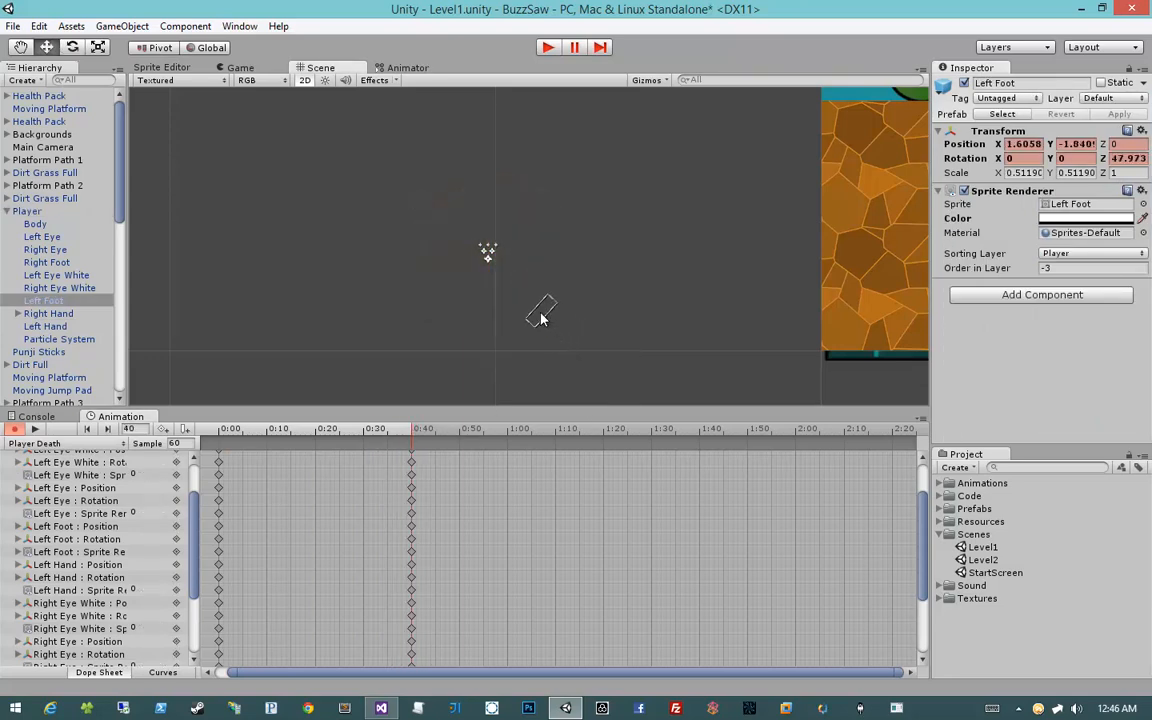
left_click(35, 428)
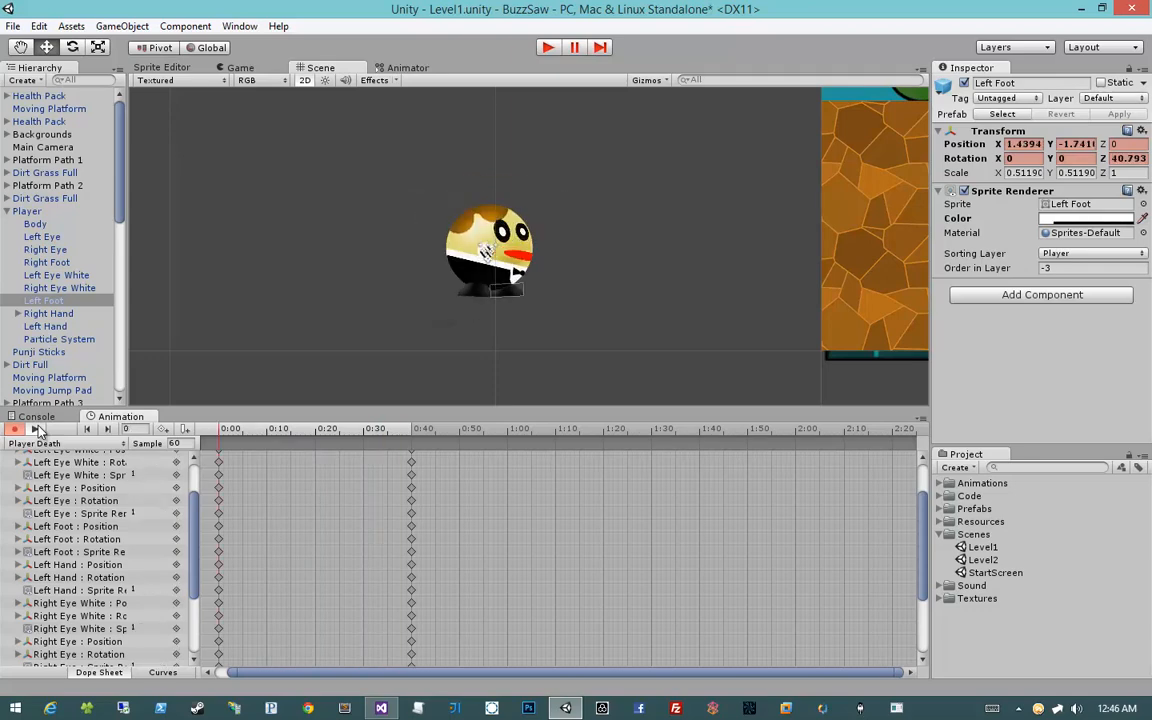
left_click(38, 427)
Enlarge the animation timeline to show every curve and move all the frame 40 keyframes to frame 30.
scroll(357, 531, "up", 3)
scroll(357, 531, "down", 3)
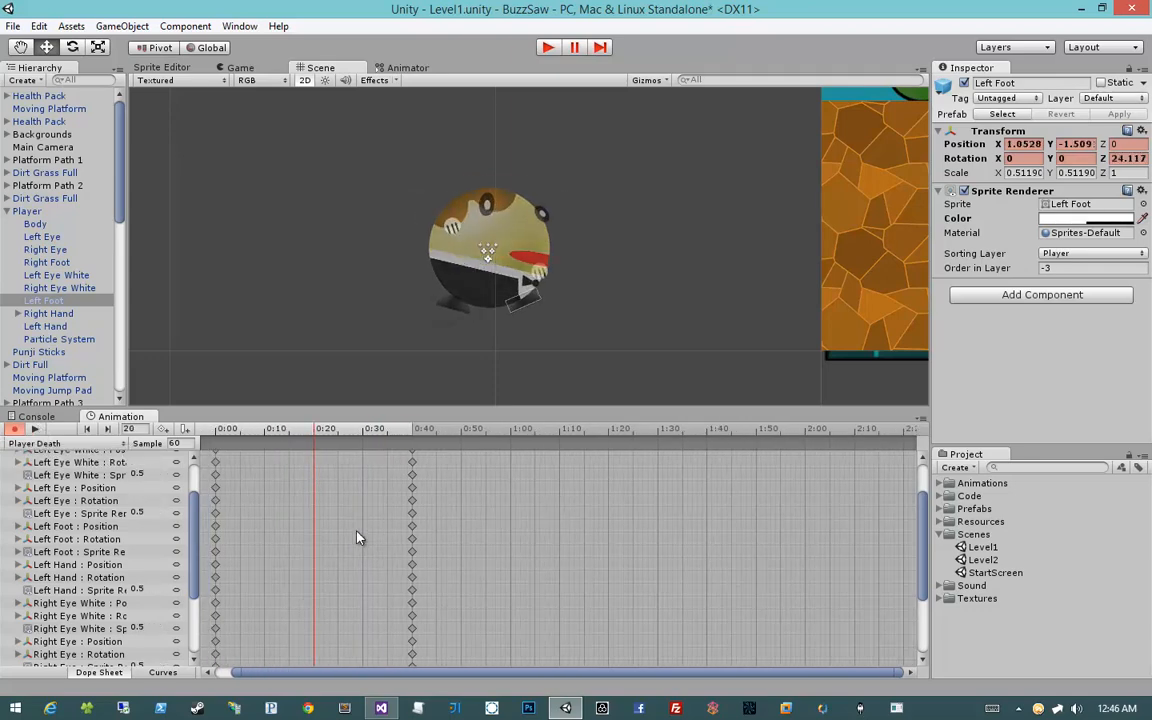
scroll(357, 538, "down", 2)
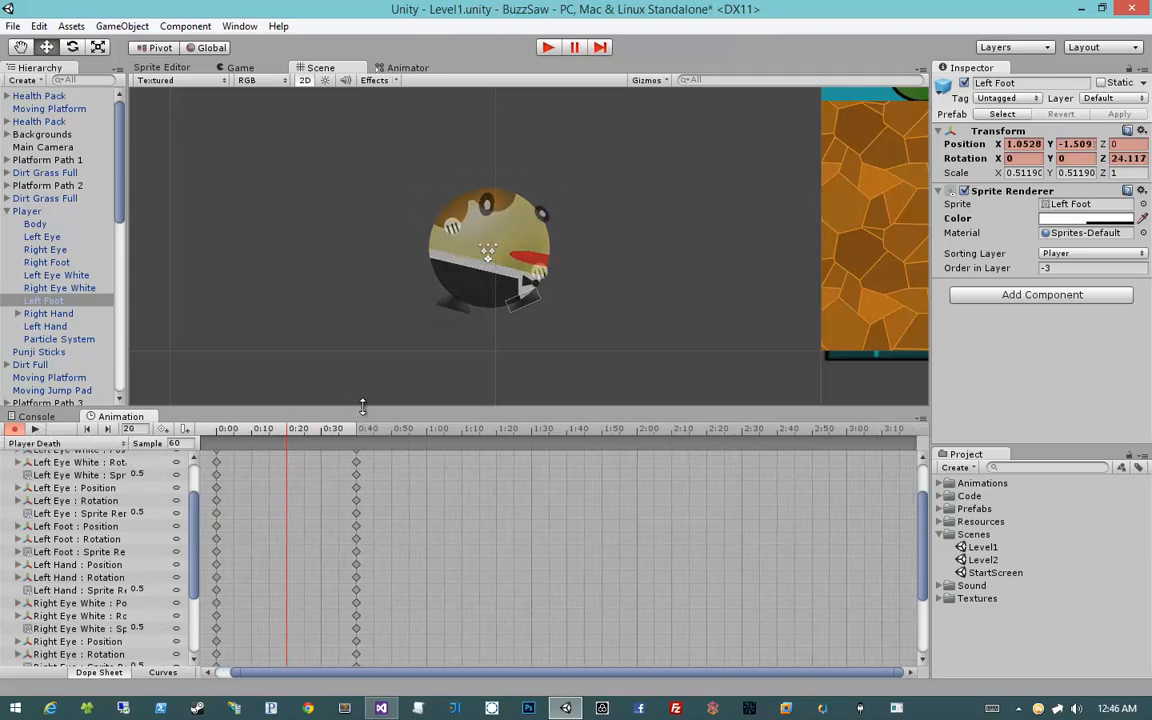
left_click_drag(362, 405, 394, 232)
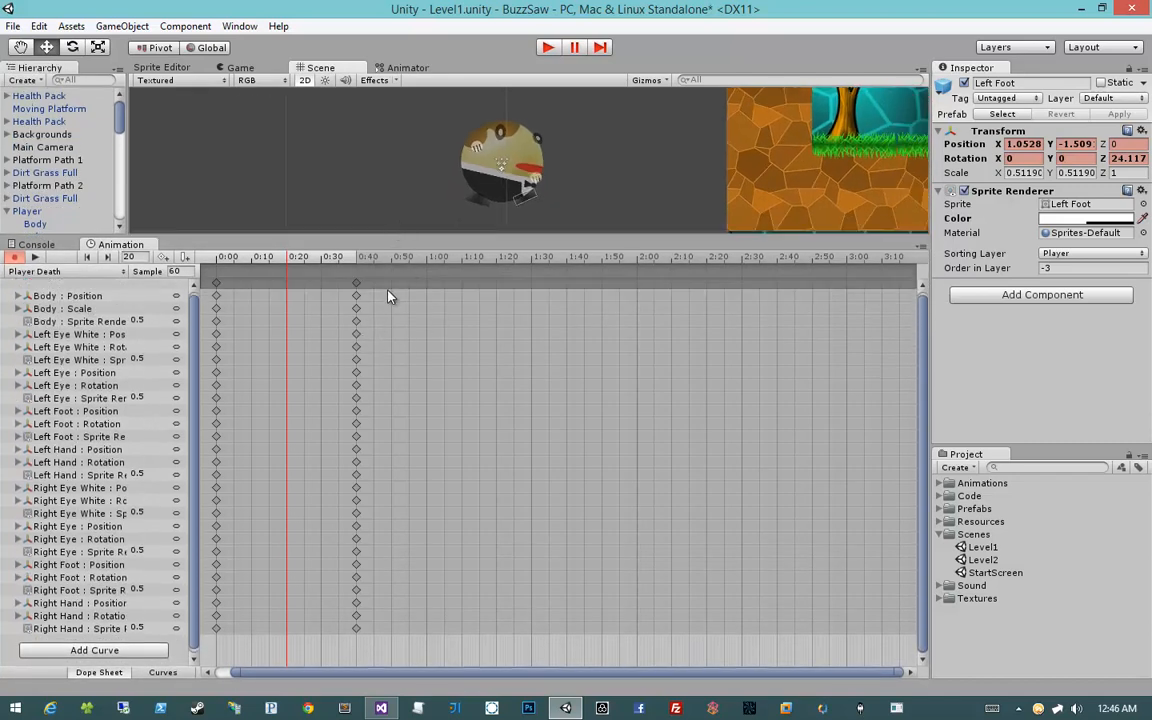
left_click_drag(386, 288, 357, 640)
left_click_drag(355, 285, 319, 292)
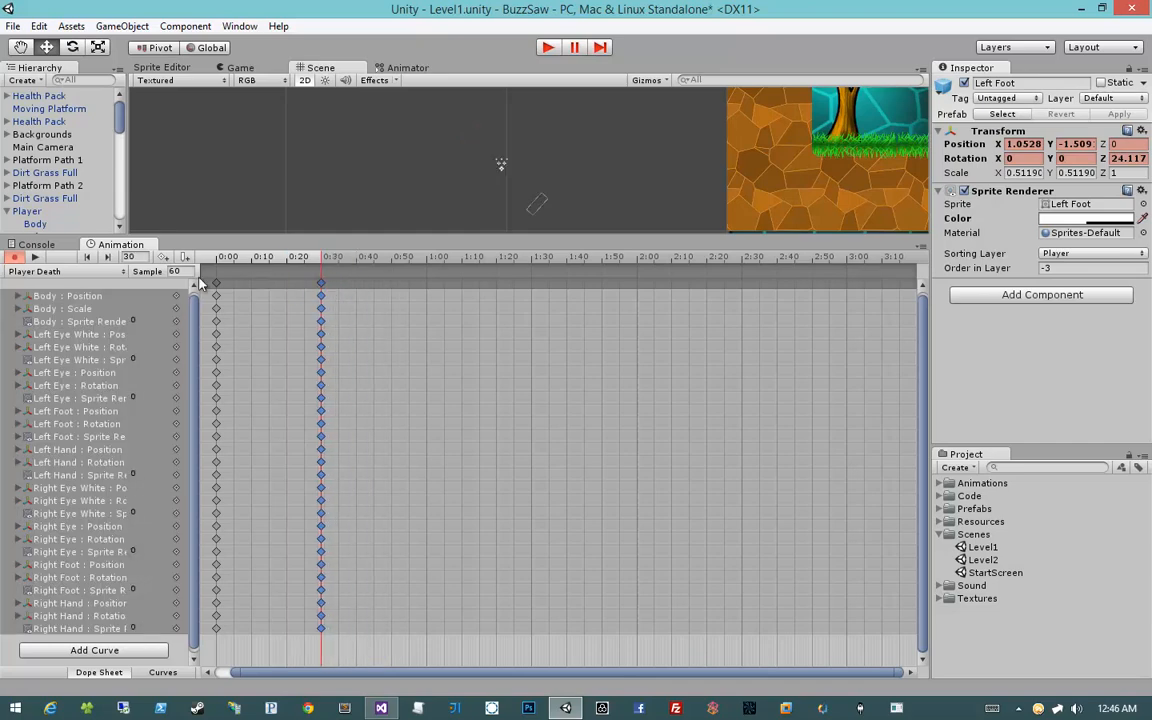
Preview the death animation, shorten it further by moving its end keyframes to about frame 23, and play it again.
left_click(35, 257)
left_click(38, 258)
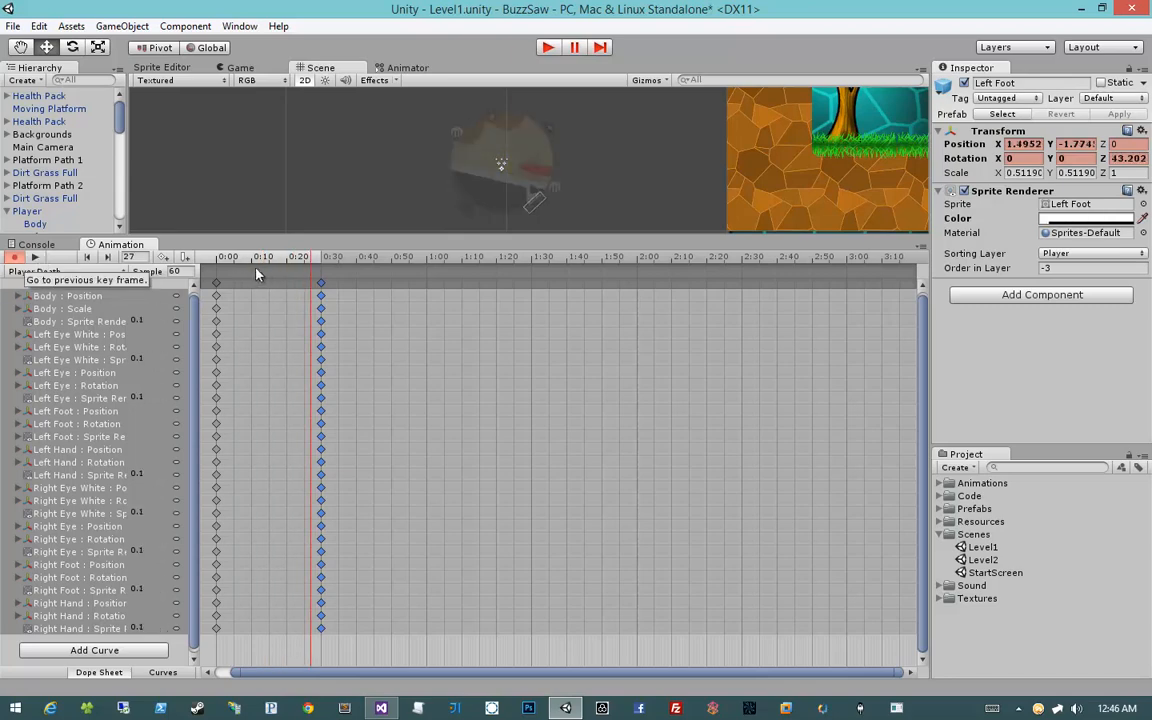
left_click_drag(321, 283, 297, 284)
left_click(38, 258)
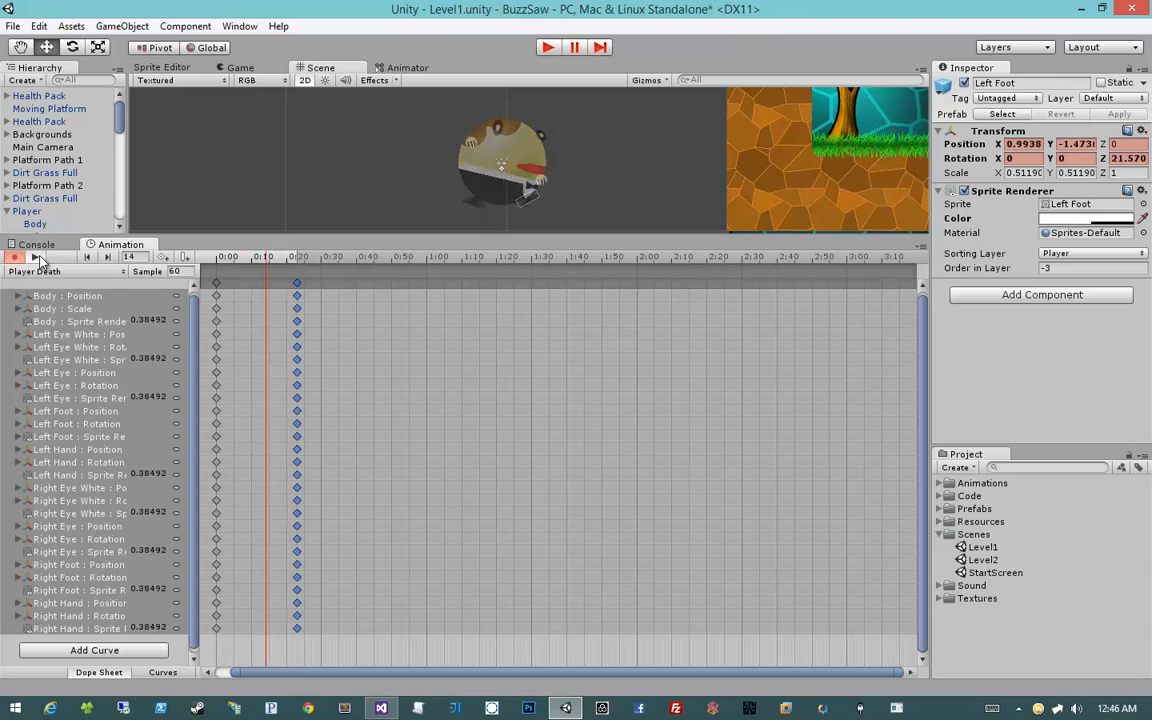
left_click(38, 258)
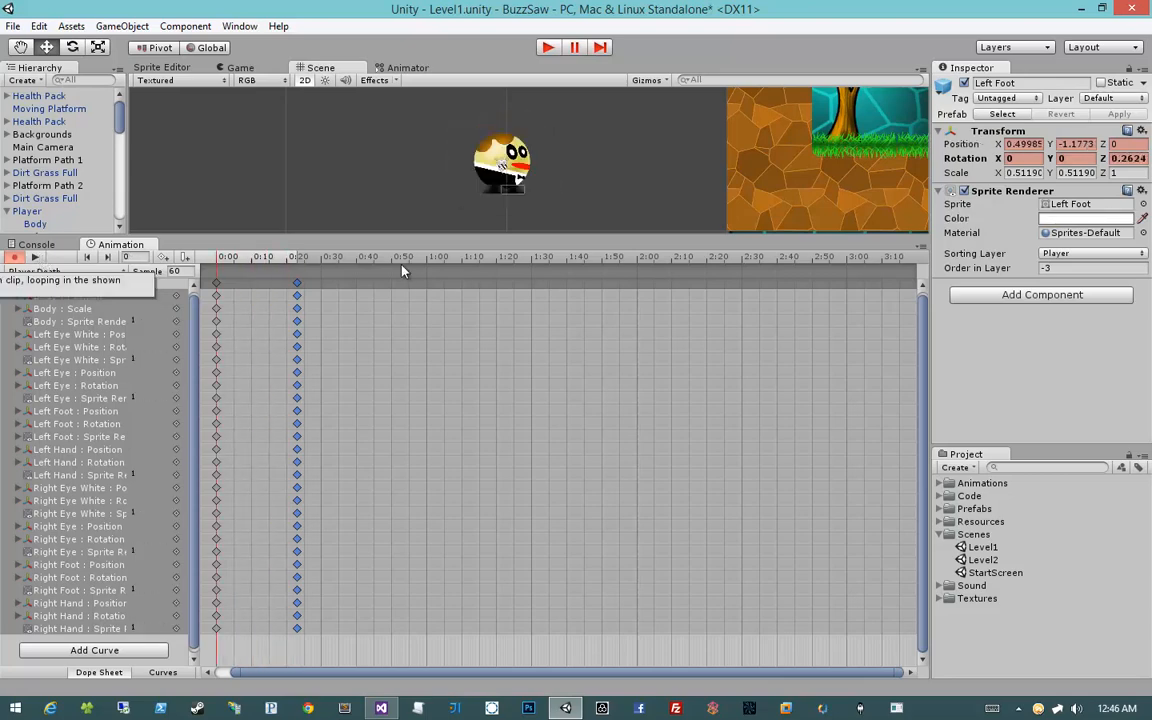
Shrink the animation timeline to give the scene more room, preview the Player Death animation and return it to frame 0.
left_click_drag(398, 262, 193, 263)
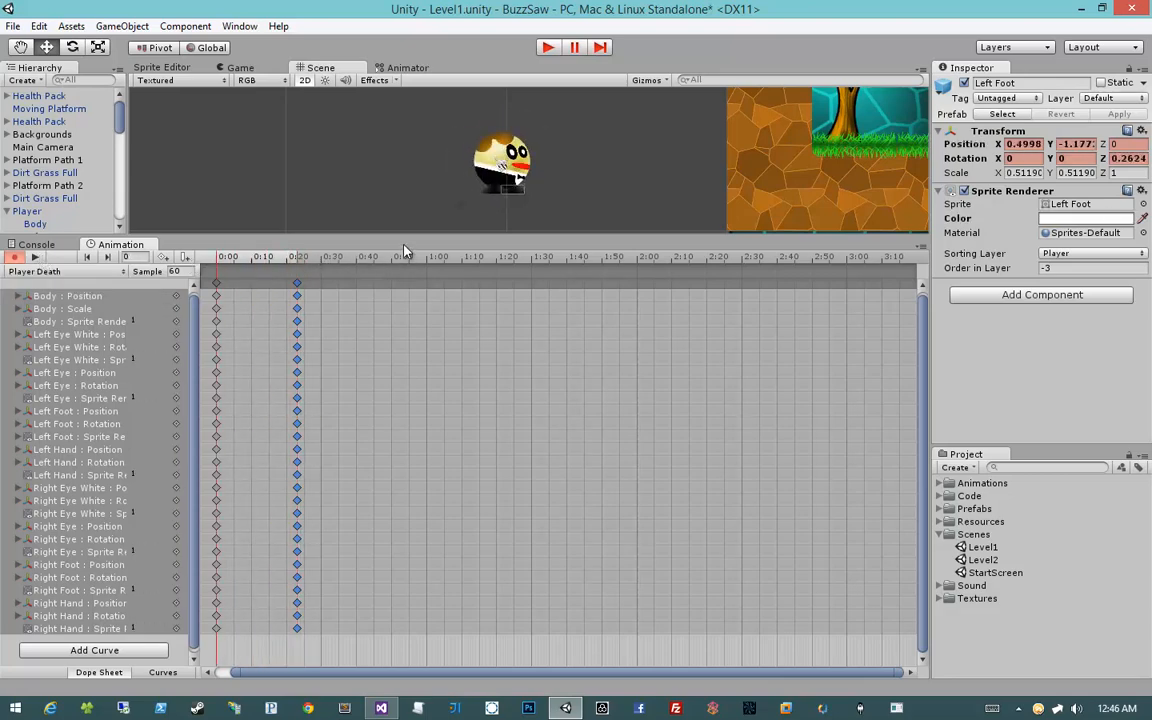
left_click_drag(366, 236, 470, 459)
scroll(137, 597, "up", 2)
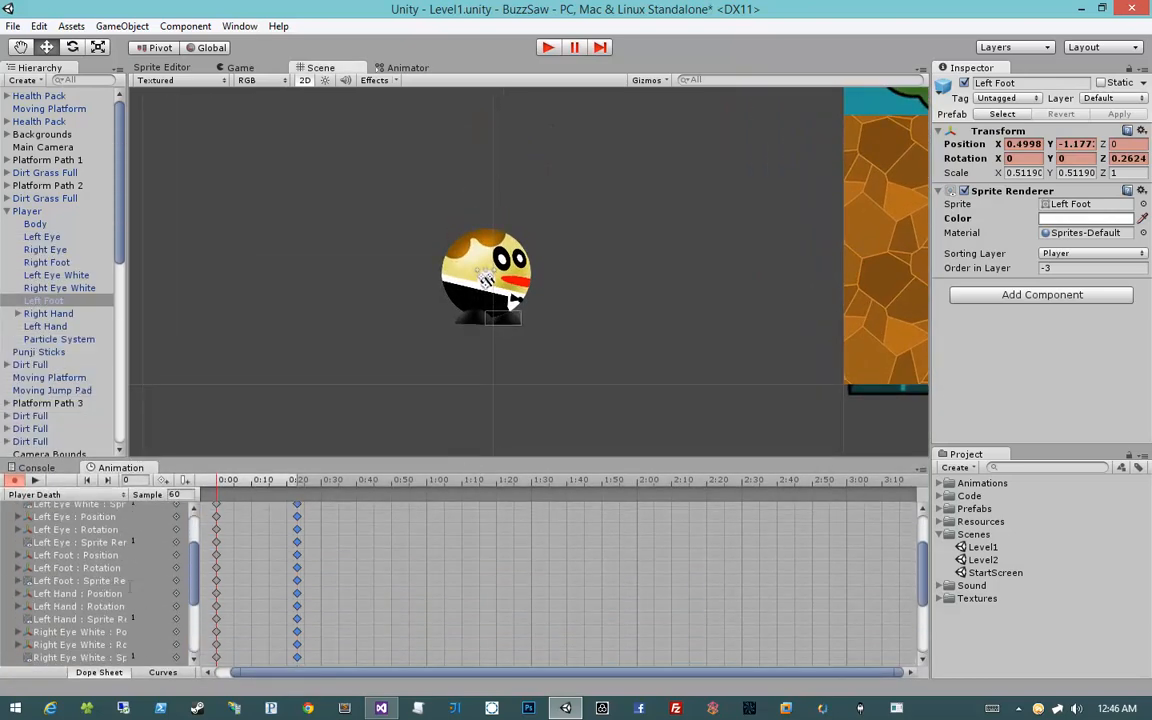
left_click(135, 672)
left_click(99, 673)
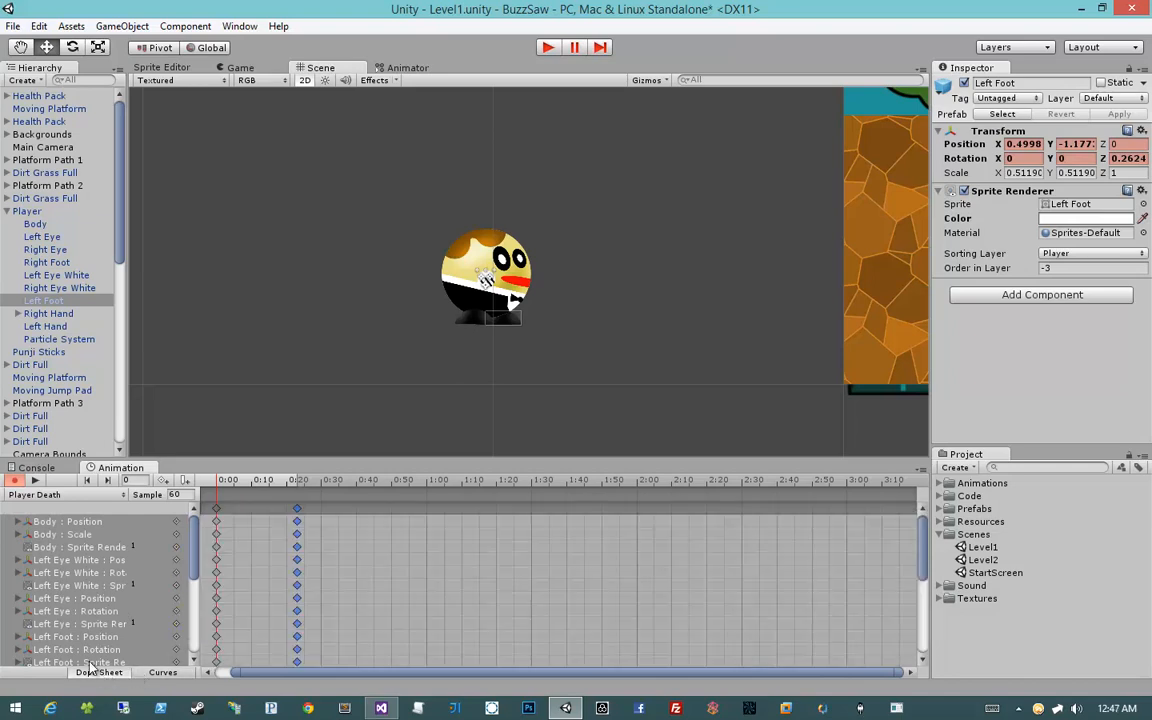
left_click(36, 481)
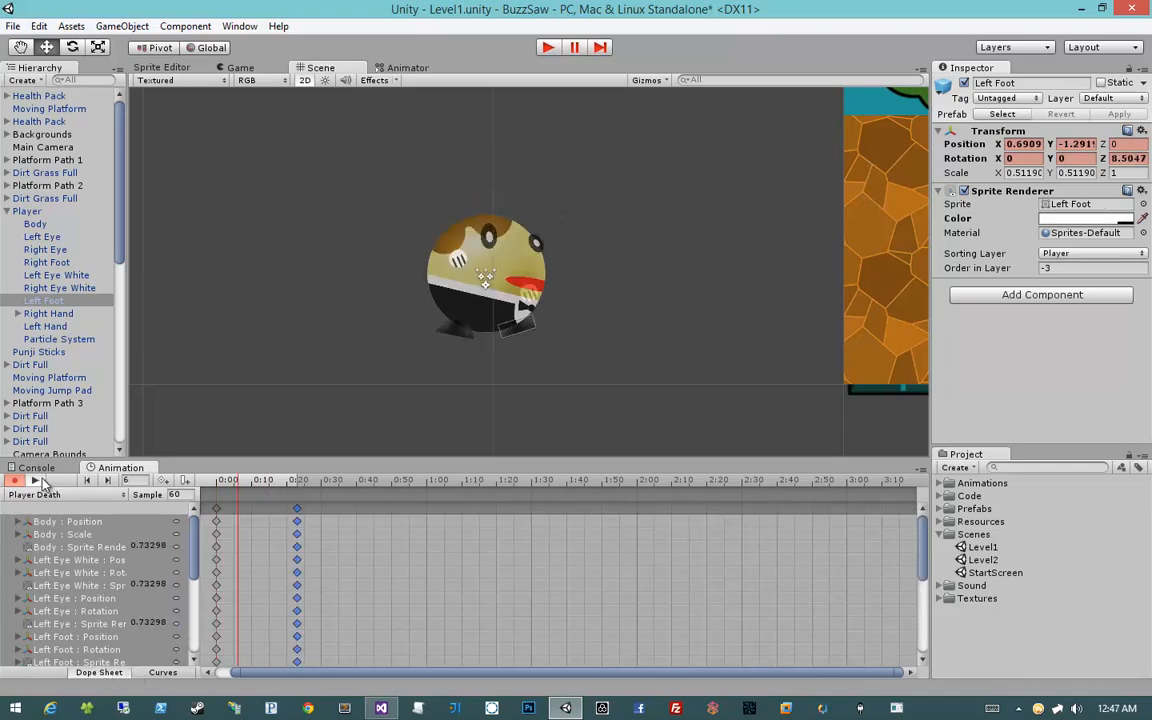
left_click(616, 325)
left_click_drag(272, 482, 176, 488)
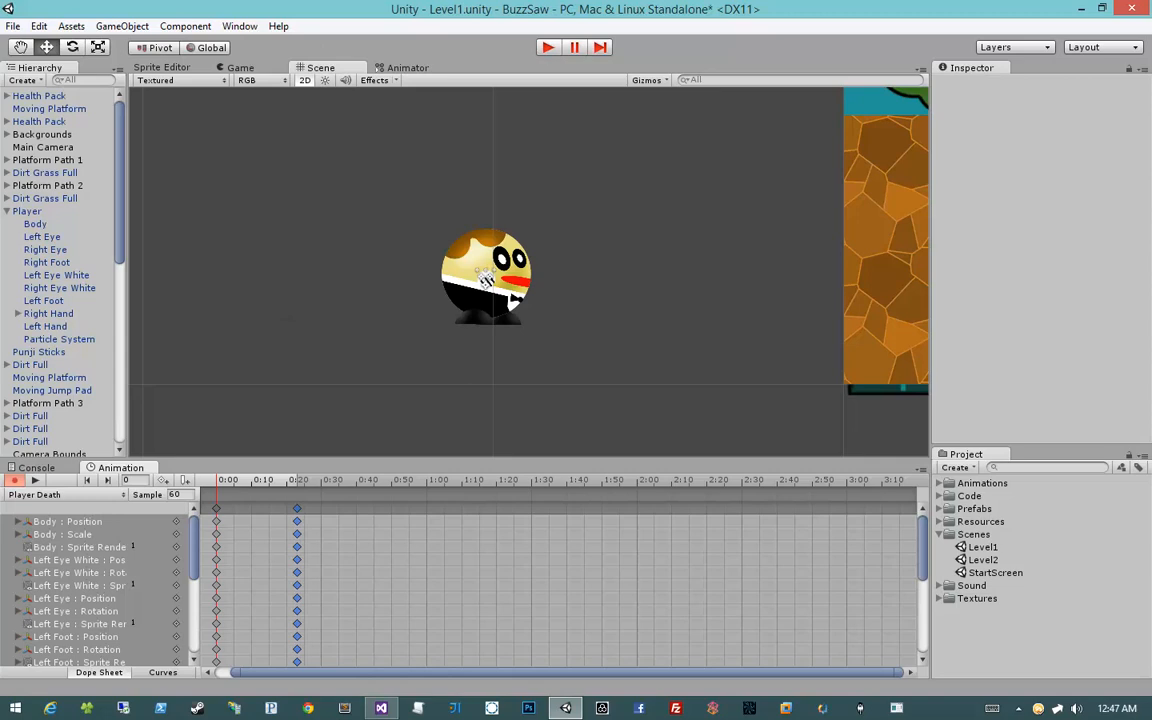
Create a new animation clip named Player Walk in the Animations folder.
left_click(60, 497)
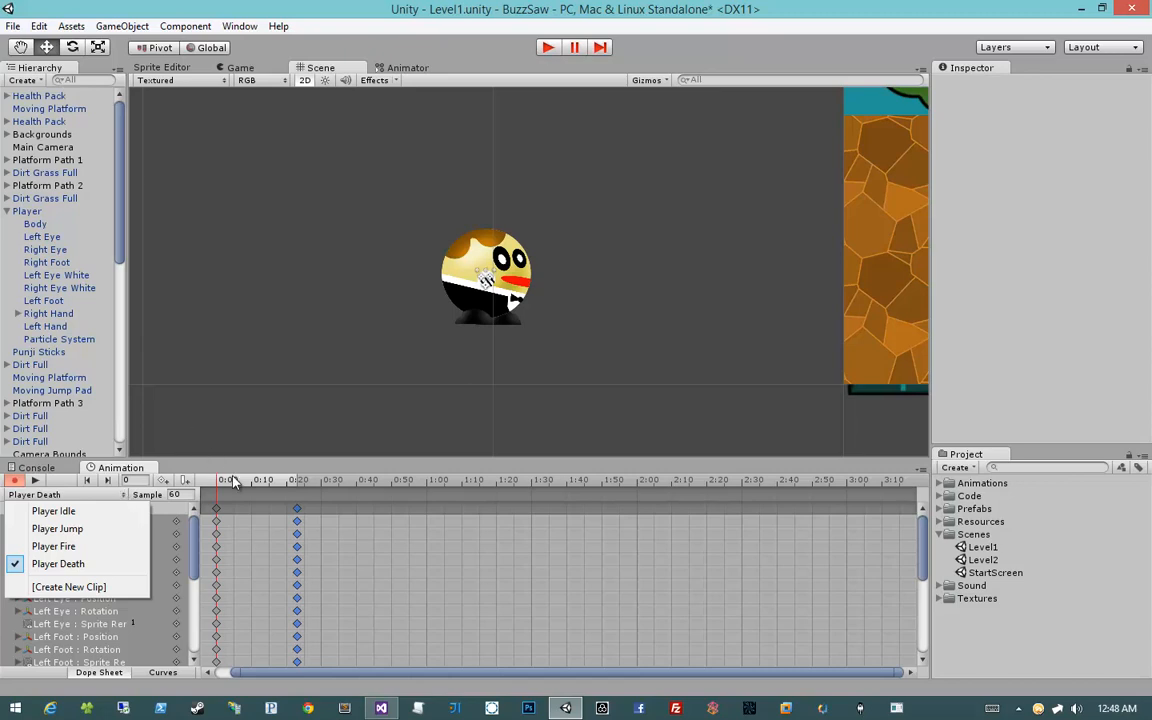
left_click_drag(232, 484, 268, 484)
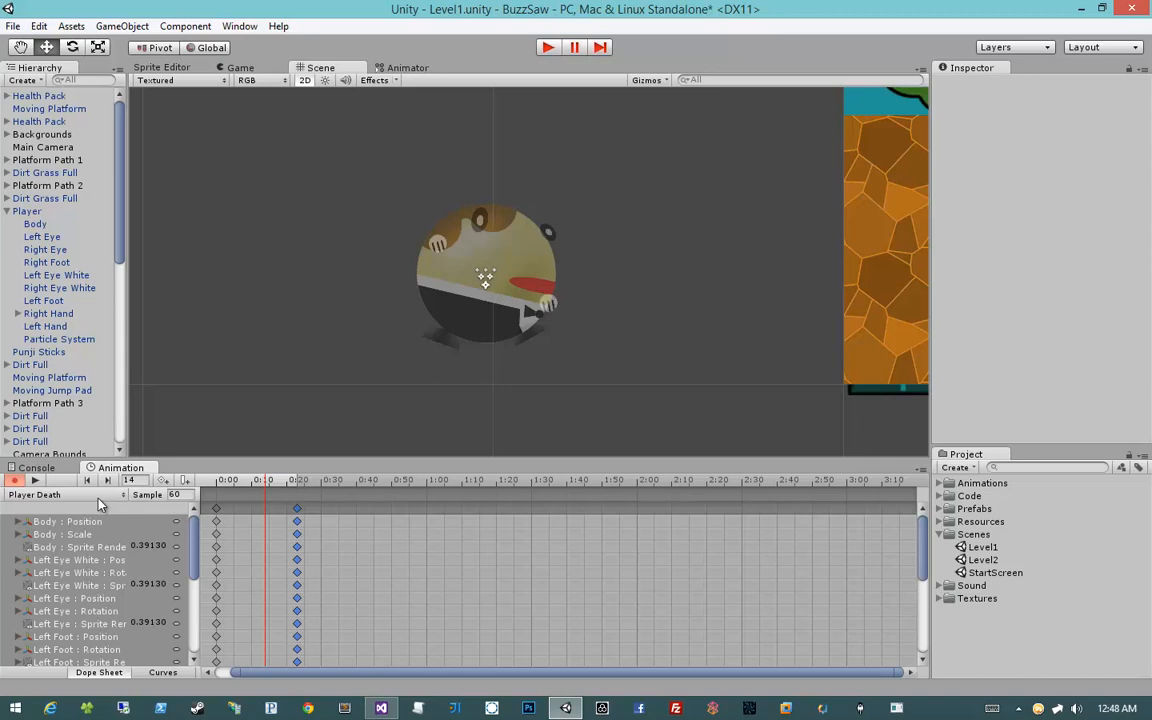
left_click(35, 496)
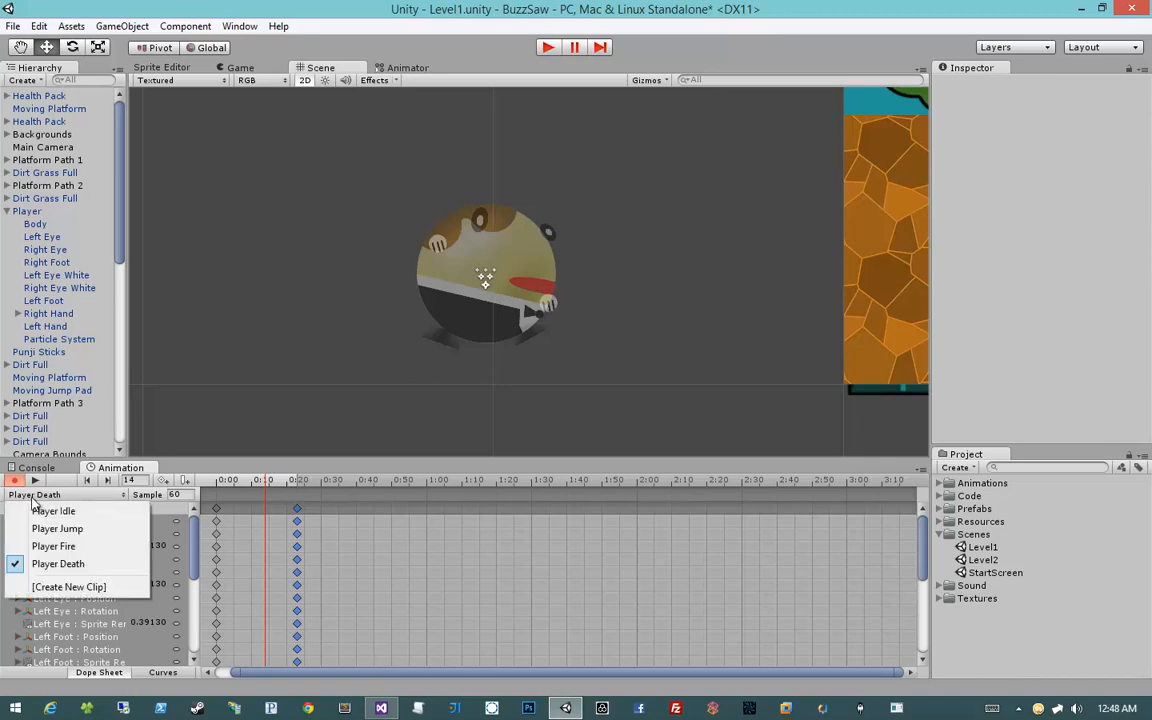
left_click(68, 587)
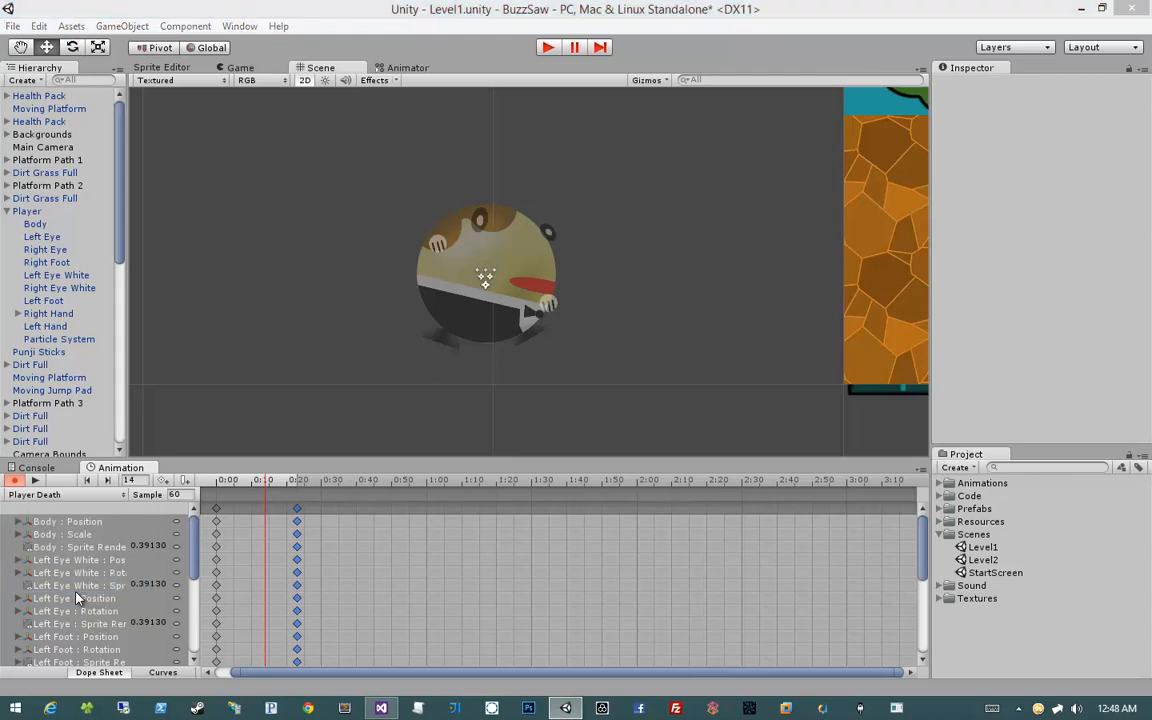
double_click(565, 246)
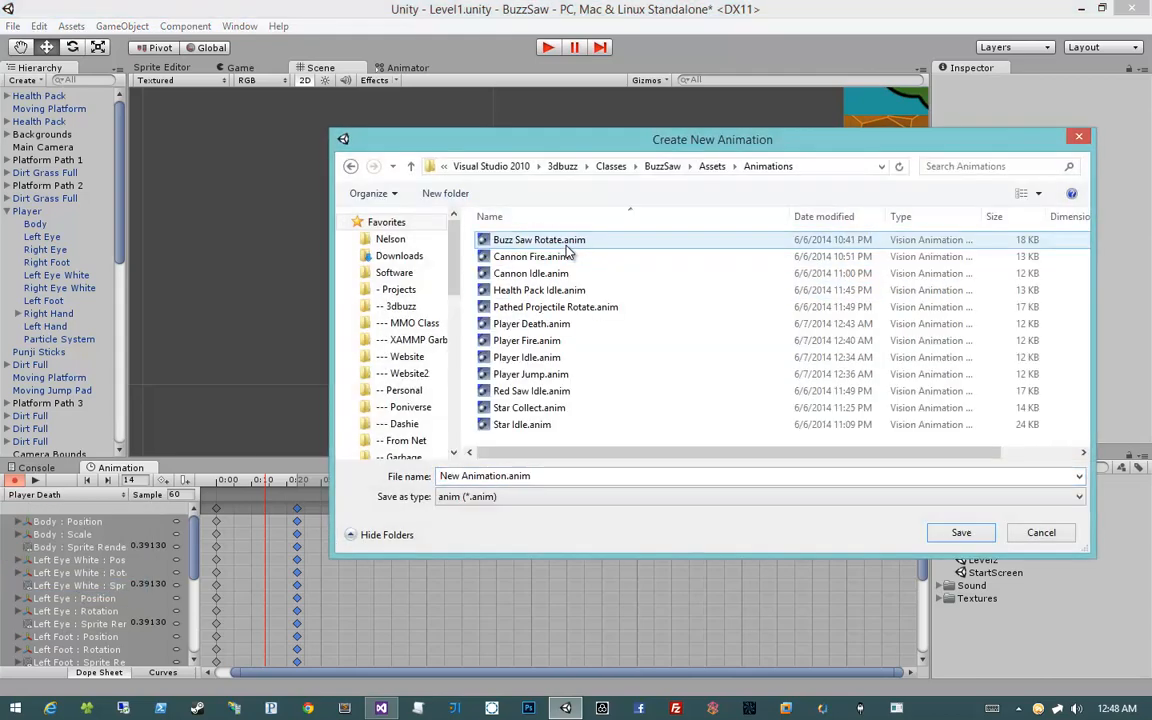
type("Player Walk")
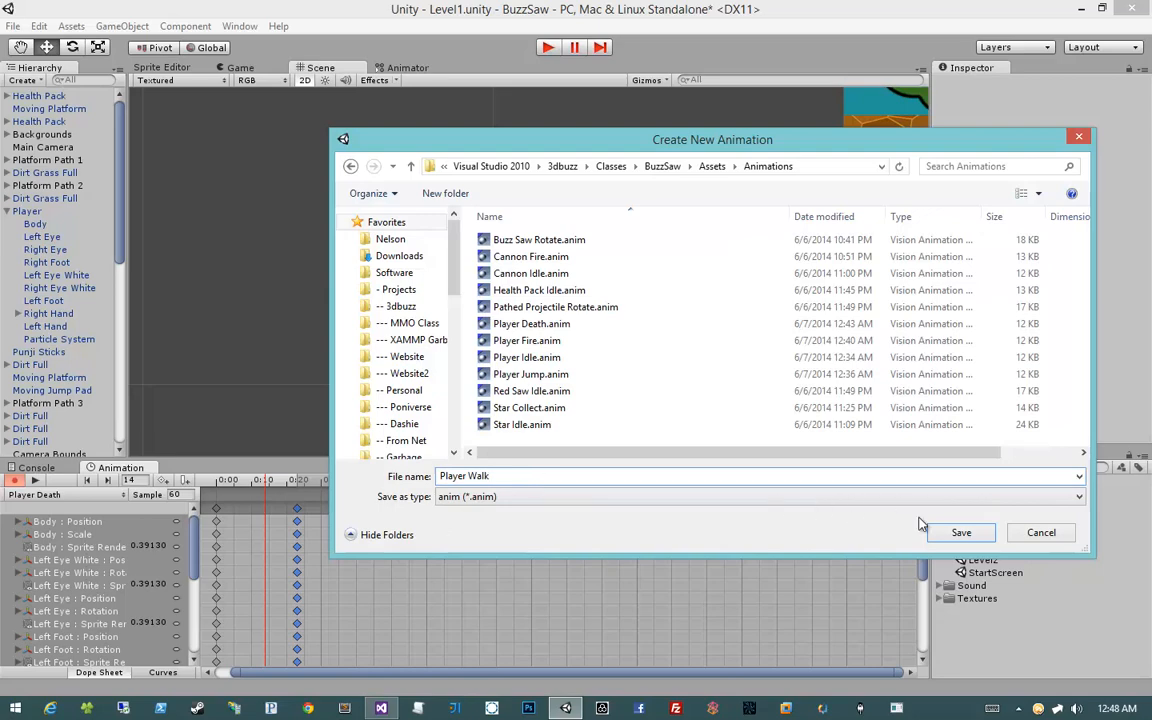
left_click(961, 532)
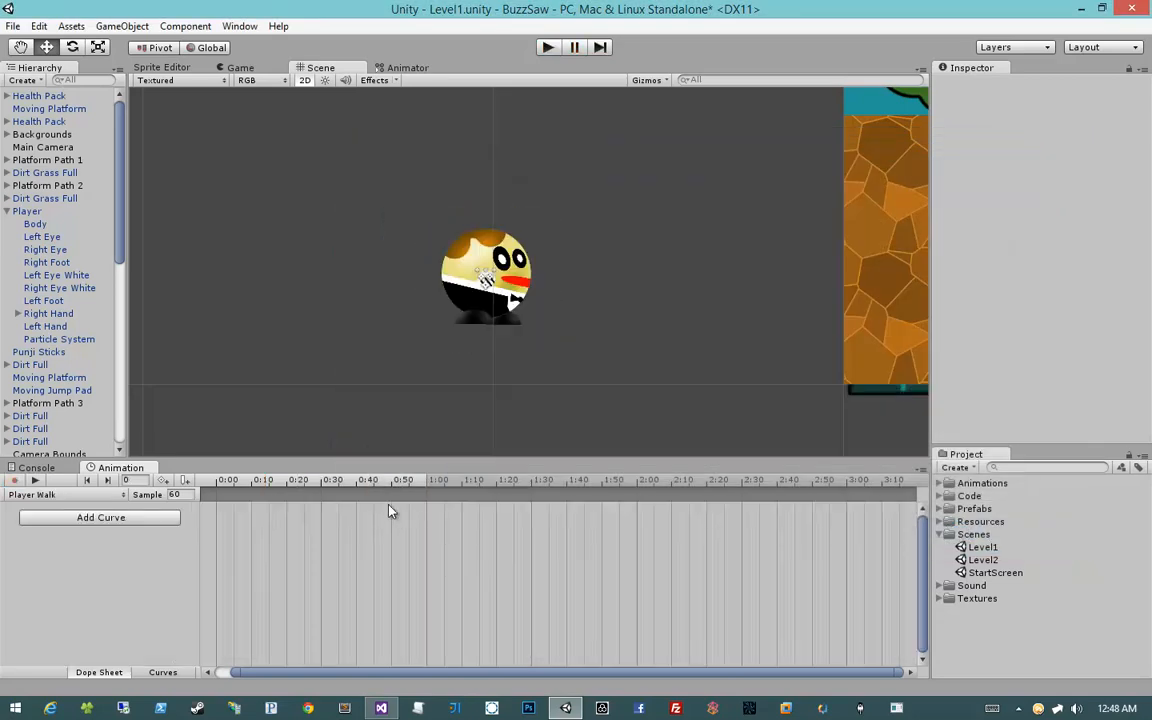
Start recording the Player Walk clip at frame 0 with the character in view.
middle_click_drag(461, 379, 462, 395)
scroll(462, 394, "up", 3)
scroll(462, 394, "down", 2)
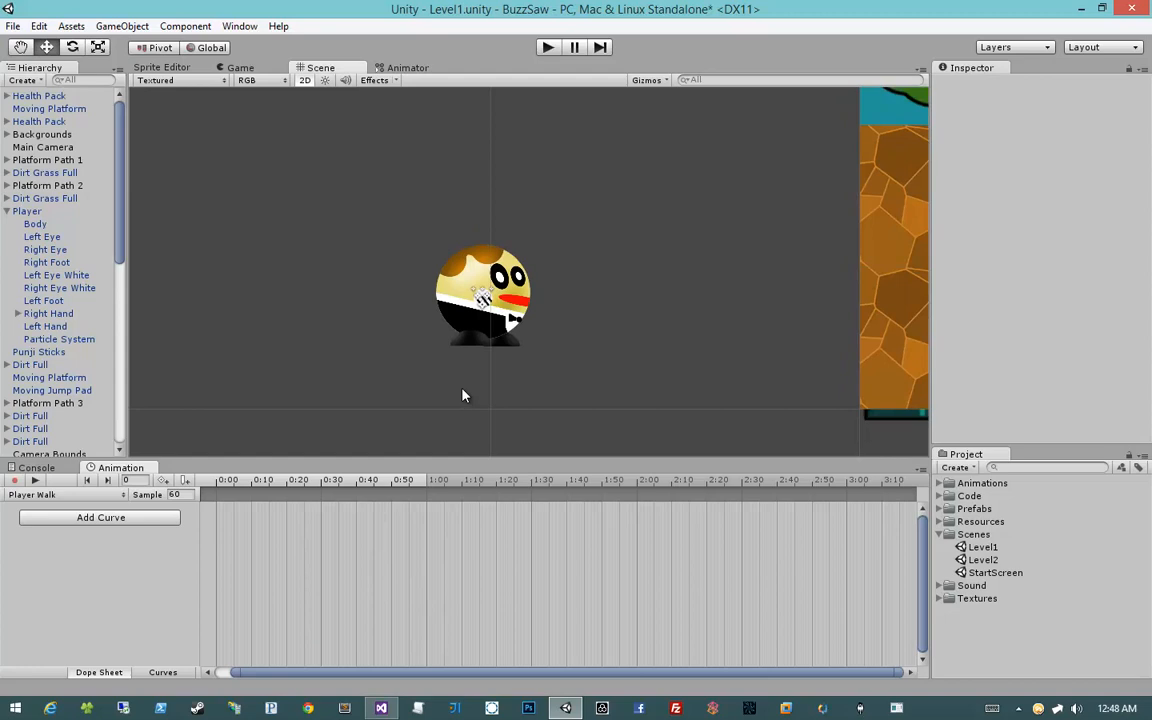
left_click(217, 484)
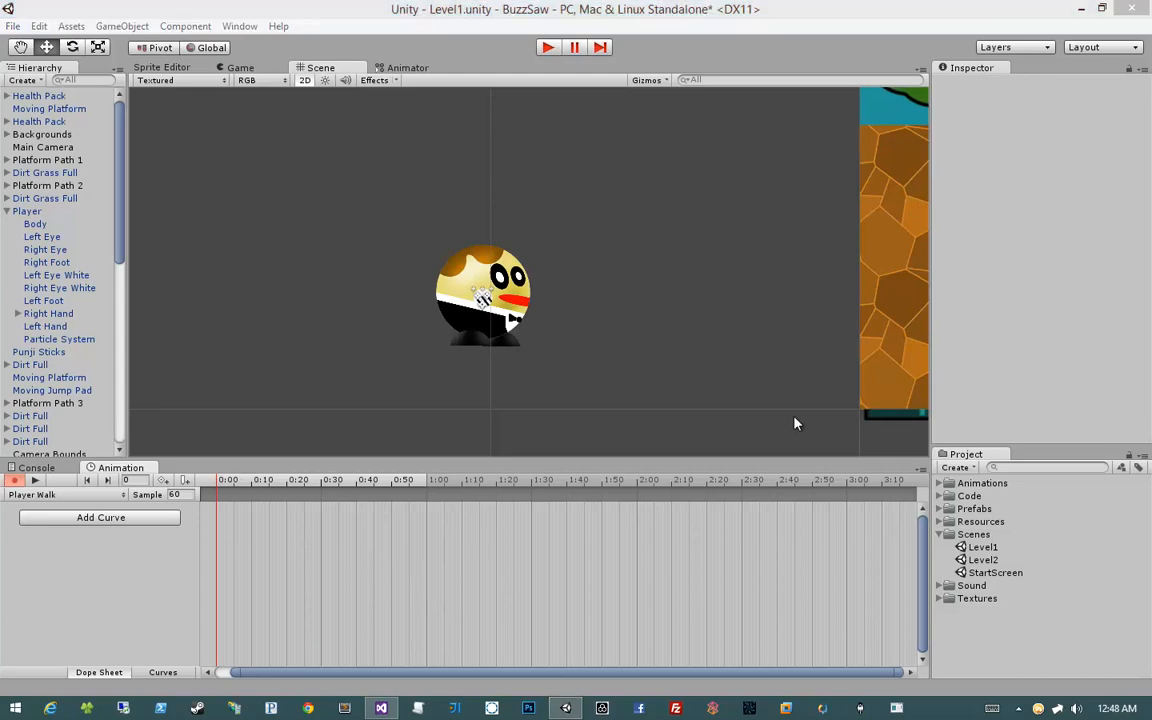
middle_click_drag(795, 424, 738, 375)
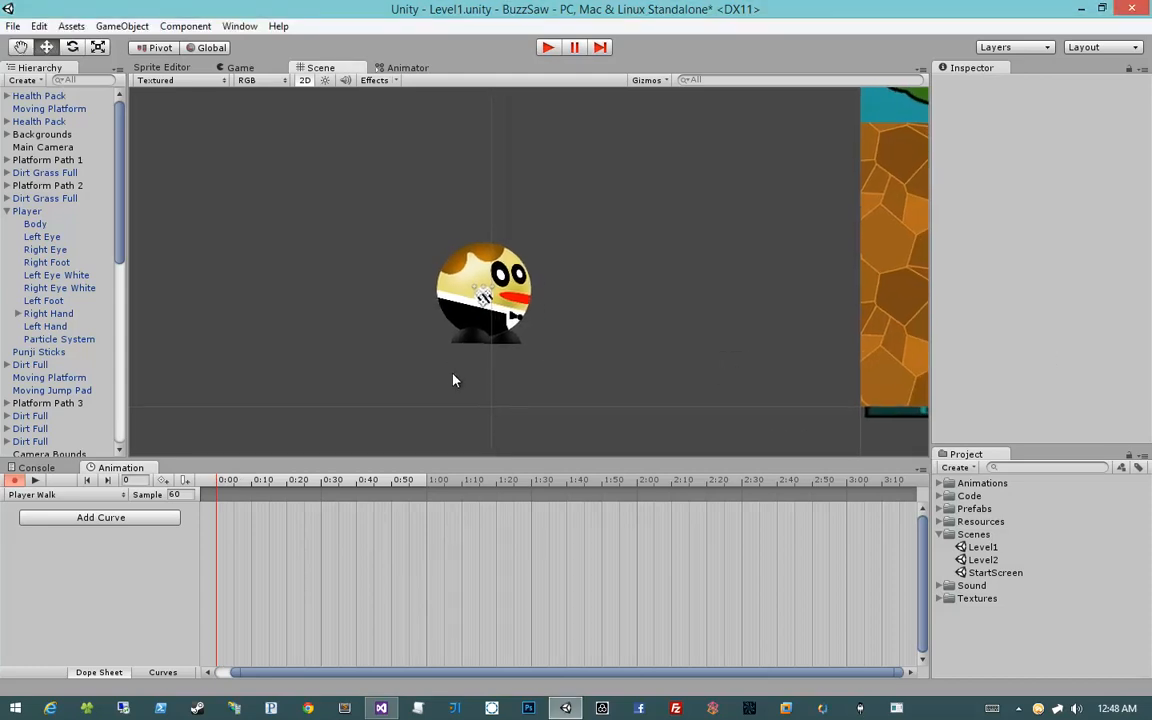
At frame 0, rotate the Left Foot to about 32° and move it forward to about X 0.74, Y -1.13.
left_click(476, 342)
left_click(420, 330)
left_click(46, 249)
left_click(62, 261)
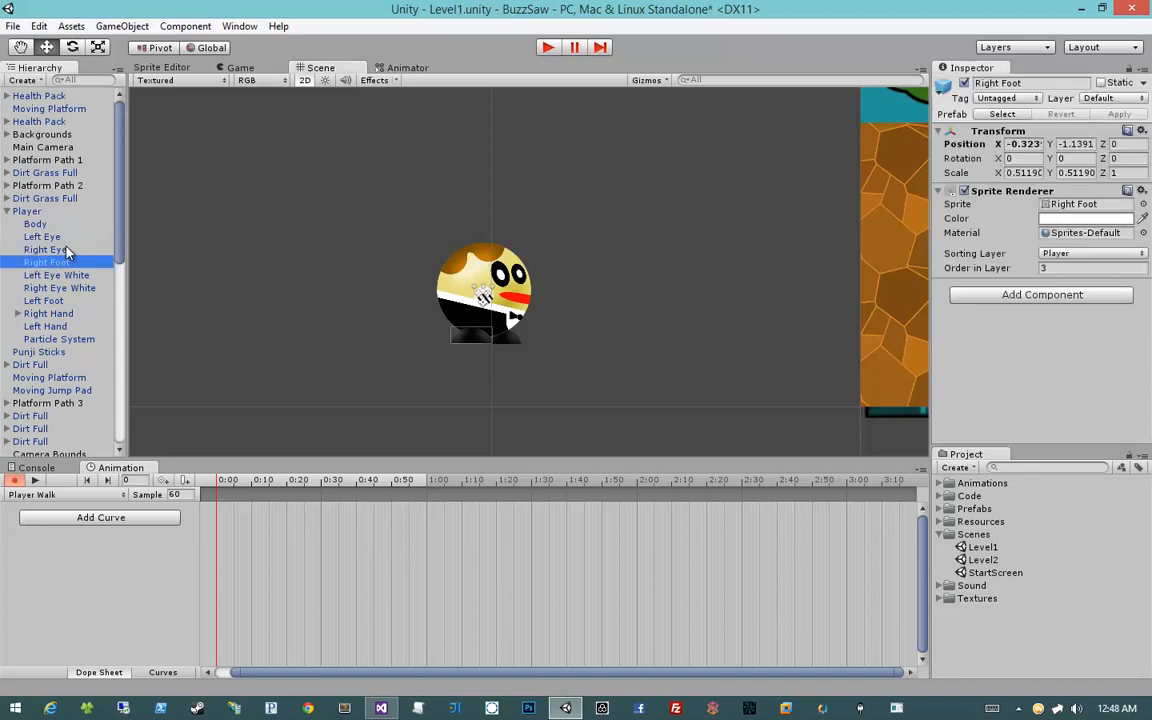
left_click(70, 326)
left_click(45, 300)
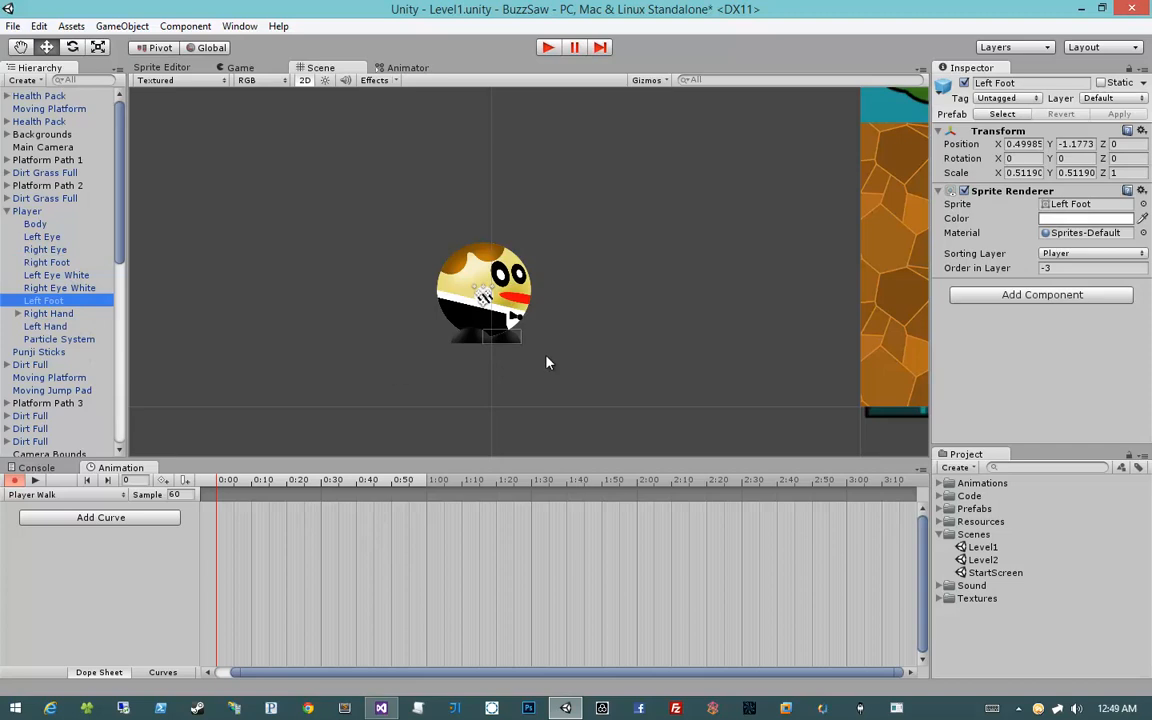
key("e")
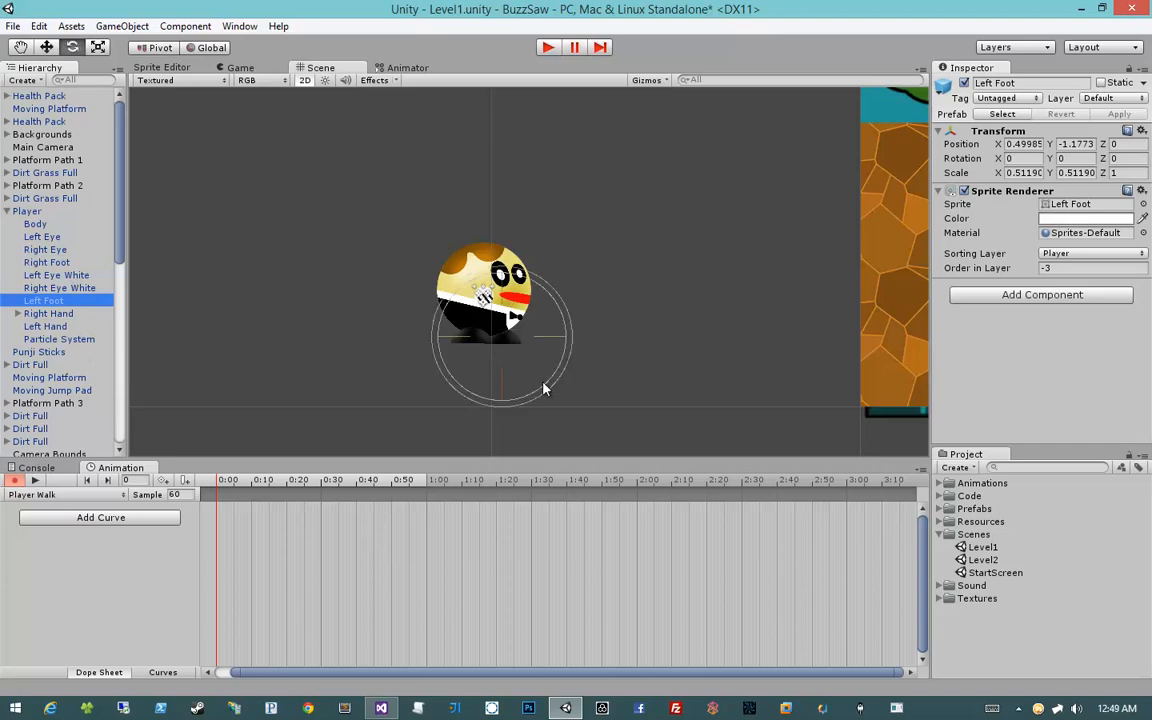
left_click_drag(545, 386, 607, 352)
key("w")
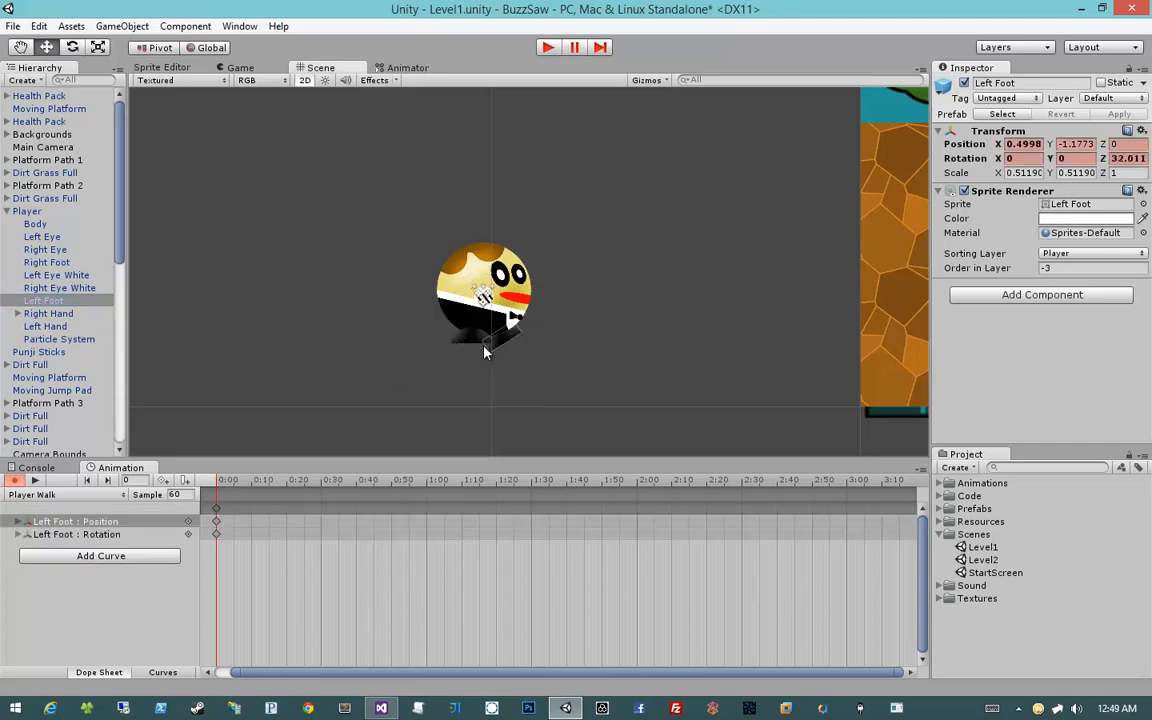
left_click_drag(486, 352, 510, 343)
At frame 0, rotate the Right Foot to about -20° and move it back to about X -0.54, Y -1.10.
left_click(464, 347)
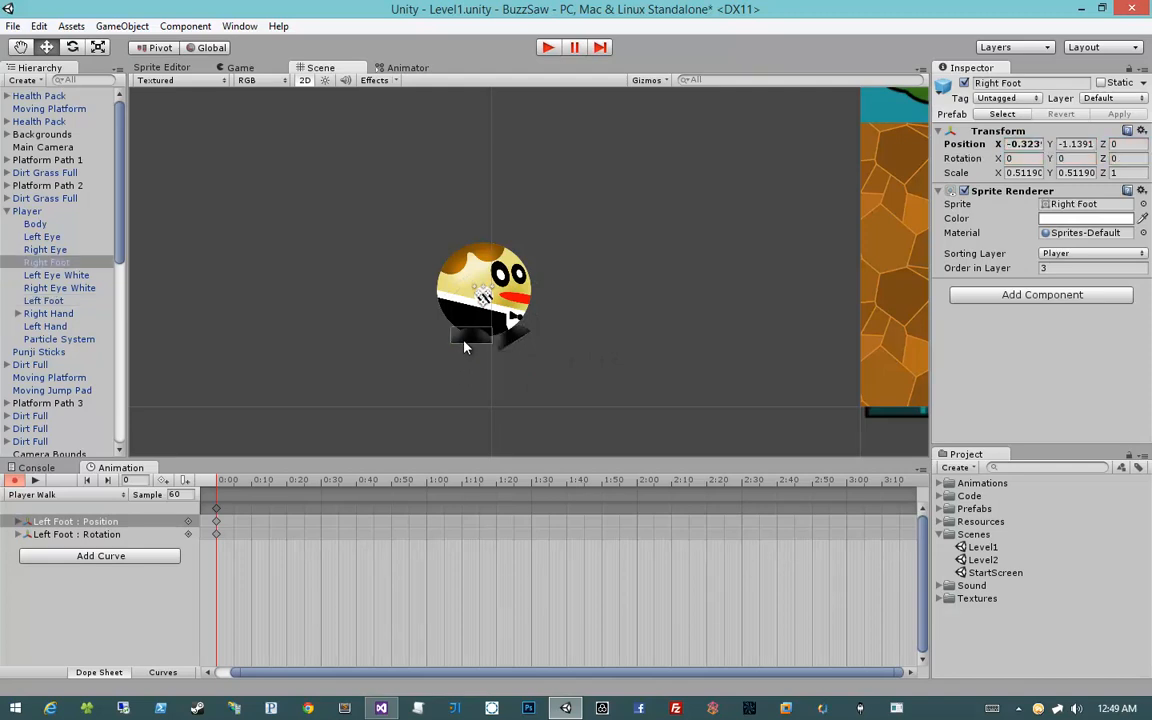
key("e")
left_click_drag(517, 383, 473, 401)
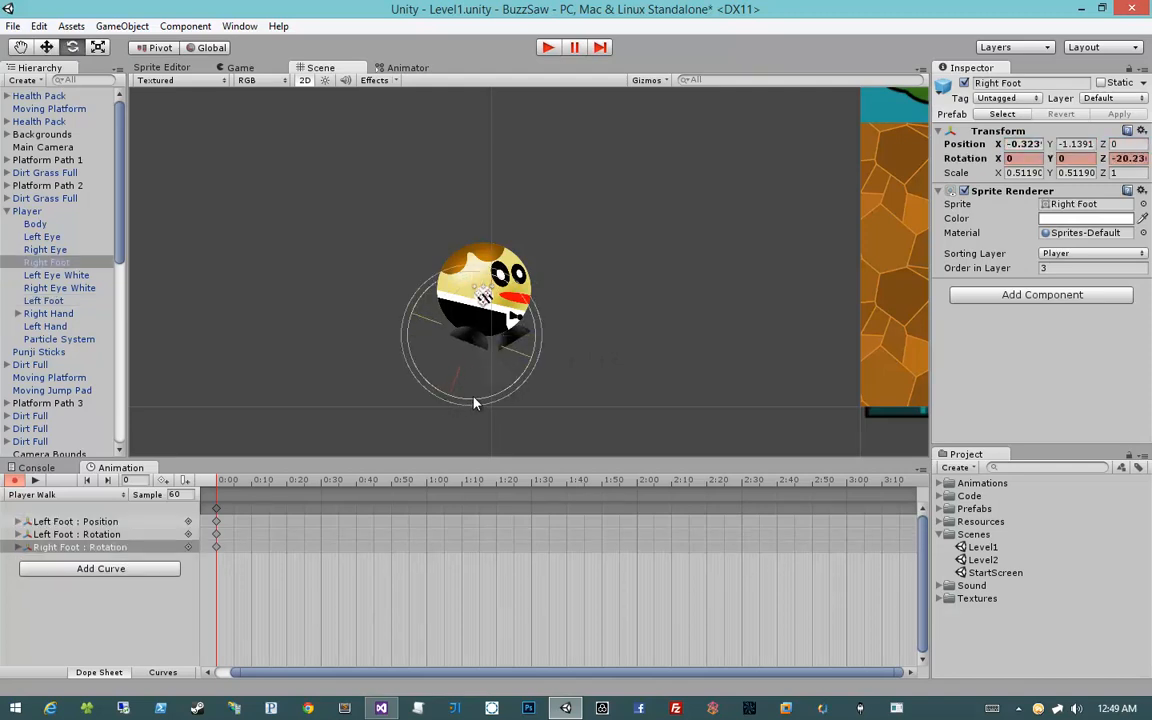
key("w")
left_click_drag(488, 346, 467, 342)
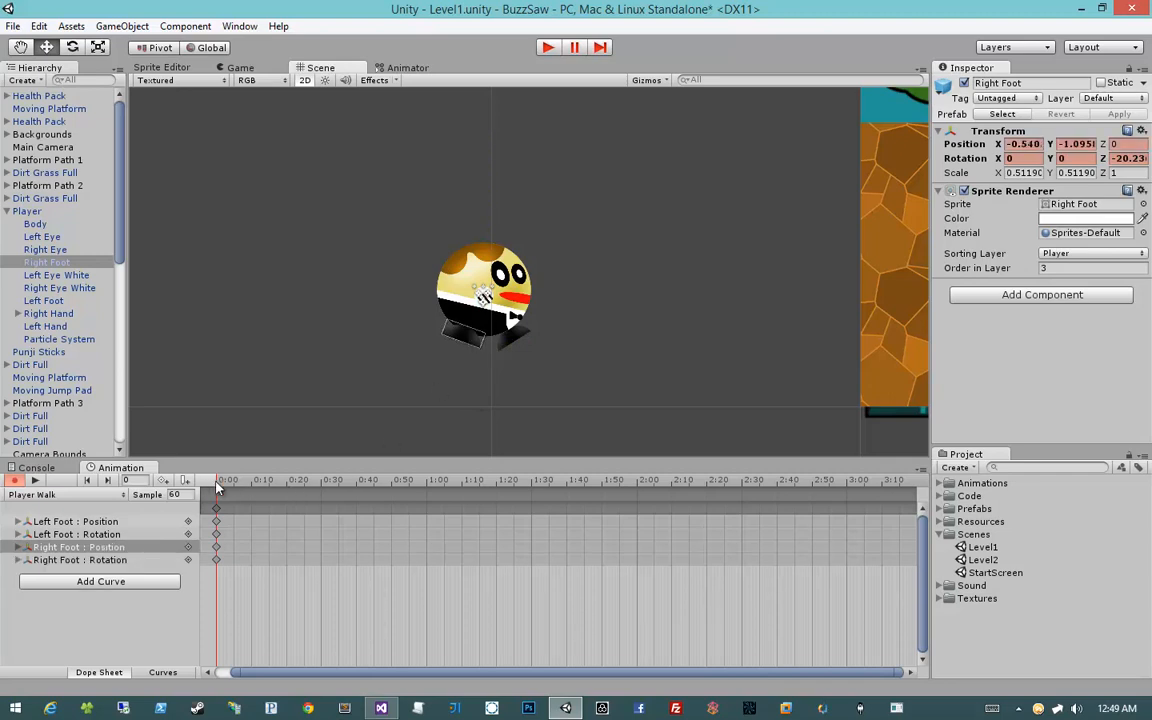
At frame 30, set the Left Foot's Z rotation to 0 and move it back to about X 0.22, Y -1.22.
left_click_drag(218, 487, 323, 487)
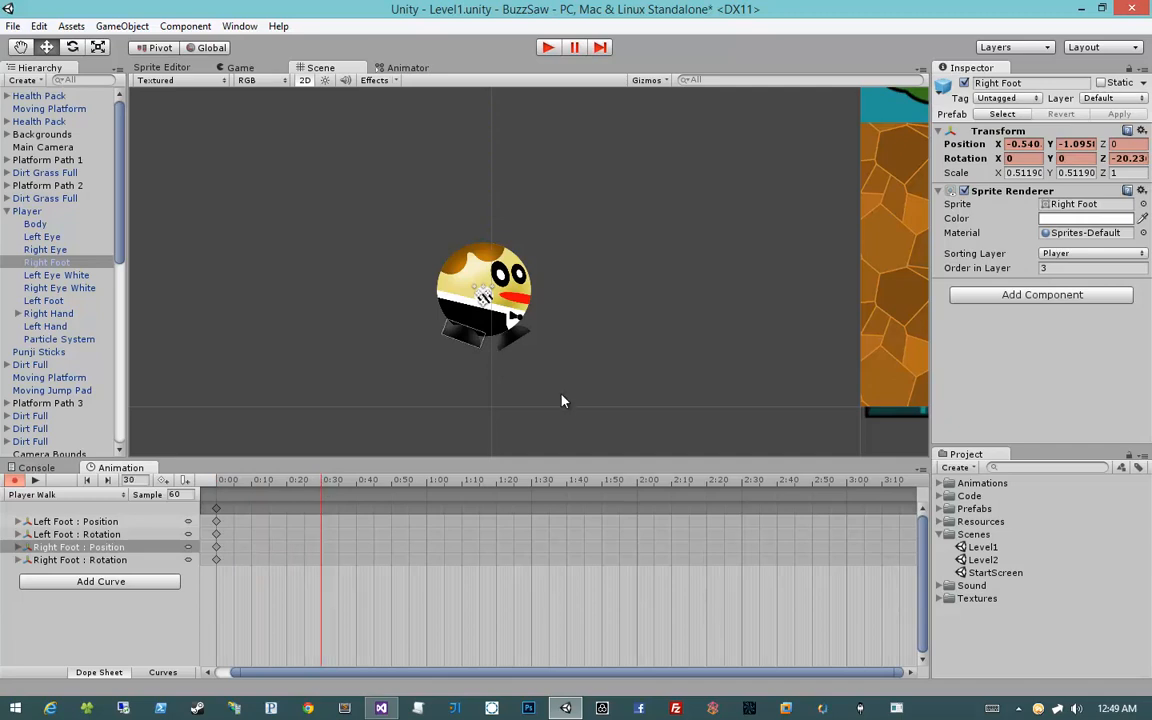
left_click(521, 345)
key("e")
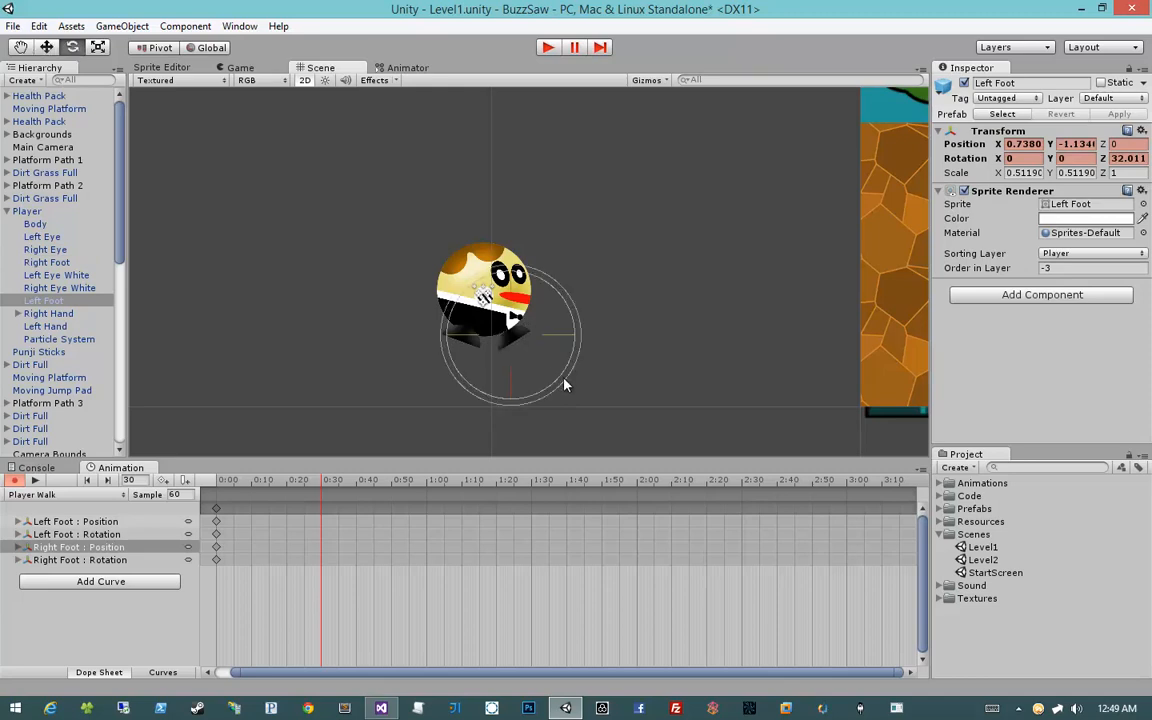
left_click_drag(560, 381, 491, 411)
left_click(1110, 160)
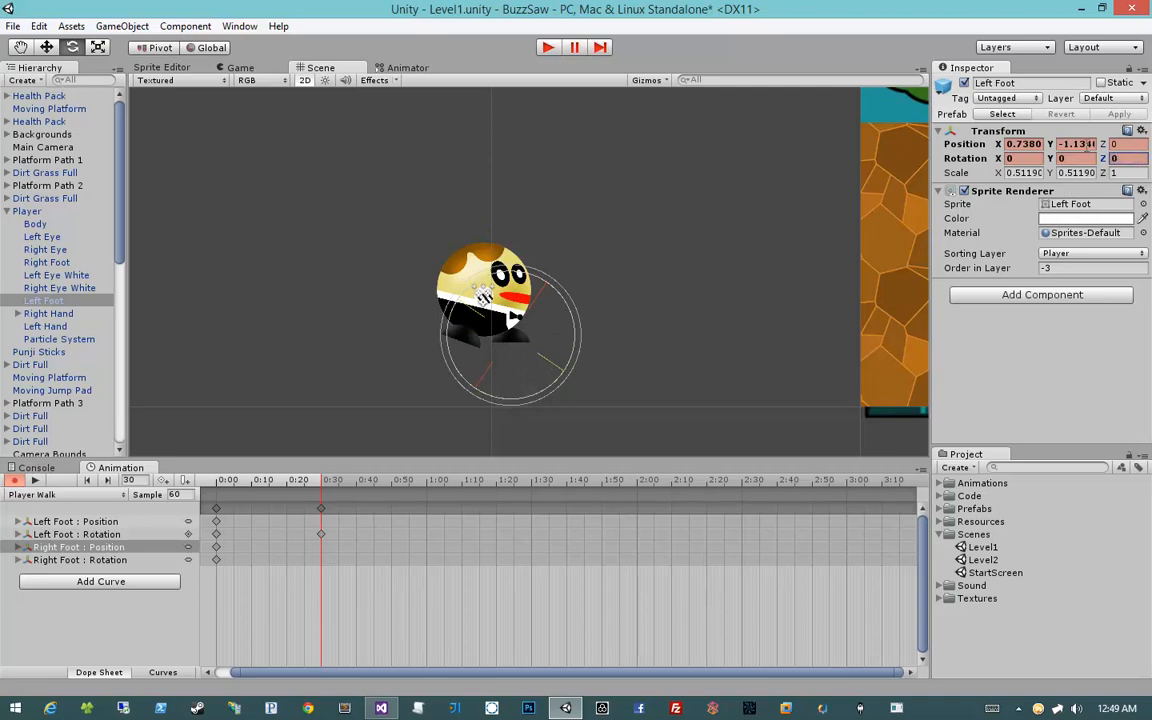
type("0")
key("Return")
key("w")
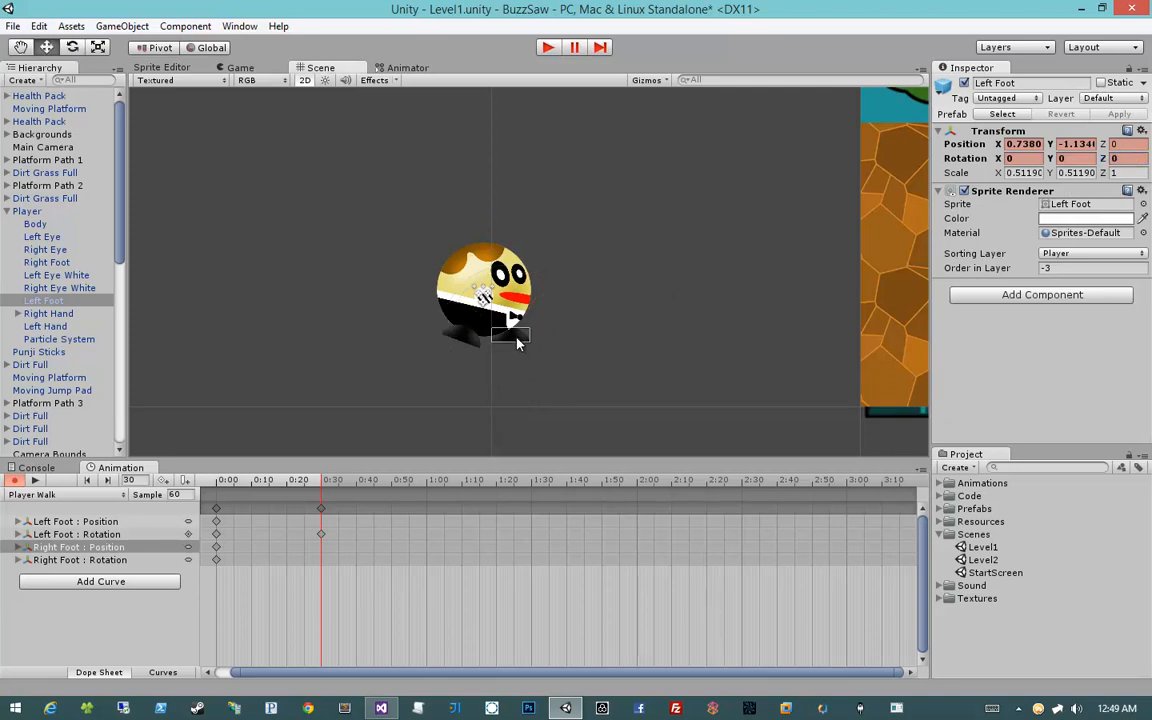
left_click_drag(517, 343, 500, 346)
At frame 30, rotate the Right Foot to about -49° and lift it forward to about X -0.09, Y -0.97.
left_click(453, 338)
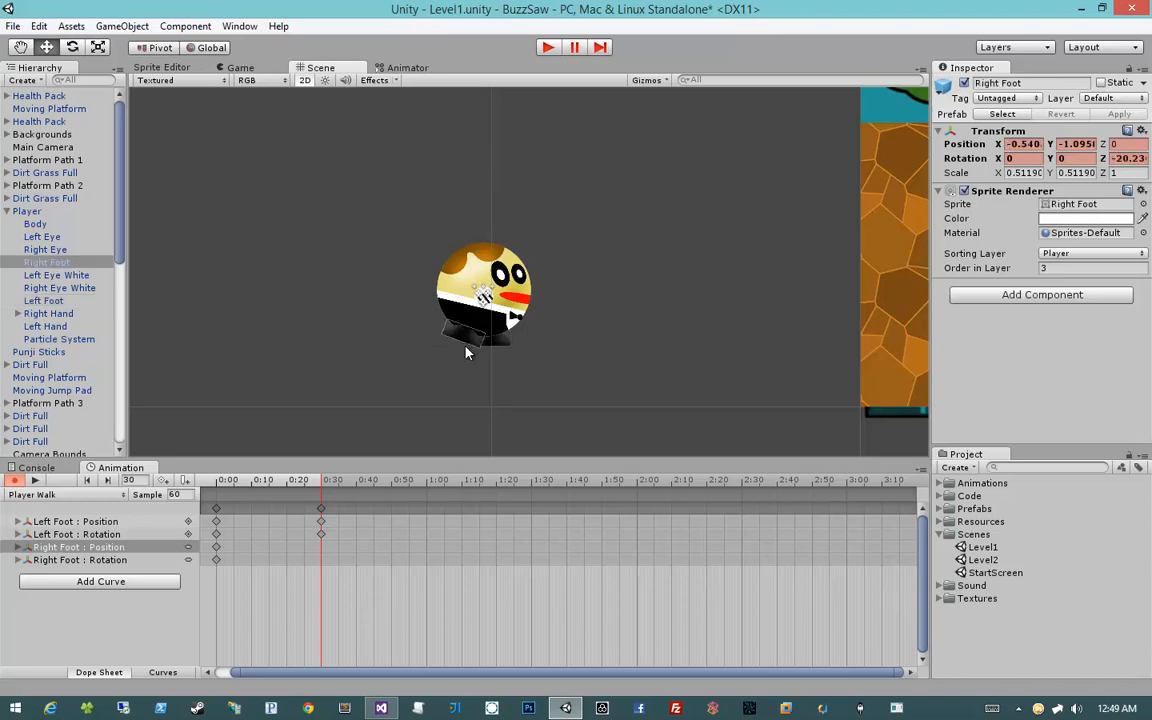
key("e")
left_click_drag(501, 381, 450, 407)
key("w")
left_click_drag(458, 331, 483, 333)
At frame 55, move the Left Foot behind the body and rotate it to about -39°.
left_click_drag(285, 485, 410, 489)
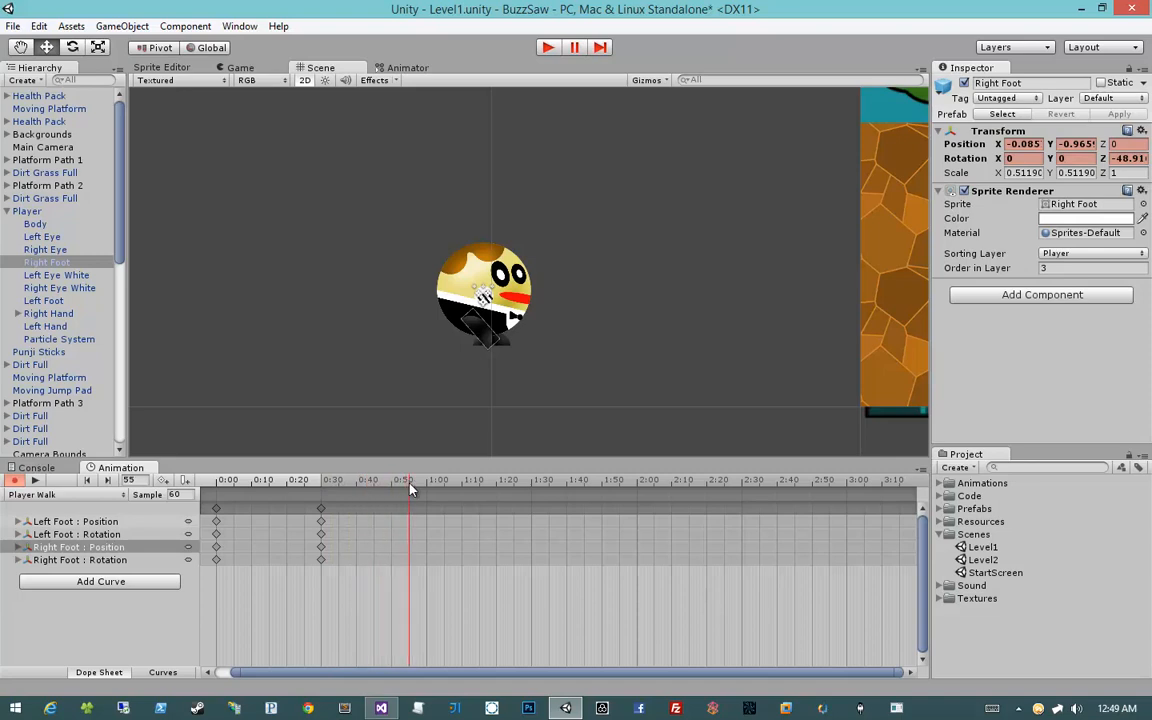
left_click(447, 307)
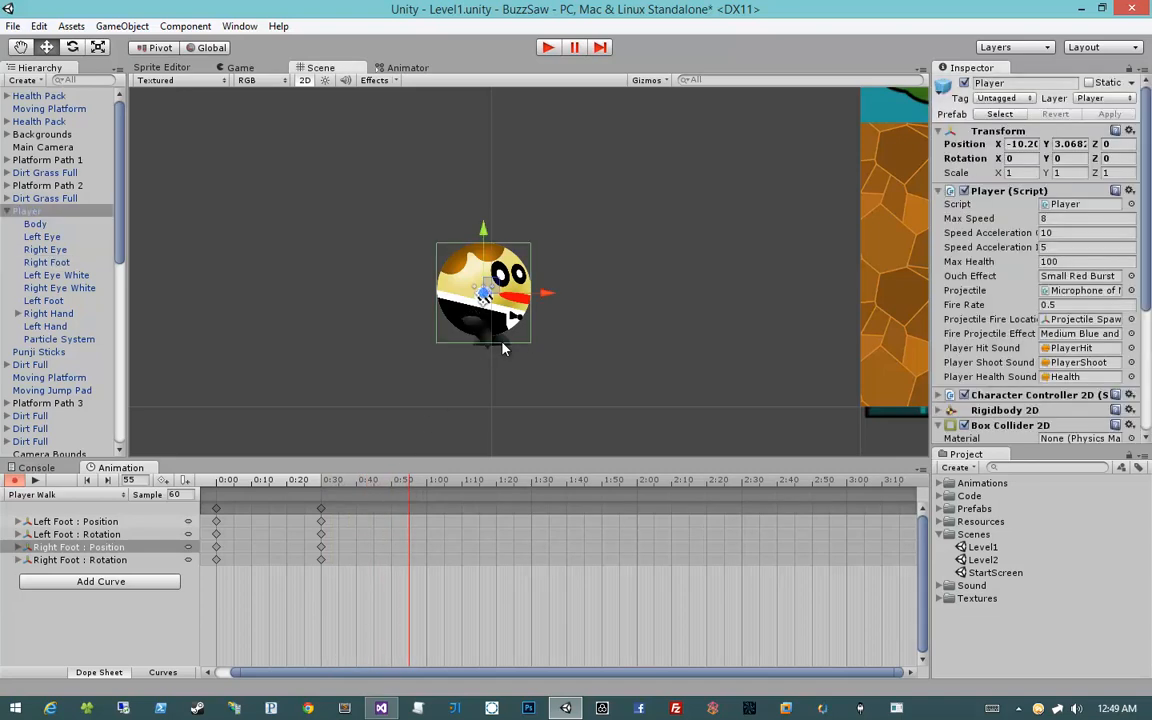
left_click(503, 345)
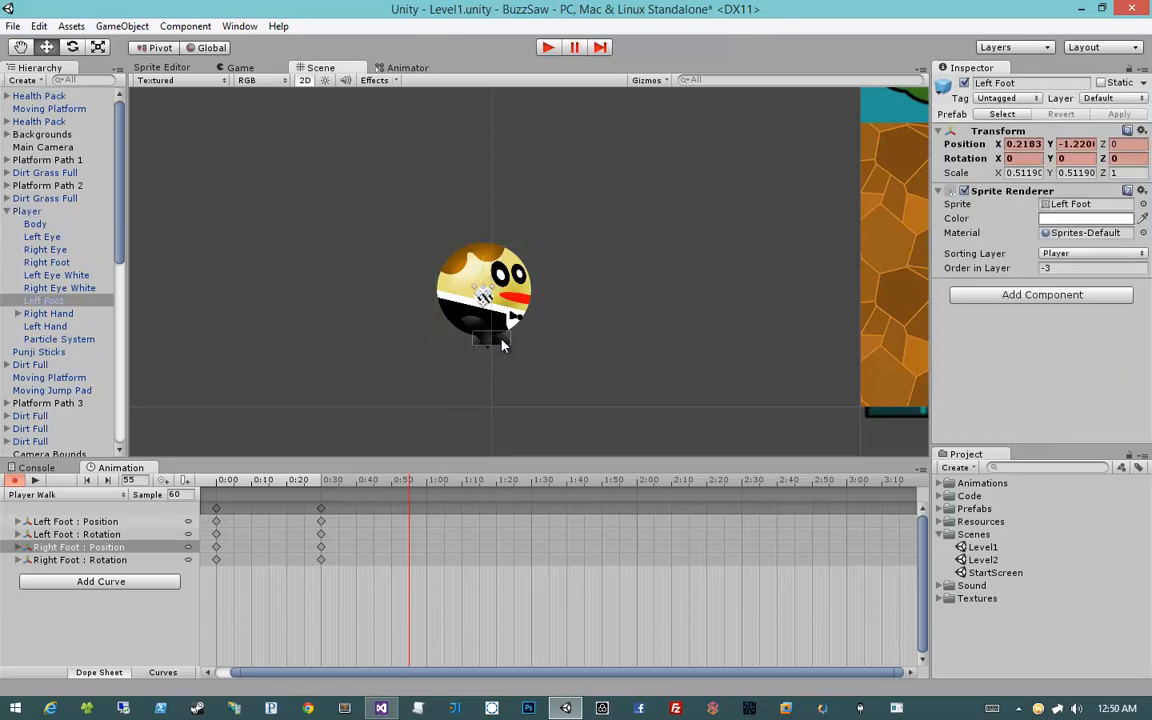
left_click_drag(503, 345, 474, 344)
key("e")
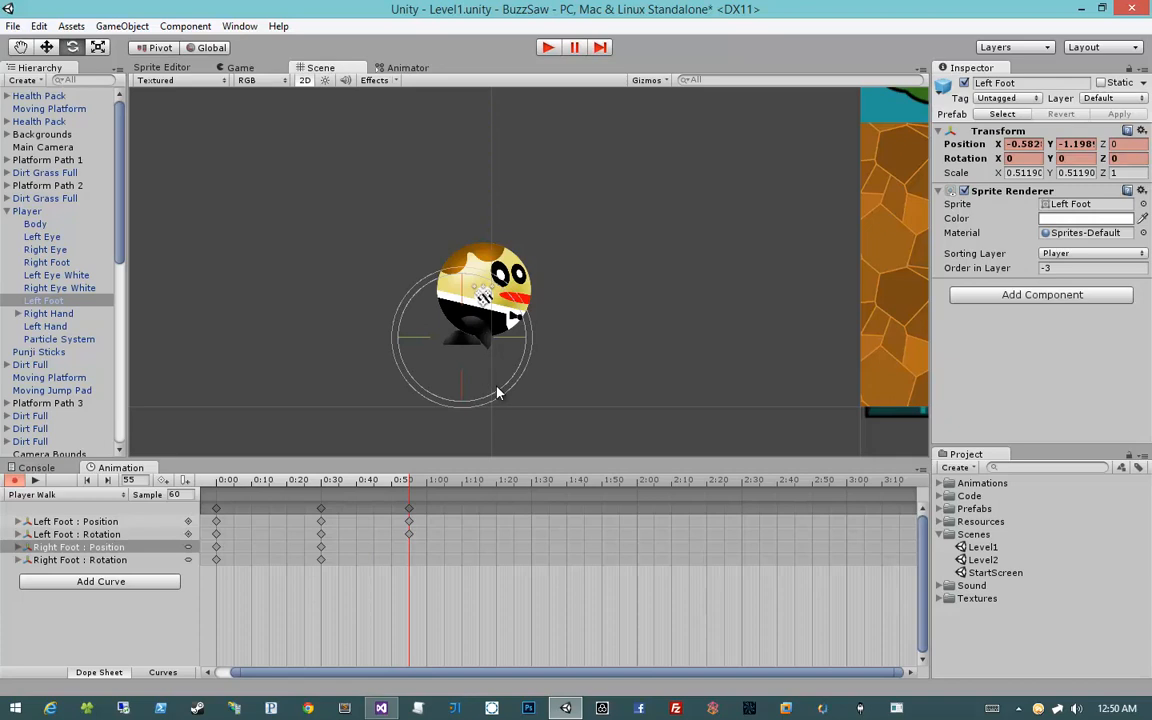
left_click_drag(499, 391, 410, 407)
key("w")
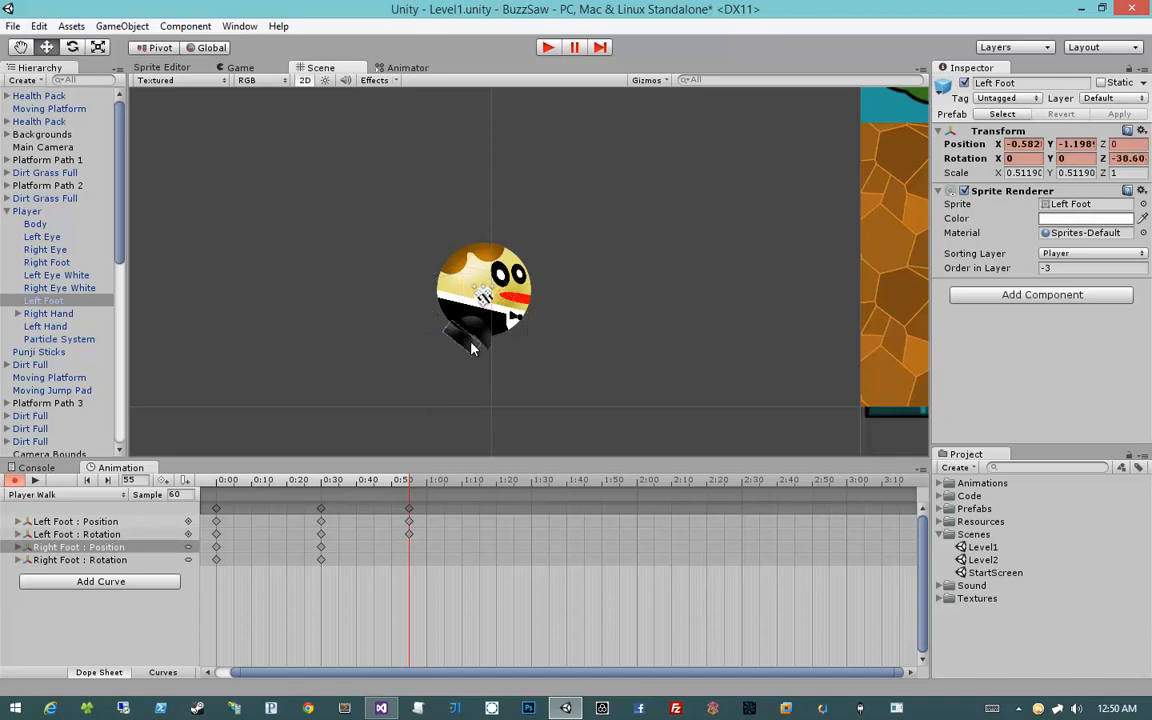
mouse_move(473, 342)
left_mouse_down()
mouse_move(478, 378)
mouse_move(506, 382)
mouse_move(466, 338)
left_mouse_up()
key("e")
key("w")
At frame 55, rotate the Right Foot to about 30° and move it forward to about X 0.46, Y -1.07.
left_click(504, 342)
left_click(468, 337)
left_click(481, 336)
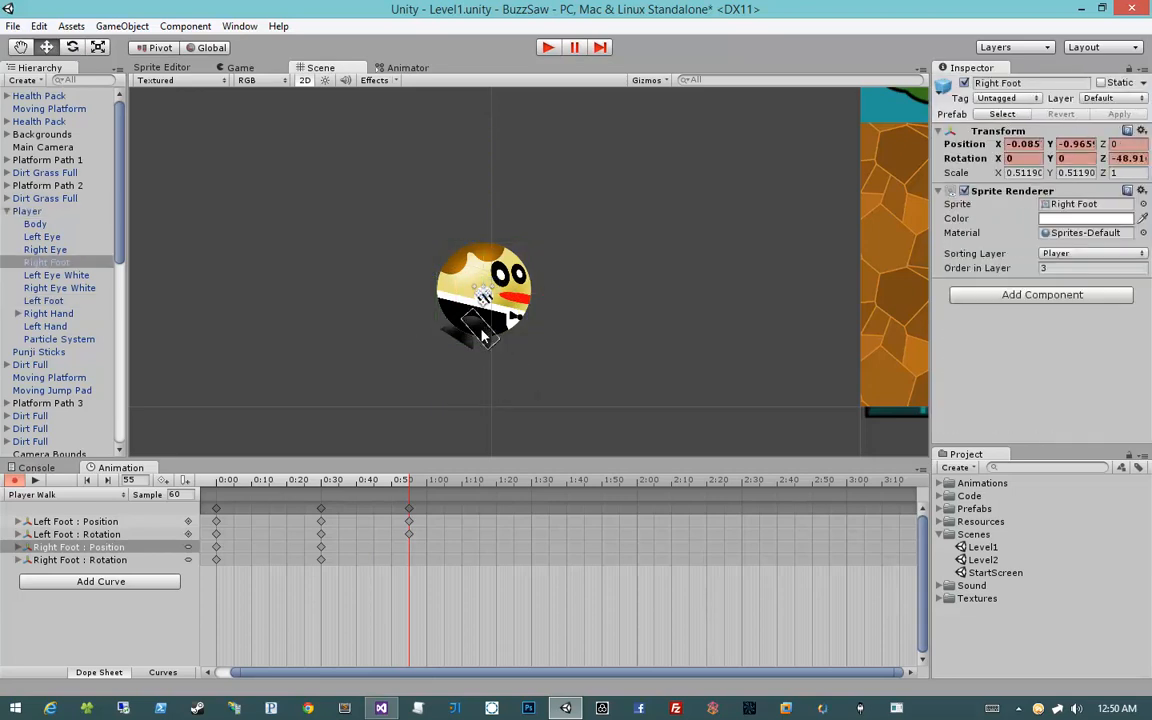
key("e")
left_click_drag(517, 386, 650, 287)
key("w")
left_click_drag(470, 338, 506, 336)
At frame 80, set the Right Foot's Z rotation to 0 and move it back to about X -0.04, Y -1.20.
left_click_drag(410, 482, 499, 490)
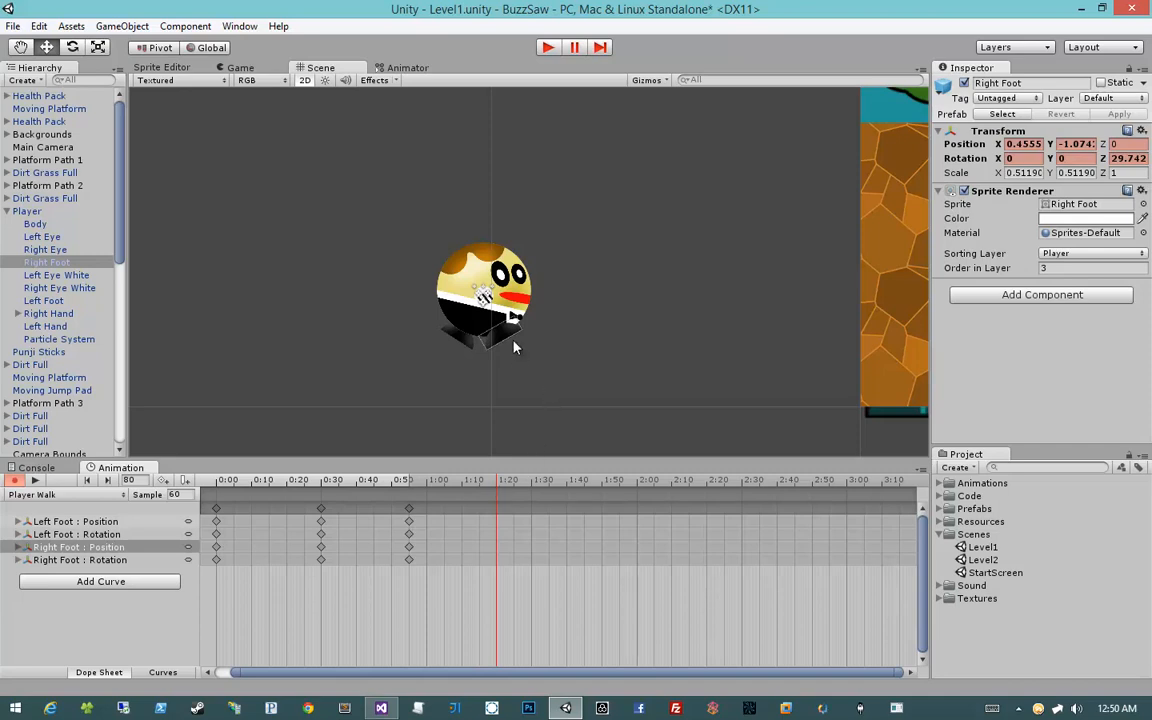
key("e")
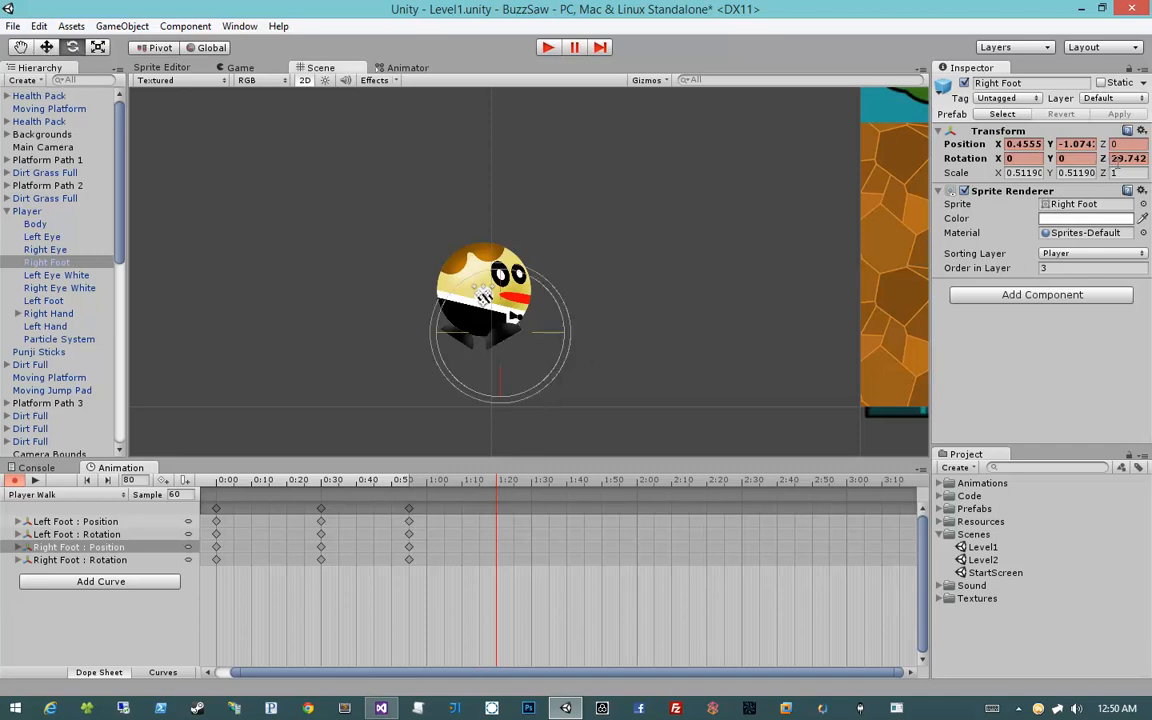
type("0")
key("Return")
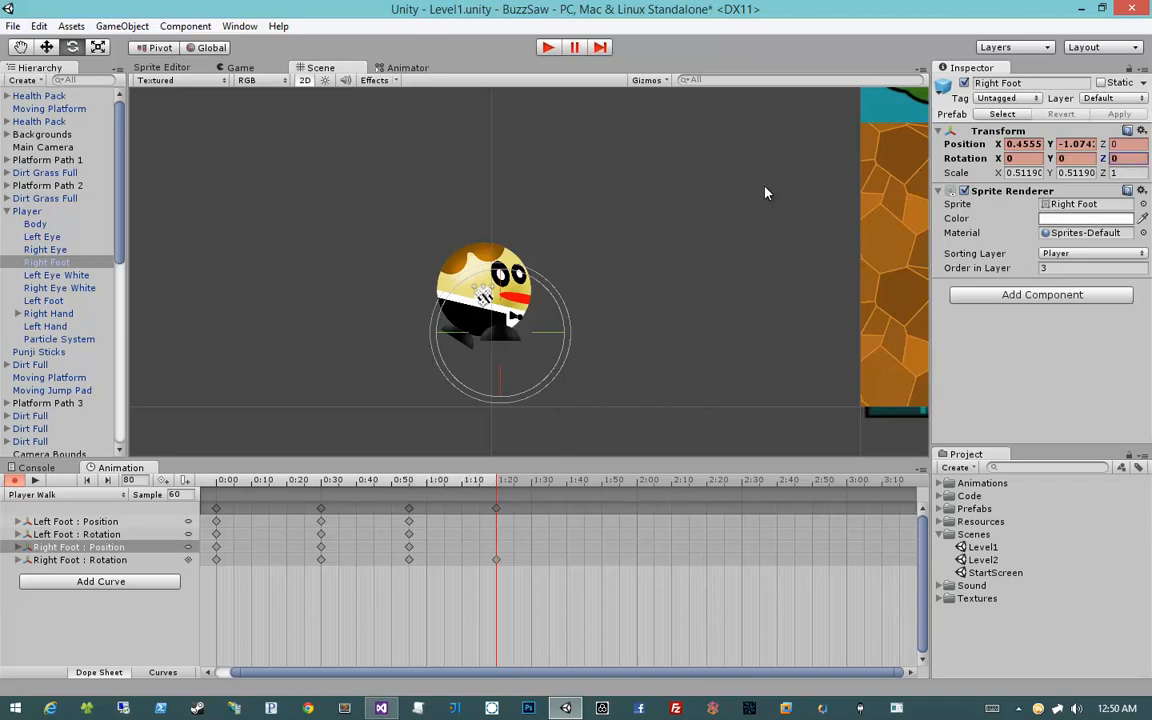
key("w")
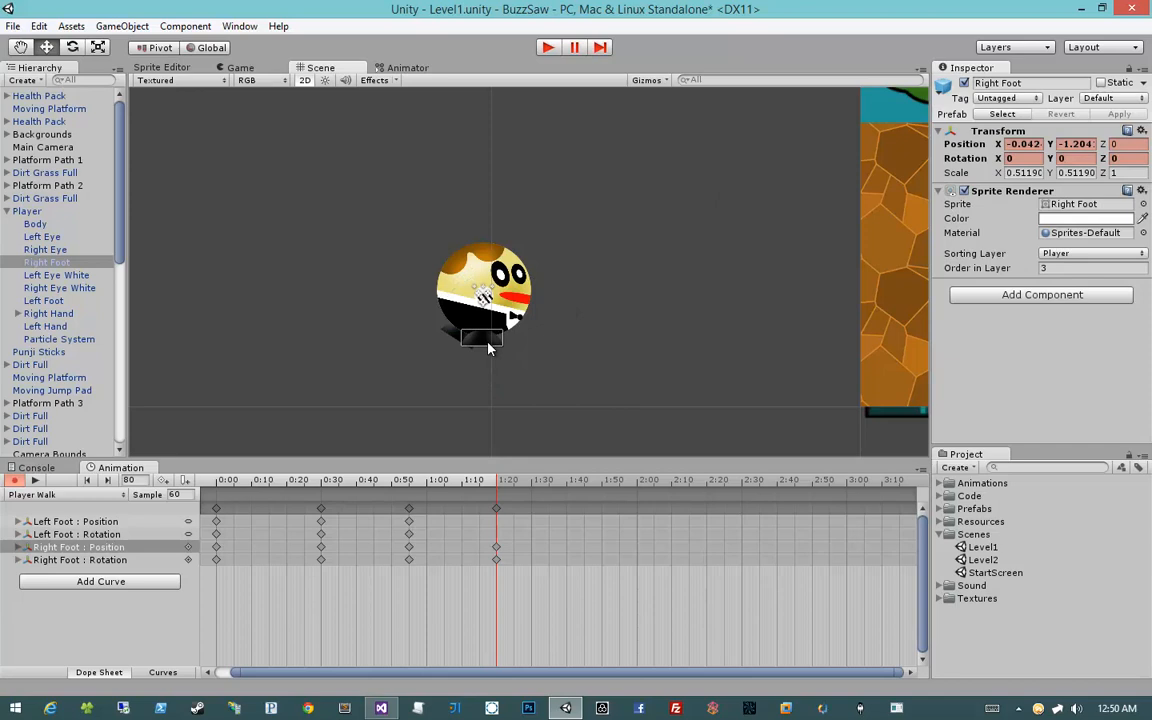
At frame 80, rotate the Left Foot to about -58° and lift it forward to about X -0.19, Y -0.92.
left_click(452, 340)
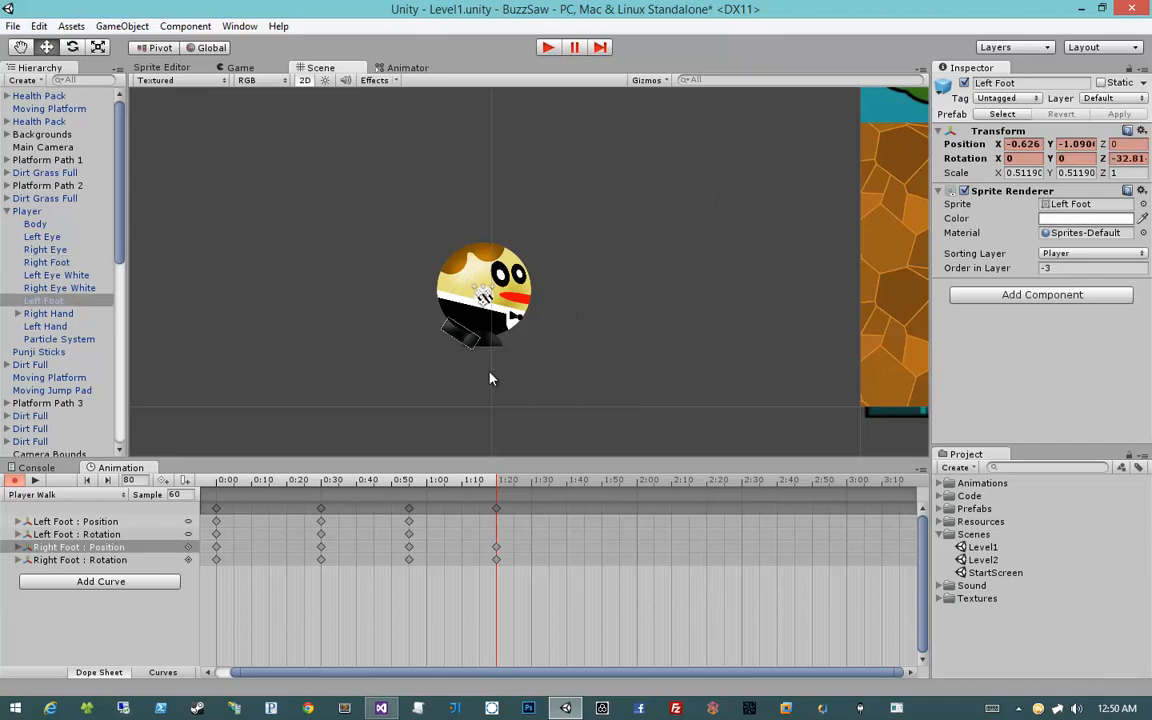
key("e")
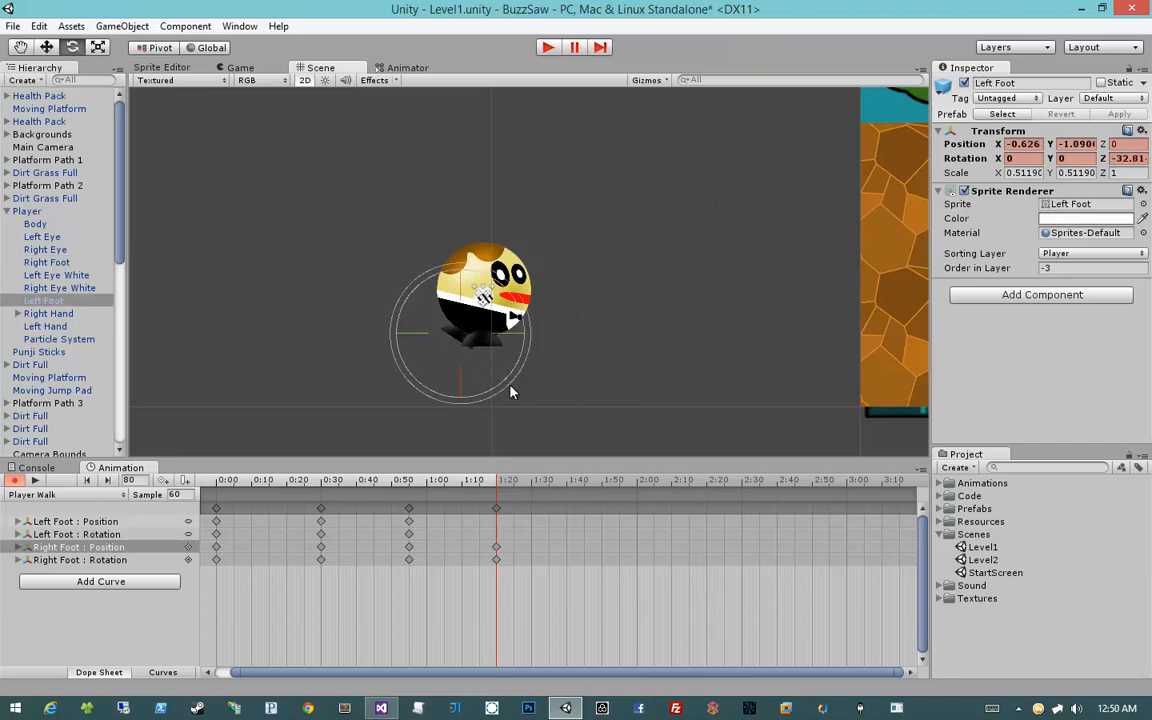
left_click_drag(509, 391, 454, 406)
key("w")
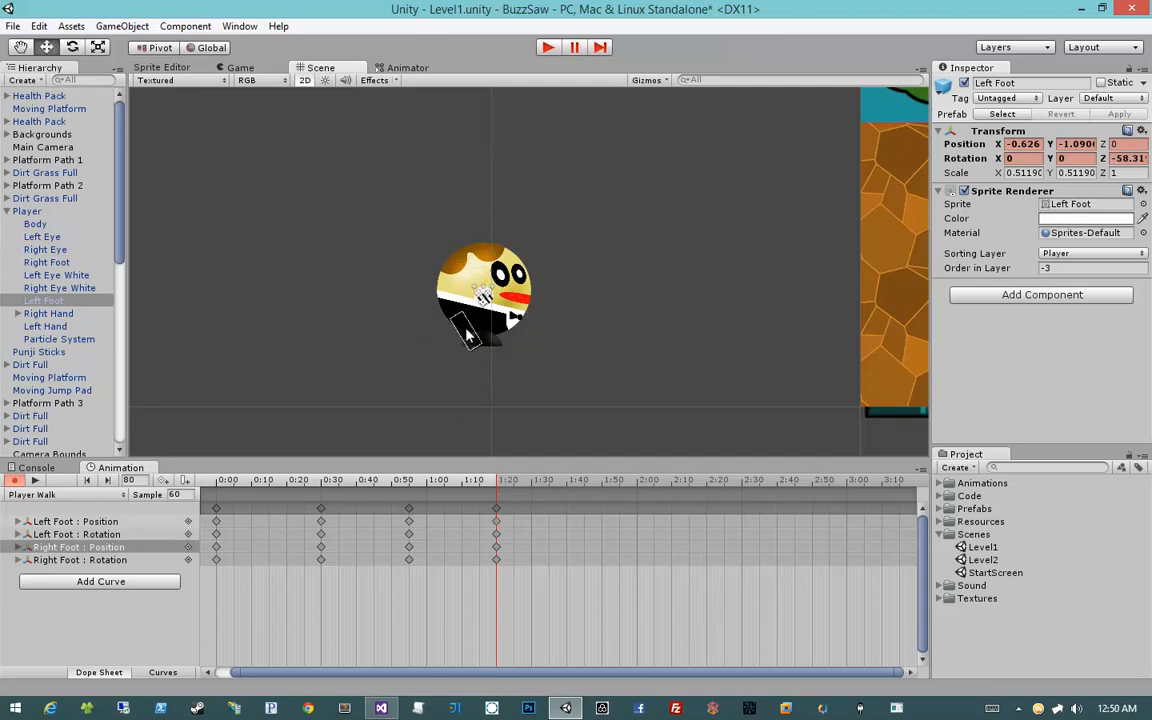
left_click_drag(465, 342, 478, 333)
Copy all foot position and rotation keyframes from frame 0 to frame 105 and play the walk cycle.
left_click_drag(228, 485, 203, 477)
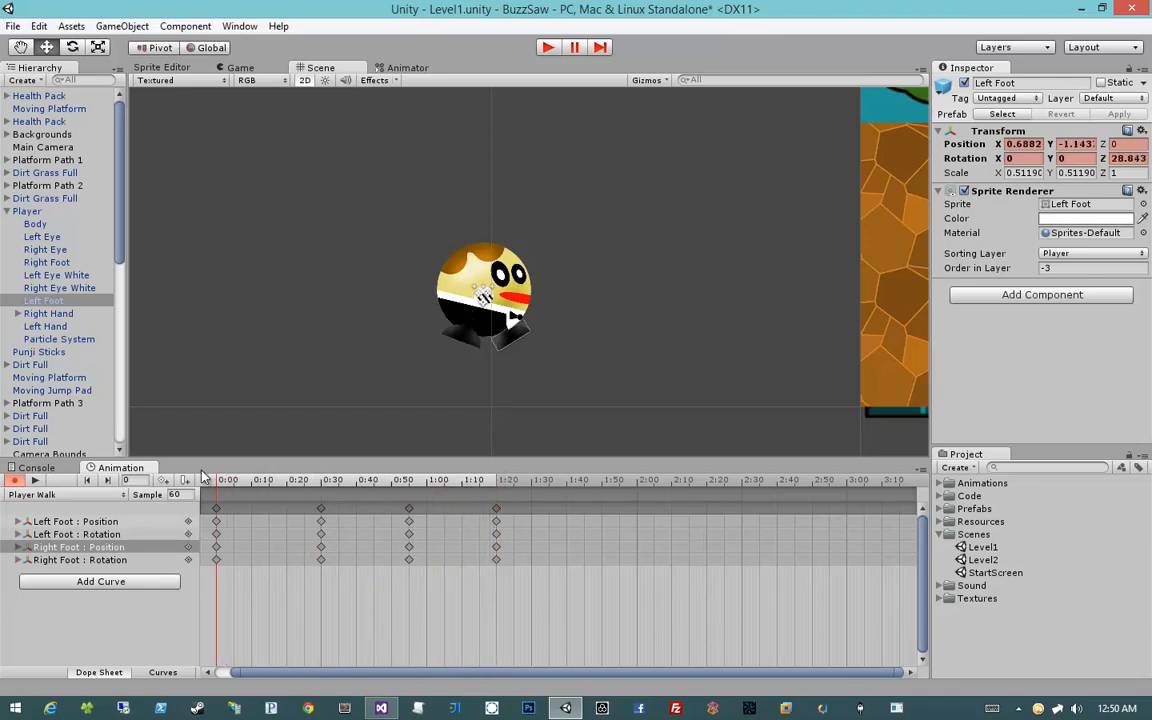
left_click(43, 482)
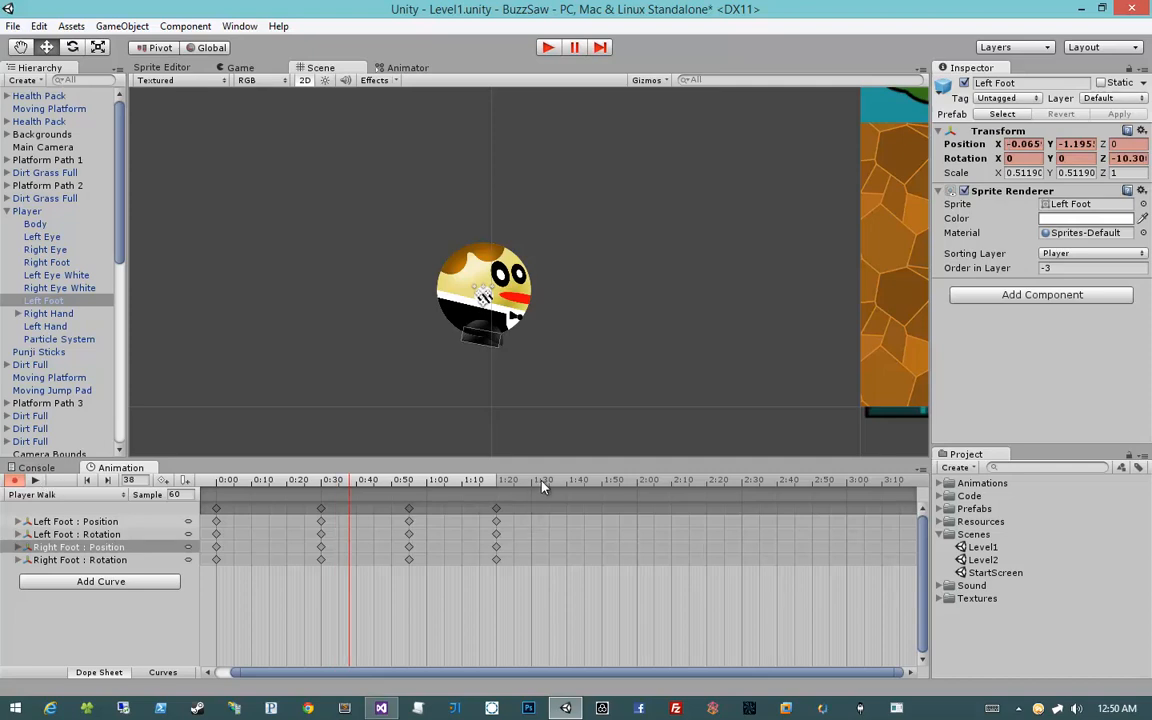
left_click_drag(565, 481, 585, 482)
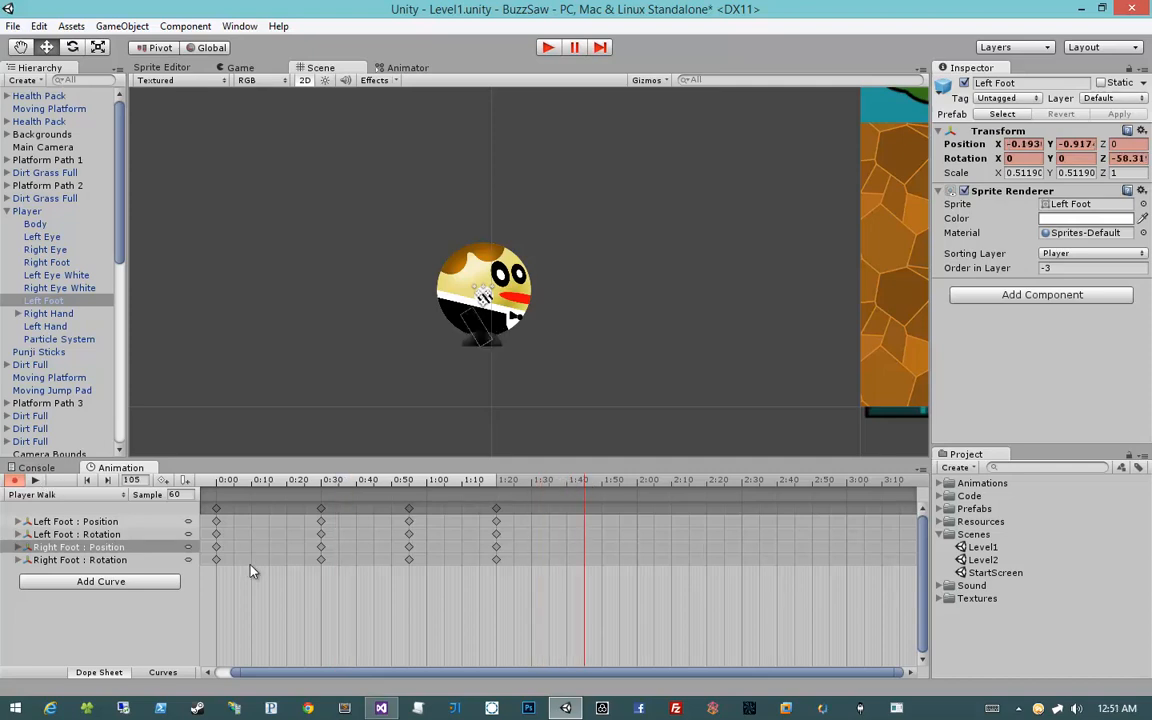
left_click_drag(205, 507, 207, 509)
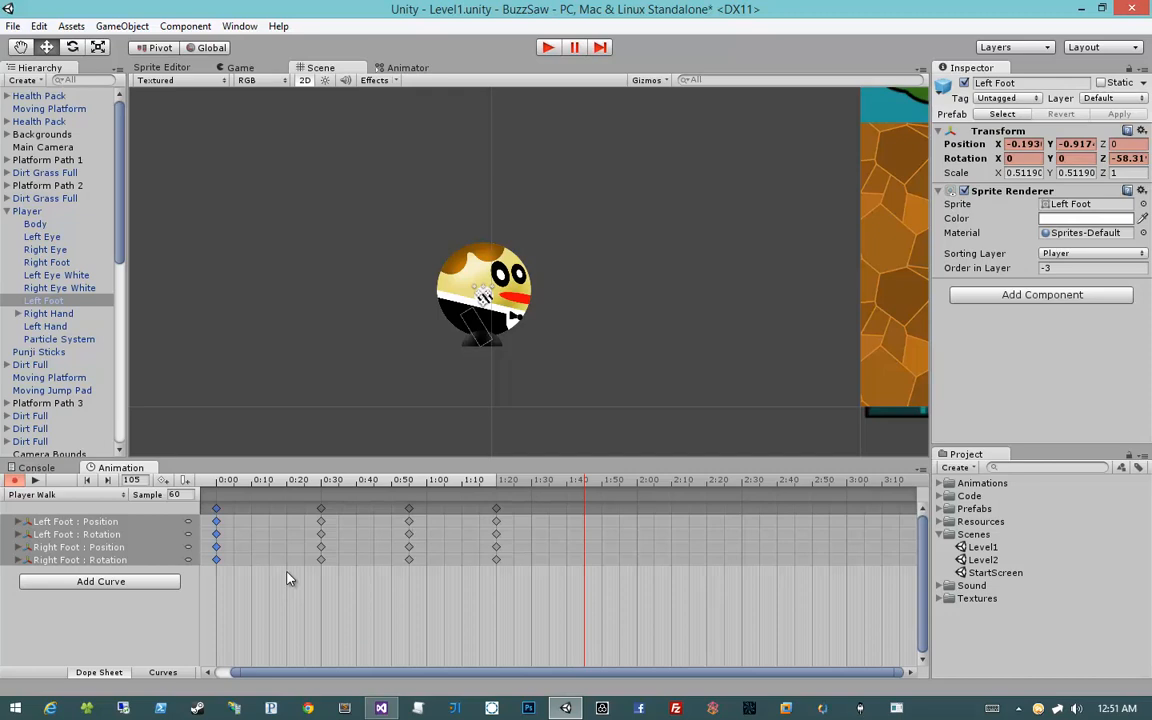
key("ctrl+v")
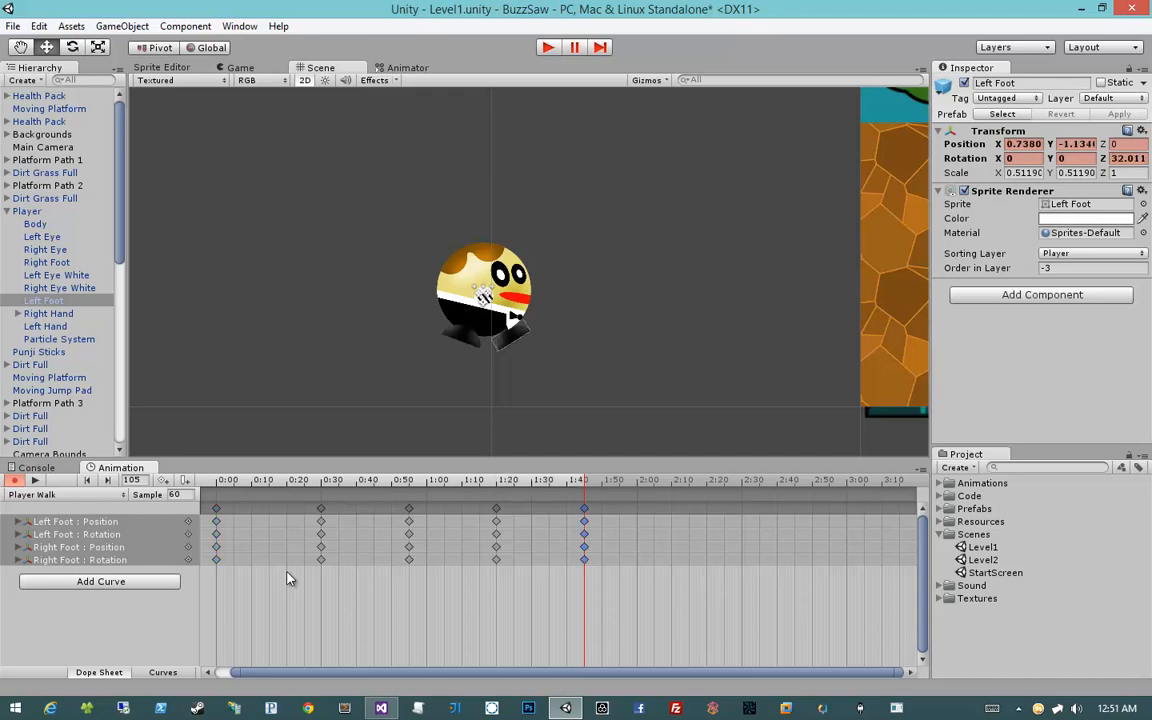
left_click(36, 481)
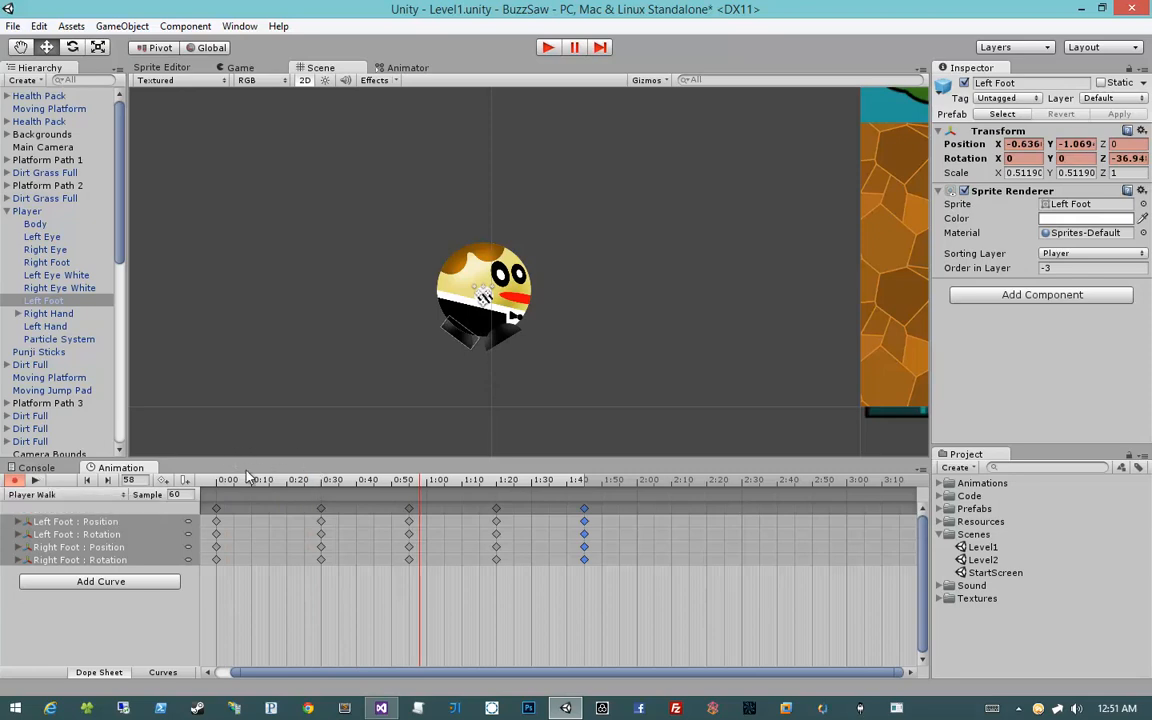
Try raising the Body on its own to about Y 0.40 at frame 30.
left_click(322, 482)
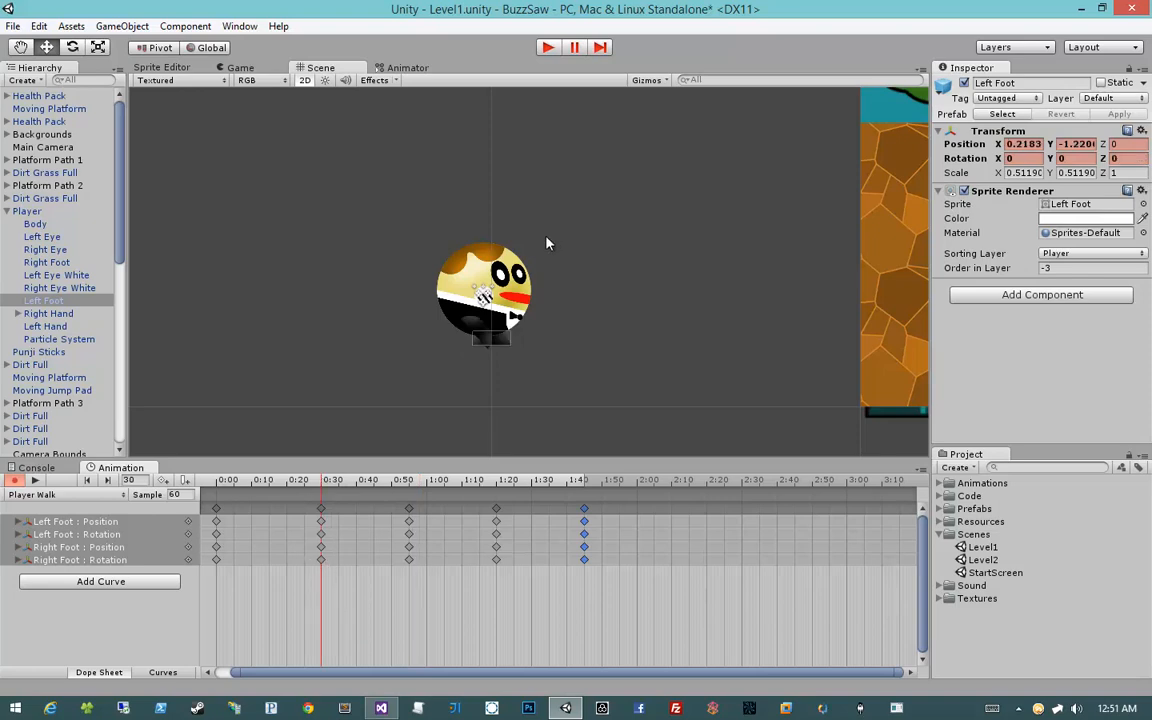
left_click(486, 267)
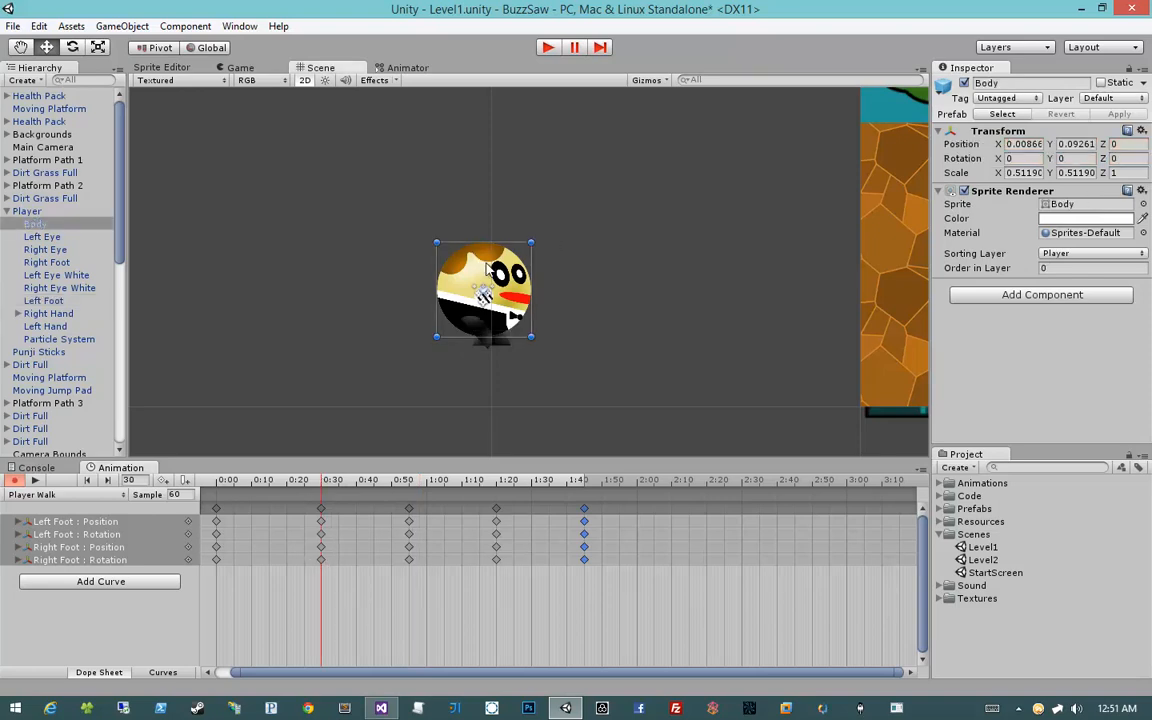
left_click_drag(487, 268, 488, 258)
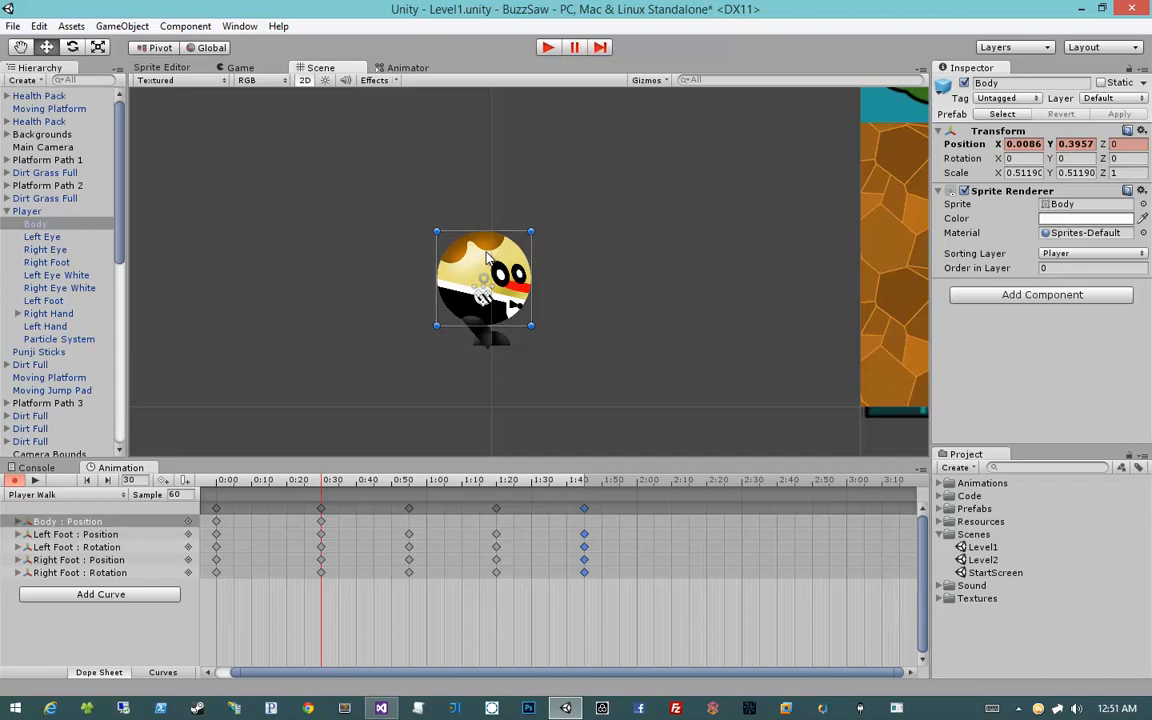
key("ctrl+z")
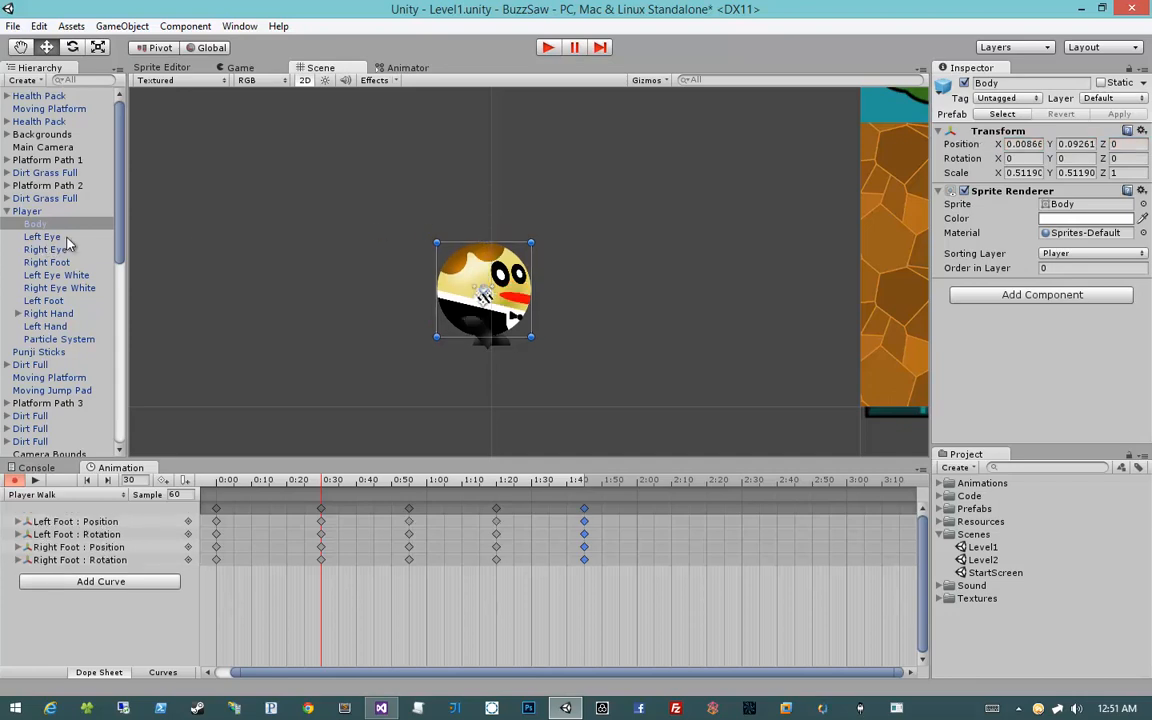
Select the Body together with both eyes and both eye whites.
left_click(67, 248, "shift")
left_click(75, 276, "ctrl")
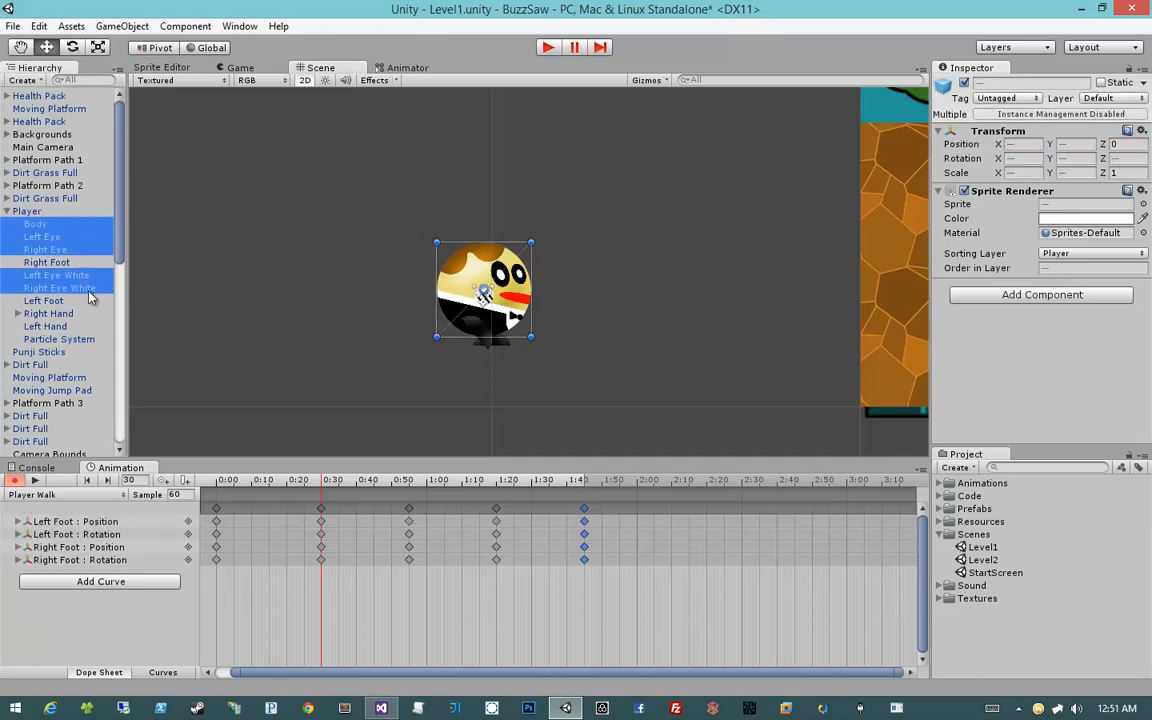
Try raising the selected body and eye parts at frame 30 and lowering them at frame 55.
left_click_drag(453, 303, 455, 291)
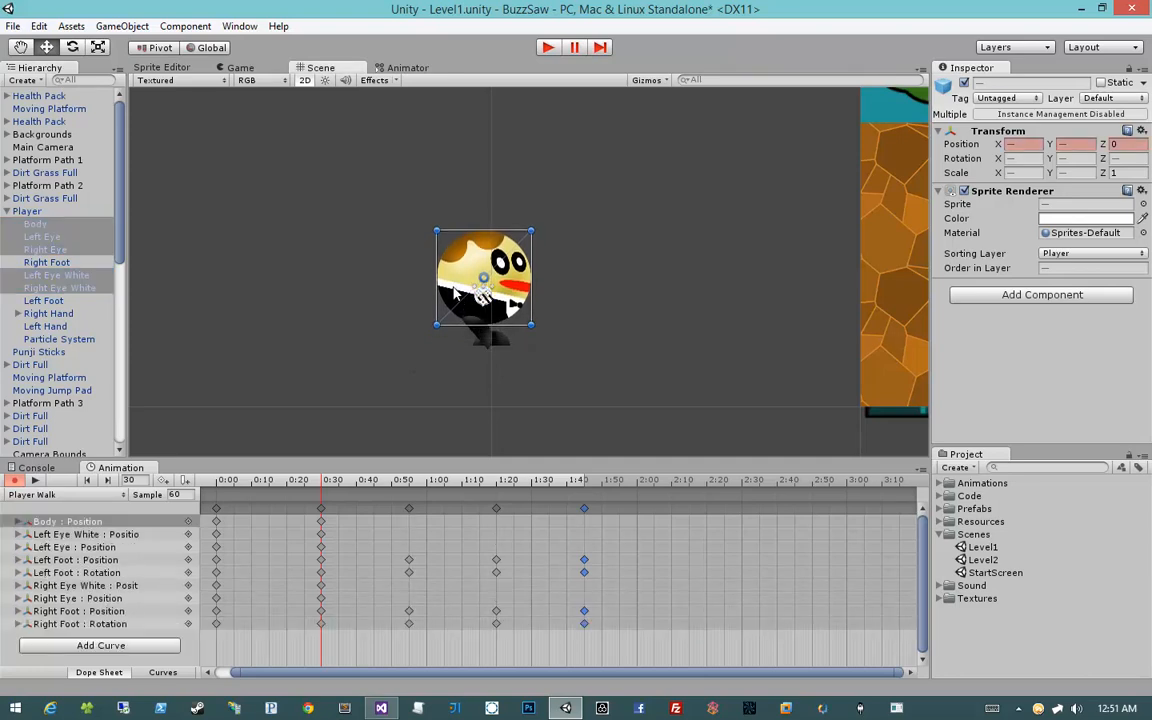
mouse_move(398, 484)
left_mouse_down()
mouse_move(300, 484)
mouse_move(410, 484)
left_mouse_up()
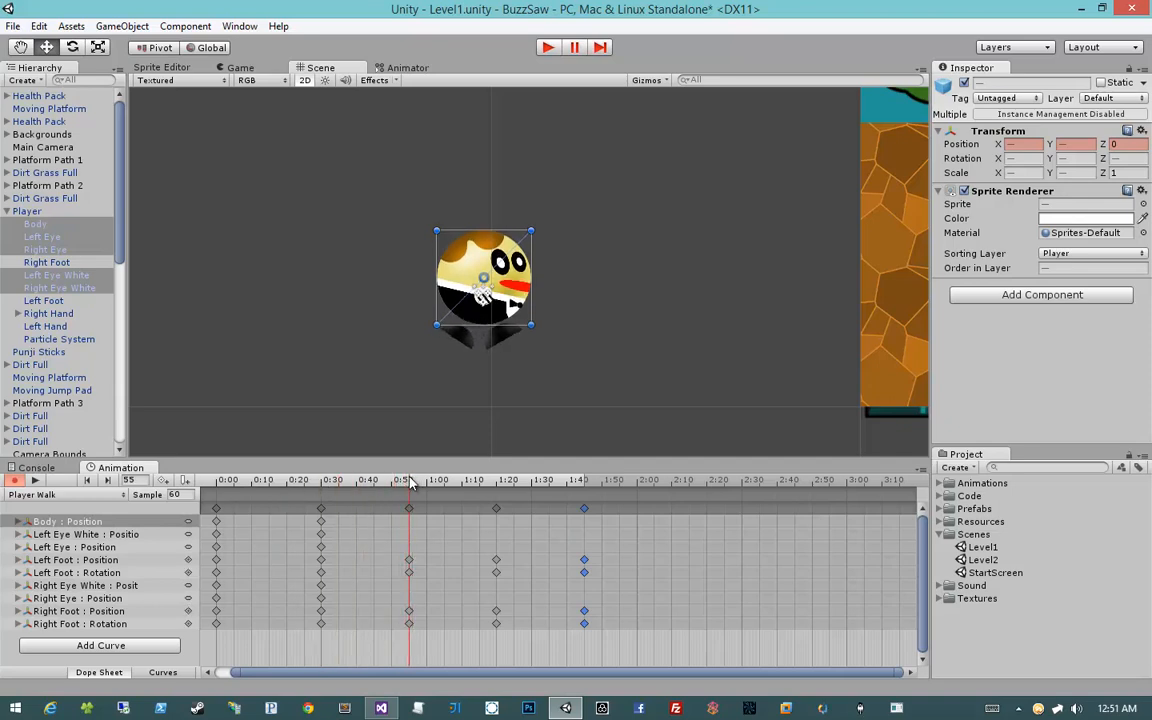
left_click_drag(471, 313, 471, 330)
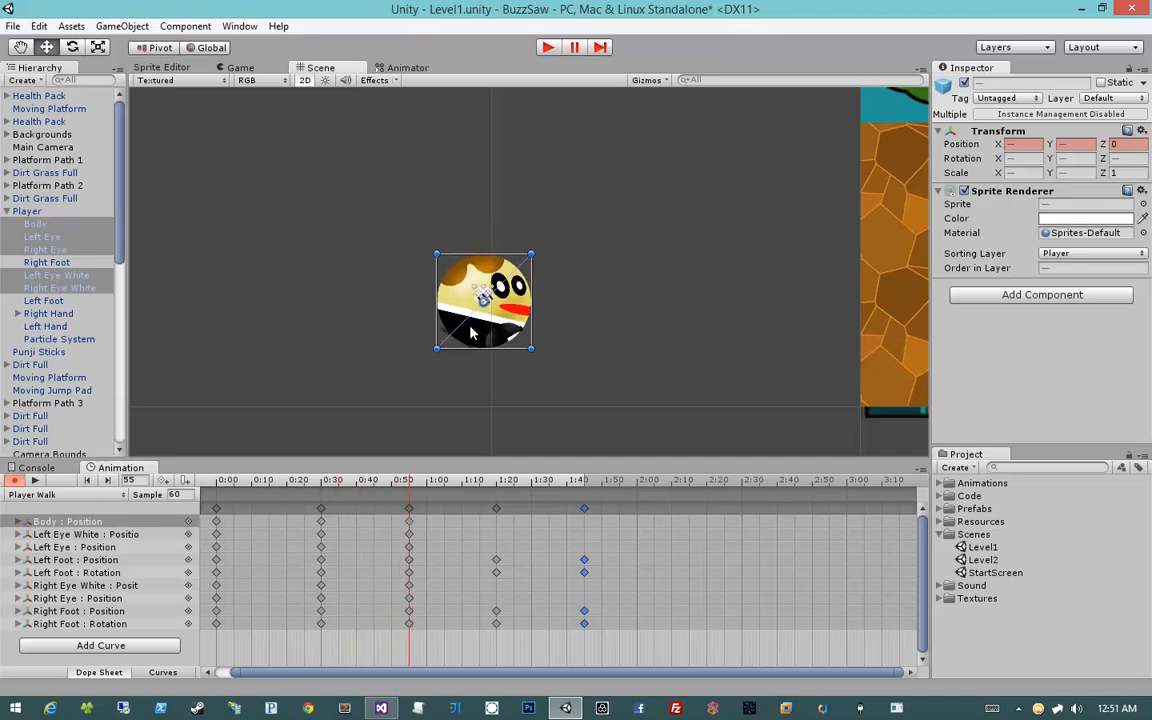
key("ctrl+z")
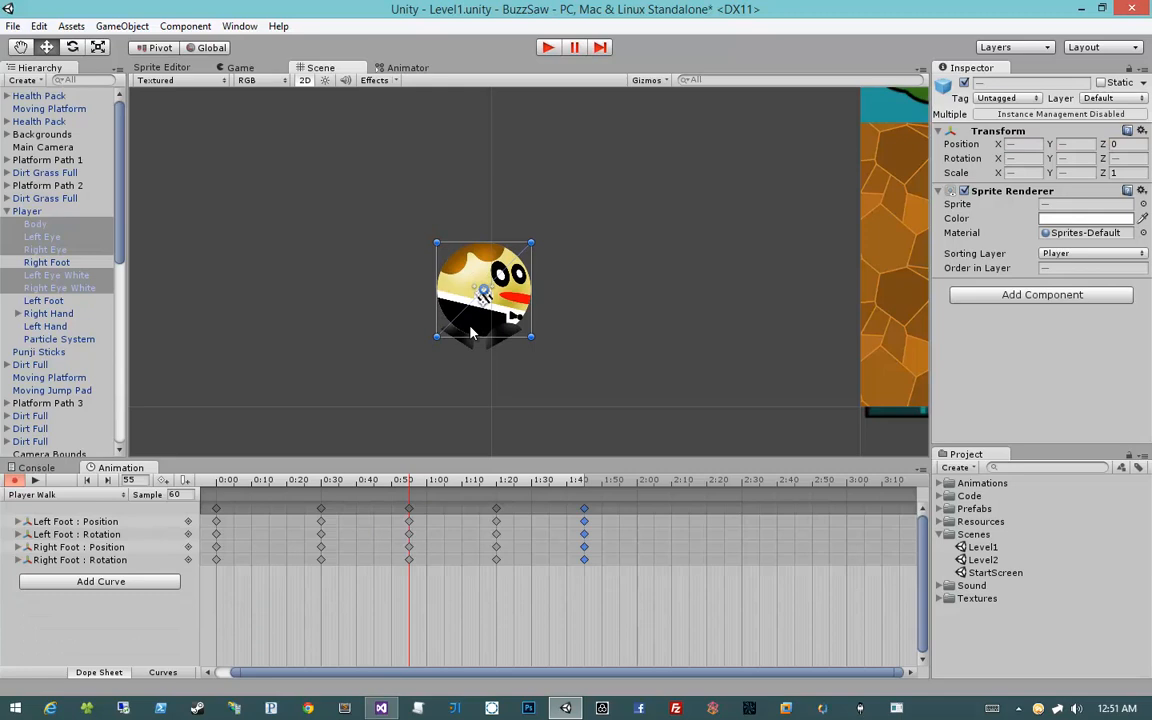
Keyframe a bob for the selected body and eye parts, raised at frame 30, lowered at frame 55 and raised at frame 80, and play it.
left_click(320, 485)
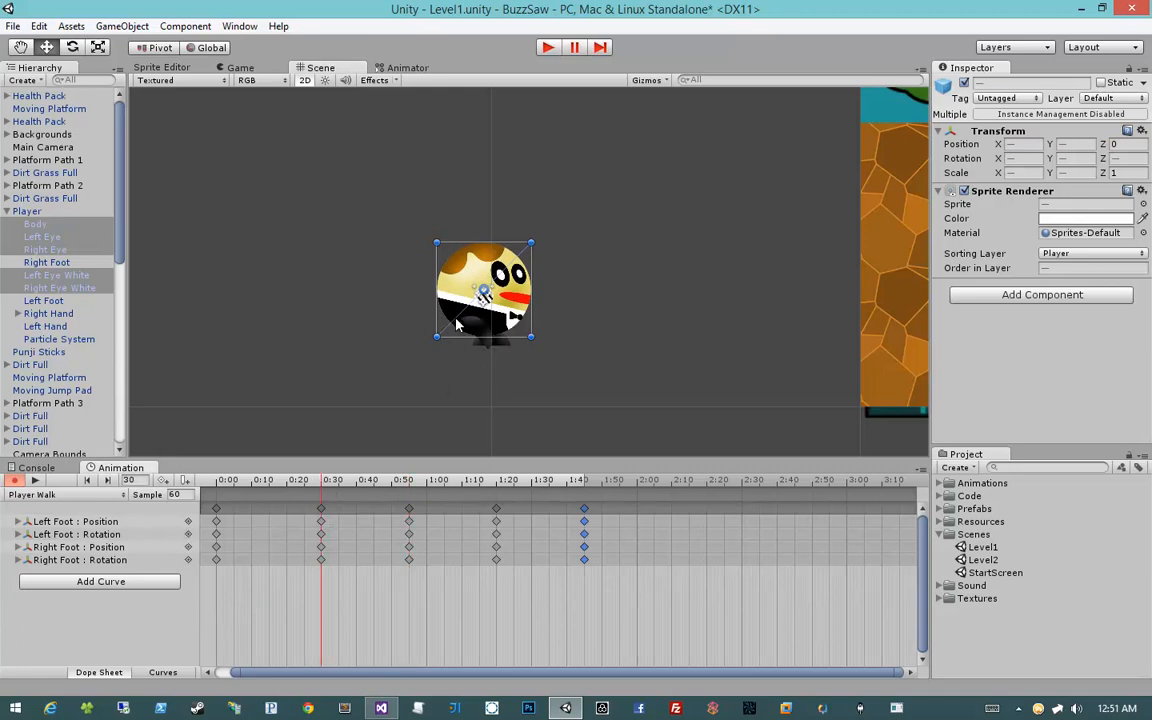
mouse_move(456, 298)
left_mouse_down()
mouse_move(456, 275)
mouse_move(457, 306)
mouse_move(456, 296)
left_mouse_up()
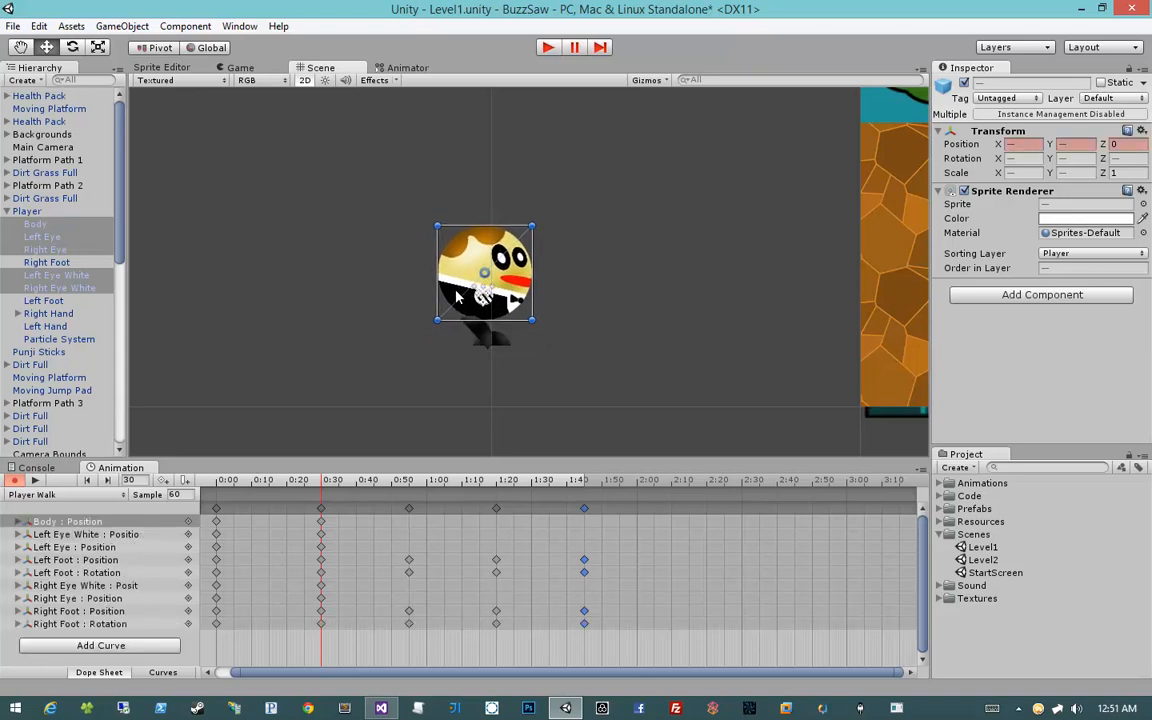
left_click(410, 484)
left_click_drag(468, 318, 490, 308)
left_click(498, 482)
left_click(585, 482)
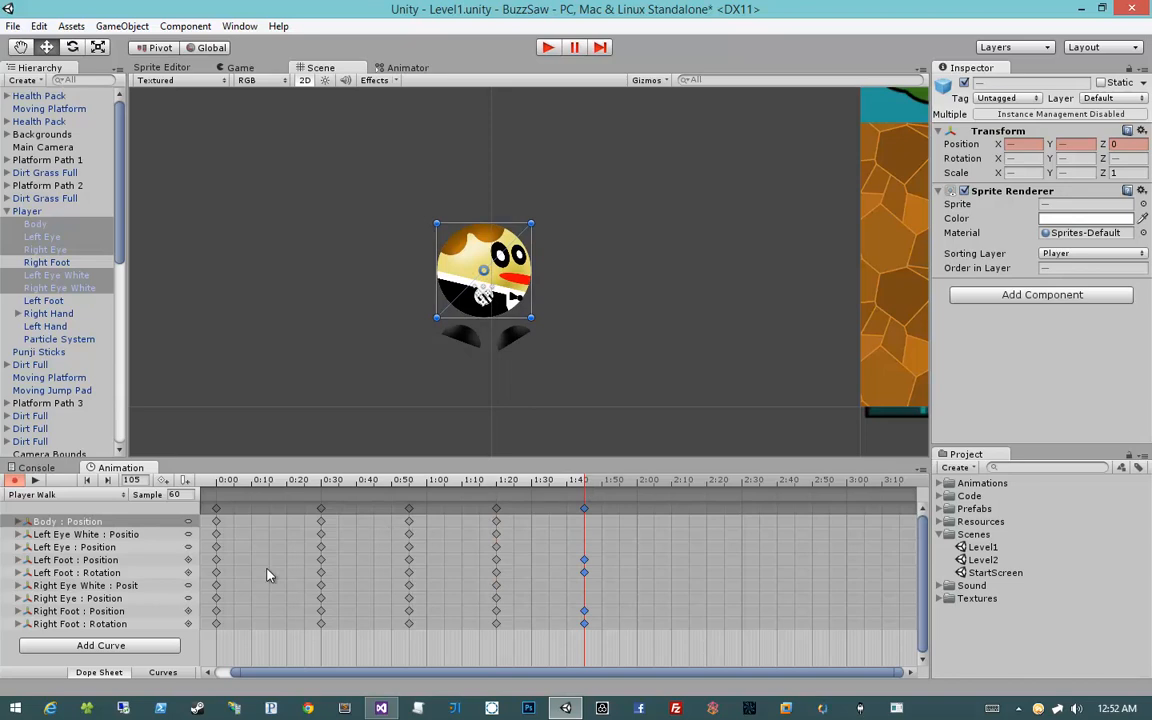
mouse_move(217, 484)
left_mouse_down()
mouse_move(541, 484)
mouse_move(203, 483)
left_mouse_up()
left_click(36, 482)
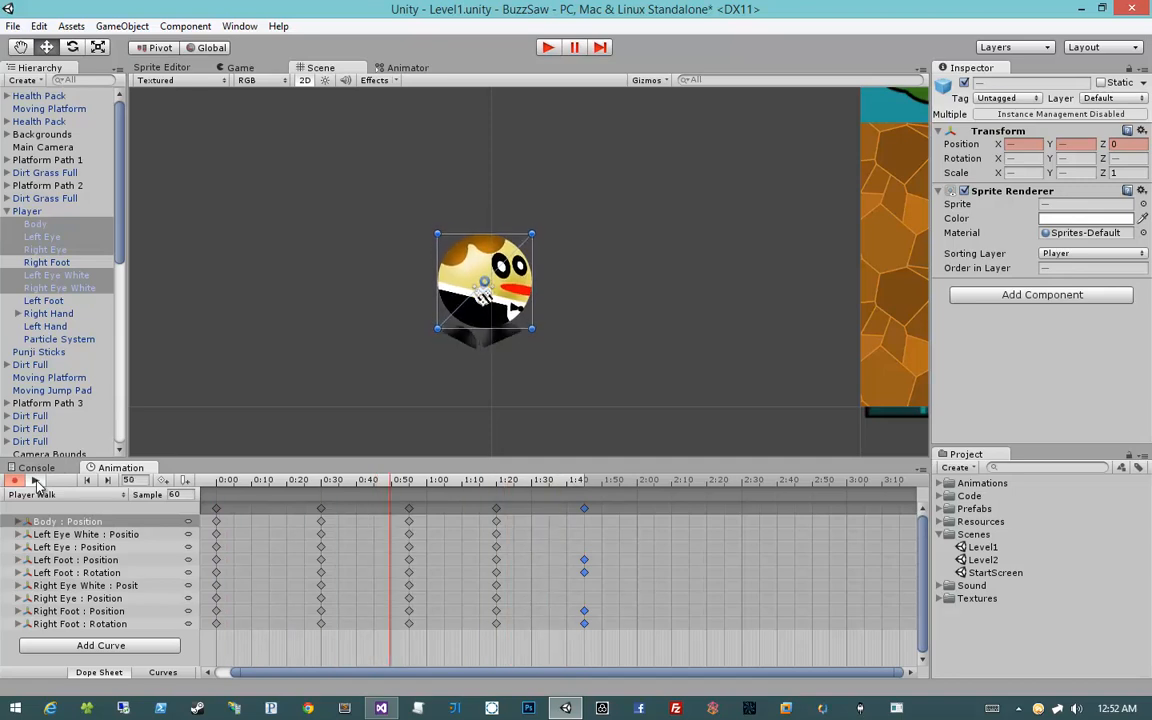
Copy the position keyframes of the Body, both eyes and both eye whites from frame 0 to frame 105.
left_click(582, 481)
left_click_drag(585, 482, 590, 483)
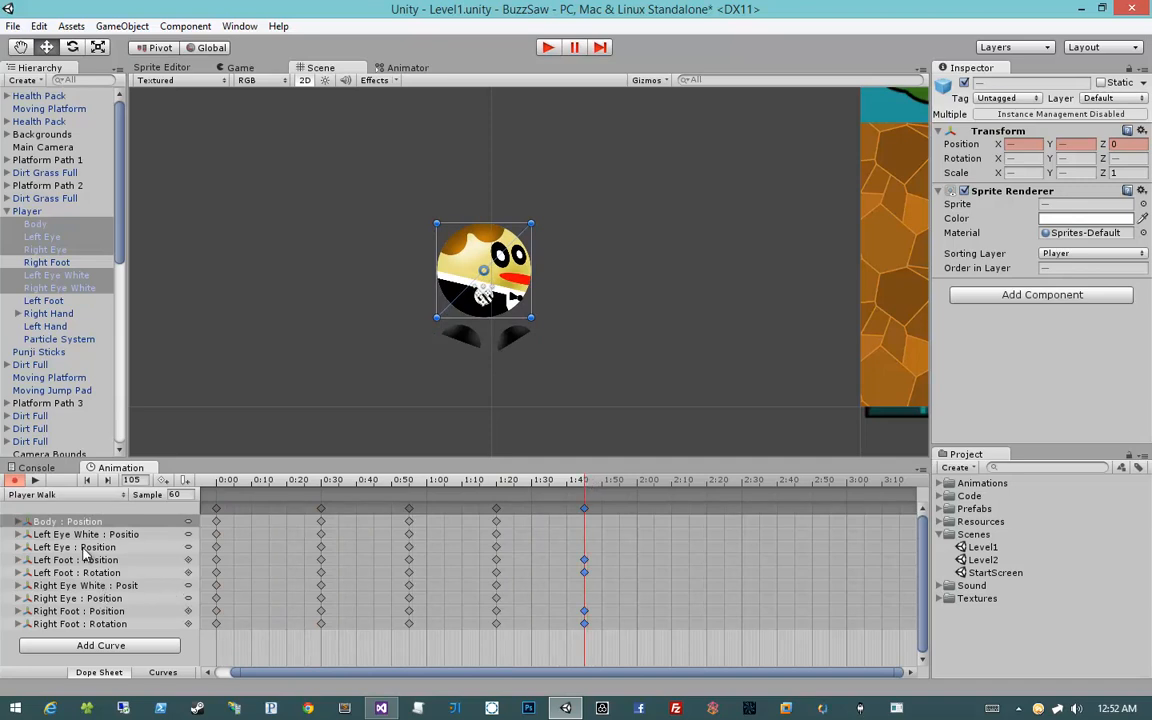
left_click(216, 522)
left_click(217, 535, "shift")
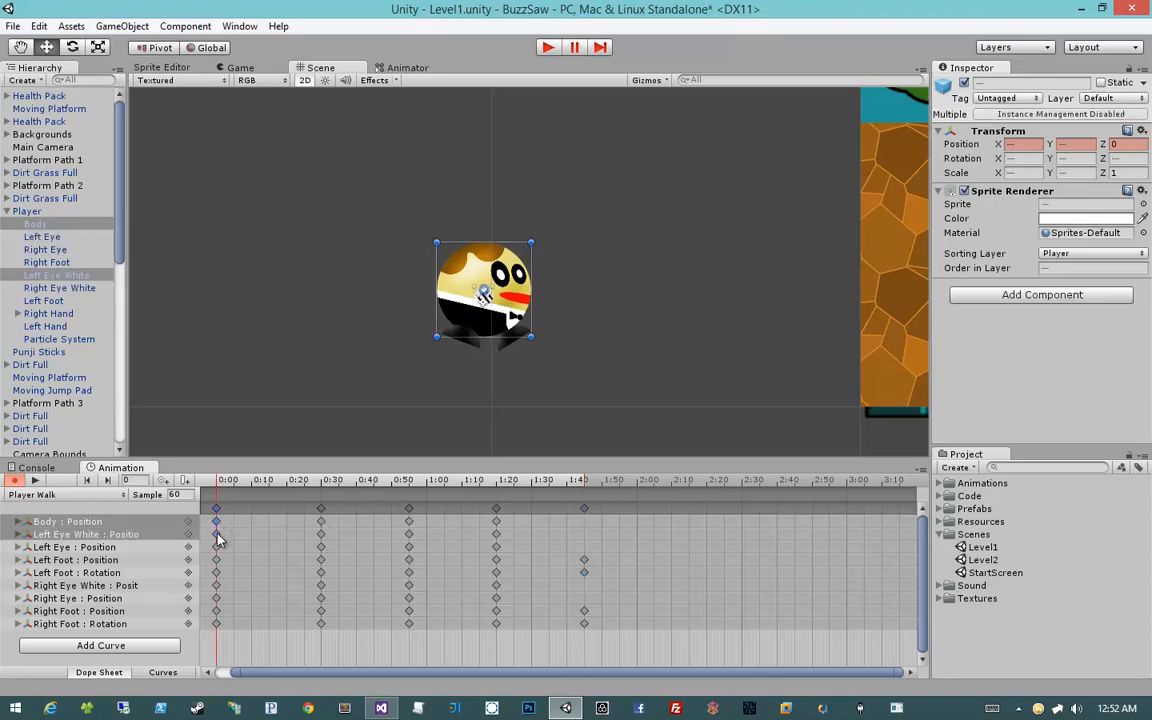
left_click(216, 547, "shift")
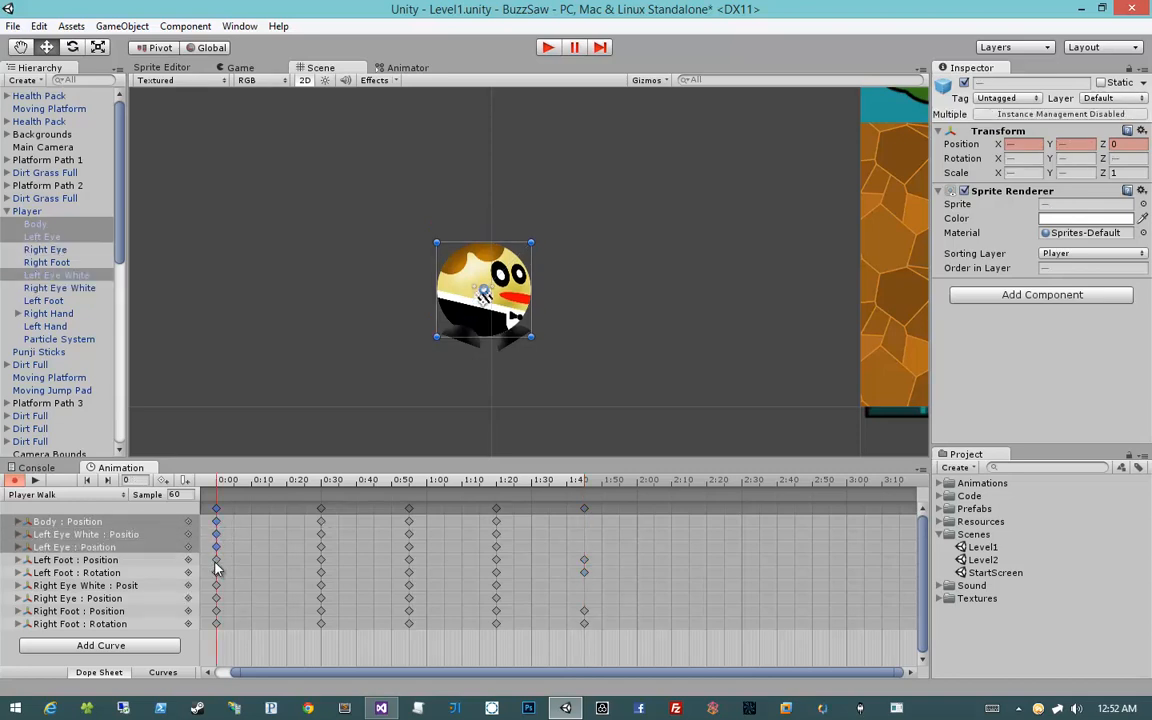
left_click(216, 586, "shift")
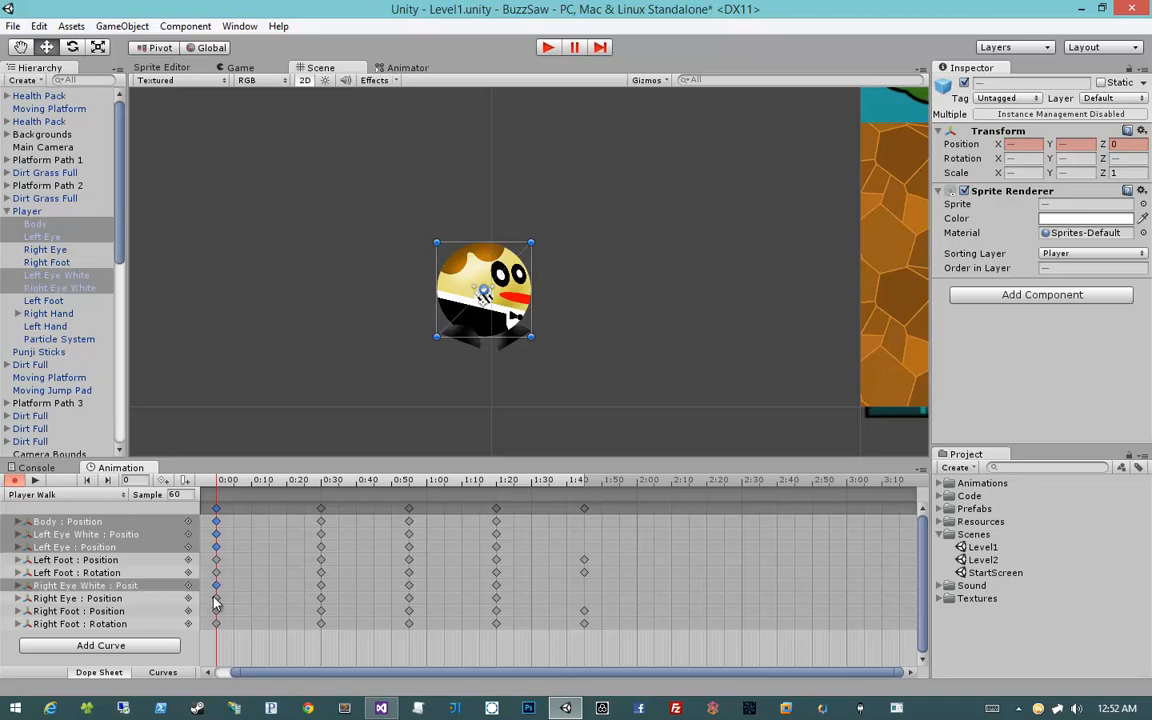
left_click(216, 598, "shift")
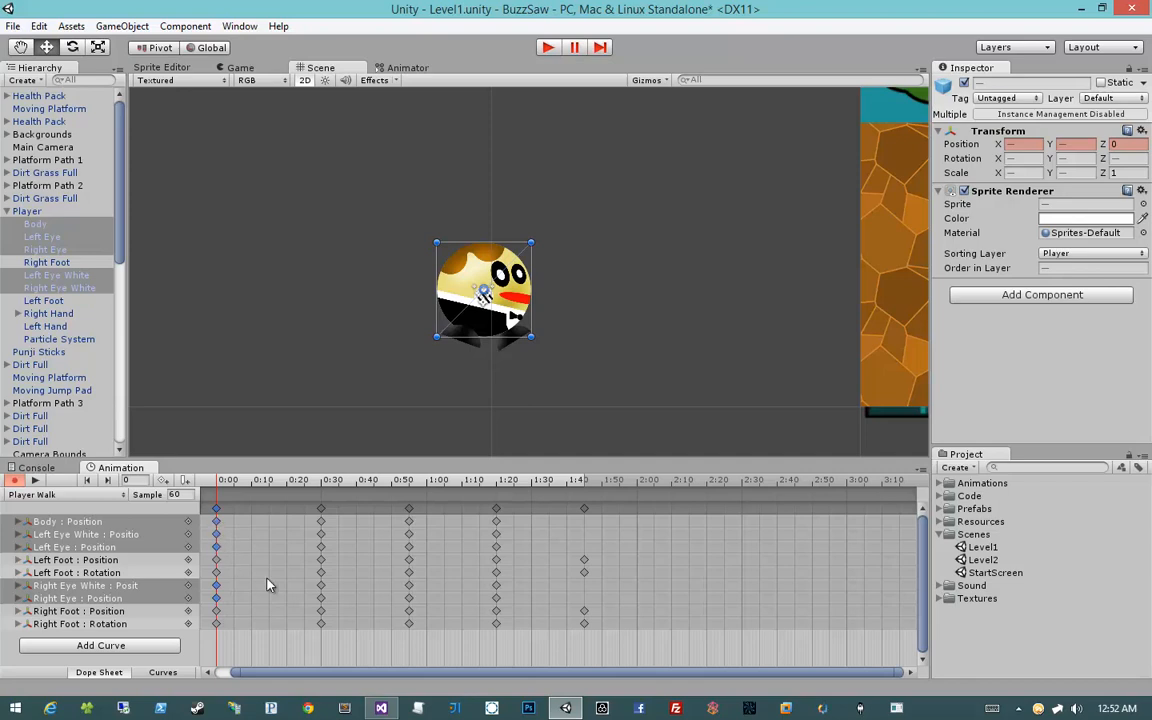
left_click(586, 481)
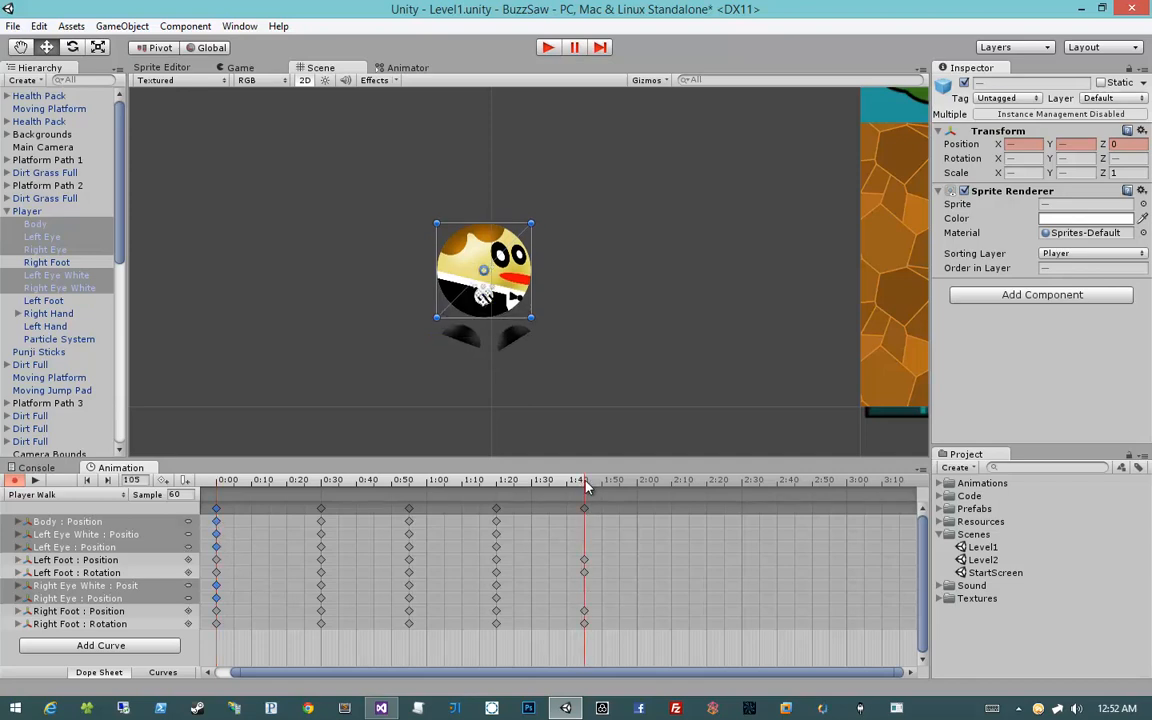
key("ctrl+v")
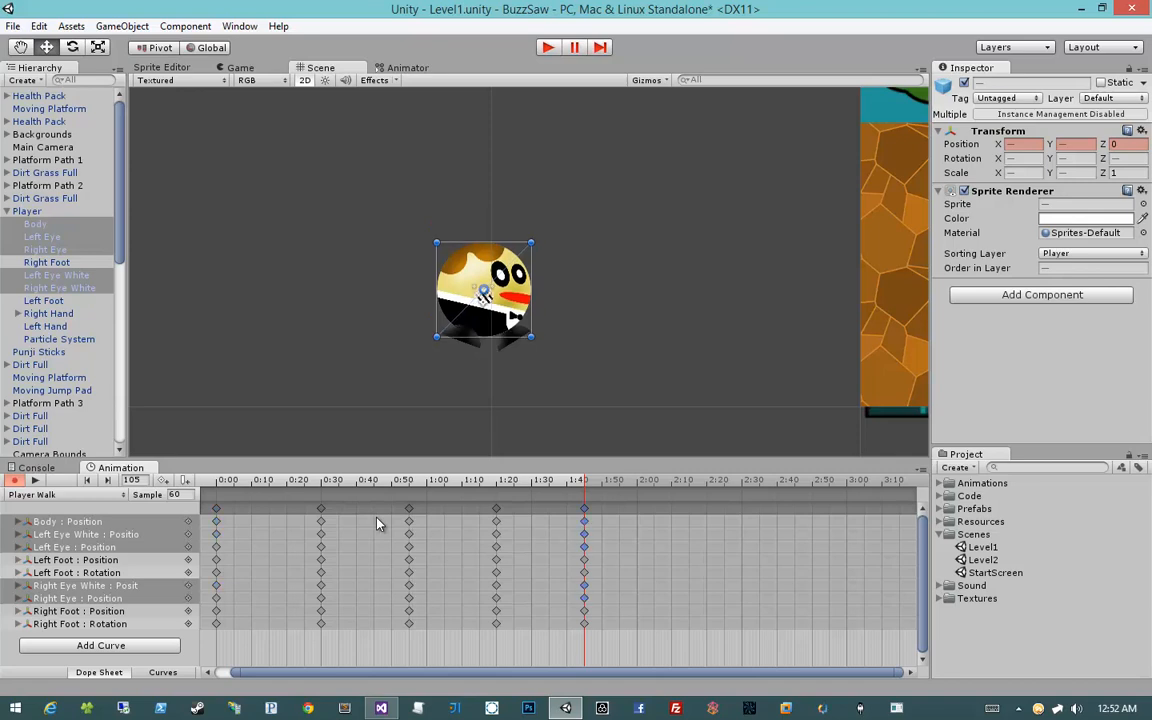
Play back the complete Player Walk animation with no parts selected.
left_click(33, 481)
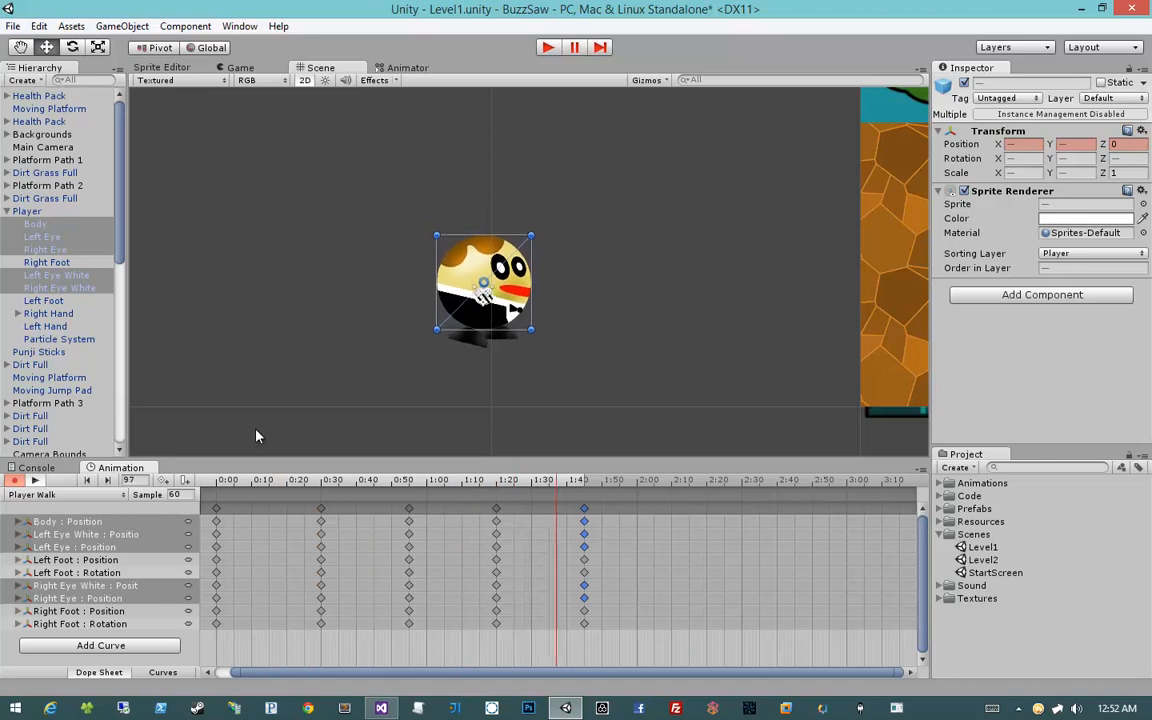
left_click(258, 434)
left_click(35, 481)
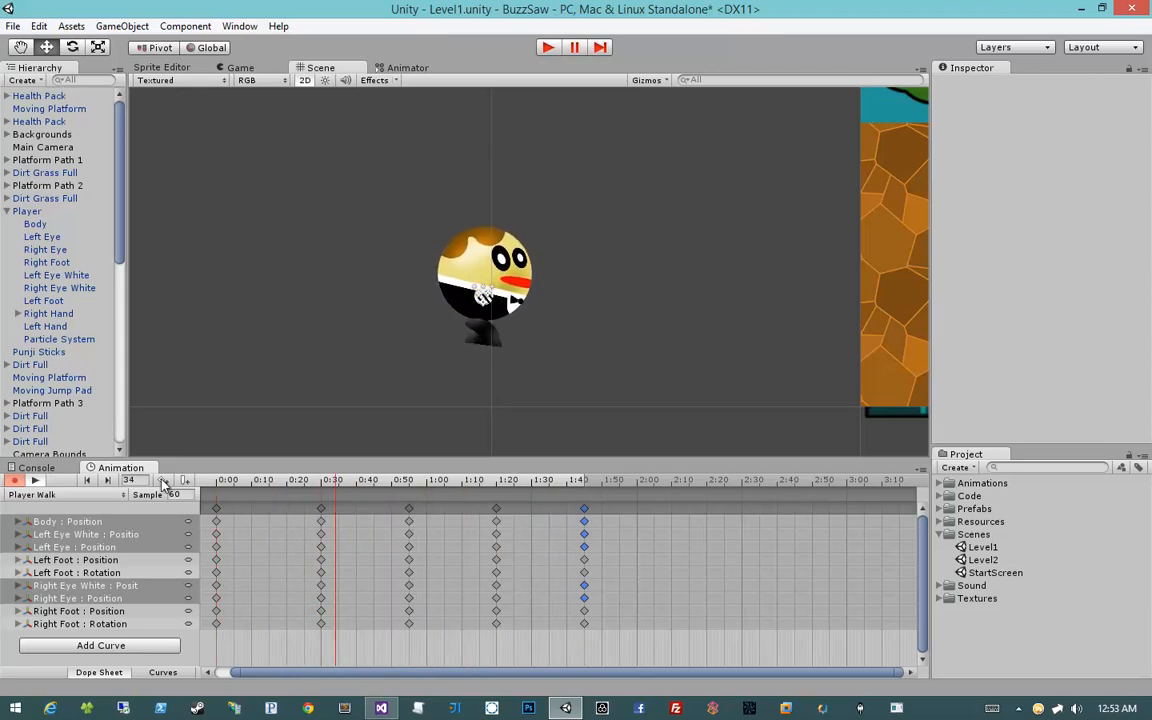
Shift all Player Walk keyframes after frame 0 about 9 frames earlier, so the second set sits near frame 21 and the last near frame 96.
left_click_drag(271, 652, 678, 486)
left_click_drag(585, 512, 555, 518)
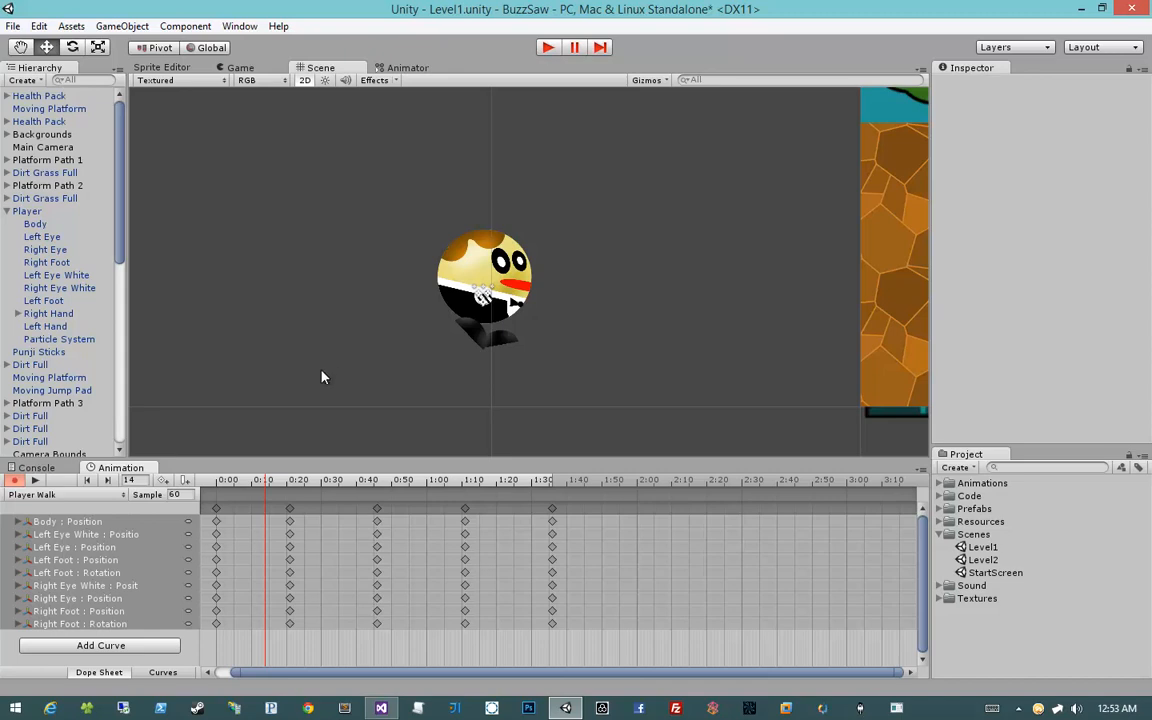
Play back the Player Idle clip and the Player Jump clip to review their motion.
left_click(84, 497)
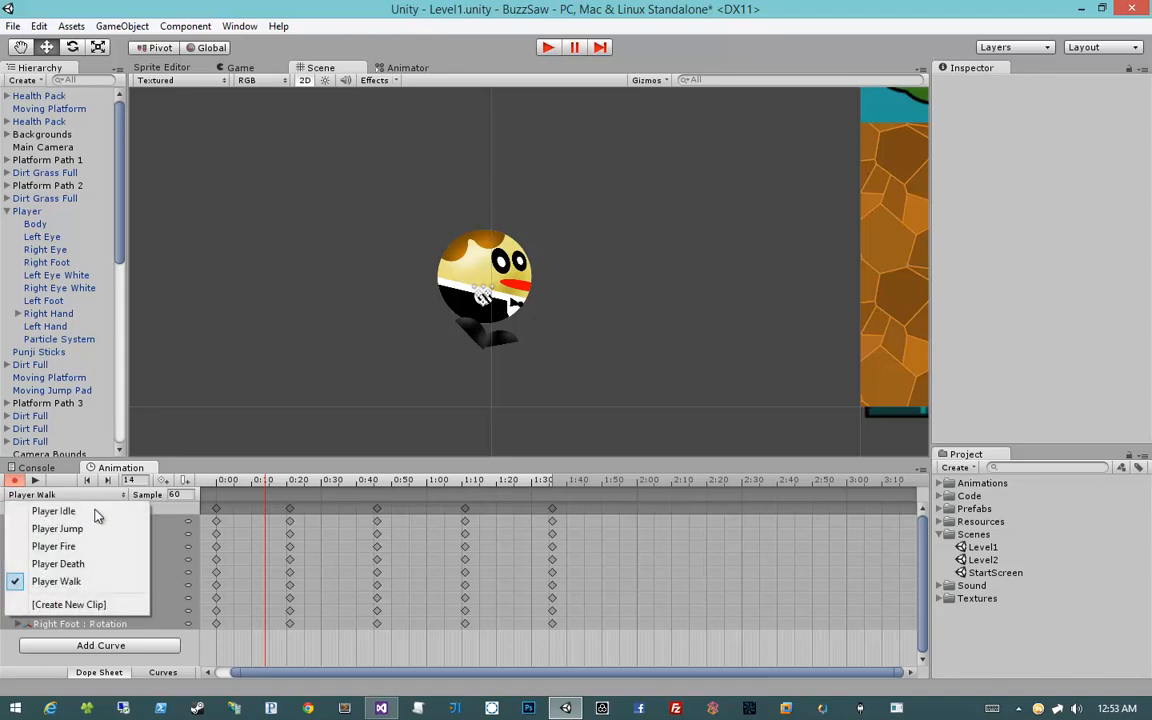
left_click(97, 512)
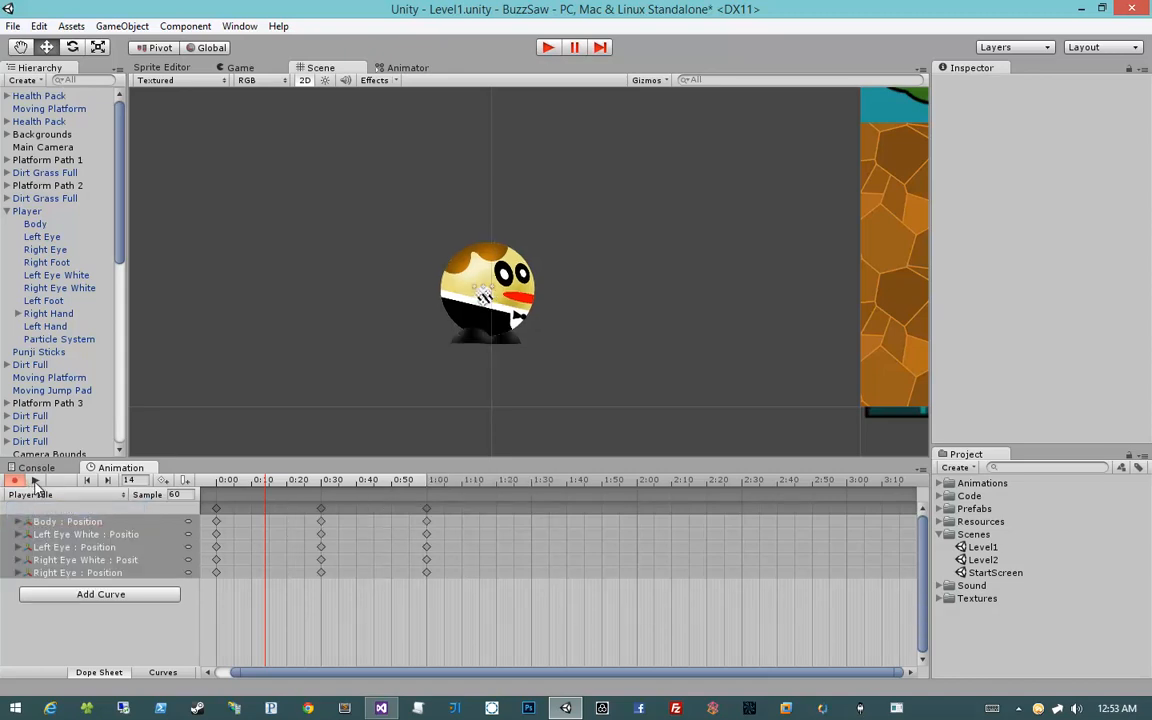
left_click(35, 481)
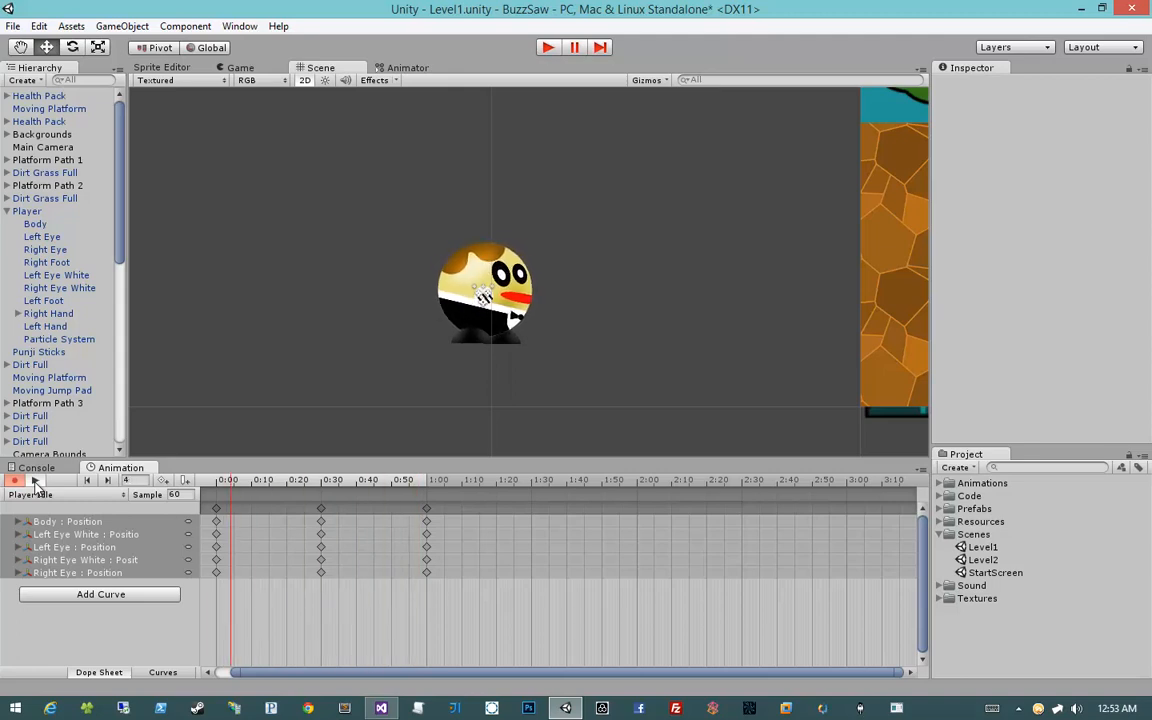
left_click(35, 482)
left_click(35, 495)
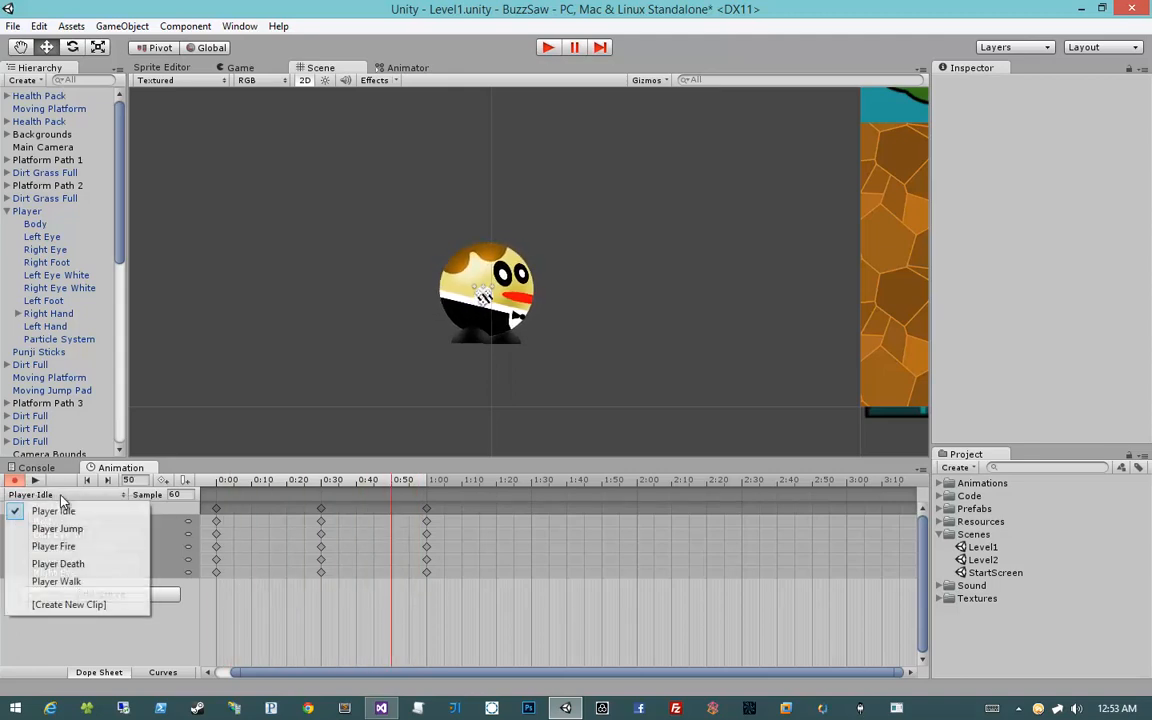
left_click(57, 527)
left_click(35, 482)
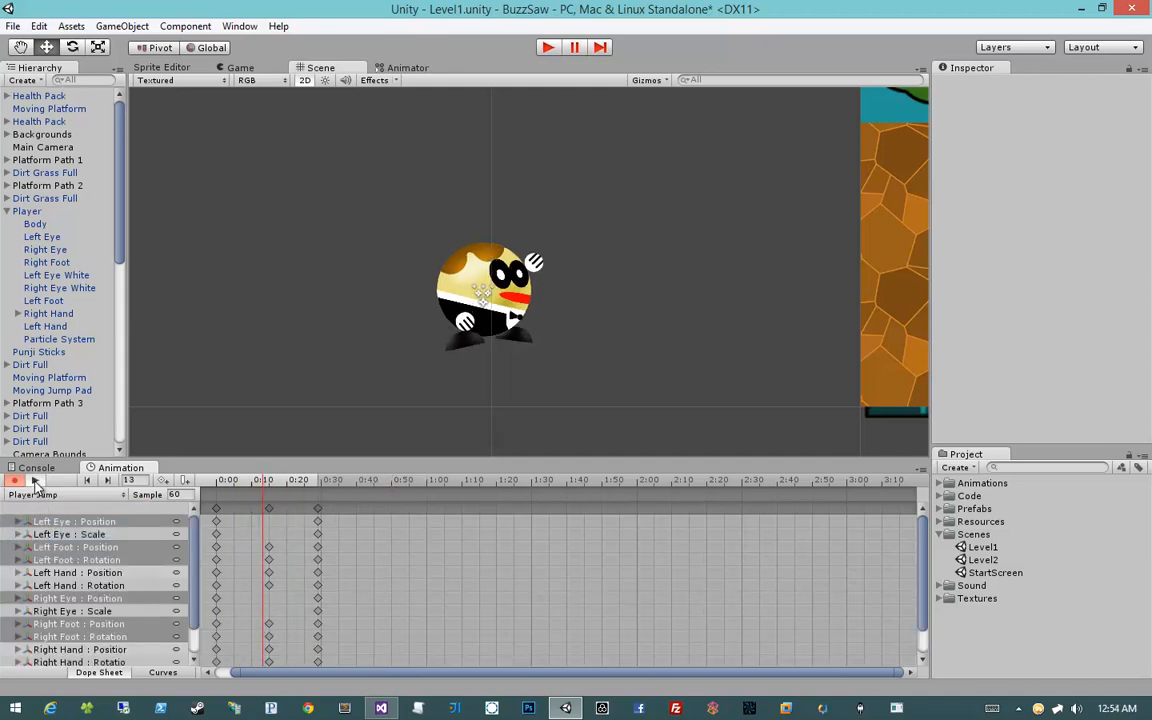
Play back the Player Fire clip and the Player Death clip to review their motion.
left_click(40, 495)
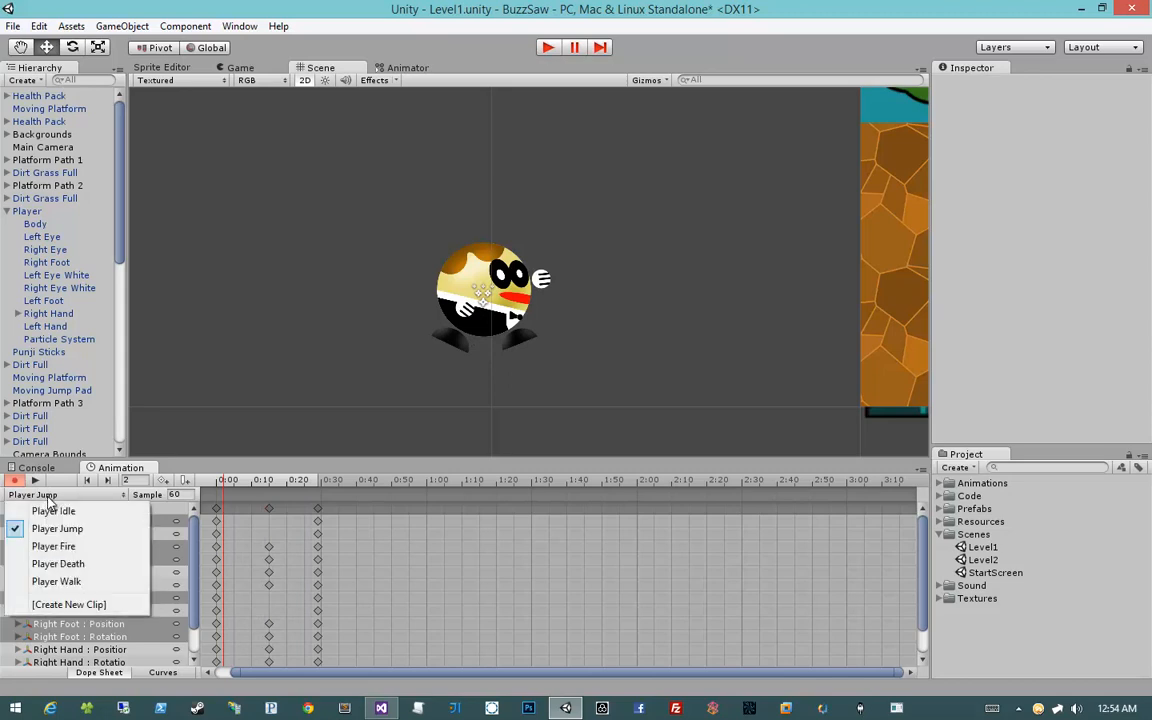
left_click(62, 545)
left_click(35, 481)
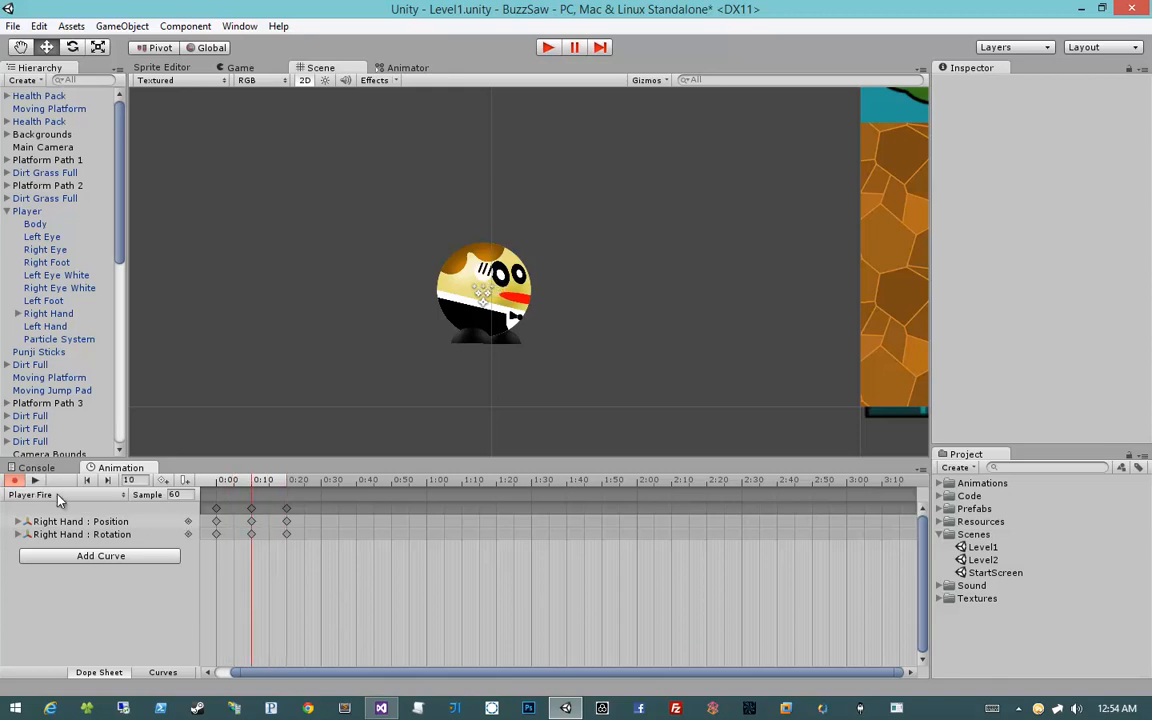
left_click(41, 494)
left_click(60, 561)
left_click(35, 481)
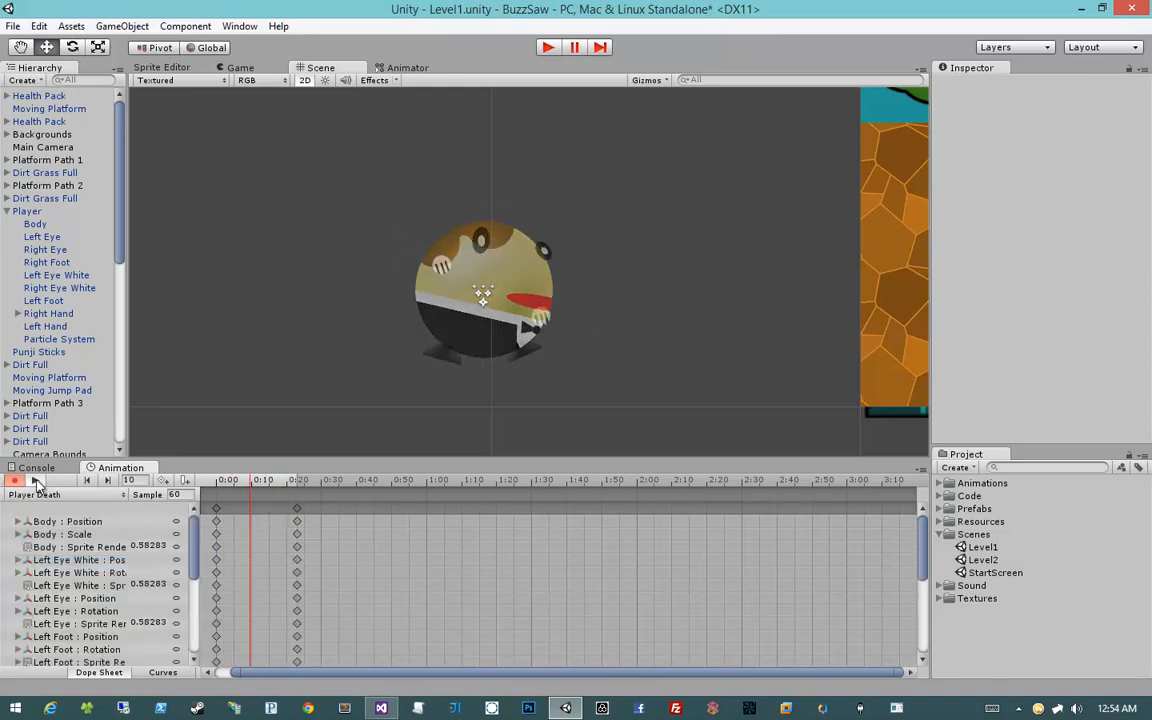
Return to the Player Walk clip and play back its retimed animation.
left_click(66, 495)
left_click(56, 581)
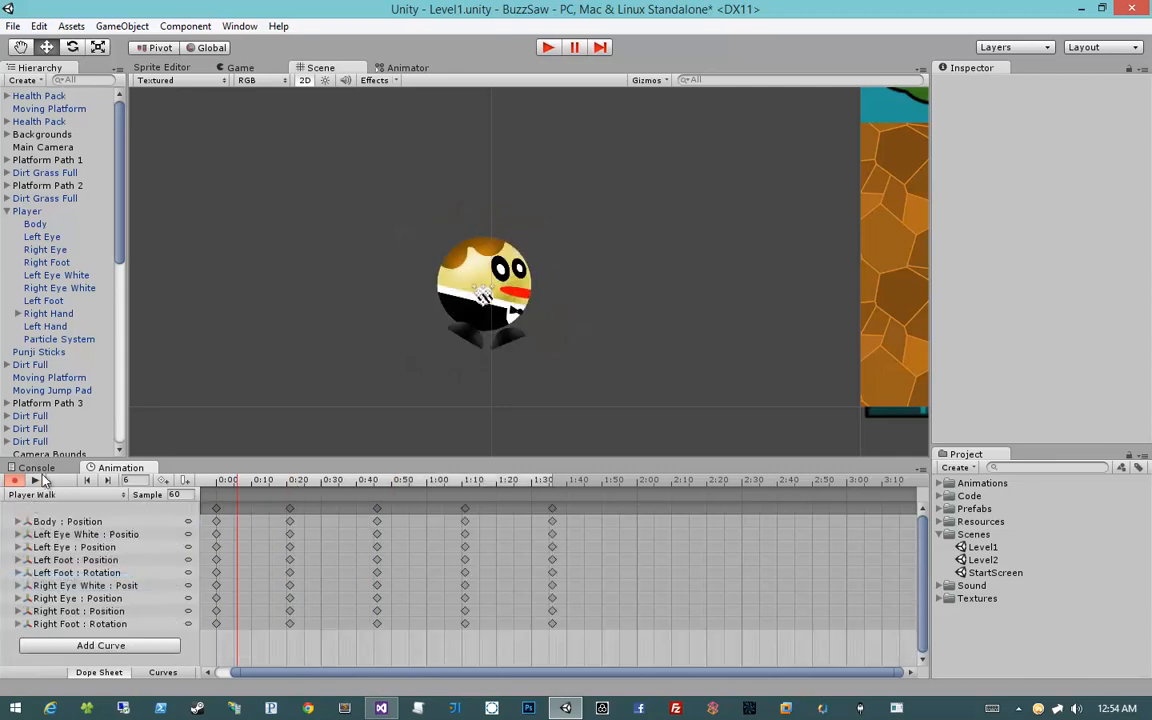
left_click(36, 481)
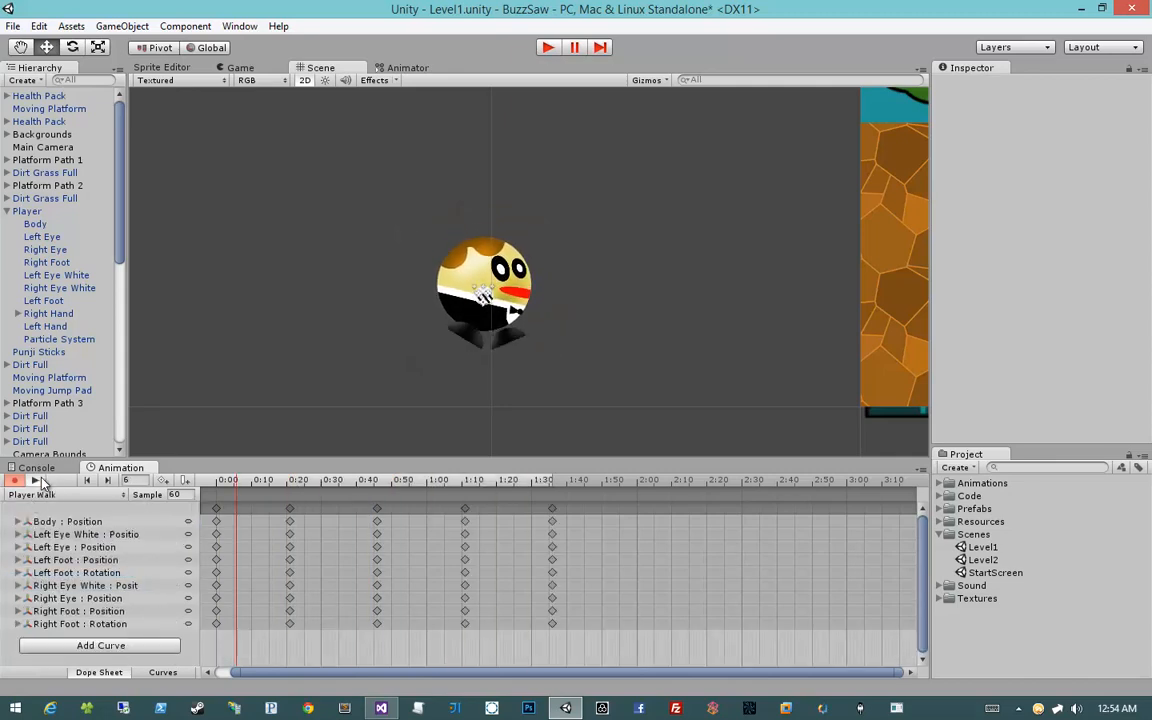